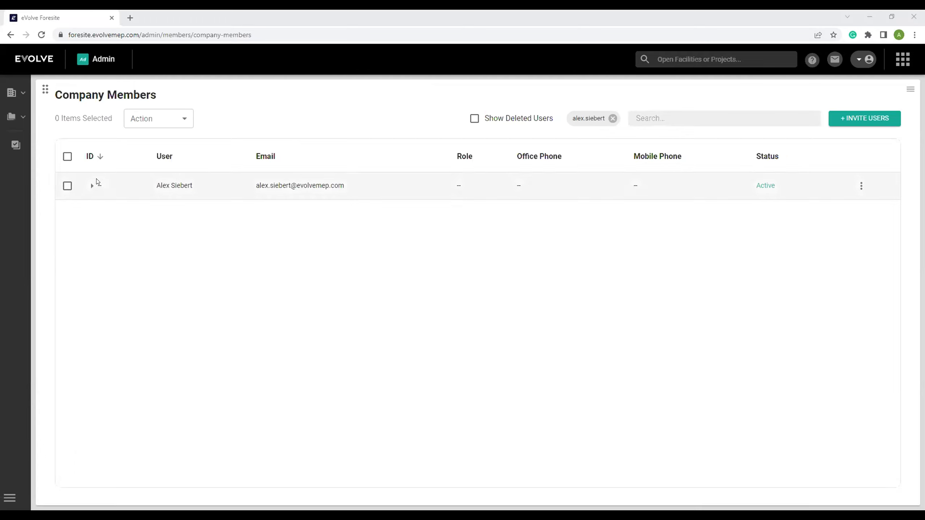
# - Delete the eVolve Mechanical + Foresite Design license from the user's expanded row
pyautogui.click(92, 185)
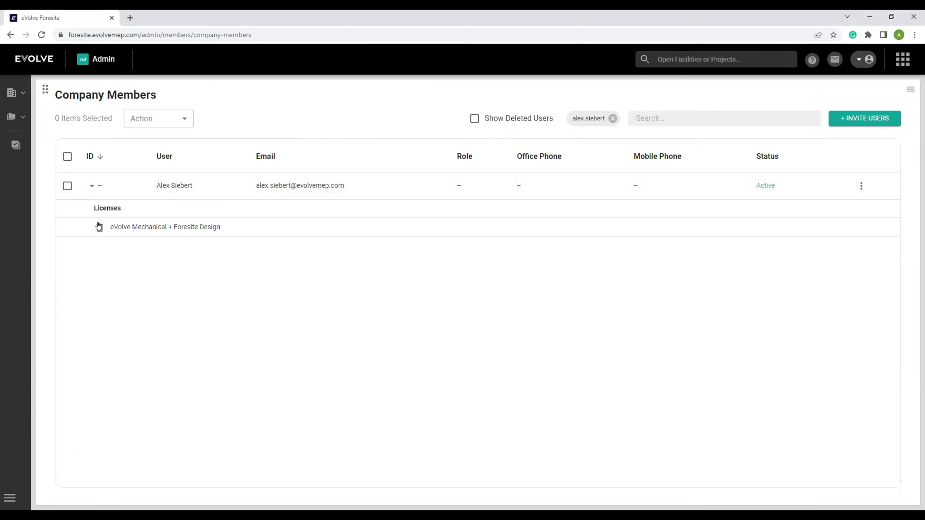
pyautogui.moveTo(142, 218)
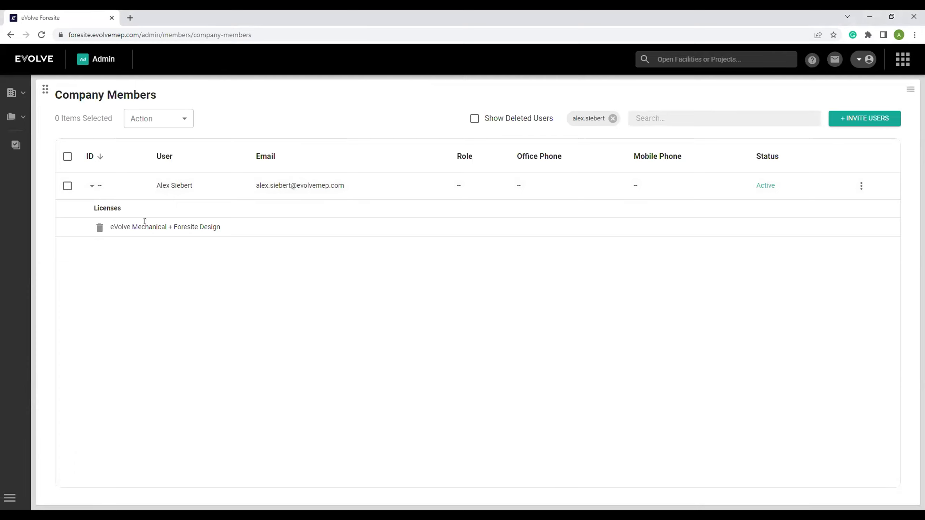
pyautogui.click(99, 227)
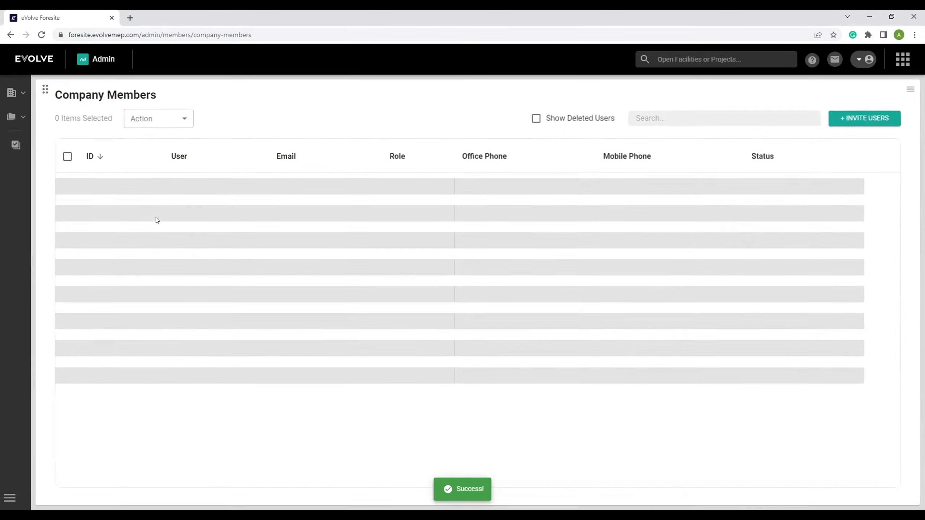
# - Search the member list by the user's name to filter it back to them
pyautogui.click(684, 115)
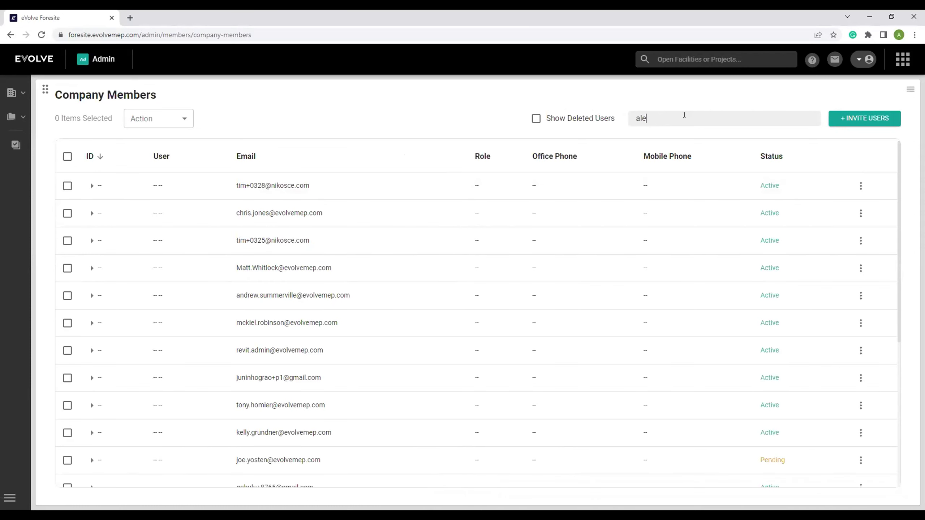
pyautogui.press('Return')
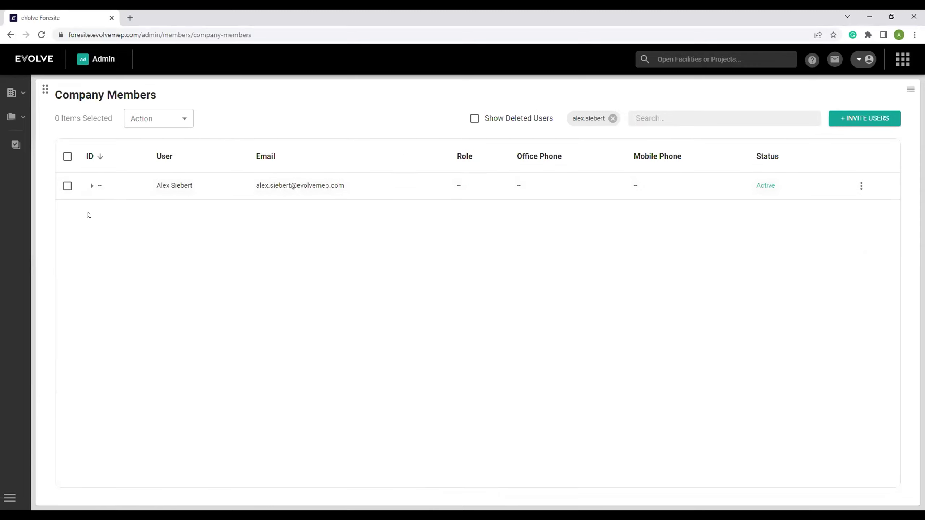
# - Select the user's row, check the bulk actions list, then deselect the row
pyautogui.click(67, 186)
pyautogui.click(166, 121)
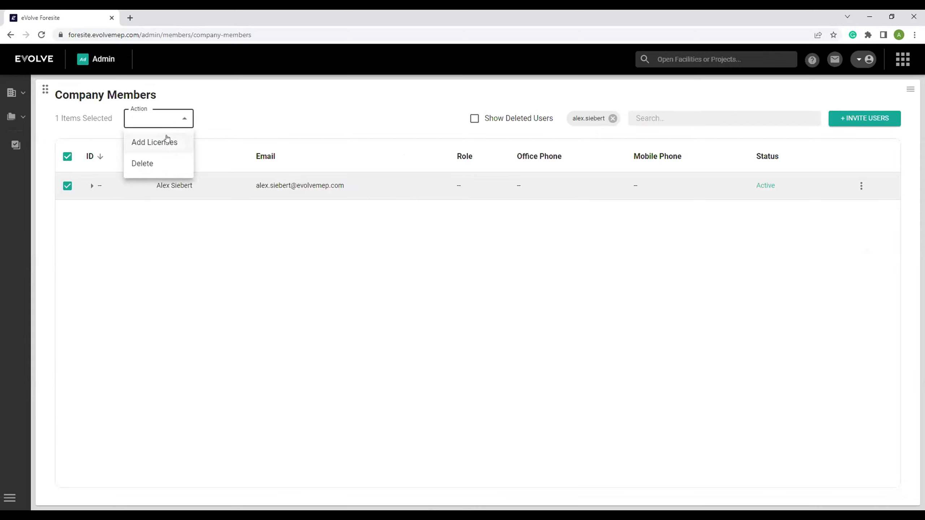
pyautogui.click(220, 112)
pyautogui.click(67, 186)
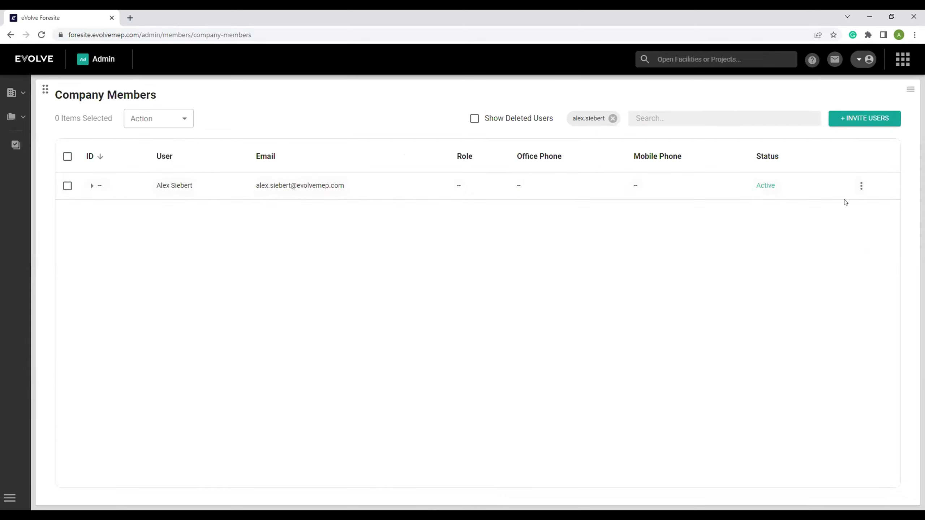
# - Assign the eVolve Mechanical + Foresite Design bundle to the user via Assign Licenses
pyautogui.click(861, 188)
pyautogui.click(824, 208)
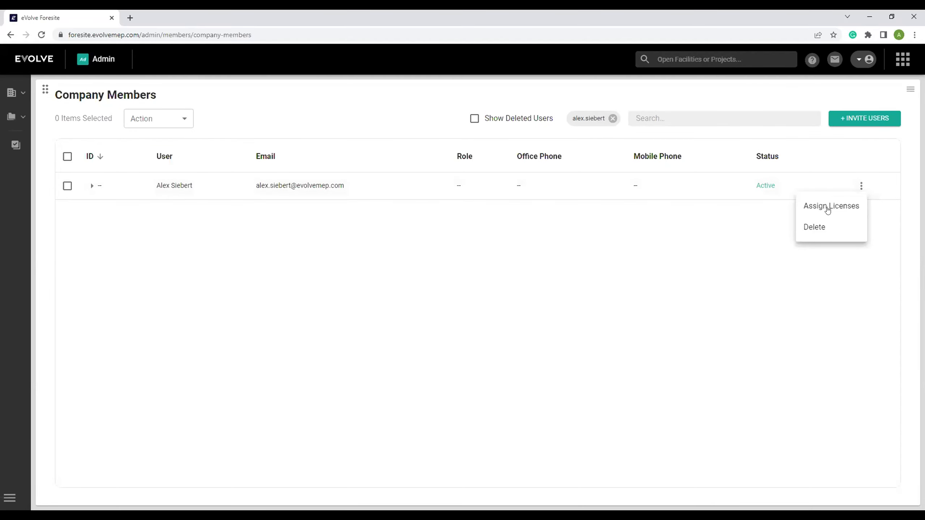
pyautogui.click(824, 208)
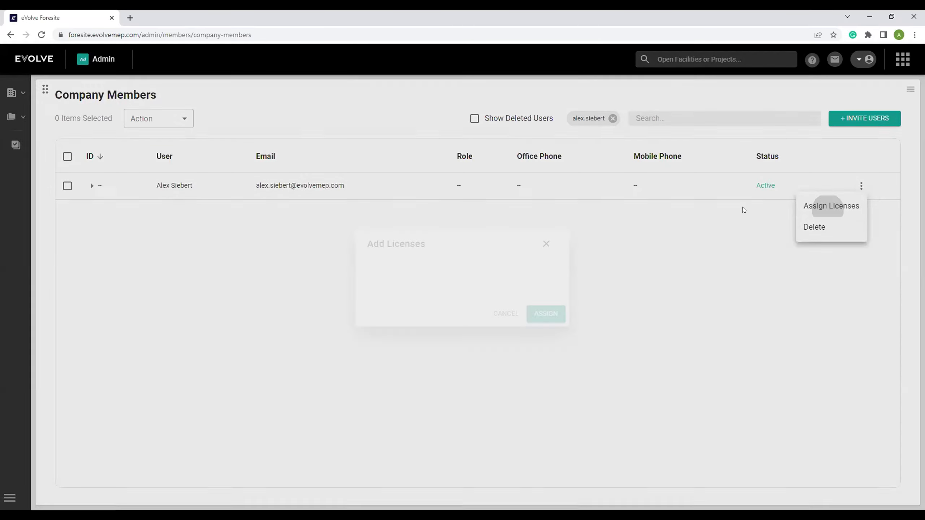
pyautogui.click(425, 279)
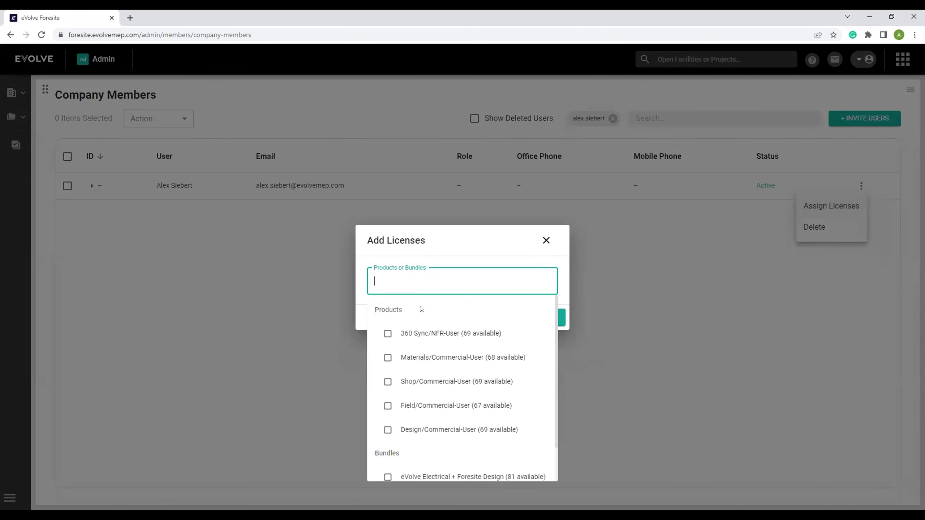
pyautogui.scroll(-1, 386, 400)
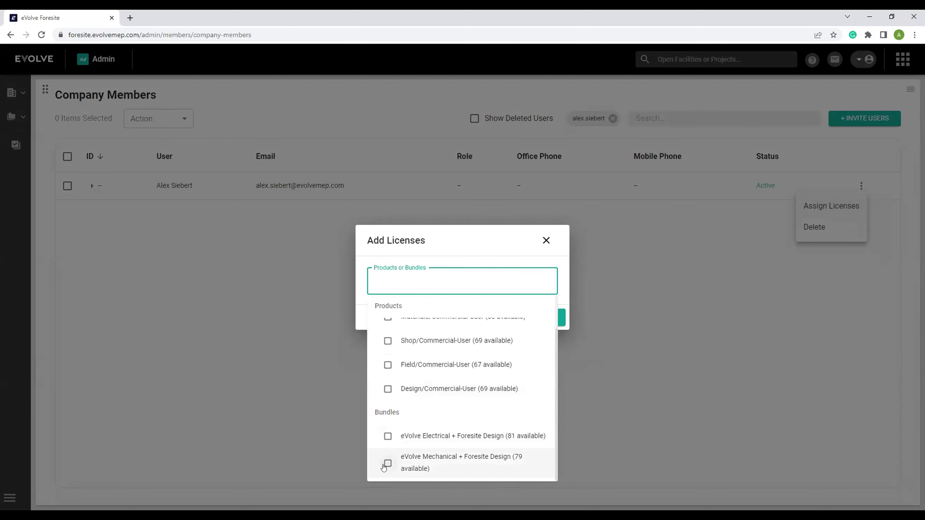
pyautogui.click(387, 464)
pyautogui.click(474, 263)
pyautogui.click(546, 318)
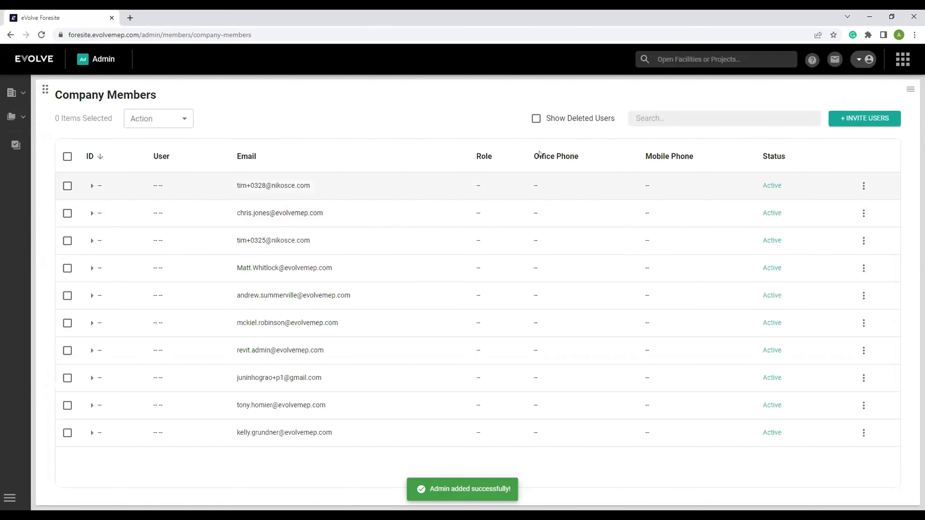
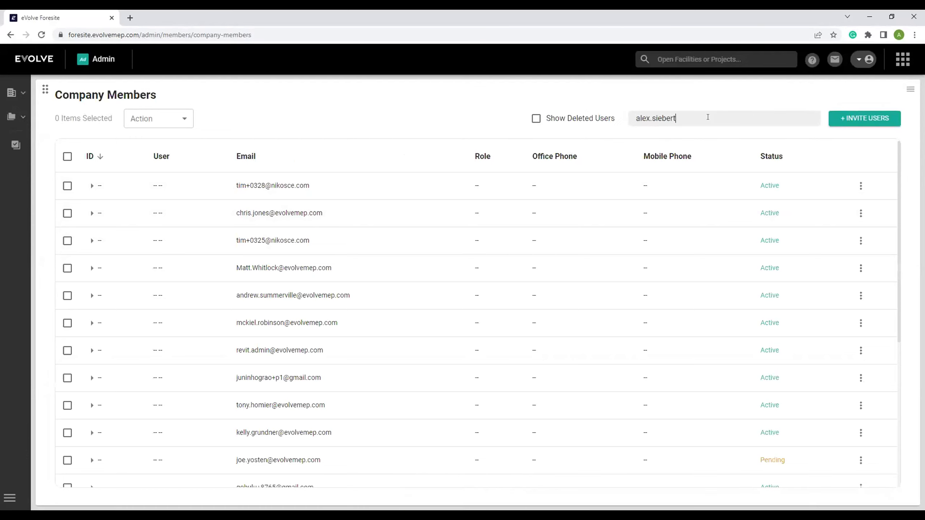
# - Filter members by the user's name and expand their row to confirm Mechanical + Foresite Design
pyautogui.press('Return')
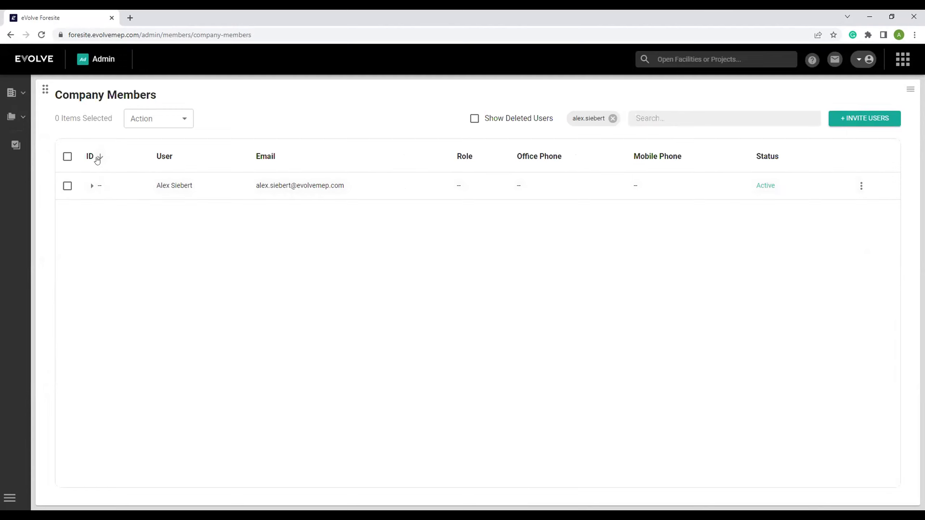
pyautogui.click(92, 186)
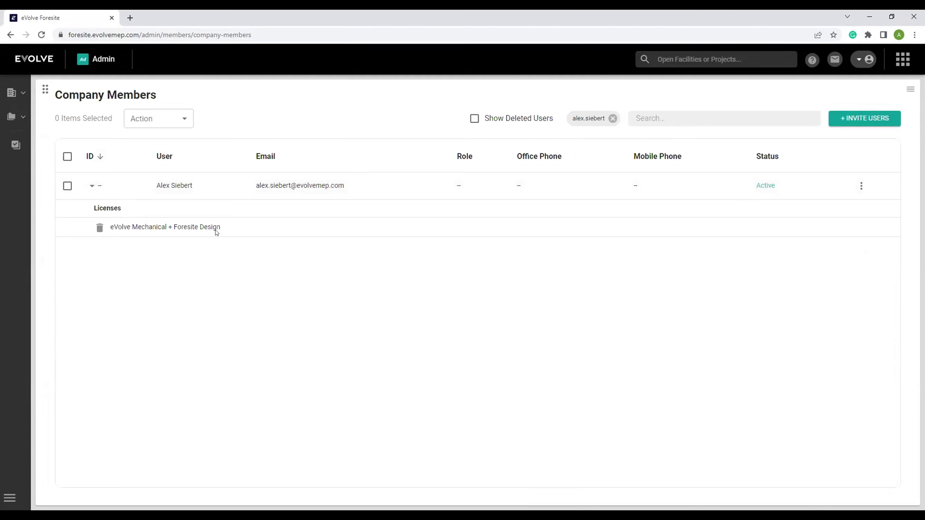
pyautogui.click(92, 186)
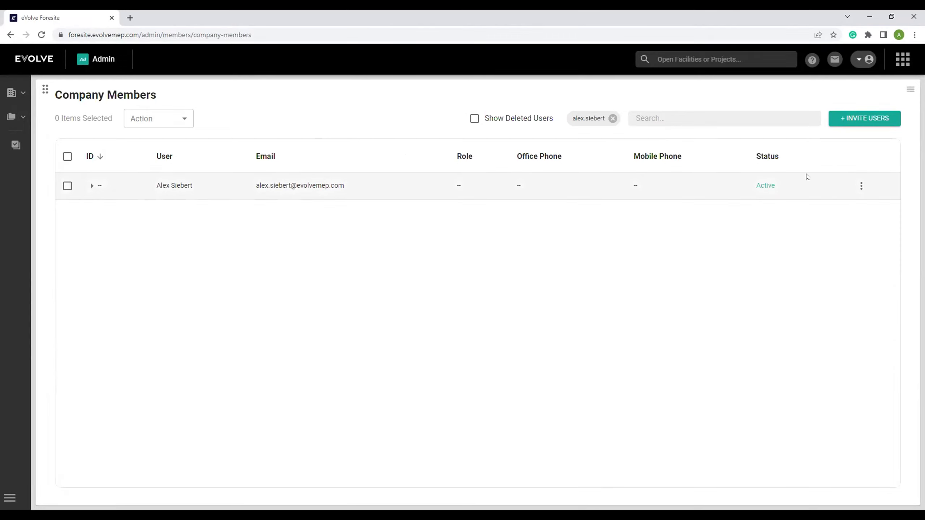
# - Dismiss the row's action menu without deleting and expand the user's license details
pyautogui.click(860, 187)
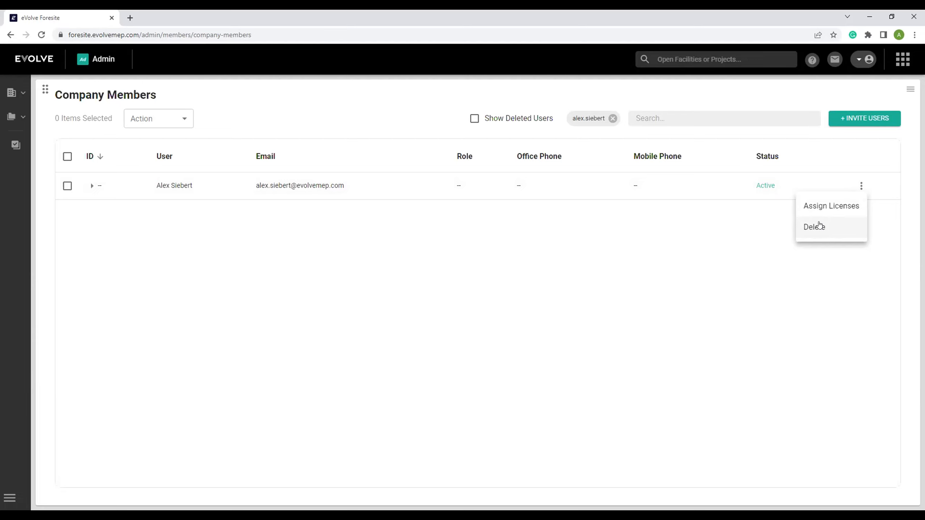
pyautogui.click(671, 227)
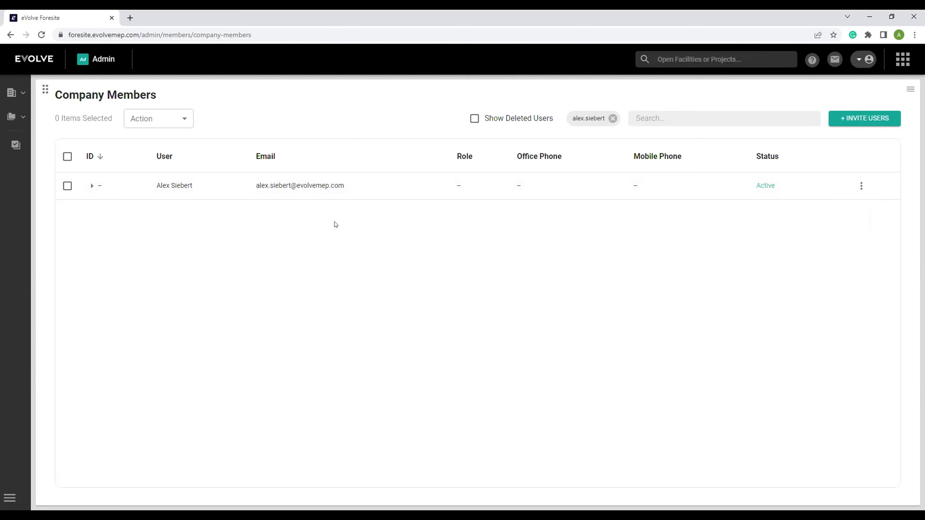
pyautogui.click(88, 186)
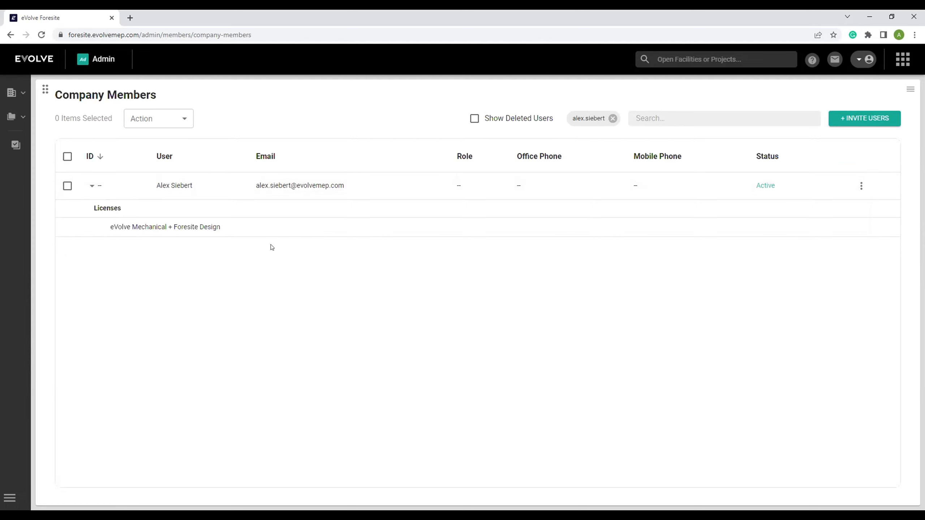
pyautogui.moveTo(409, 223)
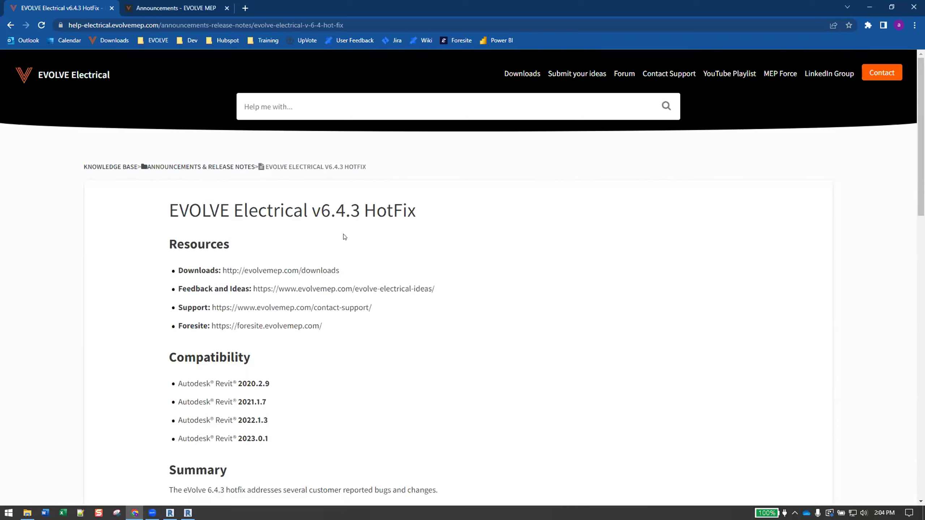
# - Scroll the v6.4.3 HotFix release notes down to the Changes section
pyautogui.scroll(-2, 350, 265)
pyautogui.scroll(-3, 350, 265)
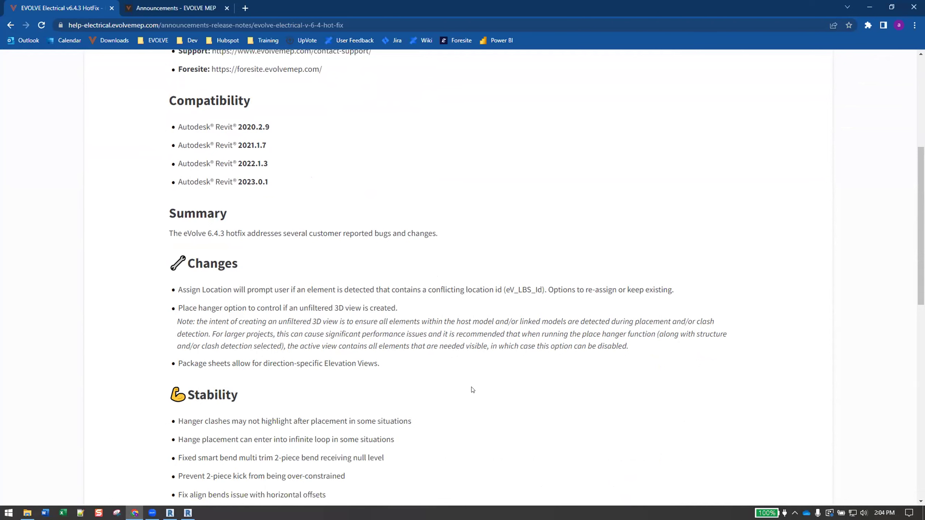
pyautogui.scroll(-2, 435, 423)
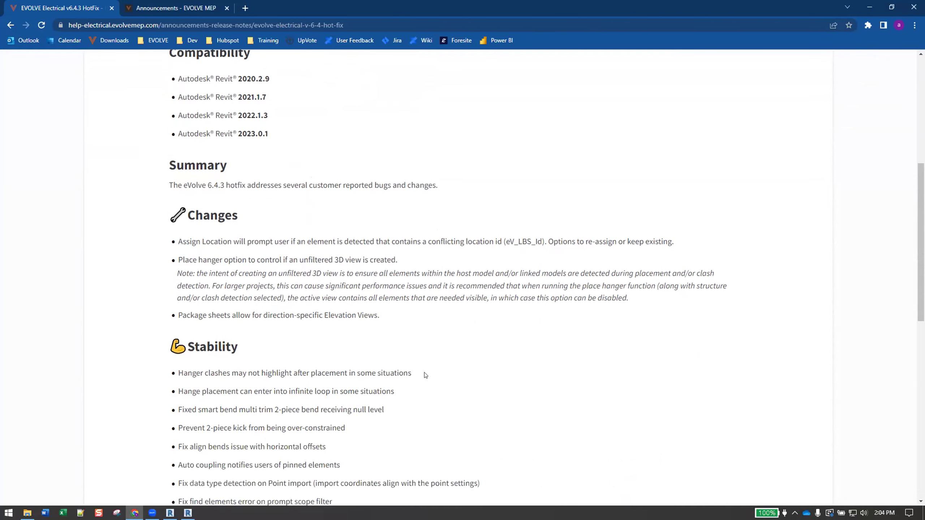
pyautogui.scroll(-1, 312, 320)
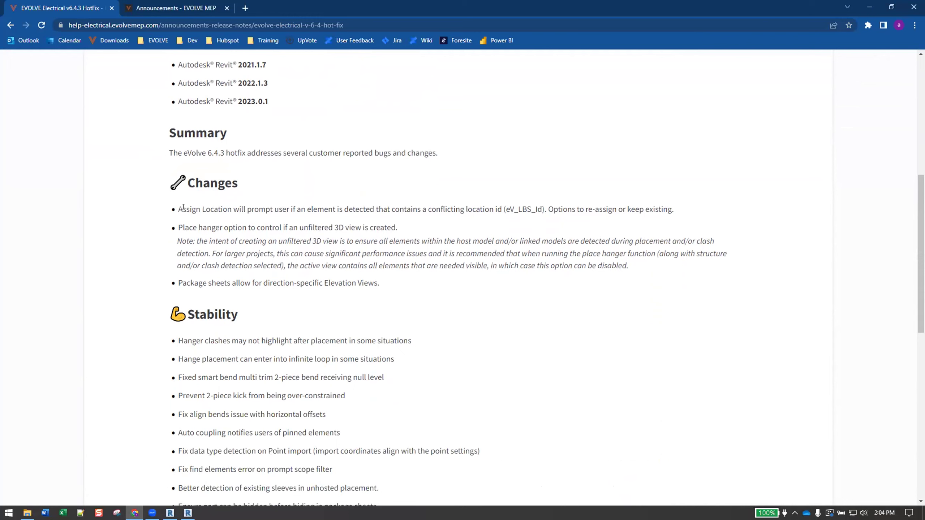
# - Highlight the Assign Location and Place hanger change descriptions
pyautogui.moveTo(185, 208); pyautogui.dragTo(324, 209)
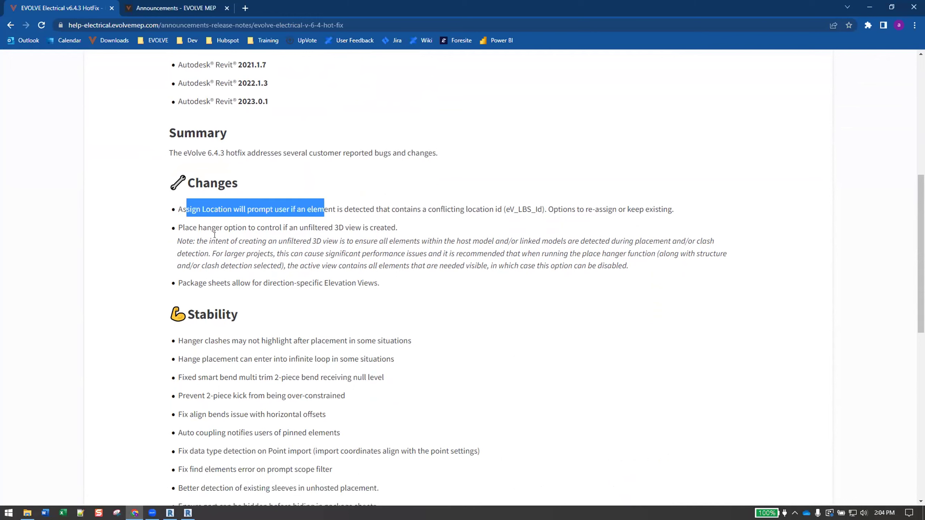
pyautogui.click(274, 244)
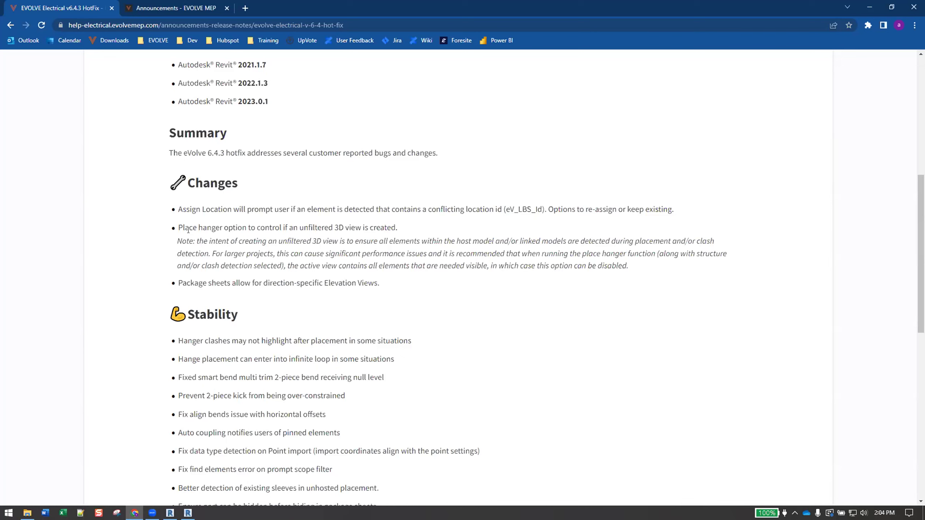
pyautogui.moveTo(198, 228); pyautogui.dragTo(301, 241)
pyautogui.click(218, 237)
# - In Revit, show User Hanger Placement's Options tab and the 'Create unfiltered view for placement' tooltip
pyautogui.click(188, 513)
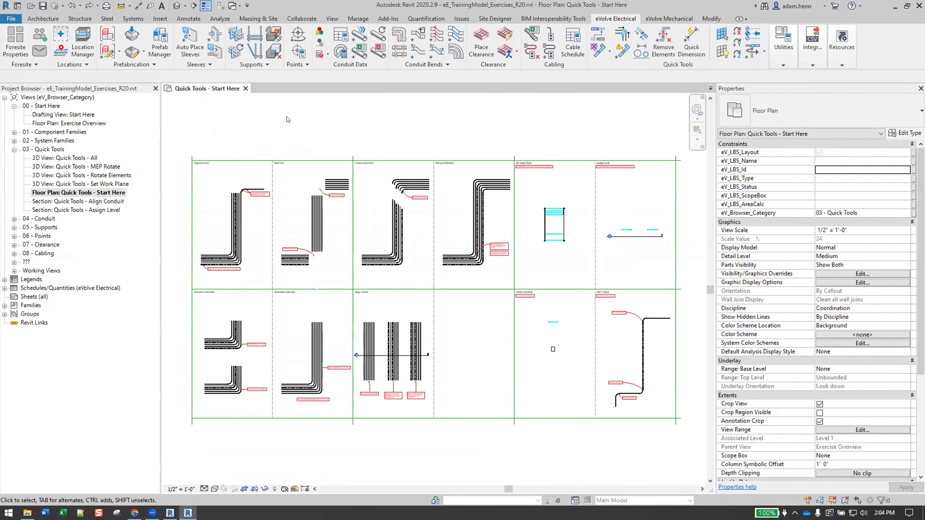
pyautogui.click(256, 36)
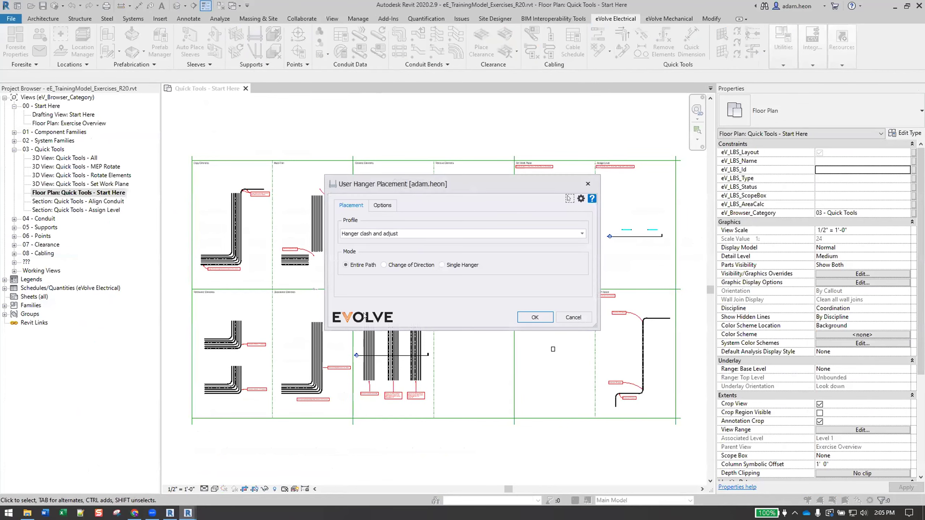
pyautogui.click(386, 206)
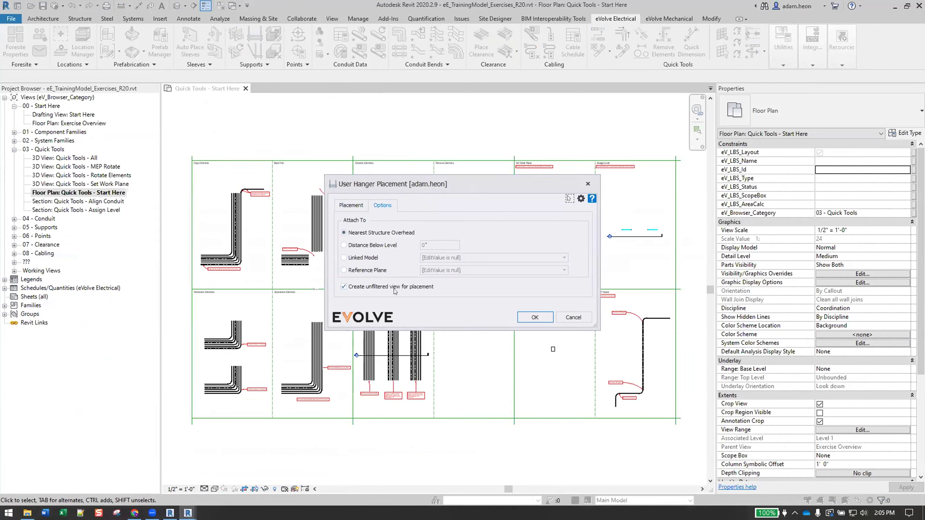
pyautogui.moveTo(349, 289)
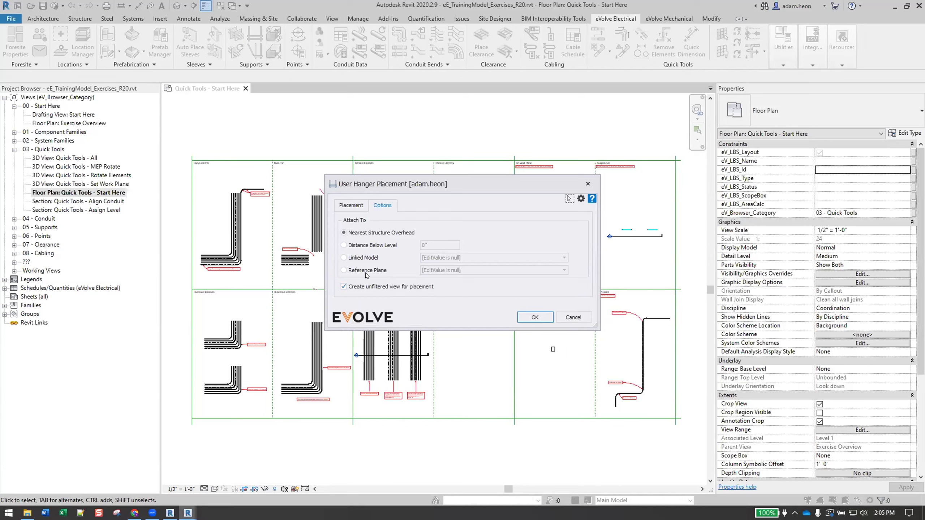
# - Scroll the v6.4.3 hotfix release notes to Stability and highlight its list of fixes
pyautogui.moveTo(365, 288)
pyautogui.click(135, 513)
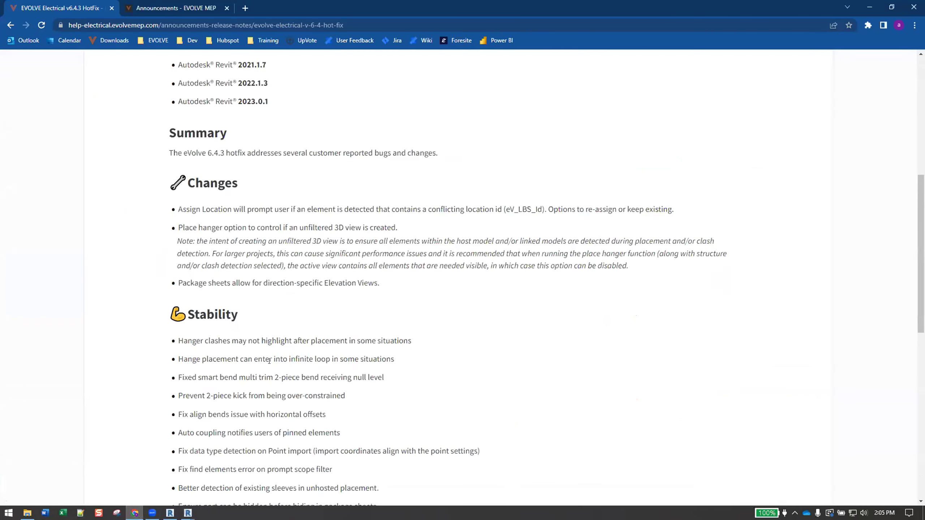
pyautogui.scroll(-3, 273, 358)
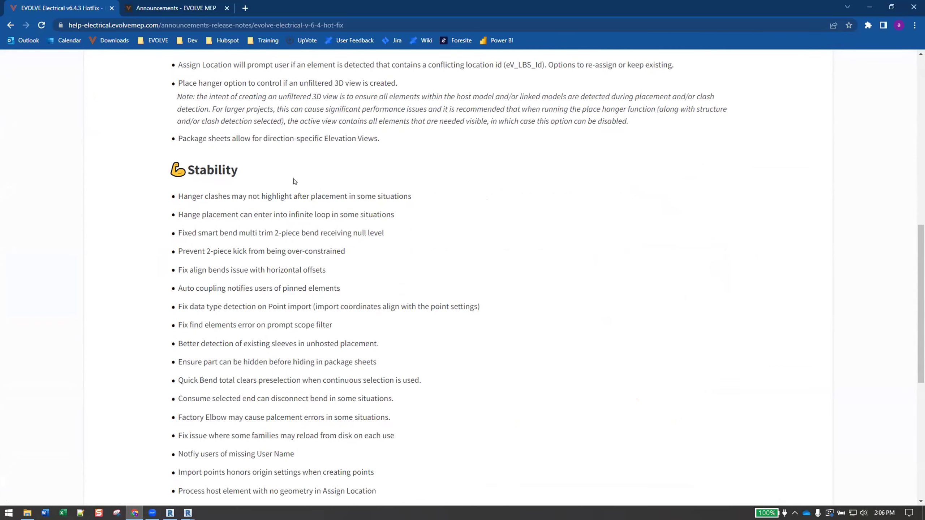
pyautogui.scroll(-2, 296, 187)
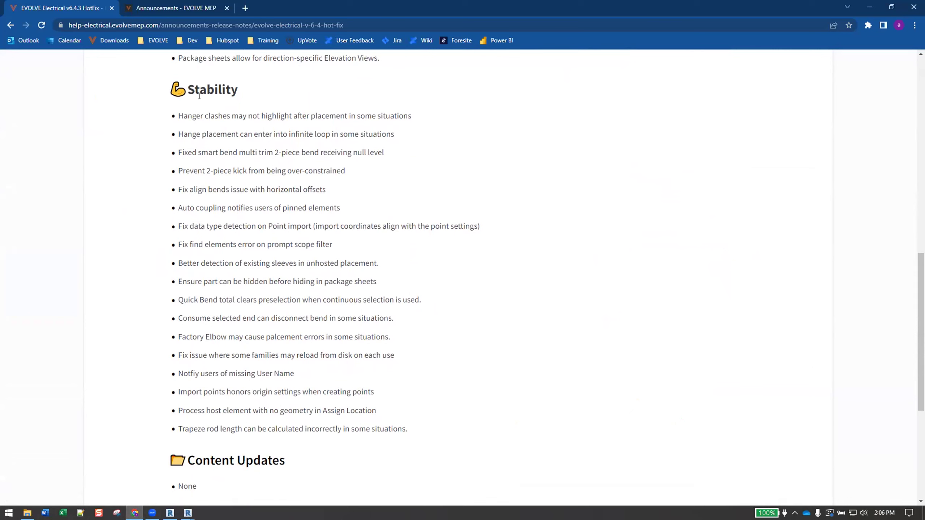
pyautogui.moveTo(177, 116); pyautogui.dragTo(452, 429)
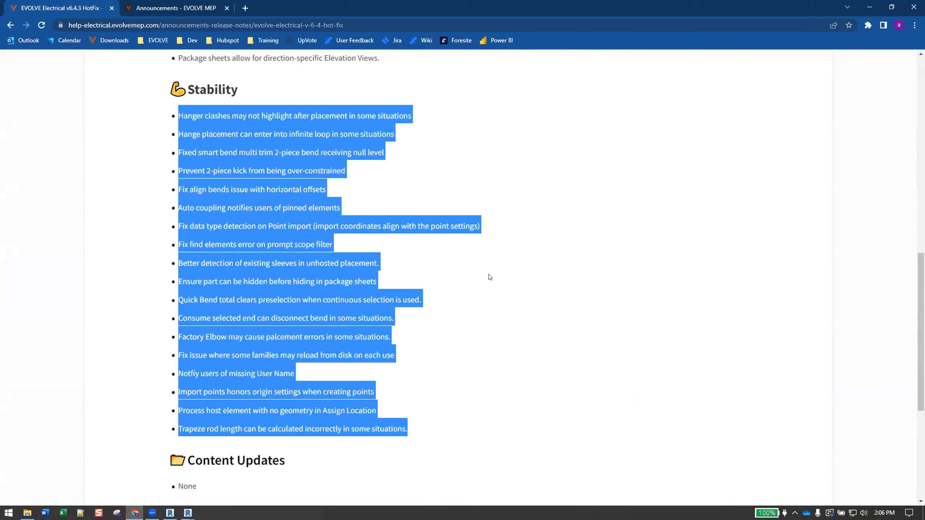
pyautogui.click(216, 185)
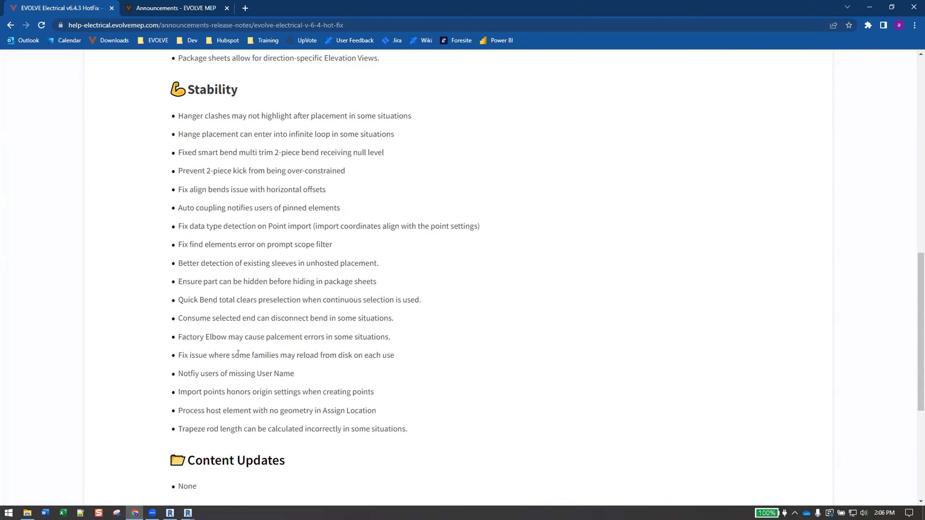
# - Highlight the families reloading fix and the import points origin fix
pyautogui.moveTo(178, 356); pyautogui.dragTo(235, 357)
pyautogui.click(258, 384)
pyautogui.moveTo(178, 392); pyautogui.dragTo(402, 389)
pyautogui.click(369, 392)
pyautogui.click(188, 513)
# - Cancel User Hanger Placement and open Point Manager's Project Point Settings
pyautogui.click(236, 470)
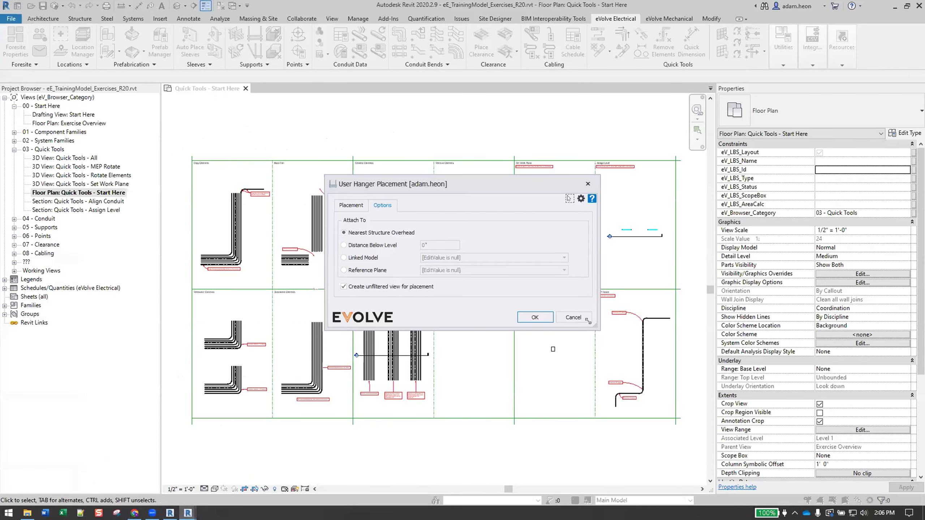
pyautogui.click(573, 316)
pyautogui.click(298, 51)
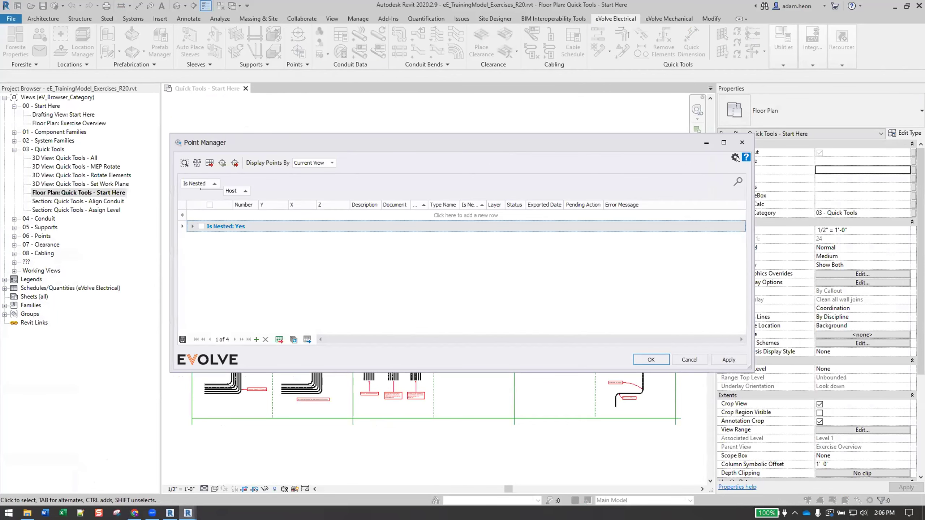
pyautogui.click(735, 157)
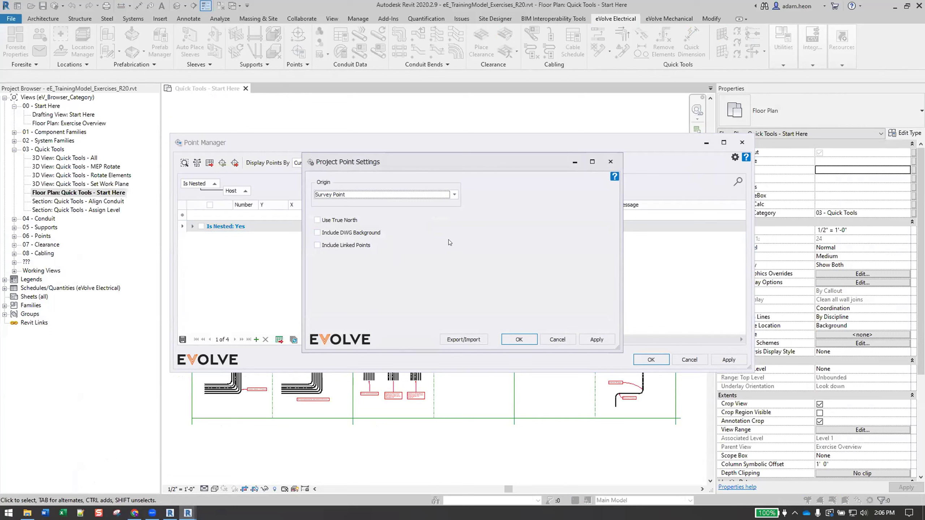
# - Keep Survey Point as the project point origin, close the settings, and return to Chrome
pyautogui.click(359, 195)
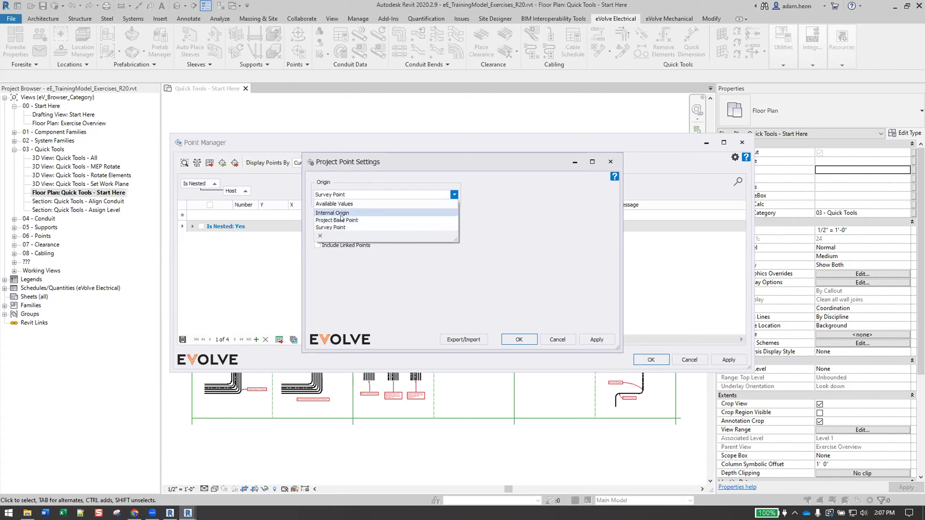
pyautogui.click(567, 240)
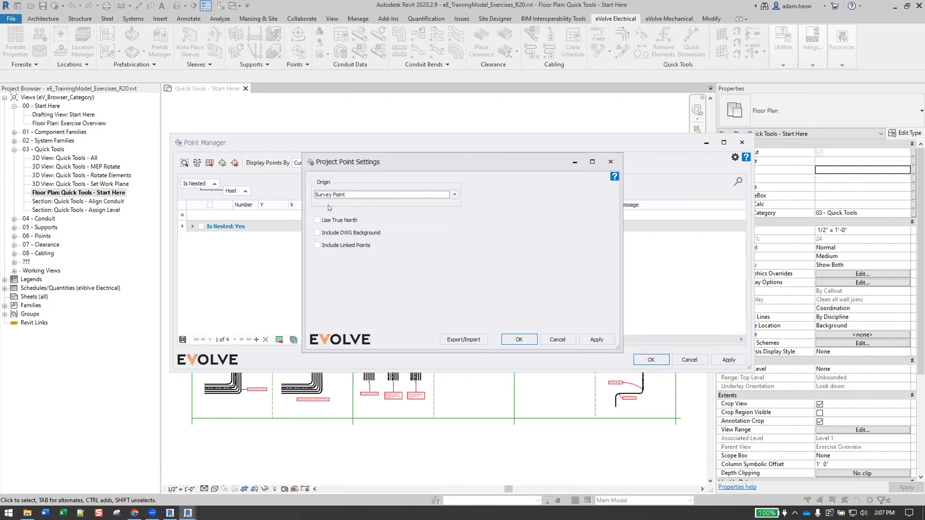
pyautogui.click(610, 161)
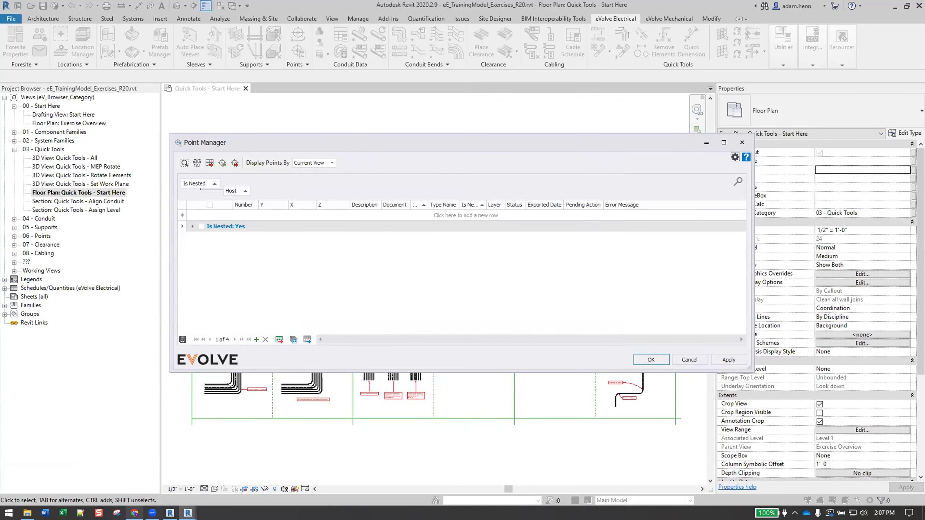
pyautogui.moveTo(134, 513)
pyautogui.click(124, 497)
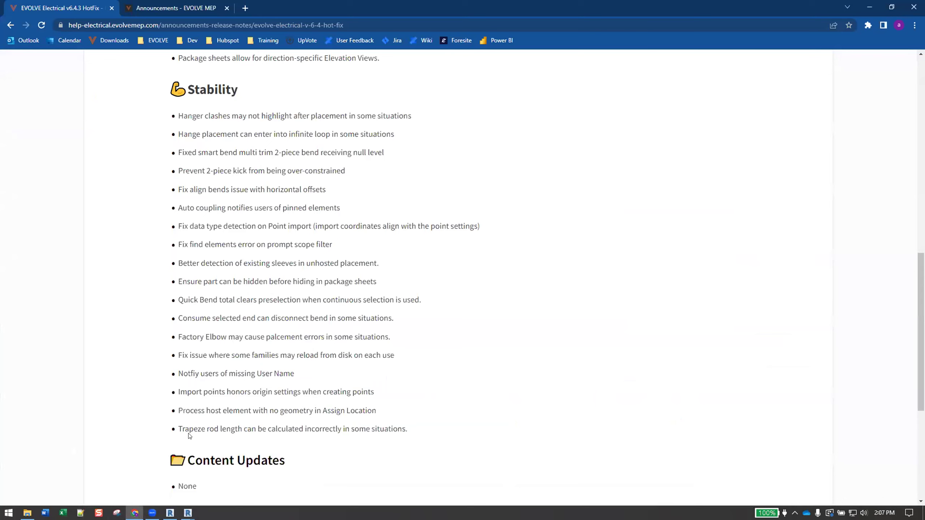
# - Highlight the 'Trapeze rod length' fix line in the Stability list
pyautogui.moveTo(182, 429); pyautogui.dragTo(382, 428)
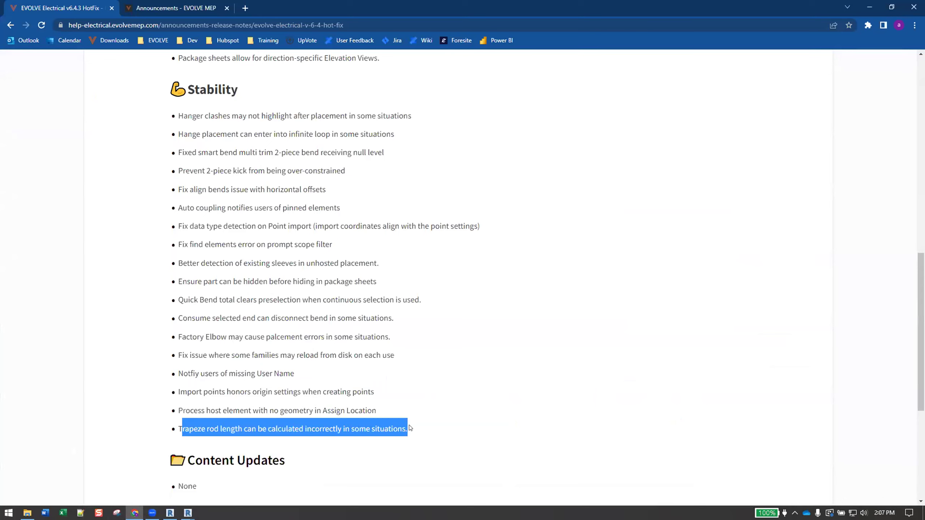
pyautogui.click(276, 429)
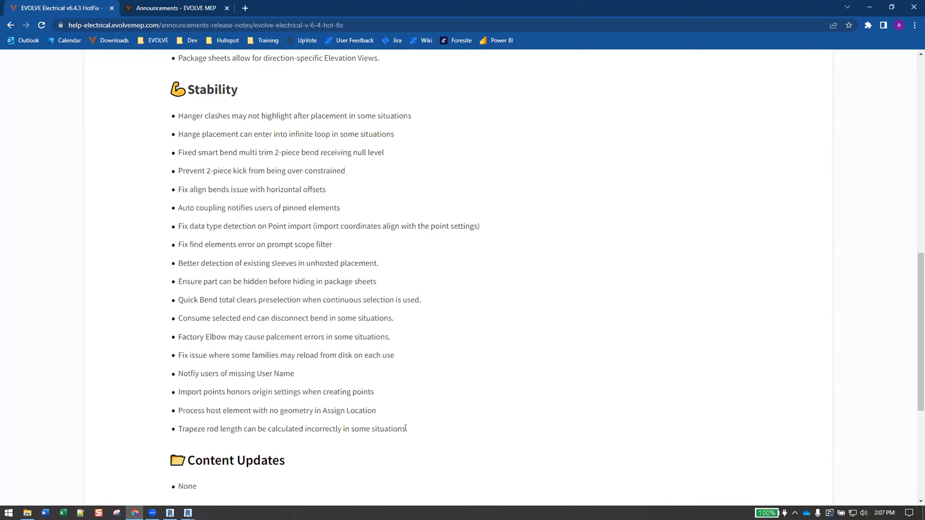
pyautogui.moveTo(407, 426); pyautogui.dragTo(146, 427)
pyautogui.click(474, 390)
# - Open the EVOLVE Downloads page from the bookmark in a new tab
pyautogui.scroll(-1, 218, 331)
pyautogui.scroll(3, 229, 339)
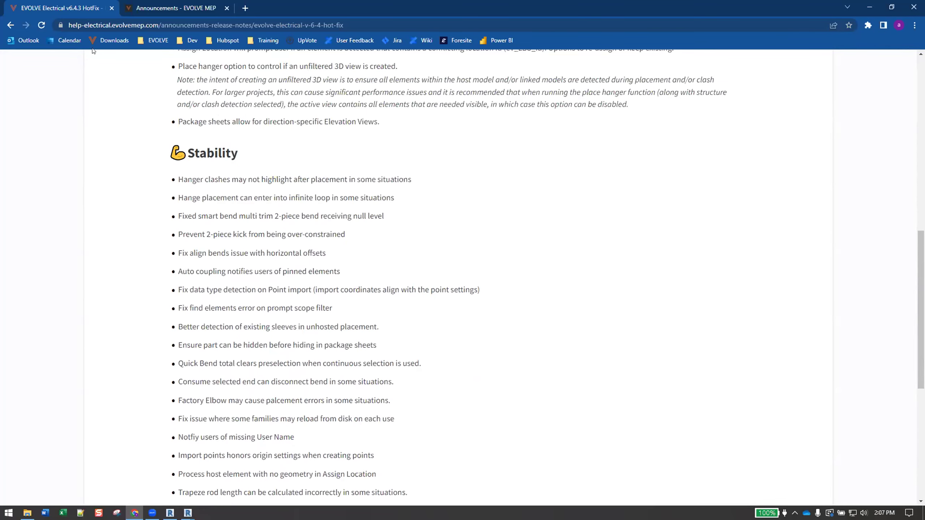
pyautogui.click(245, 8)
pyautogui.click(112, 41)
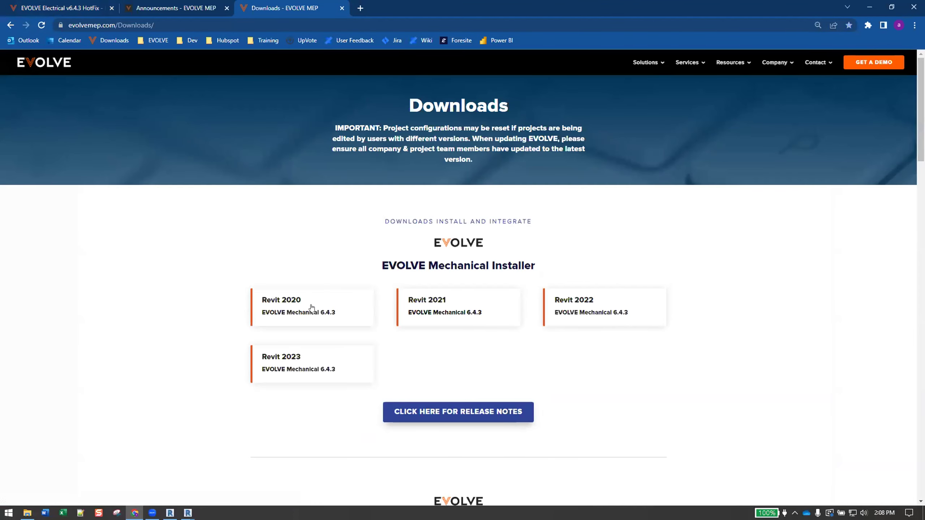
# - Scroll to the EVOLVE Electrical 6.4.3 installers, check Release Notes, and move the LMS tab first
pyautogui.scroll(-5, 513, 321)
pyautogui.scroll(-2, 471, 397)
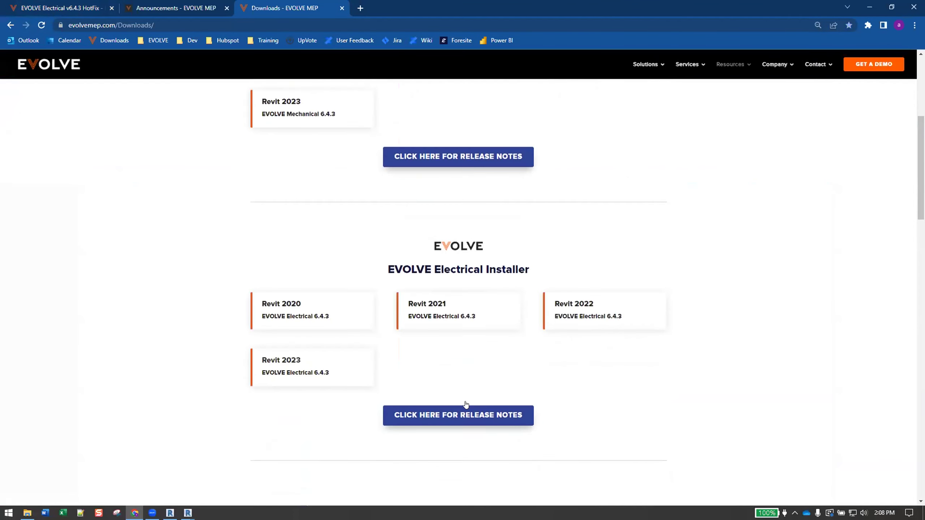
pyautogui.click(475, 381)
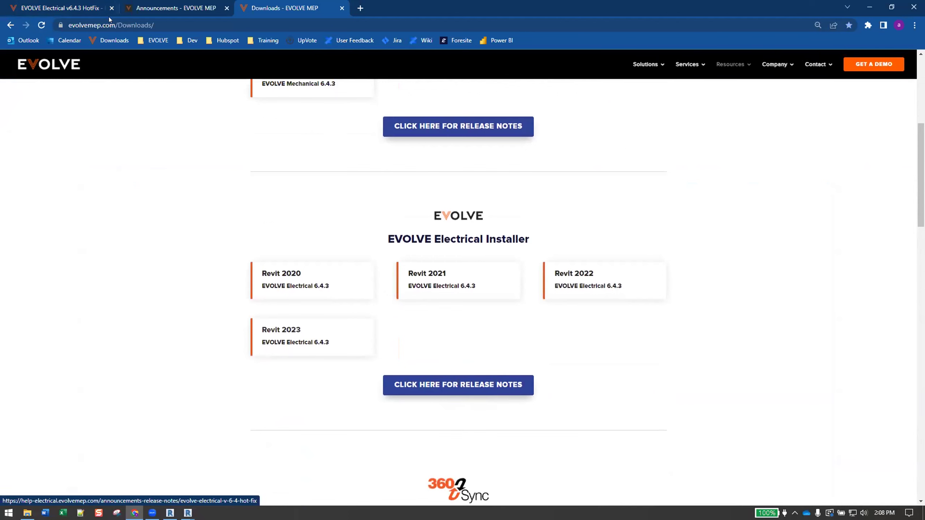
pyautogui.moveTo(157, 3); pyautogui.dragTo(54, 5)
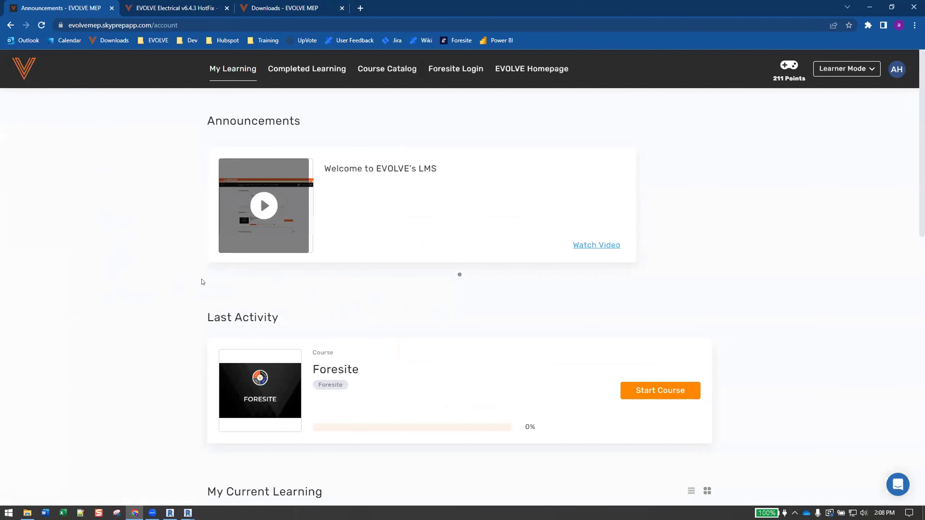
pyautogui.scroll(-8, 269, 290)
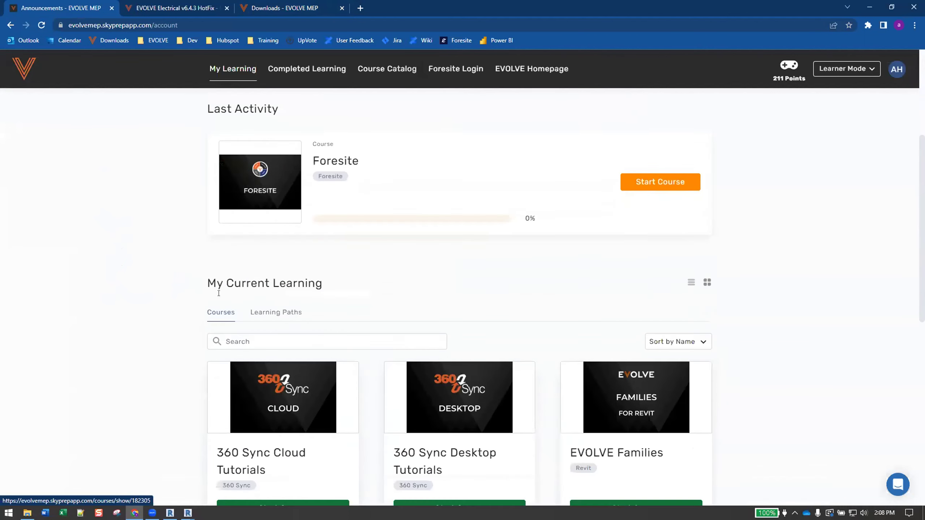
pyautogui.scroll(-5, 188, 320)
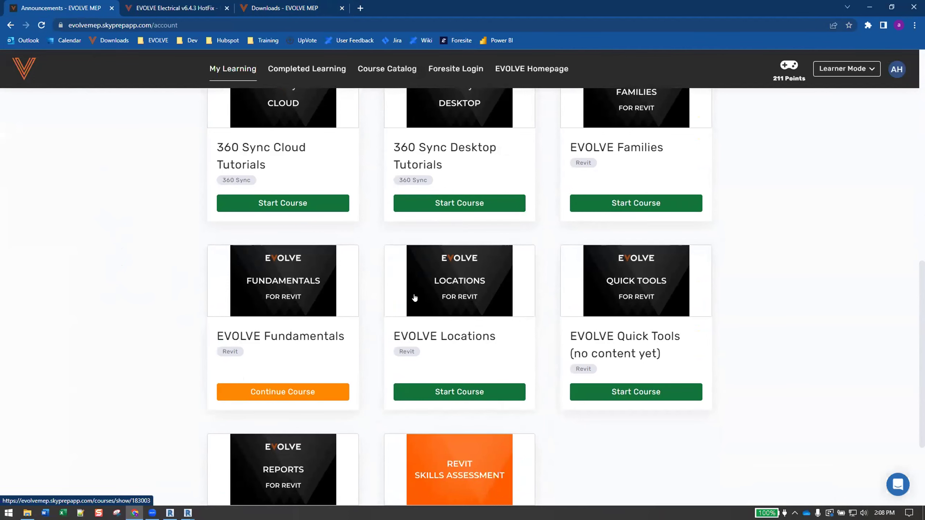
pyautogui.scroll(-2, 444, 314)
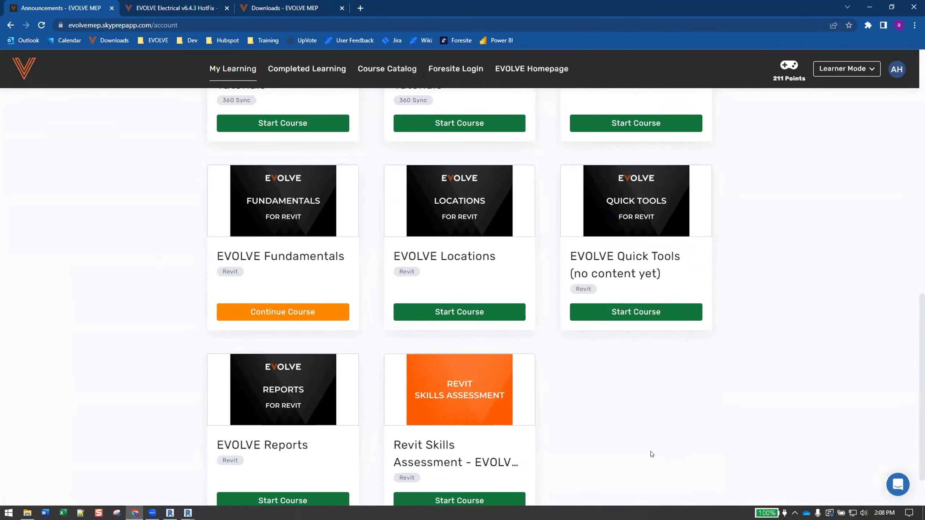
pyautogui.scroll(-2, 665, 458)
pyautogui.scroll(7, 660, 449)
pyautogui.scroll(10, 745, 444)
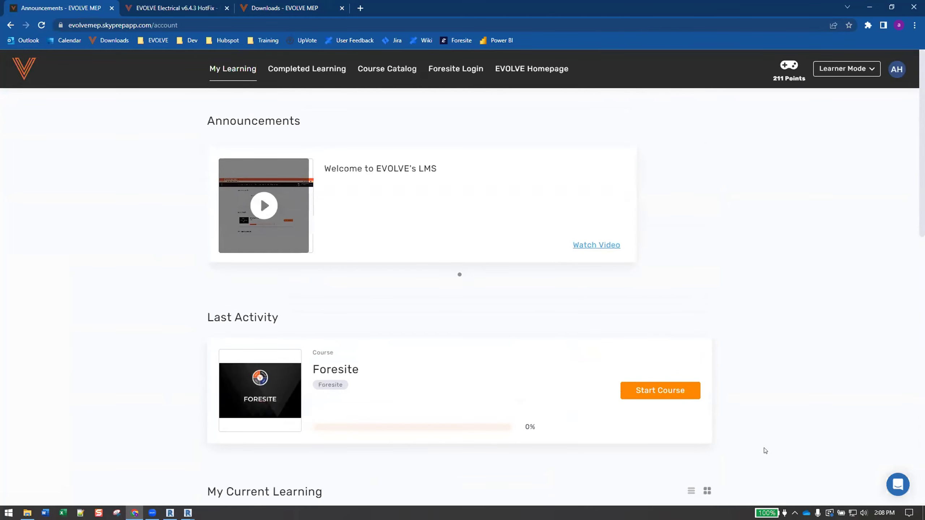
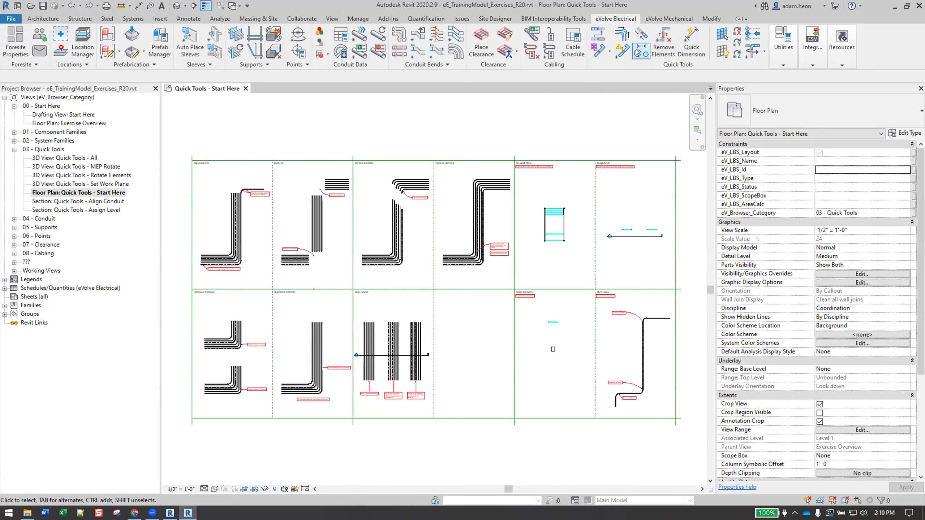
# - Window-select the Copy Elements horizontal conduits and fittings and open them in a Selection Box 3D view
pyautogui.moveTo(386, 148); pyautogui.dragTo(387, 147, button='middle')
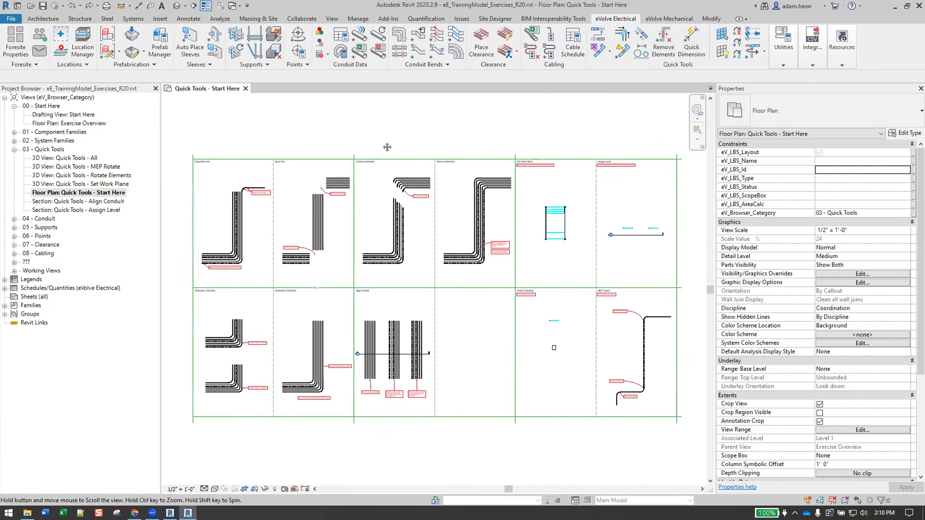
pyautogui.scroll(8, 226, 189)
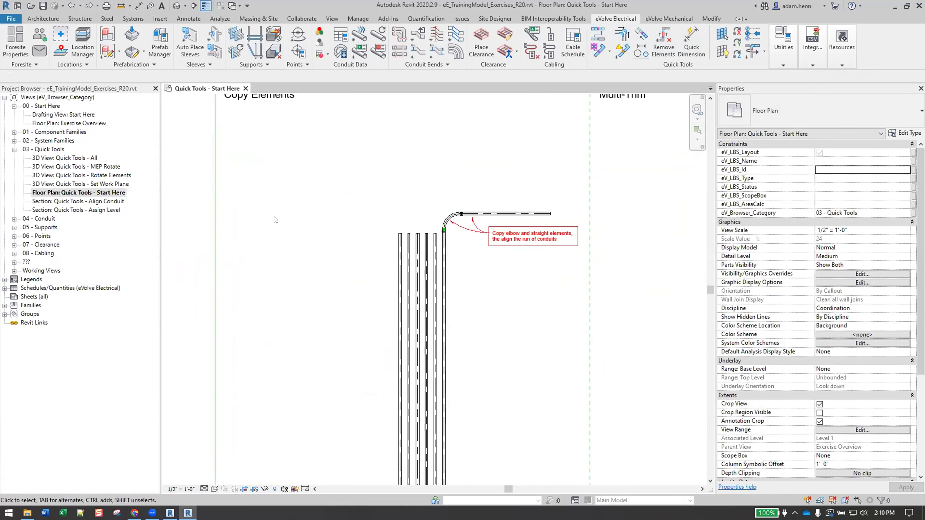
pyautogui.scroll(-3, 275, 219)
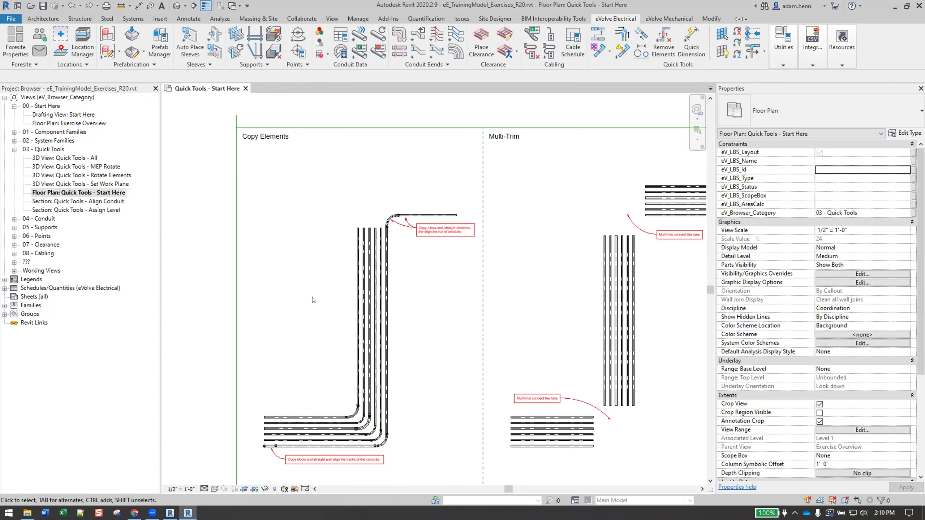
pyautogui.moveTo(313, 300); pyautogui.dragTo(337, 192, button='middle')
pyautogui.moveTo(197, 264); pyautogui.dragTo(525, 385)
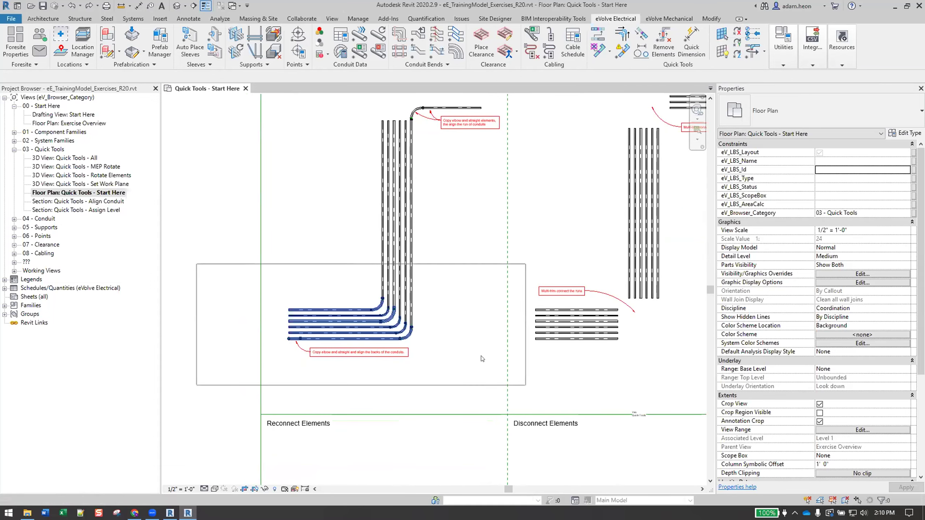
pyautogui.moveTo(482, 359); pyautogui.dragTo(526, 385)
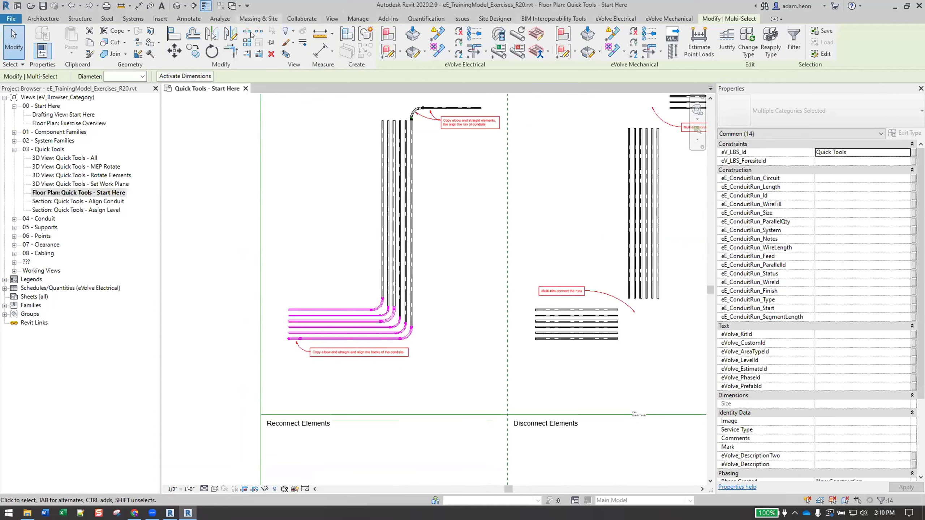
pyautogui.click(285, 54)
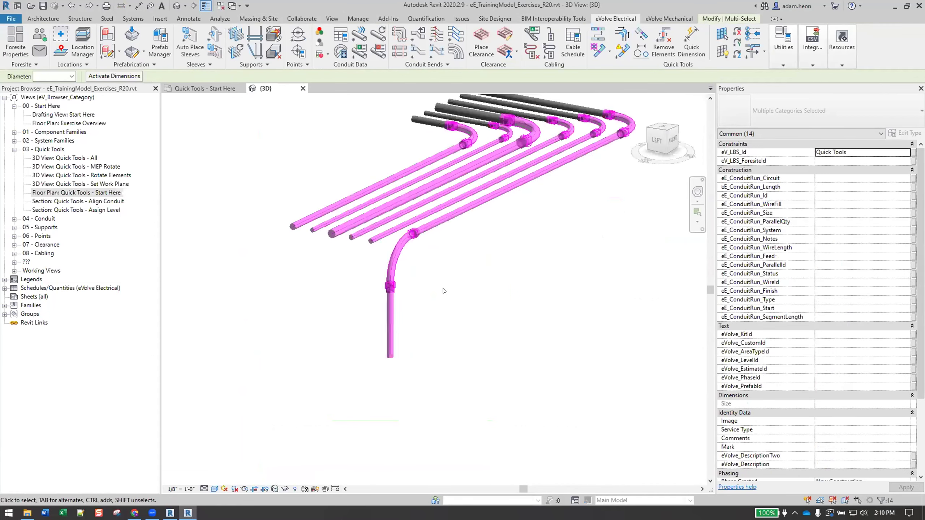
# - Orbit to the bent conduit run, clear the selection, and start eVolve Copy Elements
pyautogui.keyDown('shift'); pyautogui.moveTo(341, 275); pyautogui.dragTo(491, 347, button='middle'); pyautogui.keyUp('shift')
pyautogui.click(380, 276)
pyautogui.click(503, 340)
pyautogui.scroll(-2, 502, 340)
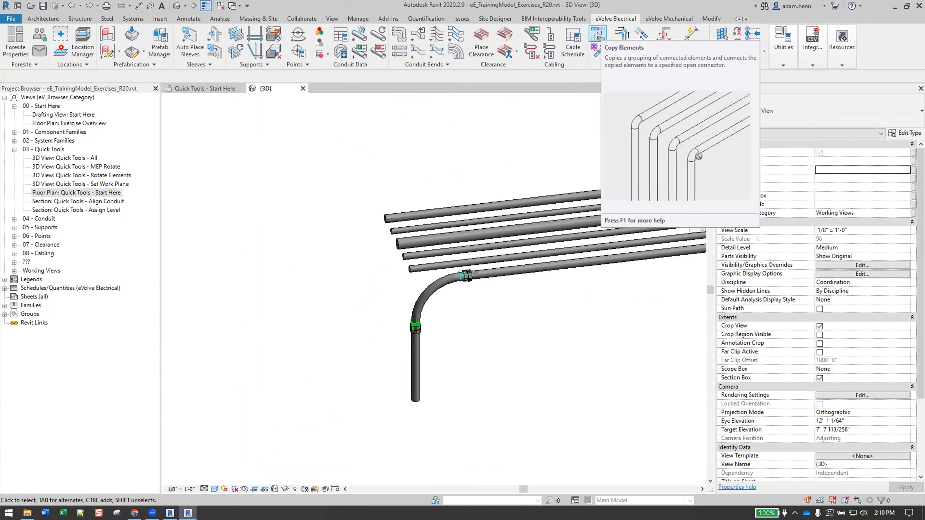
pyautogui.click(598, 34)
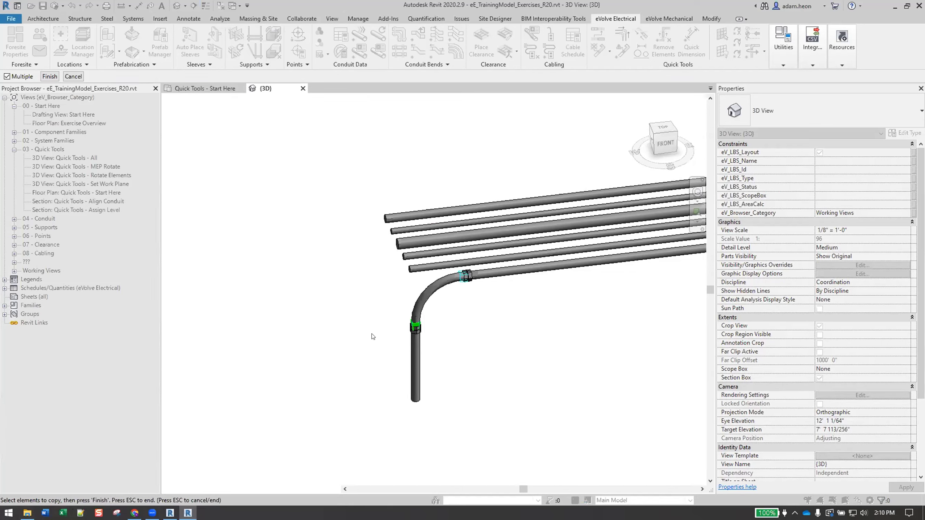
# - Pick the vertical conduit and its bend to copy, acknowledging the Multiple Ends message
pyautogui.moveTo(471, 414); pyautogui.dragTo(244, 339)
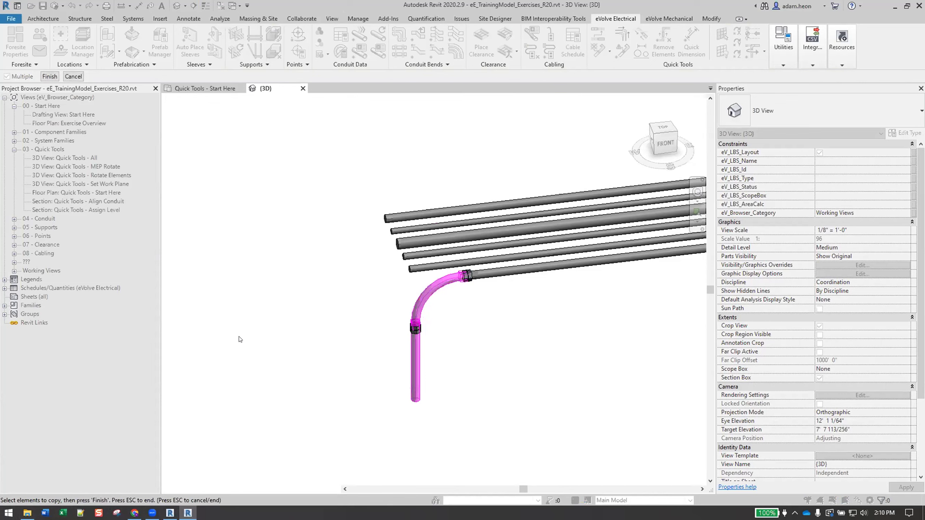
pyautogui.click(50, 77)
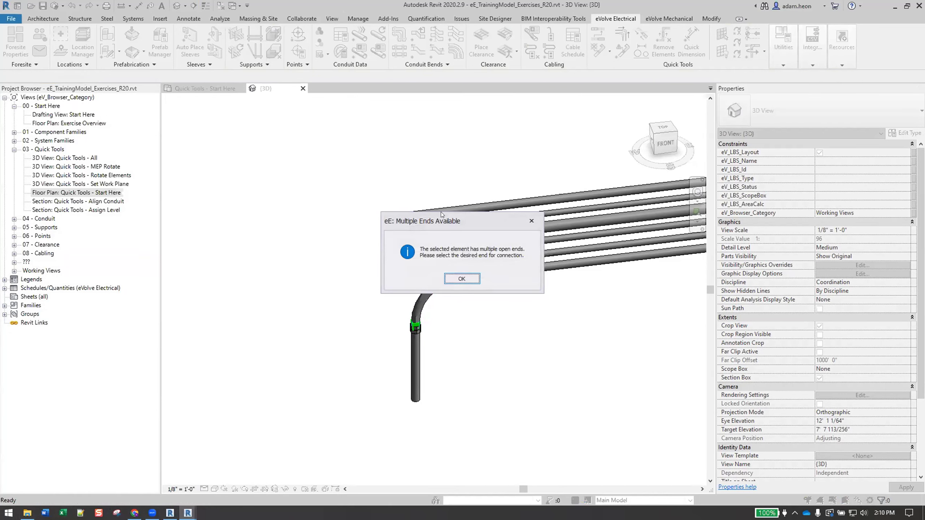
pyautogui.moveTo(442, 215); pyautogui.dragTo(272, 159)
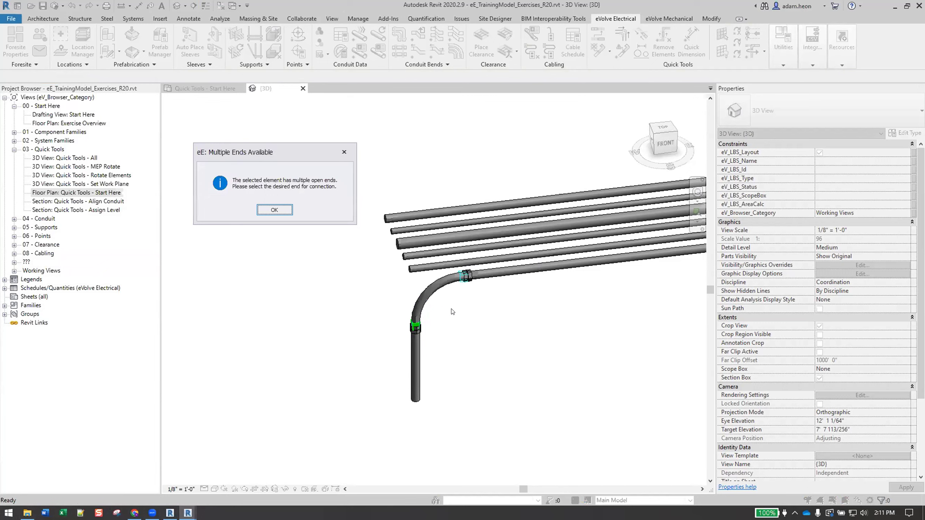
pyautogui.moveTo(483, 265); pyautogui.dragTo(479, 263)
pyautogui.moveTo(434, 389)
pyautogui.mouseDown()
pyautogui.moveTo(368, 427)
pyautogui.moveTo(335, 383)
pyautogui.mouseUp()
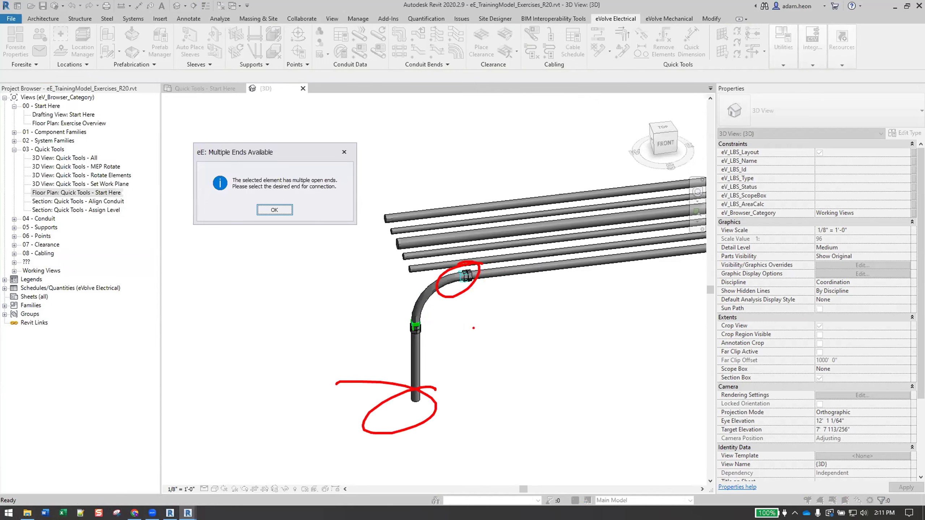
pyautogui.press('Escape')
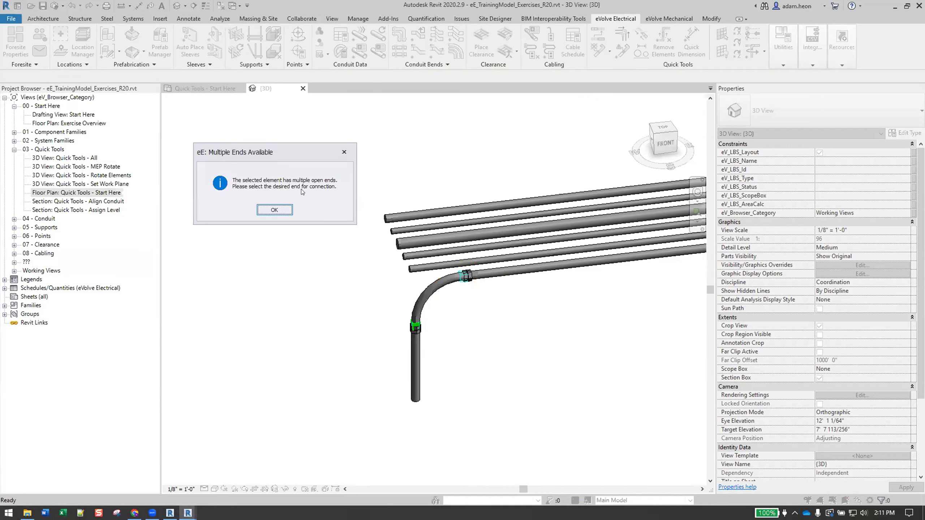
pyautogui.click(274, 211)
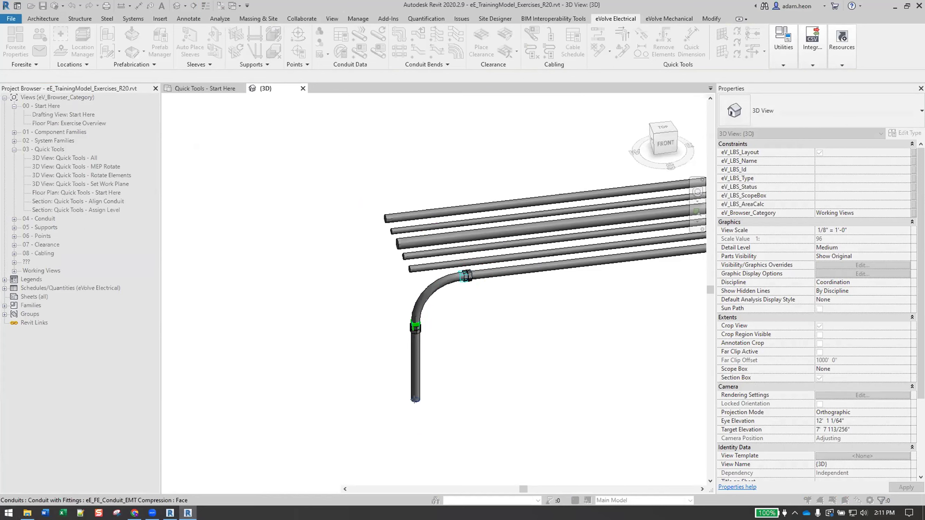
# - Use the coupling as the connecting end and target the lowest horizontal conduit's end
pyautogui.click(465, 276)
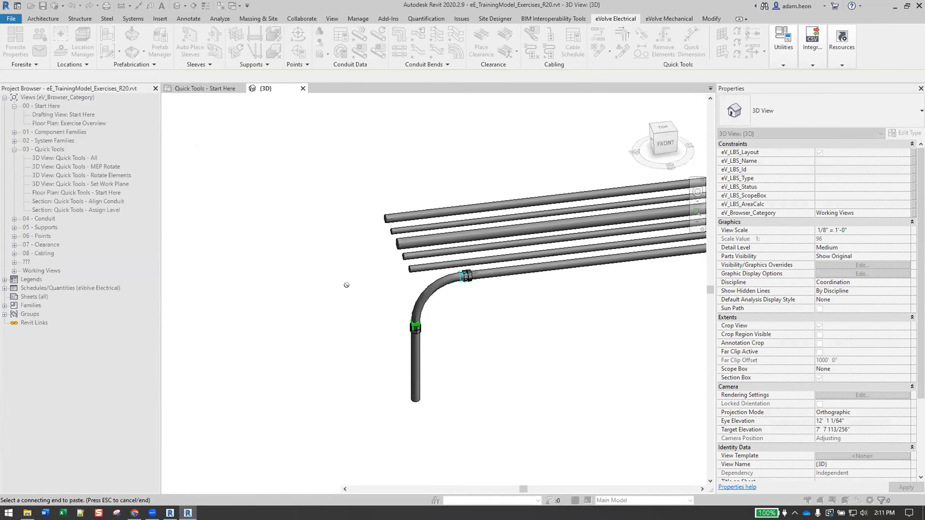
pyautogui.click(411, 269)
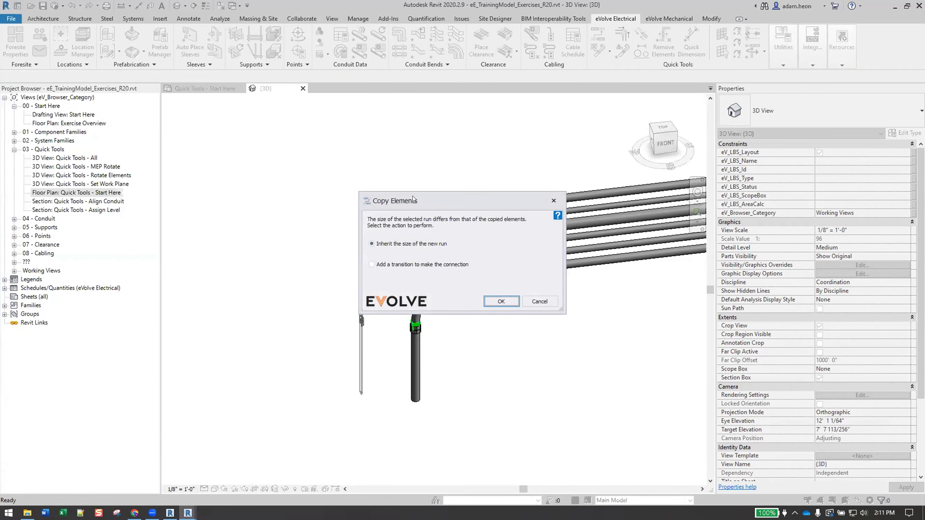
pyautogui.moveTo(413, 200); pyautogui.dragTo(175, 77)
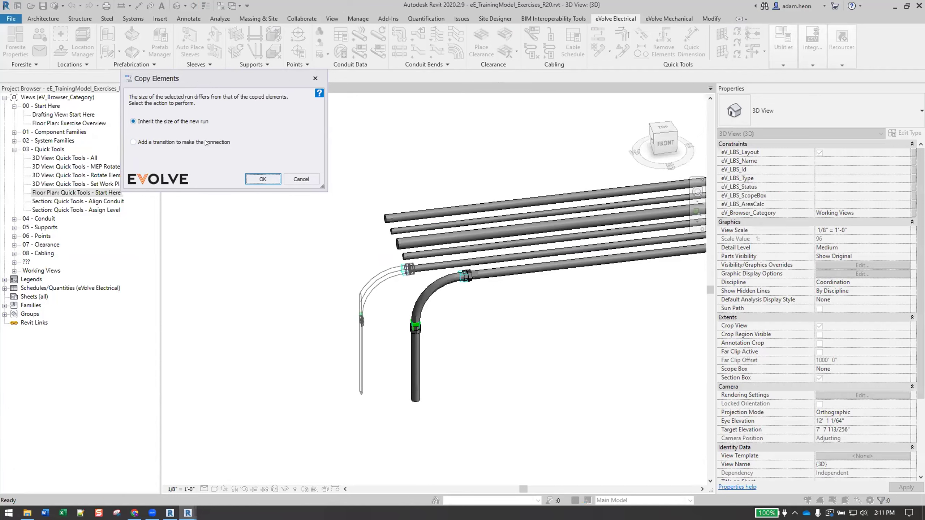
# - Inherit each new run's size and paste the bend onto the remaining conduits up to the top one
pyautogui.click(301, 214)
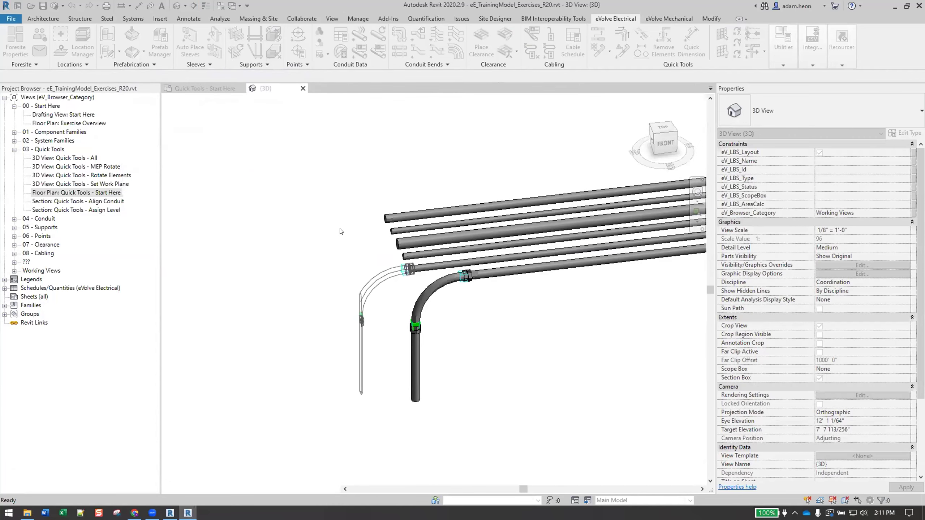
pyautogui.click(402, 255)
pyautogui.click(280, 178)
pyautogui.click(259, 180)
pyautogui.click(389, 228)
pyautogui.click(260, 178)
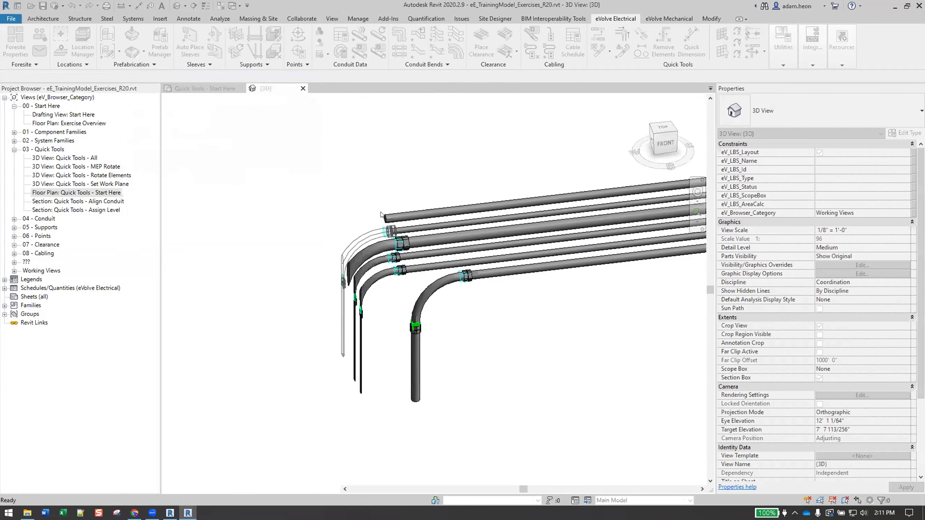
pyautogui.click(380, 215)
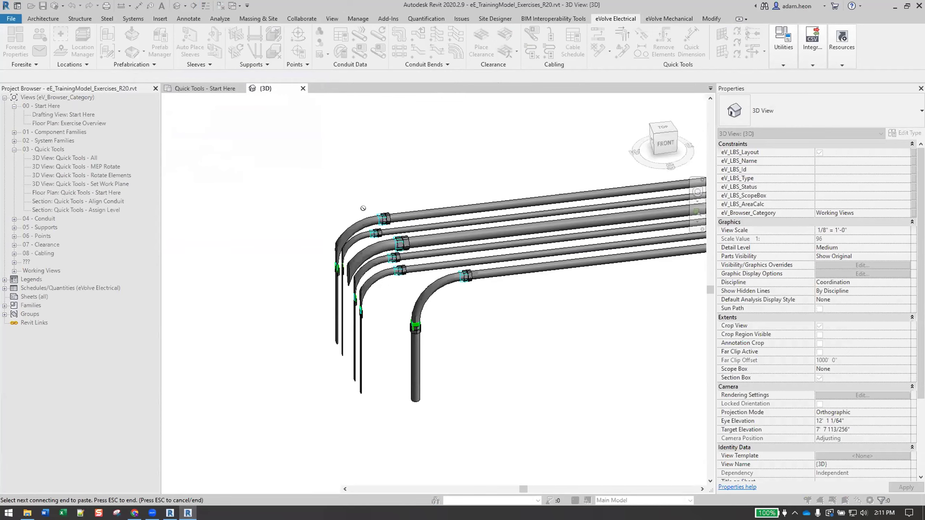
pyautogui.press('Escape')
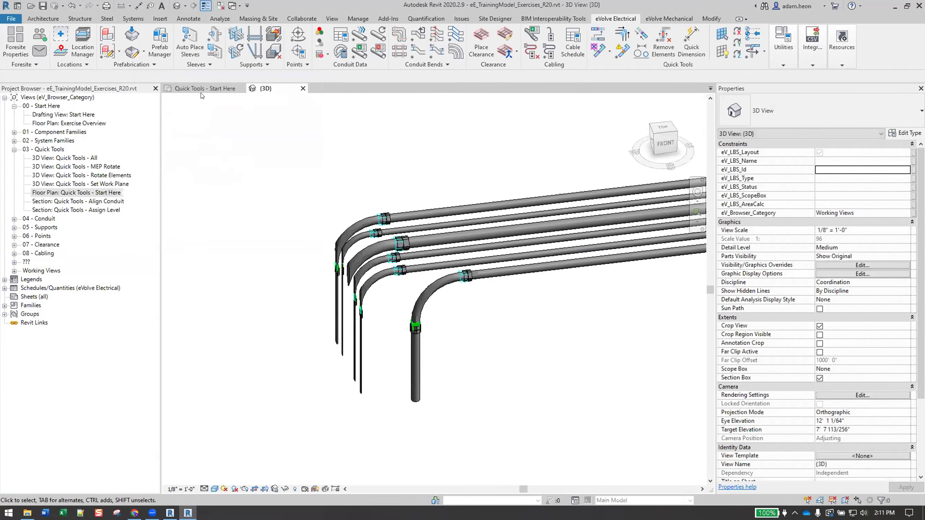
# - Back on Quick Tools - Start Here, align the fifth, fourth and third runs to the elbow reference edge
pyautogui.click(205, 88)
pyautogui.scroll(5, 337, 284)
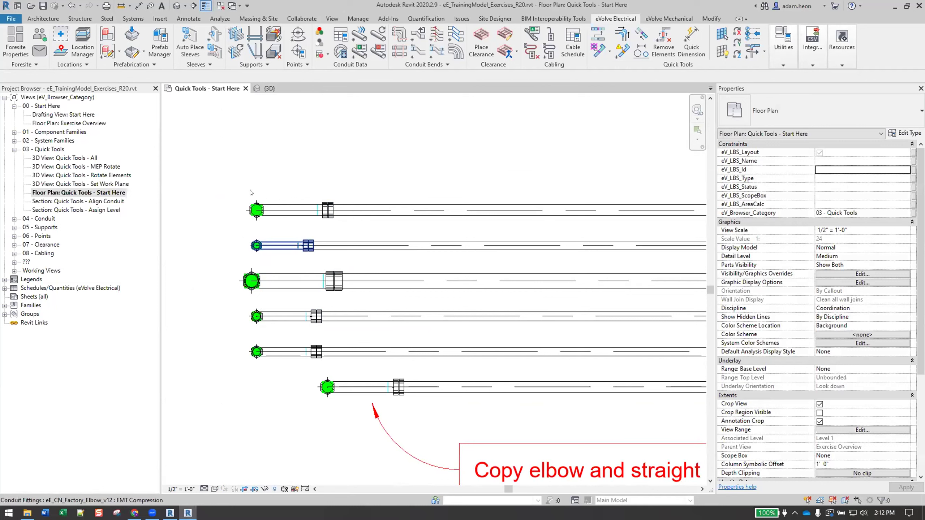
pyautogui.press('a')
pyautogui.press('l')
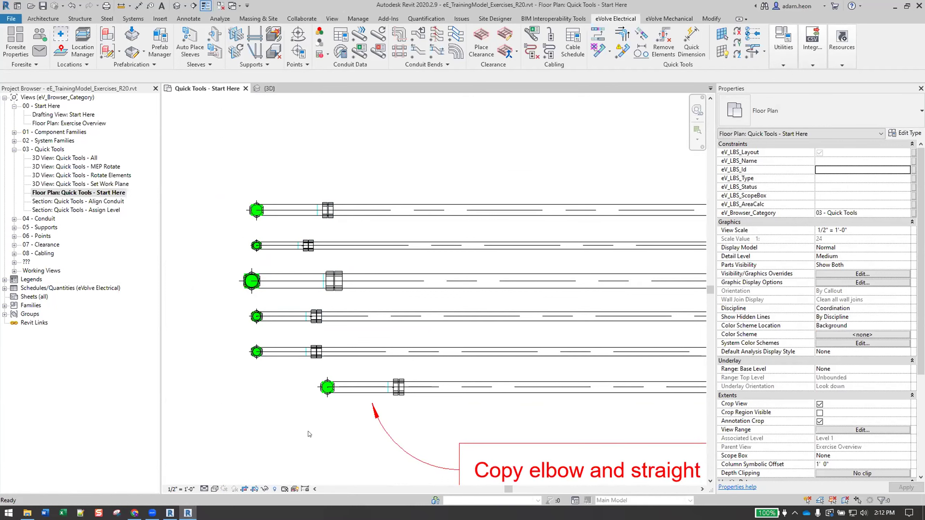
pyautogui.scroll(2, 307, 431)
pyautogui.click(313, 389)
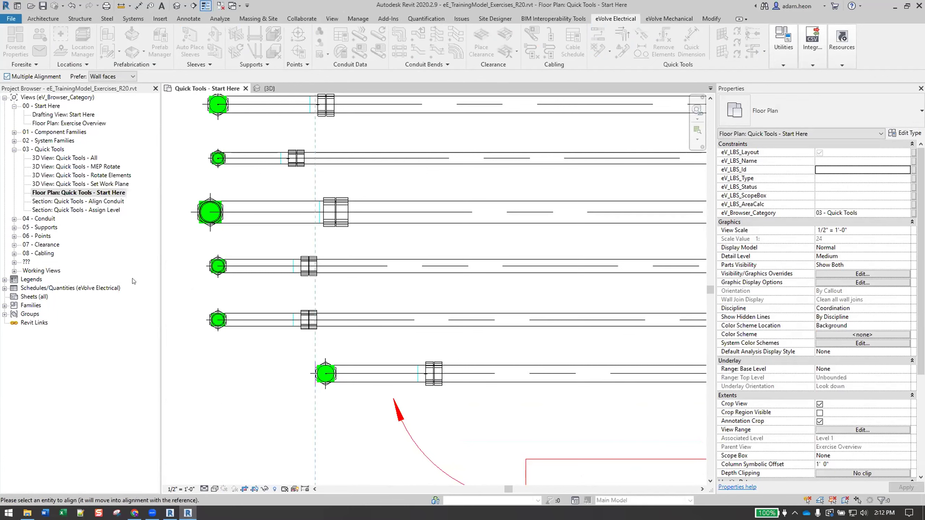
pyautogui.click(210, 320)
pyautogui.click(211, 266)
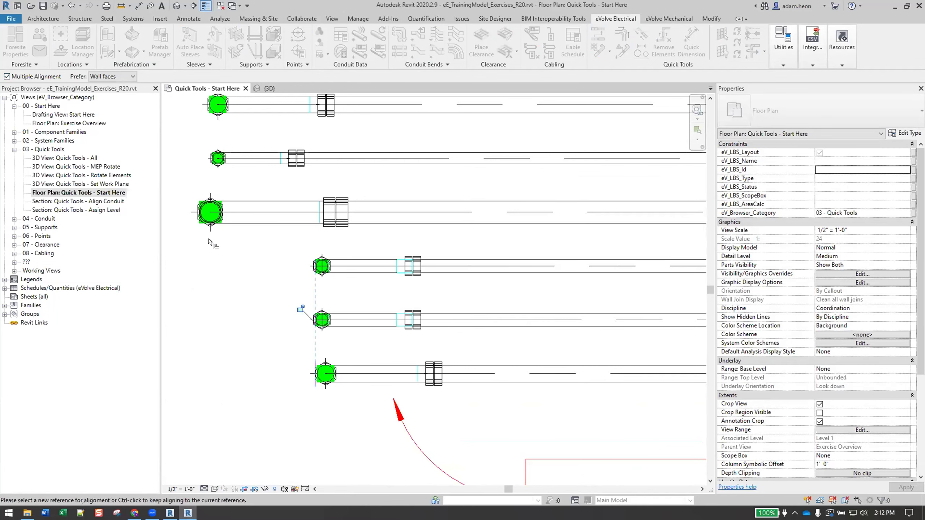
pyautogui.click(211, 219)
# - Align the second, top and bottom run fittings to the same reference line
pyautogui.moveTo(211, 218); pyautogui.dragTo(214, 356, button='middle')
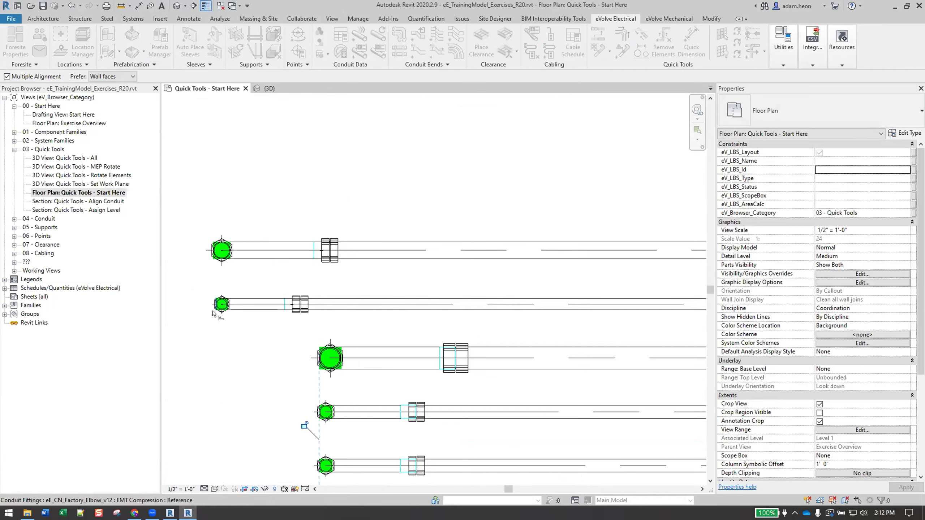
pyautogui.click(213, 312)
pyautogui.scroll(3, 211, 260)
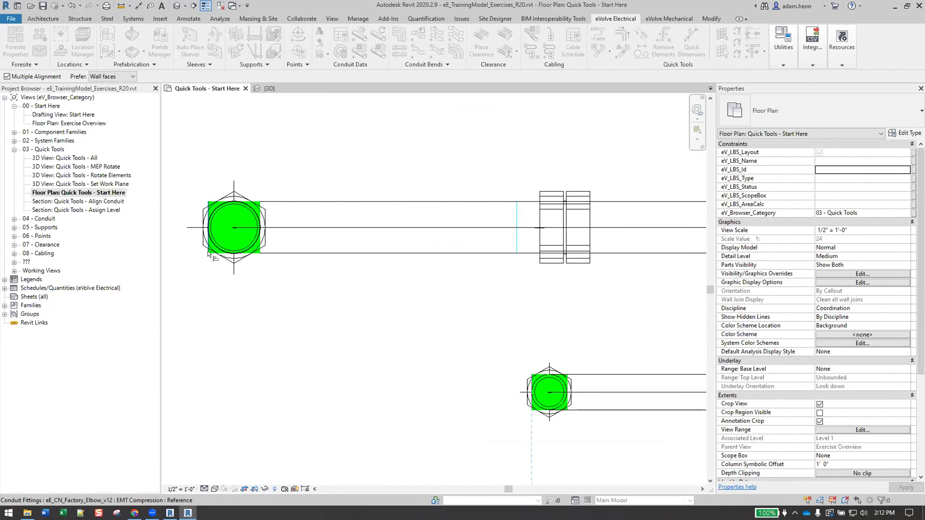
pyautogui.click(209, 254)
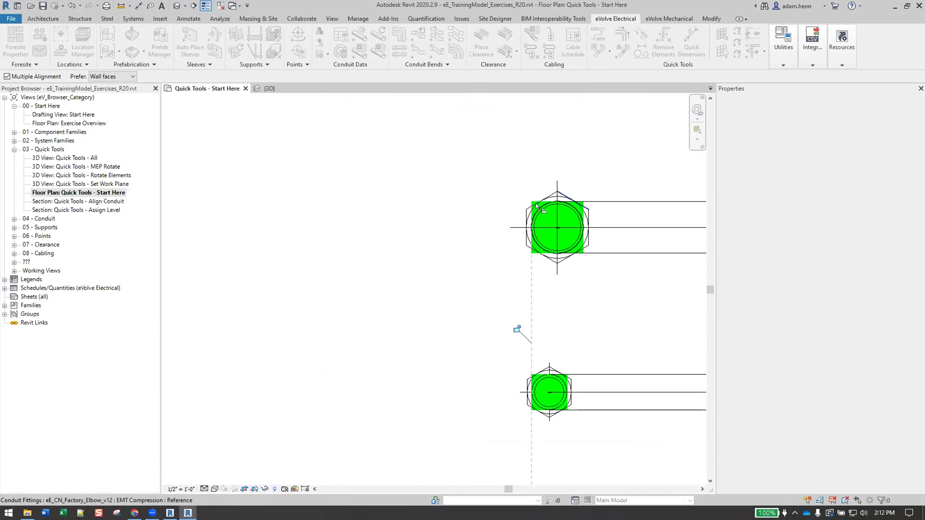
pyautogui.click(526, 392)
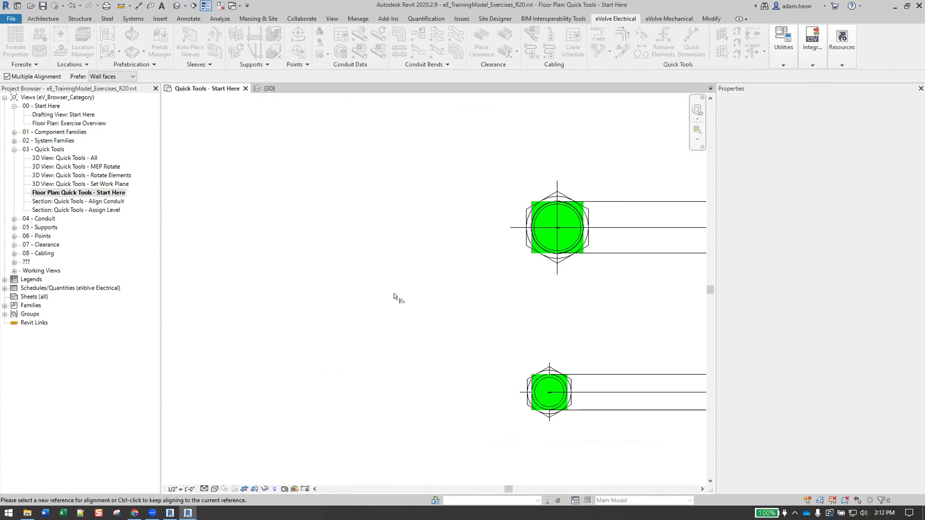
pyautogui.press('Escape')
# - Inspect the aligned runs in 3D, then return to the Quick Tools - Start Here plan
pyautogui.scroll(-5, 344, 224)
pyautogui.click(270, 88)
pyautogui.moveTo(436, 419)
pyautogui.keyDown('shift'); pyautogui.mouseDown(button='middle')
pyautogui.moveTo(528, 422)
pyautogui.moveTo(428, 428)
pyautogui.moveTo(436, 392)
pyautogui.moveTo(438, 419)
pyautogui.mouseUp(button='middle'); pyautogui.keyUp('shift')
pyautogui.keyDown('shift'); pyautogui.moveTo(513, 358); pyautogui.dragTo(663, 371, button='middle'); pyautogui.keyUp('shift')
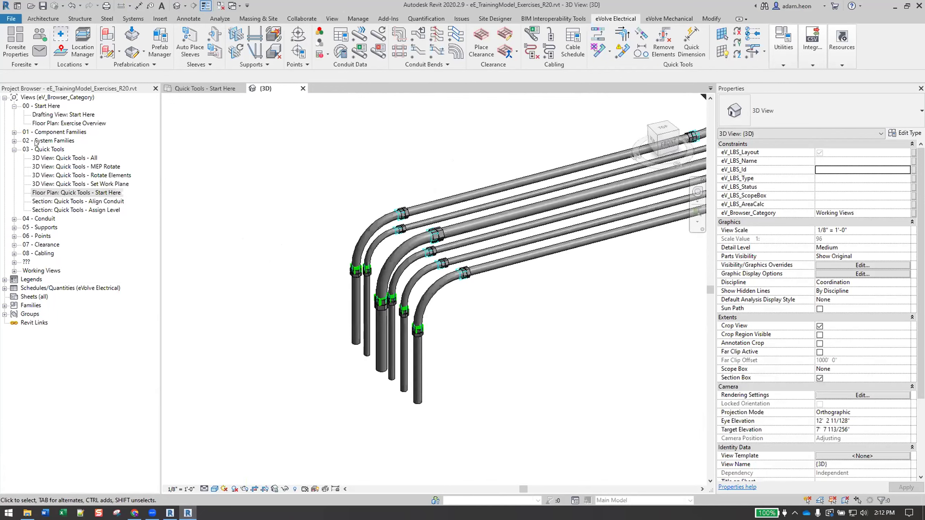
pyautogui.click(219, 89)
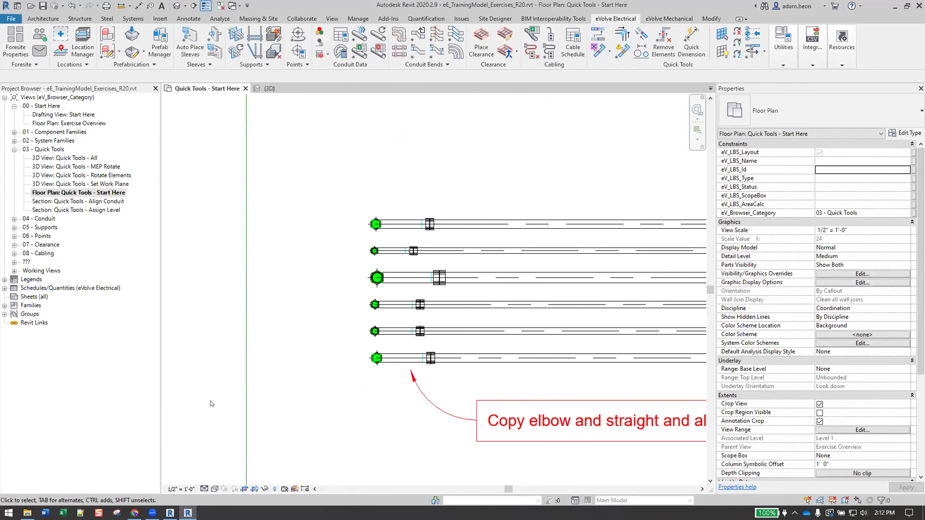
pyautogui.scroll(-5, 396, 357)
pyautogui.scroll(4, 396, 357)
pyautogui.scroll(-2, 294, 239)
pyautogui.scroll(-2, 294, 239)
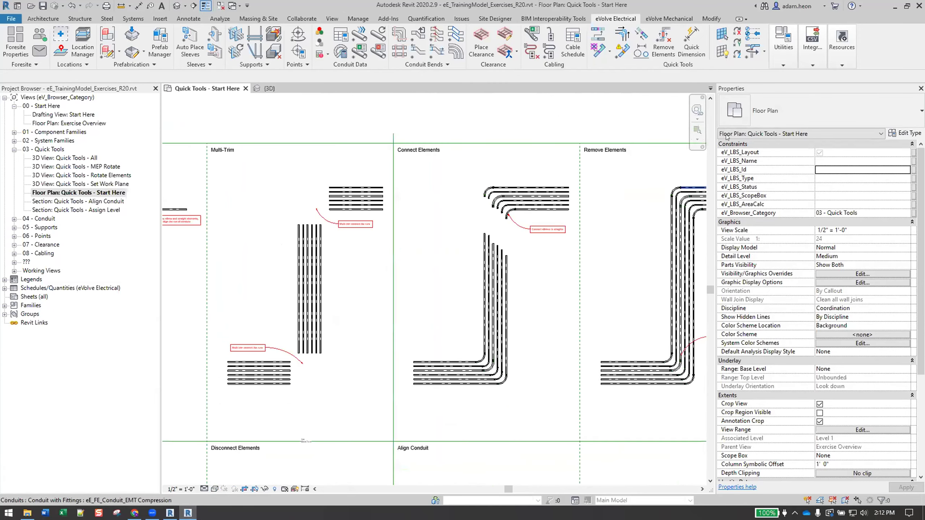
# - Multi-Trim the horizontal runs against the six vertical runs so they join with elbows
pyautogui.click(621, 35)
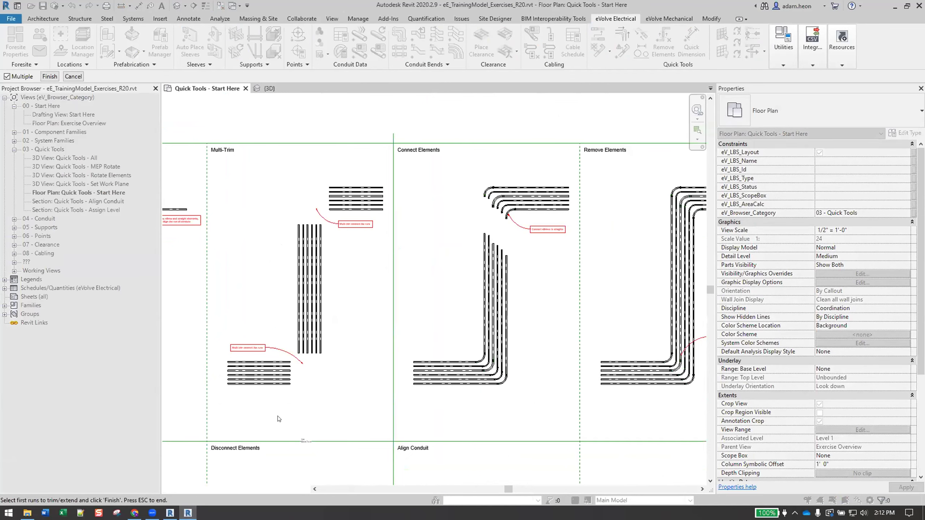
pyautogui.scroll(3, 300, 397)
pyautogui.moveTo(248, 300); pyautogui.dragTo(206, 411)
pyautogui.click(50, 76)
pyautogui.moveTo(375, 219); pyautogui.dragTo(207, 246)
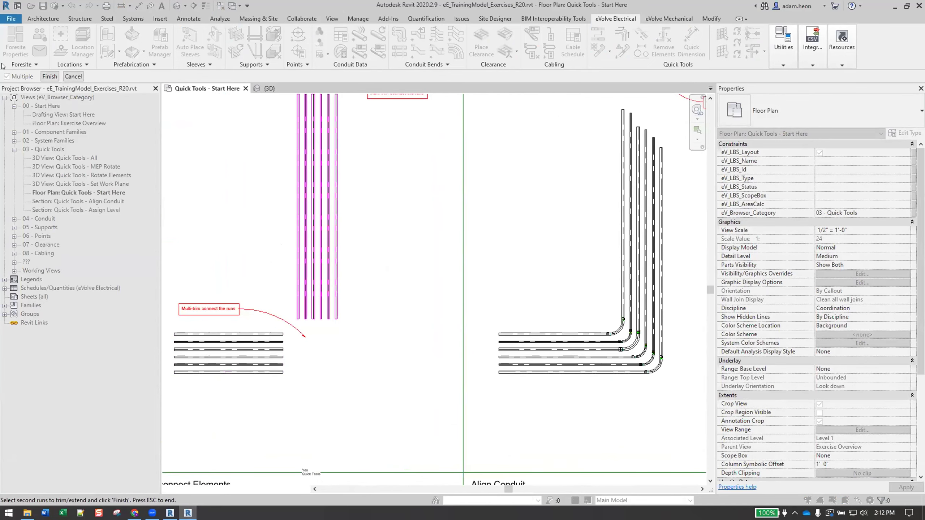
pyautogui.click(51, 76)
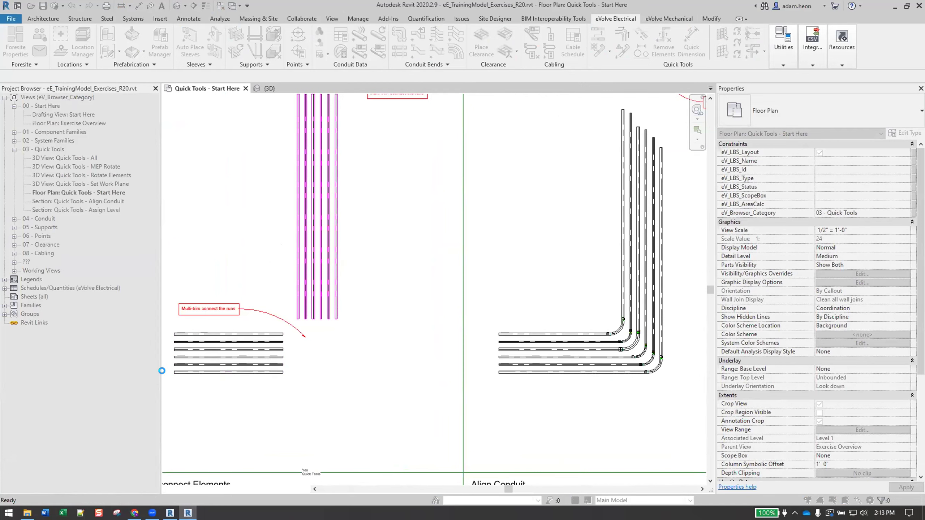
# - Check the joined horizontal runs, then window-select the Multi-Trim conduits and elbows
pyautogui.scroll(5, 244, 353)
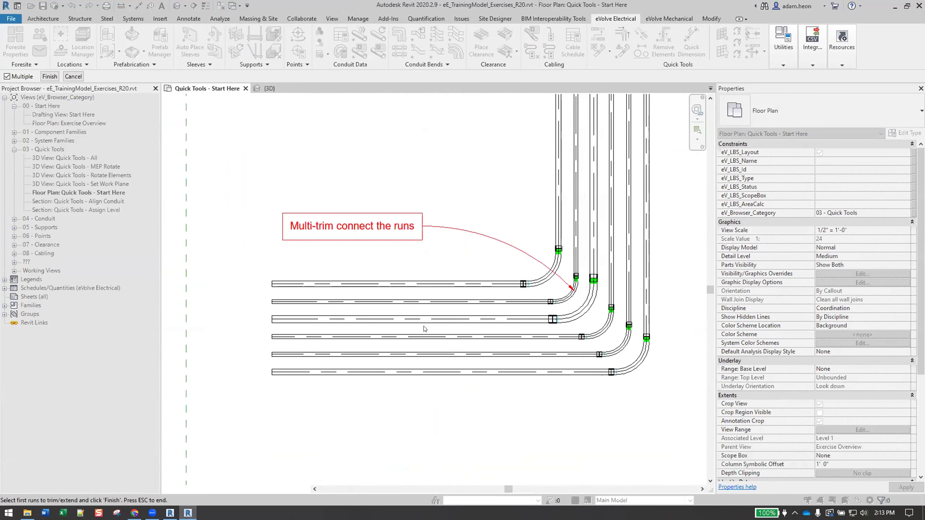
pyautogui.click(374, 284)
pyautogui.press('Escape')
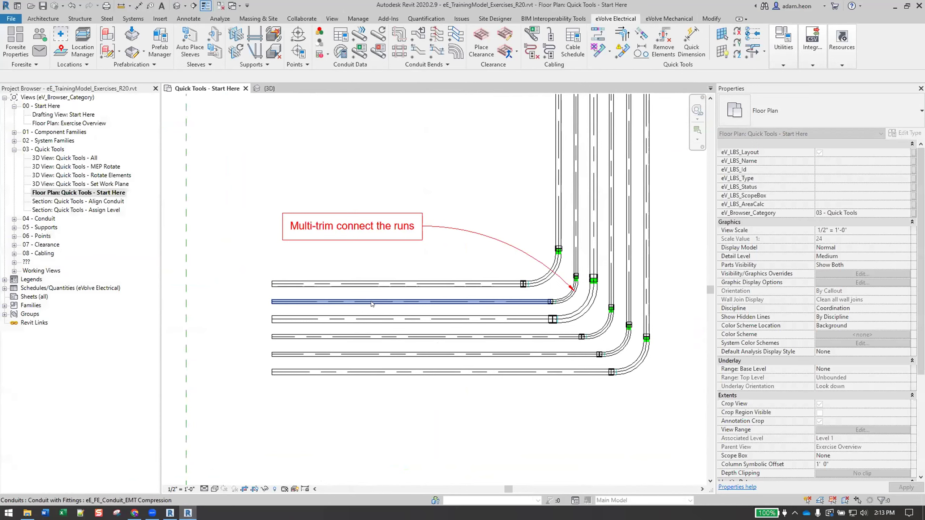
pyautogui.click(405, 301)
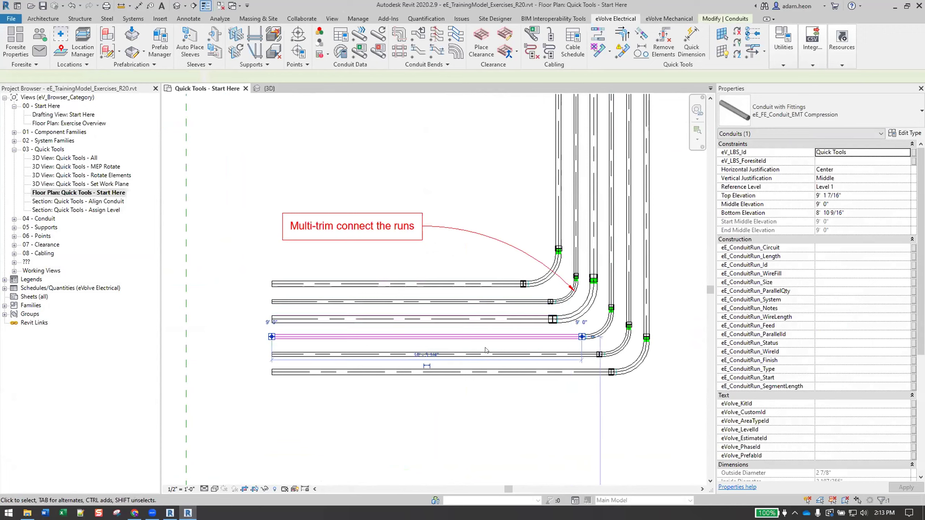
pyautogui.click(483, 377)
pyautogui.click(488, 378)
pyautogui.scroll(-4, 494, 368)
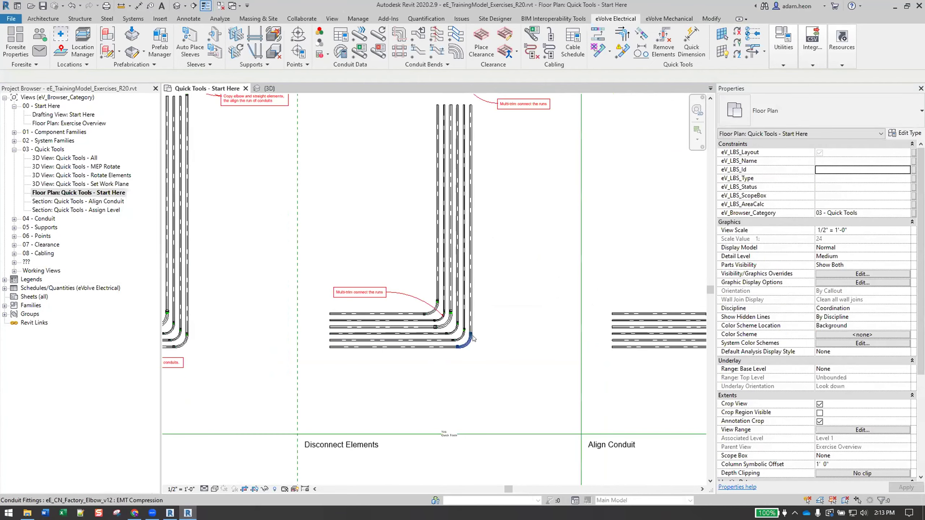
pyautogui.scroll(-3, 363, 308)
pyautogui.moveTo(344, 176); pyautogui.dragTo(490, 406)
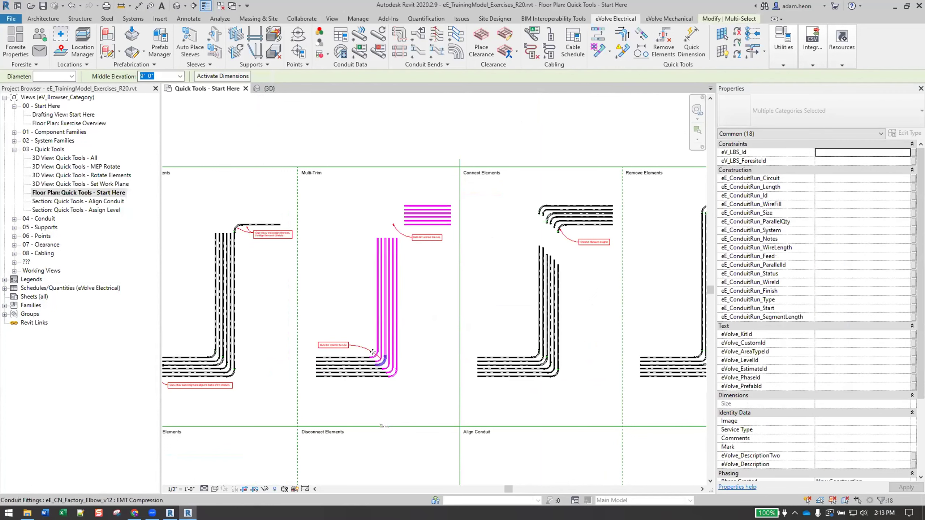
# - Delete the vertical conduits and elbows, then copy the six horizontal conduits up and right
pyautogui.press('Delete')
pyautogui.scroll(3, 321, 365)
pyautogui.moveTo(470, 404); pyautogui.dragTo(267, 361)
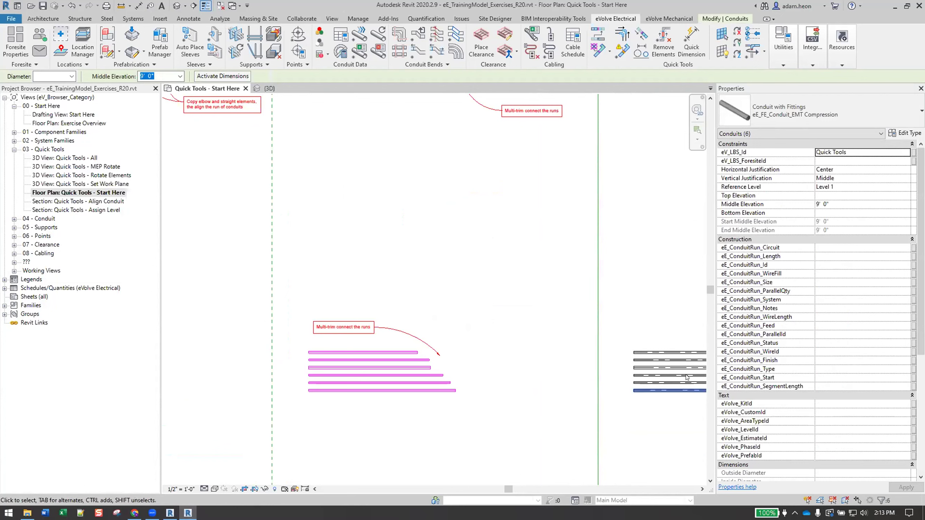
pyautogui.keyDown('ctrl'); pyautogui.moveTo(342, 398); pyautogui.dragTo(467, 276); pyautogui.keyUp('ctrl')
# - Rotate the six copied conduits 90 degrees and move them up and to the right
pyautogui.moveTo(349, 157); pyautogui.dragTo(533, 290)
pyautogui.press('r')
pyautogui.press('o')
pyautogui.press('m')
pyautogui.press('v')
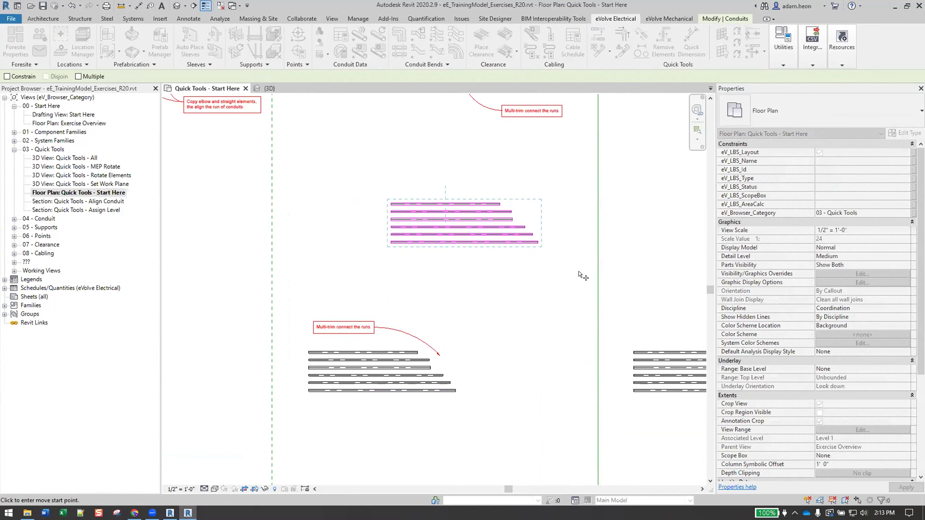
pyautogui.press('Escape')
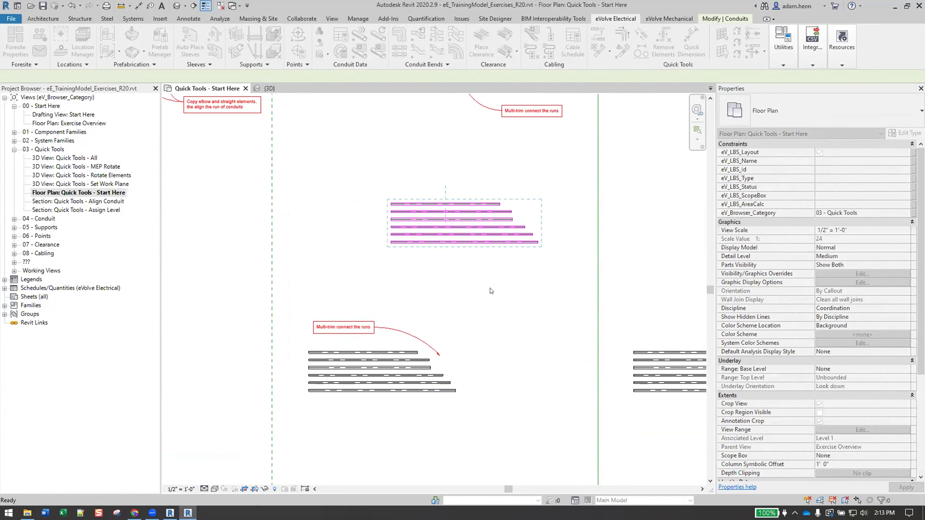
pyautogui.press('Escape')
pyautogui.moveTo(496, 299); pyautogui.dragTo(410, 178)
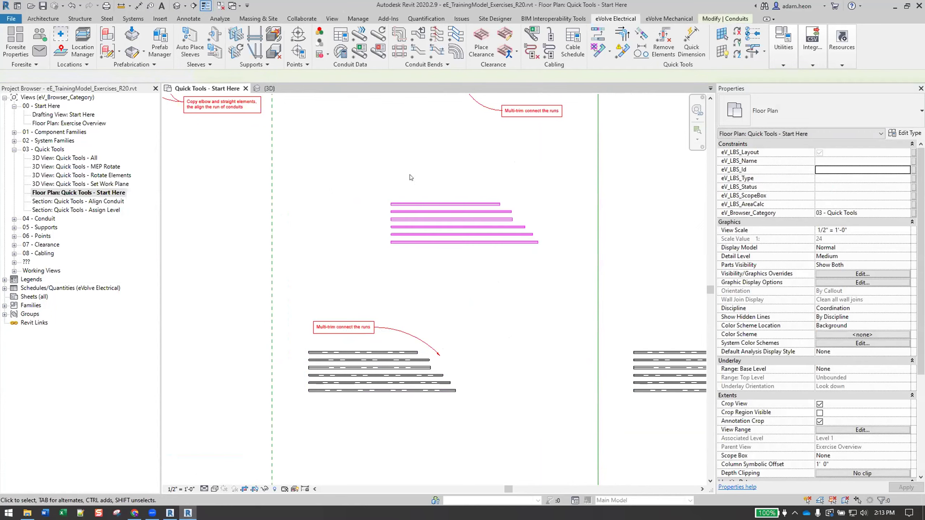
pyautogui.press('r')
pyautogui.press('o')
pyautogui.click(361, 251)
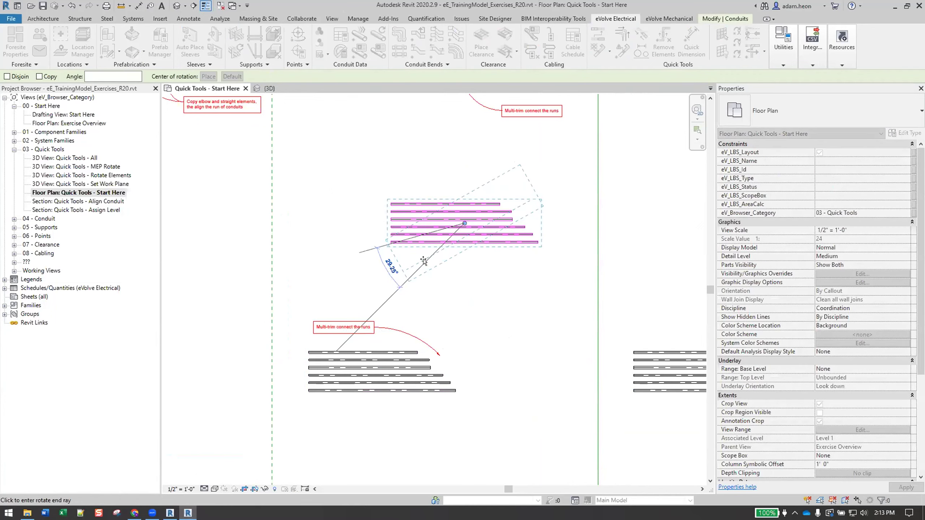
pyautogui.write('90')
pyautogui.press('Return')
pyautogui.moveTo(463, 298); pyautogui.dragTo(530, 272)
# - Multi-Trim the six horizontal conduits to the rotated vertical set, then pan to the new corners
pyautogui.press('Escape')
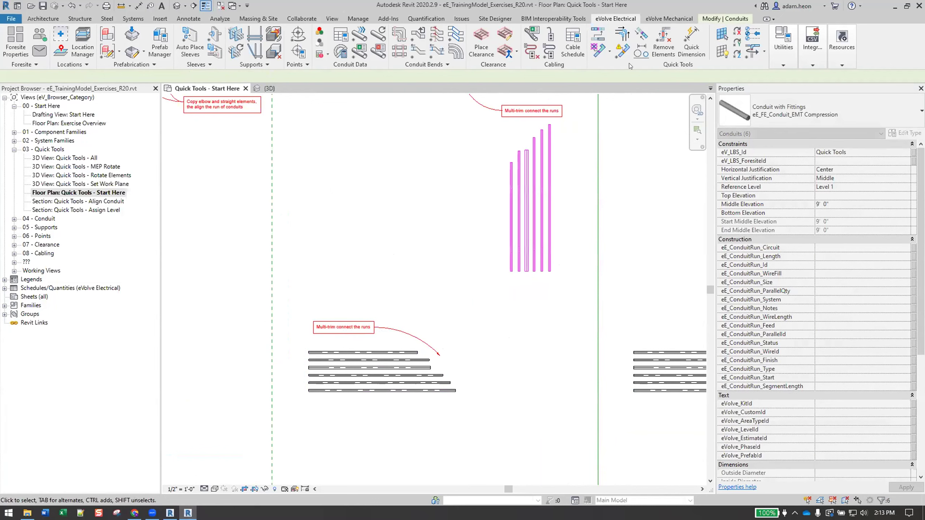
pyautogui.click(620, 34)
pyautogui.click(50, 76)
pyautogui.moveTo(583, 304); pyautogui.dragTo(502, 255)
pyautogui.click(48, 78)
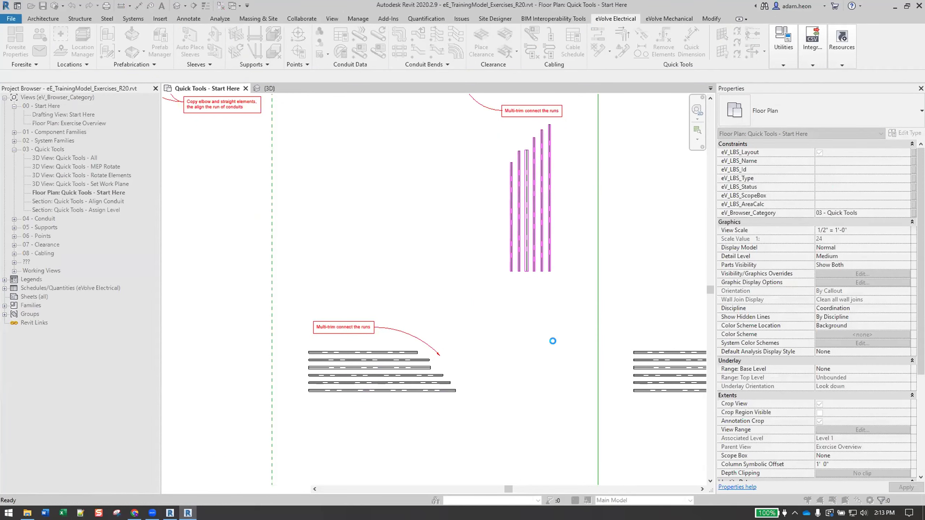
pyautogui.moveTo(615, 291); pyautogui.dragTo(541, 324, button='middle')
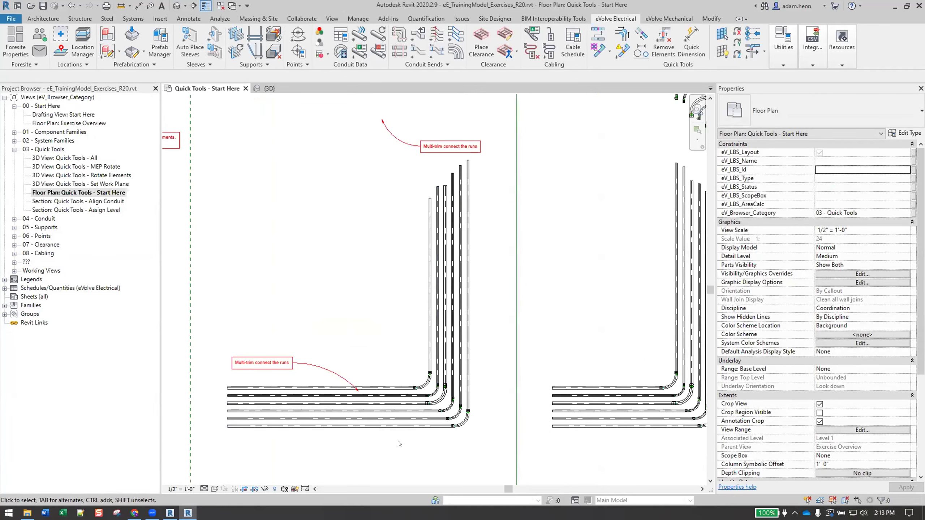
pyautogui.moveTo(512, 358); pyautogui.dragTo(457, 330, button='middle')
pyautogui.moveTo(397, 405); pyautogui.dragTo(399, 440, button='middle')
pyautogui.scroll(-2, 366, 390)
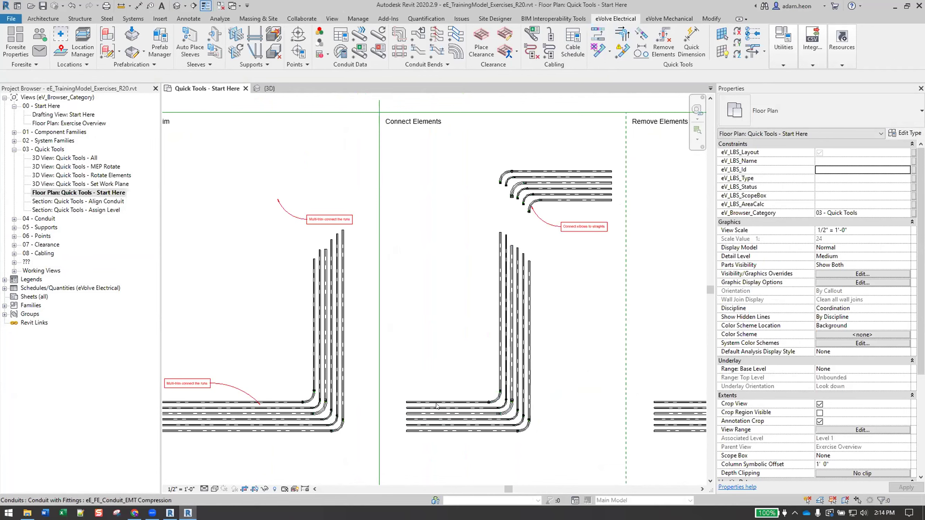
# - Pan and zoom to center the Connect Elements runs and start Connect Elements
pyautogui.moveTo(598, 323); pyautogui.dragTo(532, 330, button='middle')
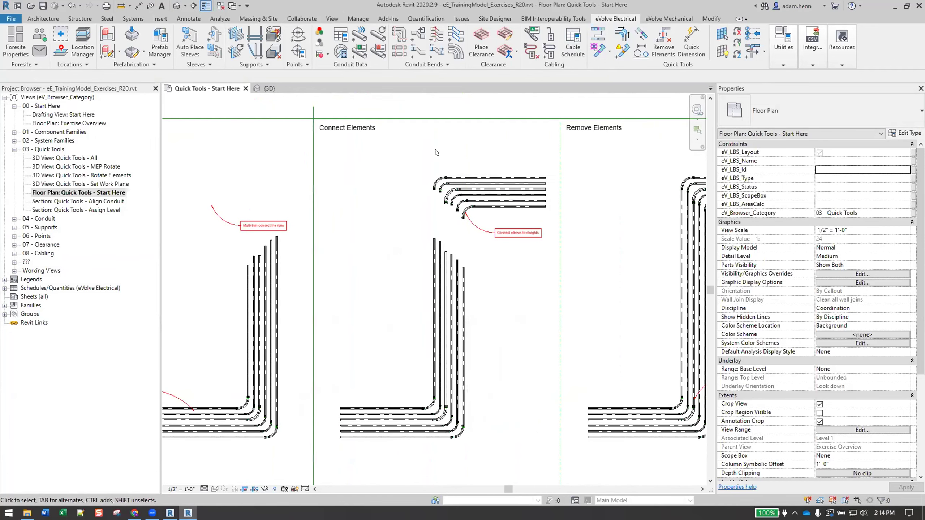
pyautogui.scroll(3, 436, 152)
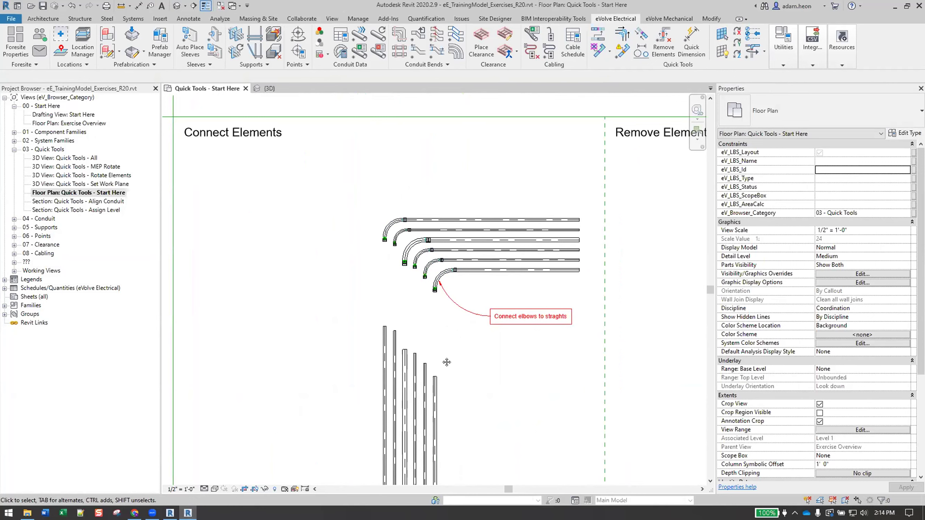
pyautogui.moveTo(447, 362); pyautogui.dragTo(437, 355, button='middle')
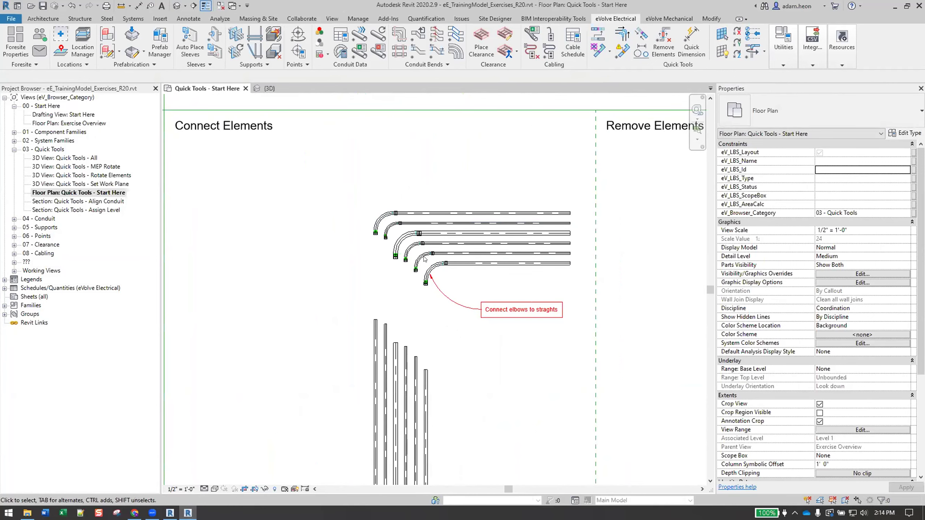
pyautogui.click(640, 34)
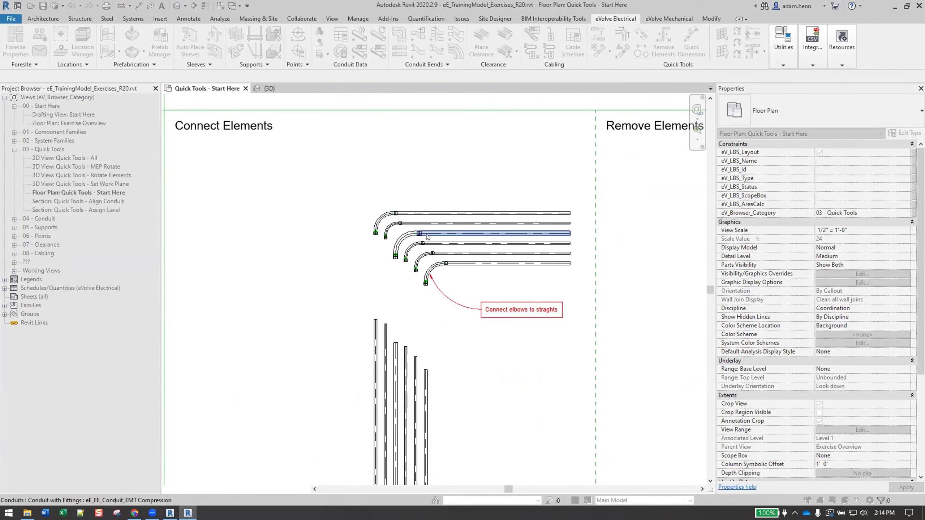
# - Connect each of the six elbows to the vertical conduit below it
pyautogui.click(425, 283)
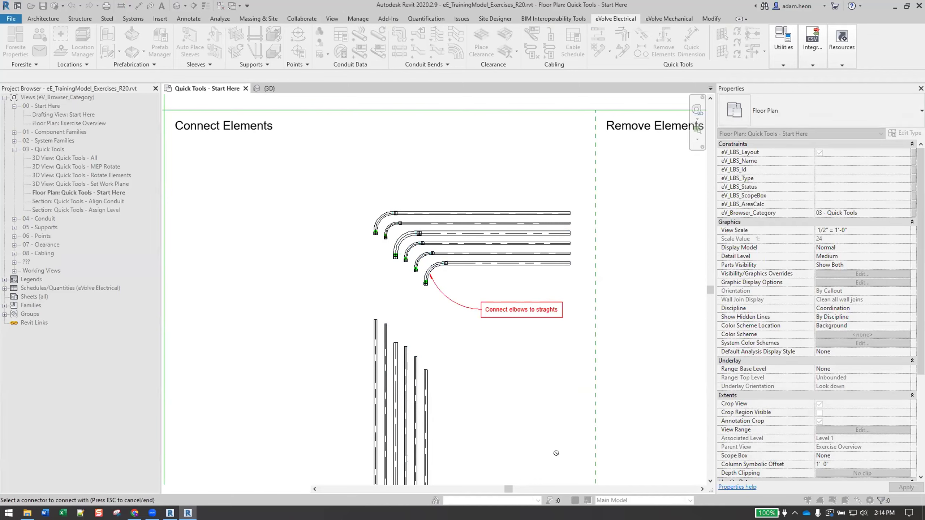
pyautogui.click(422, 370)
pyautogui.click(416, 269)
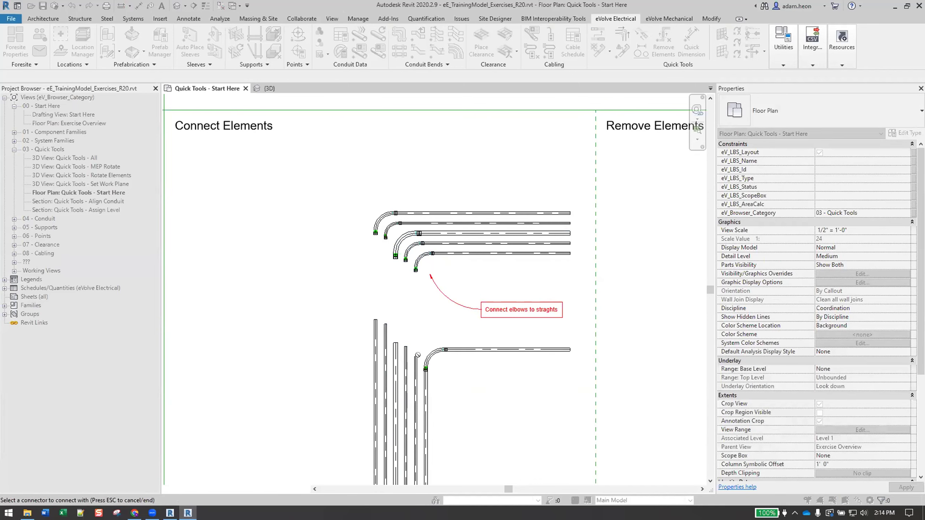
pyautogui.click(417, 354)
pyautogui.click(406, 344)
pyautogui.click(396, 249)
pyautogui.click(396, 346)
pyautogui.click(385, 236)
pyautogui.click(385, 322)
pyautogui.click(375, 232)
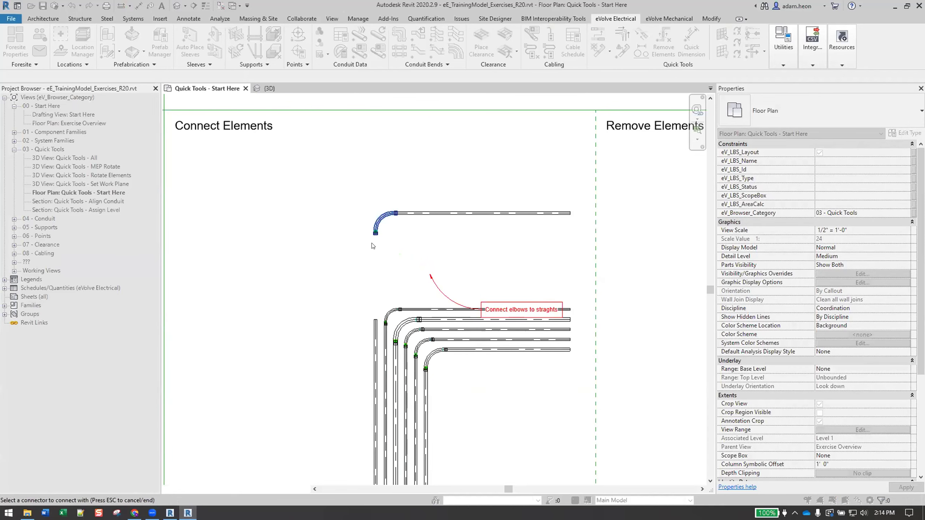
pyautogui.click(376, 321)
pyautogui.press('Escape')
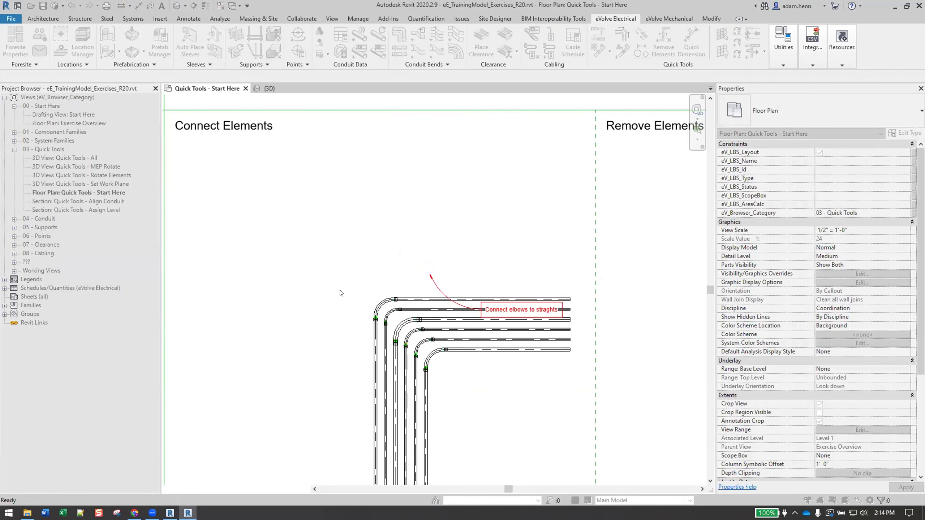
# - Pan and zoom the plan onto the Remove Elements conduit runs
pyautogui.moveTo(487, 427); pyautogui.dragTo(457, 380, button='middle')
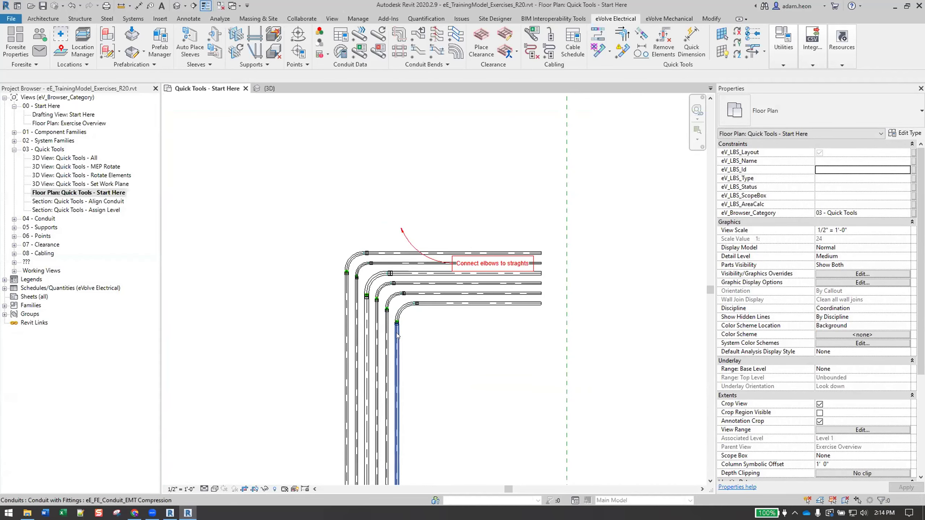
pyautogui.scroll(5, 430, 330)
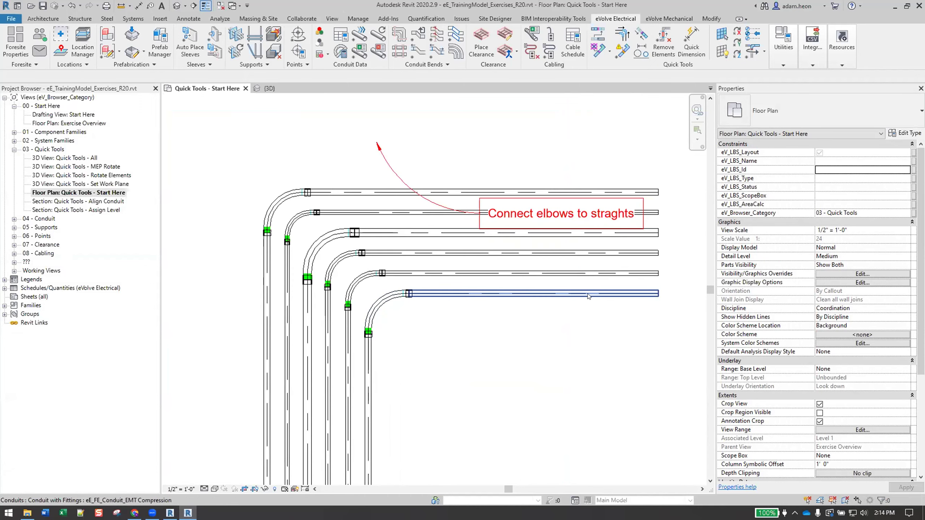
pyautogui.scroll(-2, 548, 344)
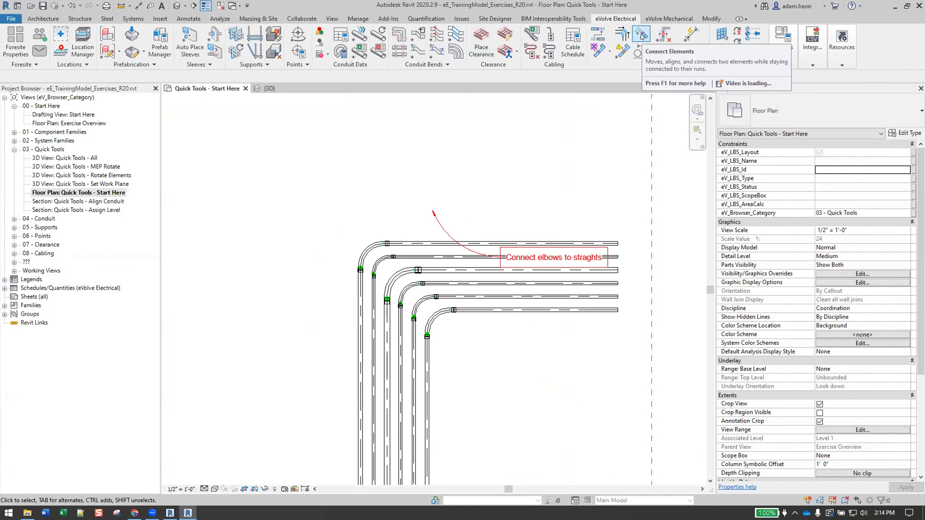
pyautogui.scroll(-4, 431, 211)
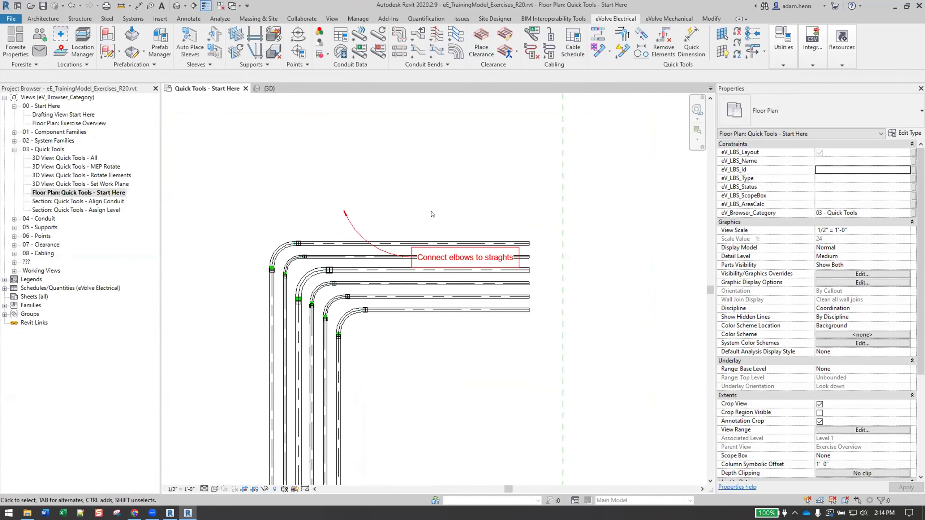
pyautogui.scroll(4, 556, 209)
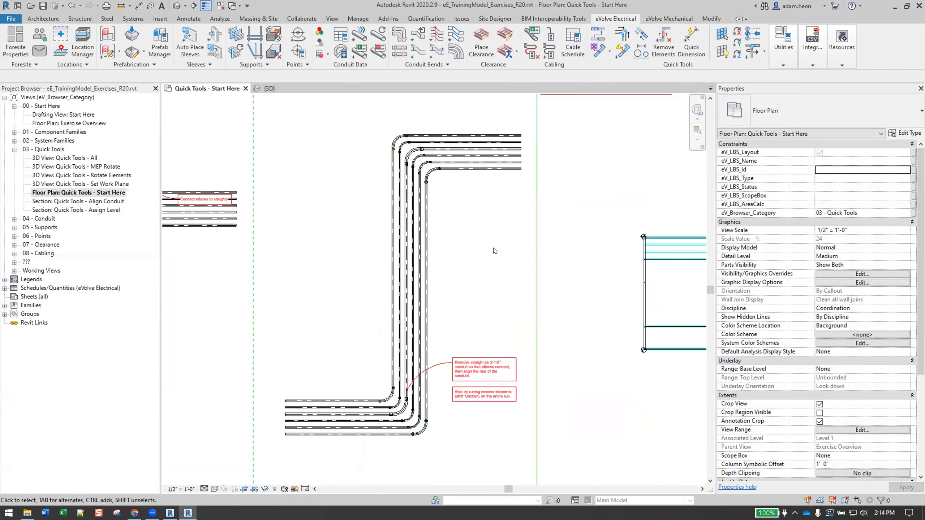
# - Remove the straights between the upper and lower elbows on the first two conduits
pyautogui.scroll(-1, 487, 265)
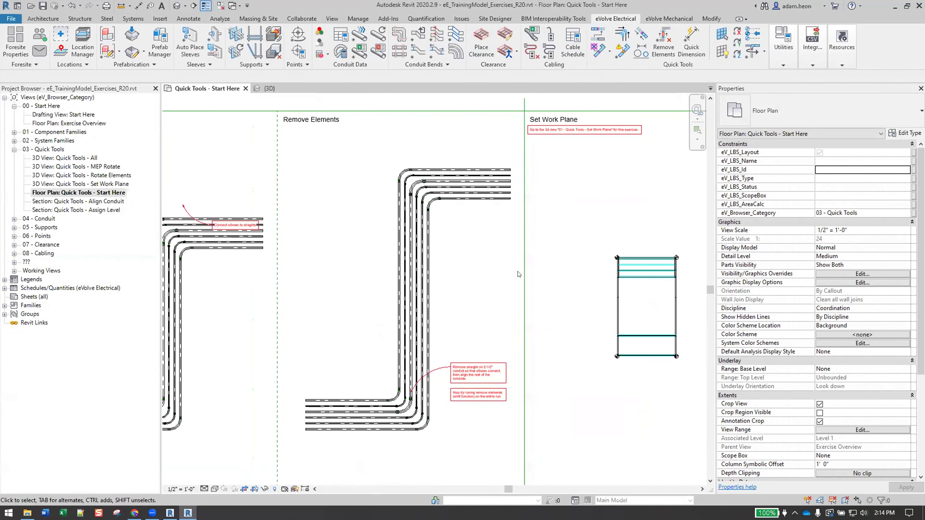
pyautogui.click(661, 42)
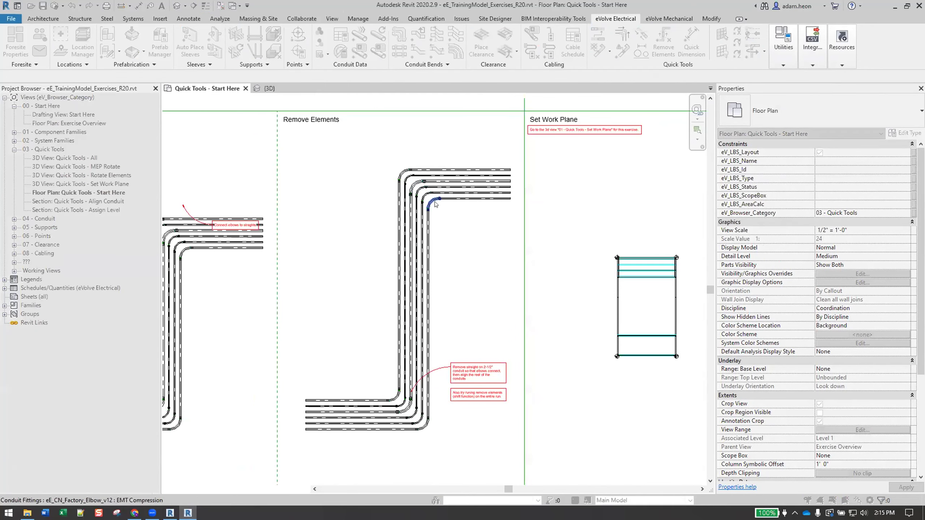
pyautogui.click(434, 204)
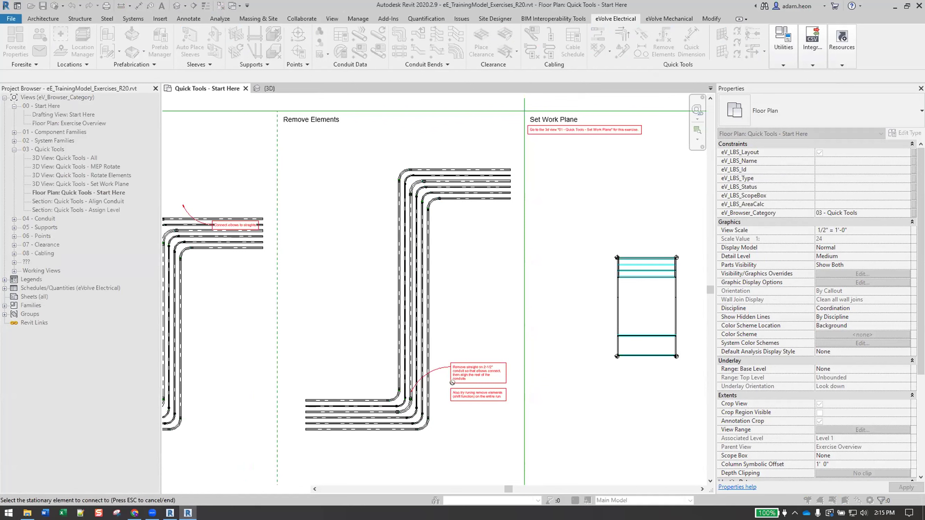
pyautogui.click(427, 430)
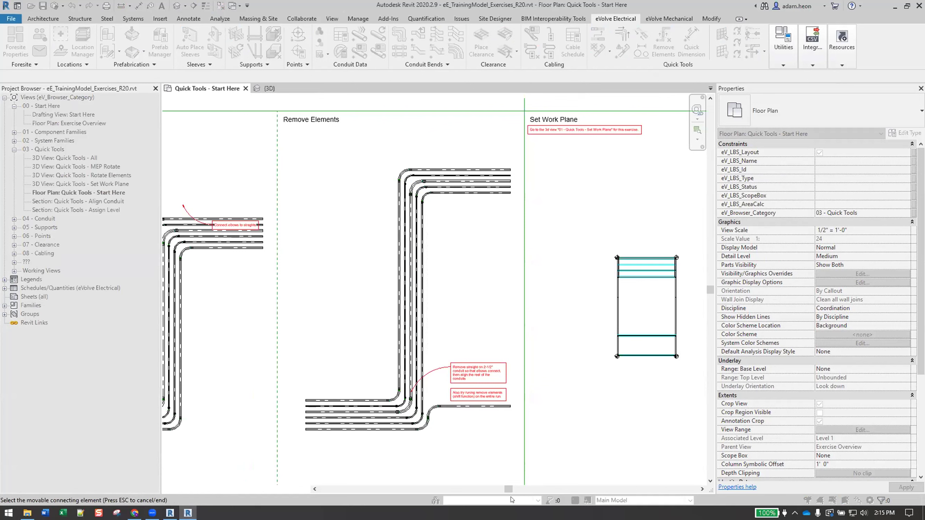
pyautogui.click(427, 200)
pyautogui.click(419, 419)
pyautogui.press('Escape')
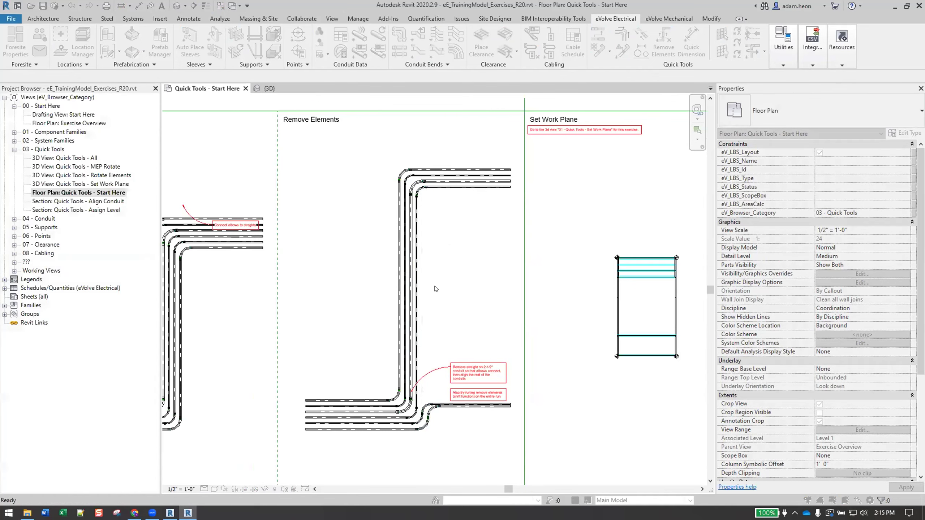
# - Remove the inner conduit's straight between its upper elbow and lower coupling
pyautogui.press('s')
pyautogui.press('l')
pyautogui.scroll(2, 420, 261)
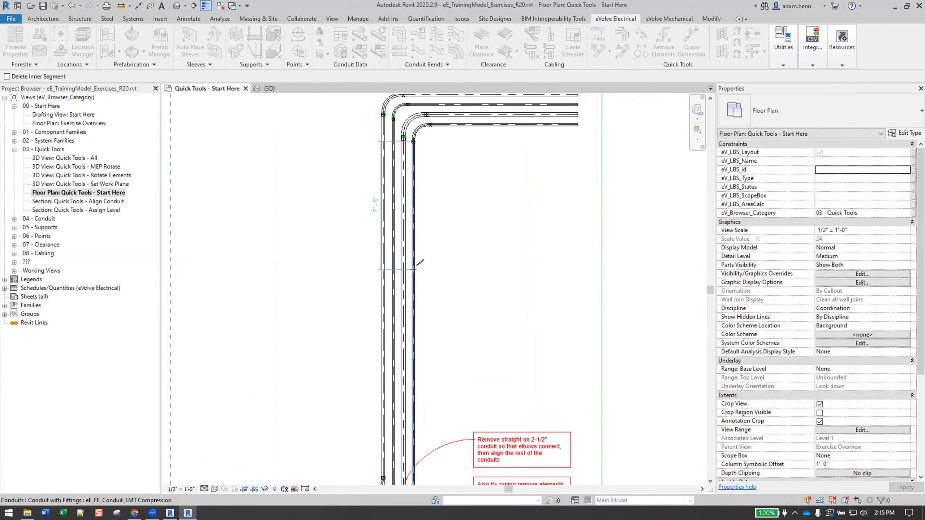
pyautogui.moveTo(422, 330); pyautogui.dragTo(424, 243, button='middle')
pyautogui.press('Escape')
pyautogui.scroll(-3, 453, 315)
pyautogui.click(663, 40)
pyautogui.scroll(2, 462, 216)
pyautogui.click(421, 160)
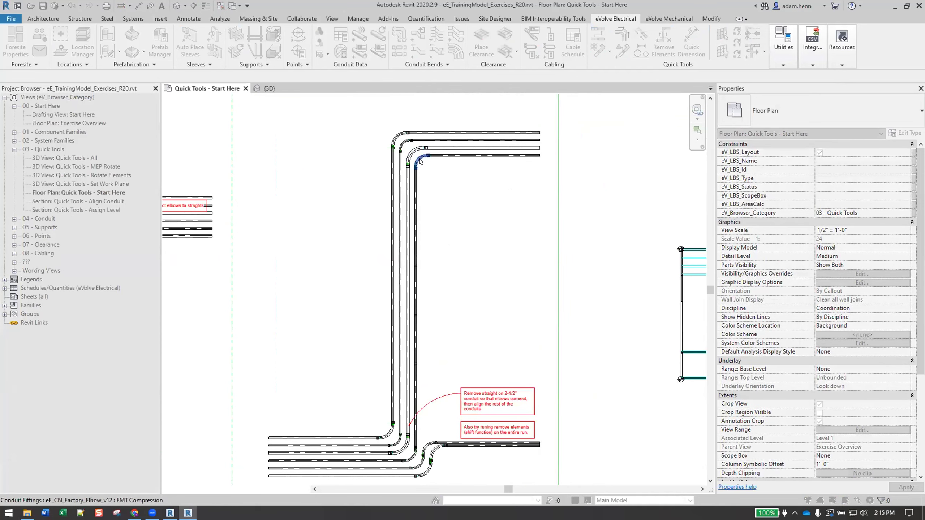
pyautogui.click(417, 267)
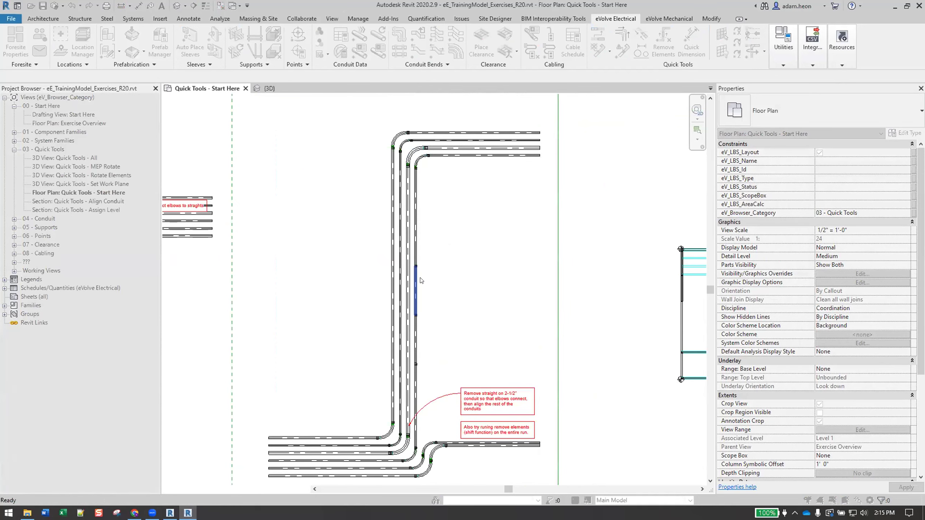
pyautogui.press('Escape')
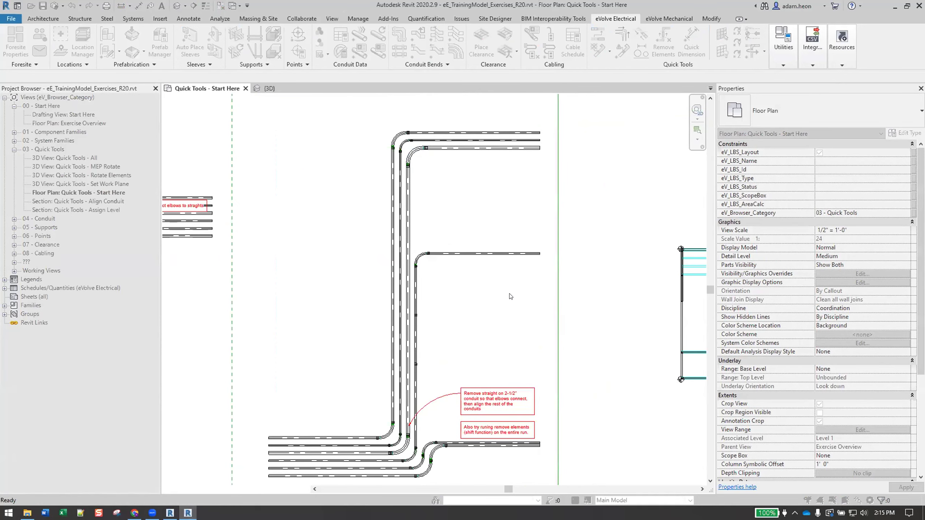
pyautogui.scroll(-2, 450, 305)
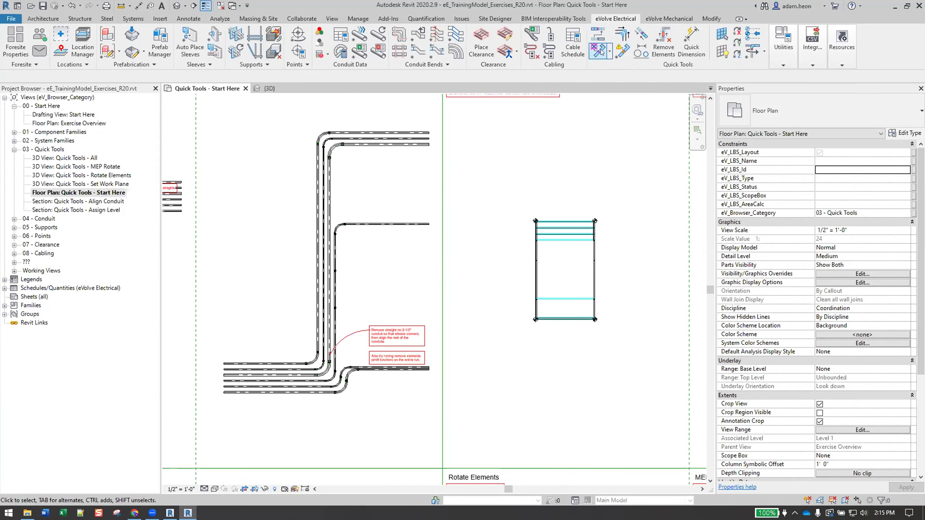
# - Use Disconnect Elements to disconnect the outer elbow on the Disconnect Elements run
pyautogui.moveTo(418, 235); pyautogui.dragTo(418, 233, button='middle')
pyautogui.scroll(-3, 417, 233)
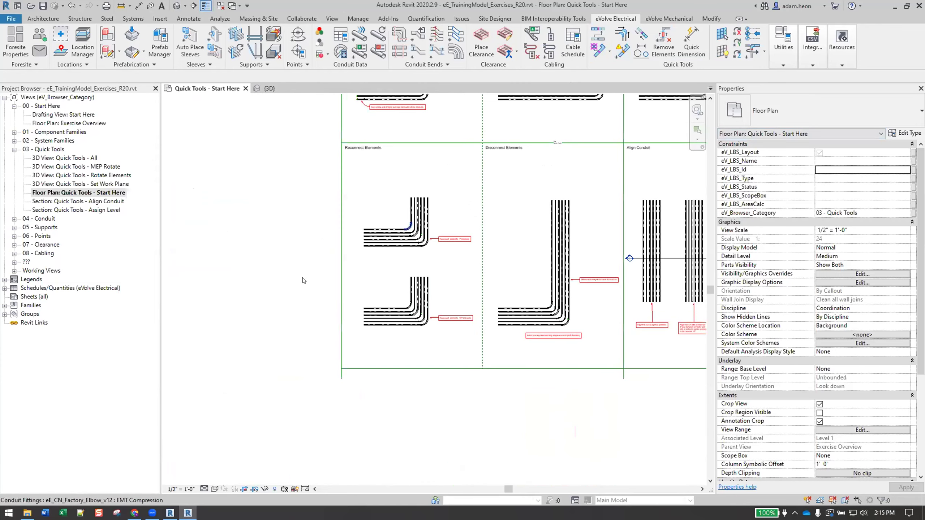
pyautogui.scroll(3, 487, 160)
pyautogui.moveTo(546, 328); pyautogui.dragTo(311, 135, button='middle')
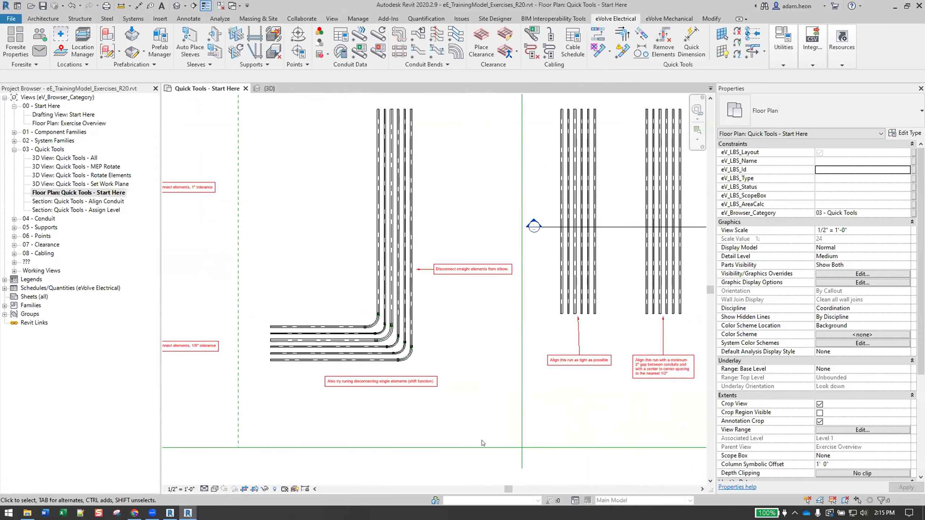
pyautogui.scroll(6, 412, 373)
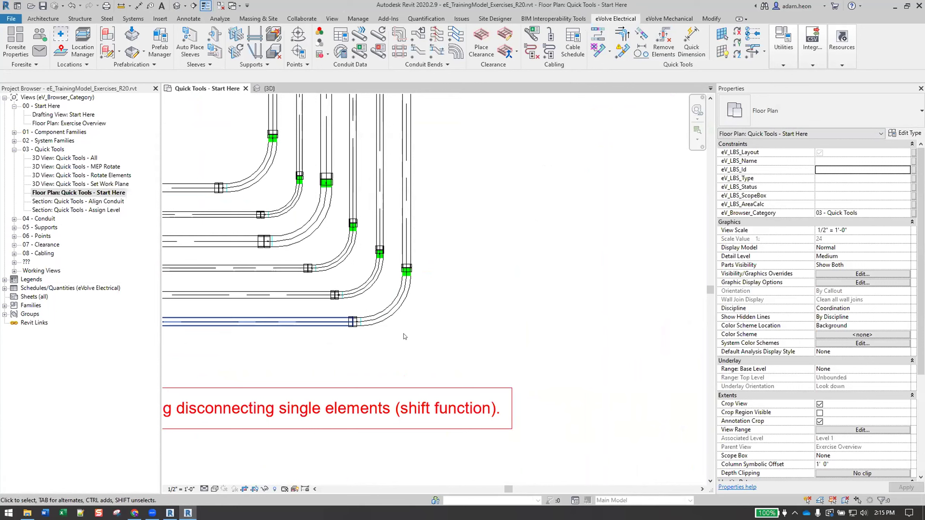
pyautogui.click(621, 50)
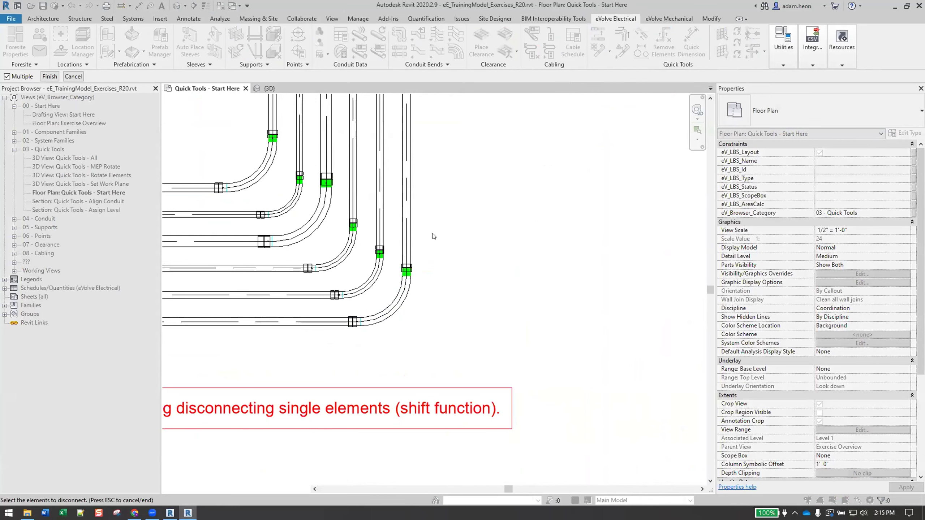
pyautogui.click(41, 77)
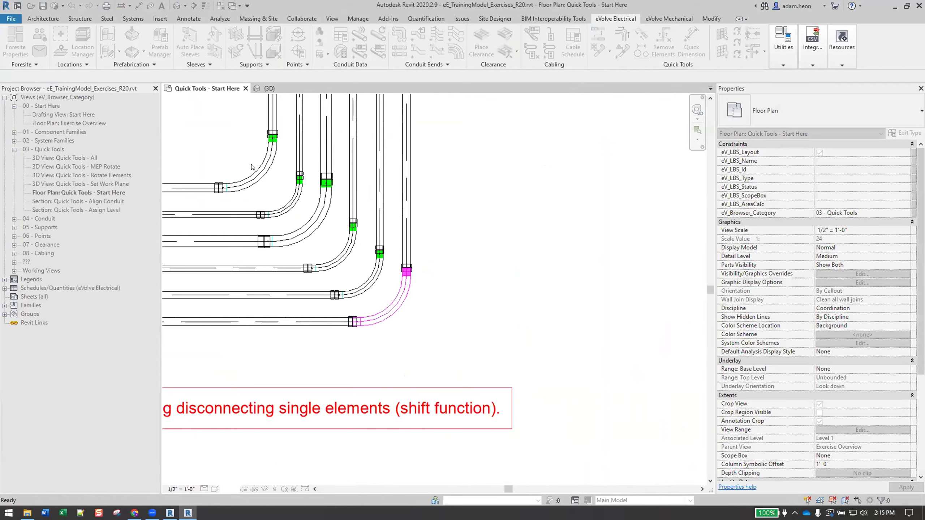
# - Drag the disconnected elbow away from the run to confirm it moves freely
pyautogui.click(408, 312)
pyautogui.moveTo(409, 312); pyautogui.dragTo(601, 356)
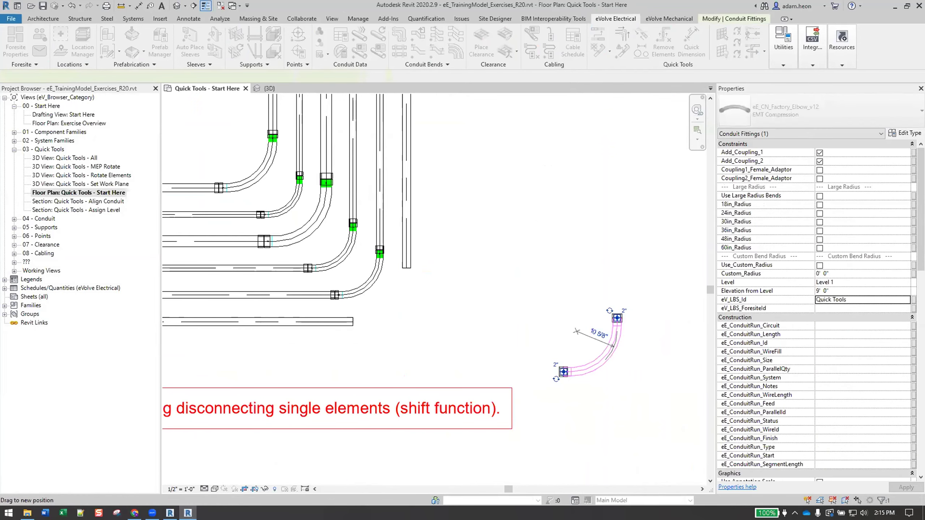
pyautogui.click(499, 366)
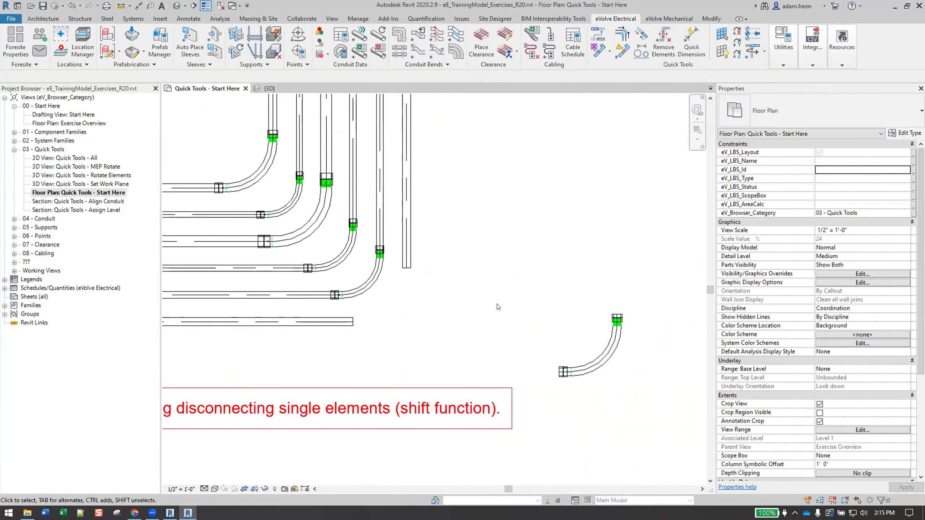
pyautogui.click(378, 250)
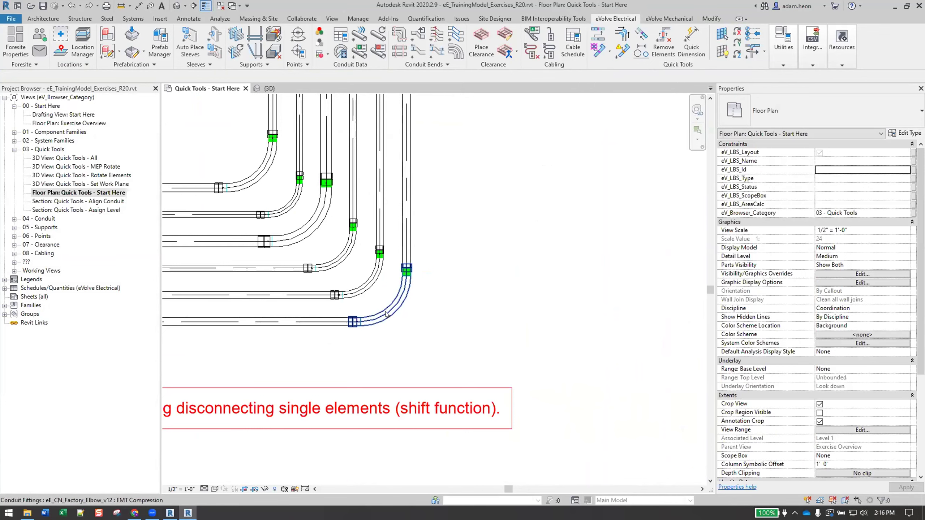
pyautogui.scroll(-5, 512, 306)
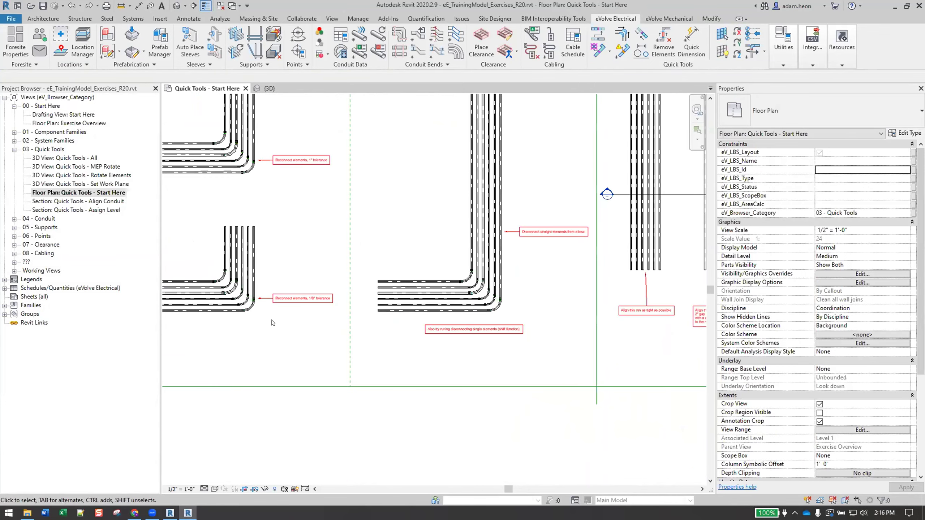
# - Frame the 'Reconnect elements, 1/8" tolerance' group and open the Reconnect Elements options
pyautogui.scroll(3, 420, 352)
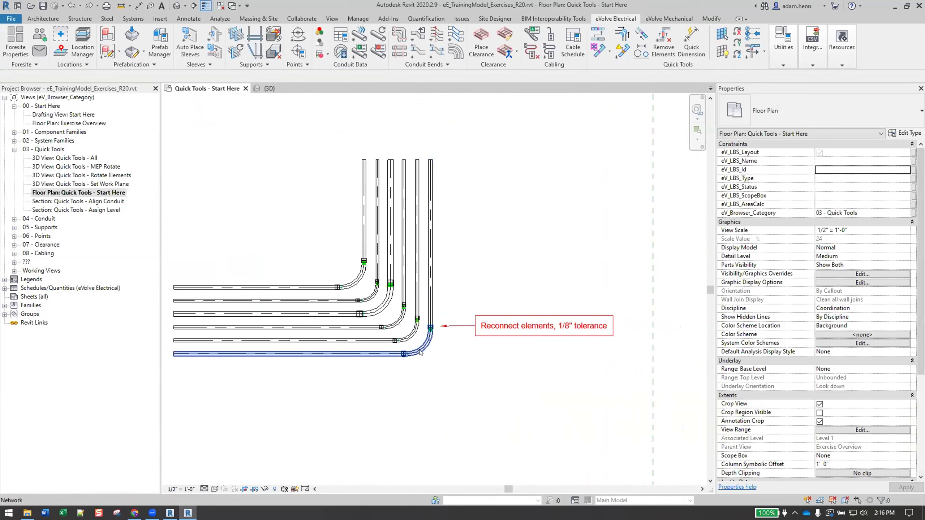
pyautogui.moveTo(429, 345); pyautogui.dragTo(426, 360, button='middle')
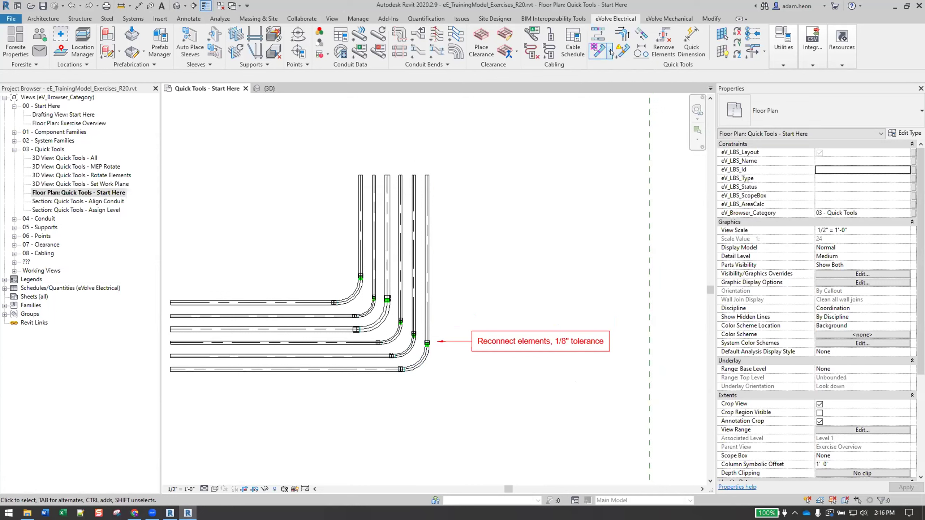
pyautogui.click(611, 51)
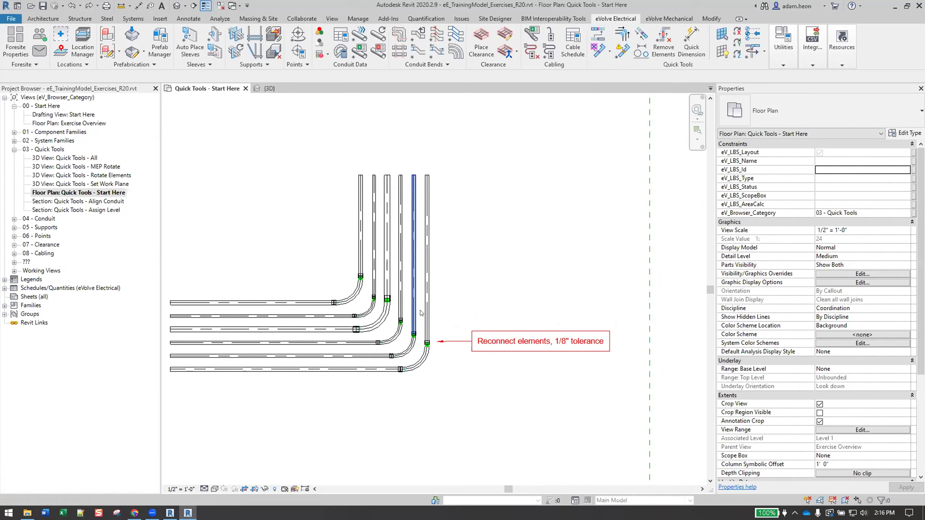
pyautogui.press('Tab')
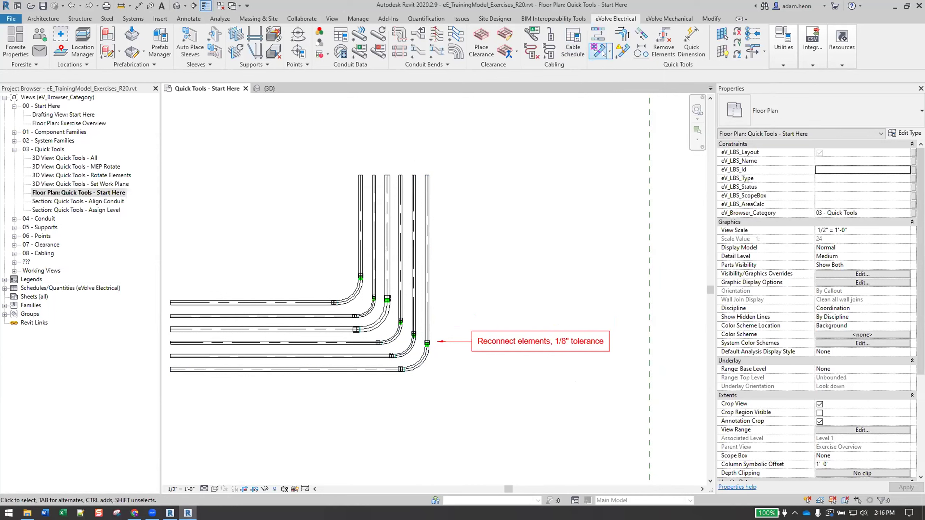
pyautogui.press('Tab')
pyautogui.click(610, 53)
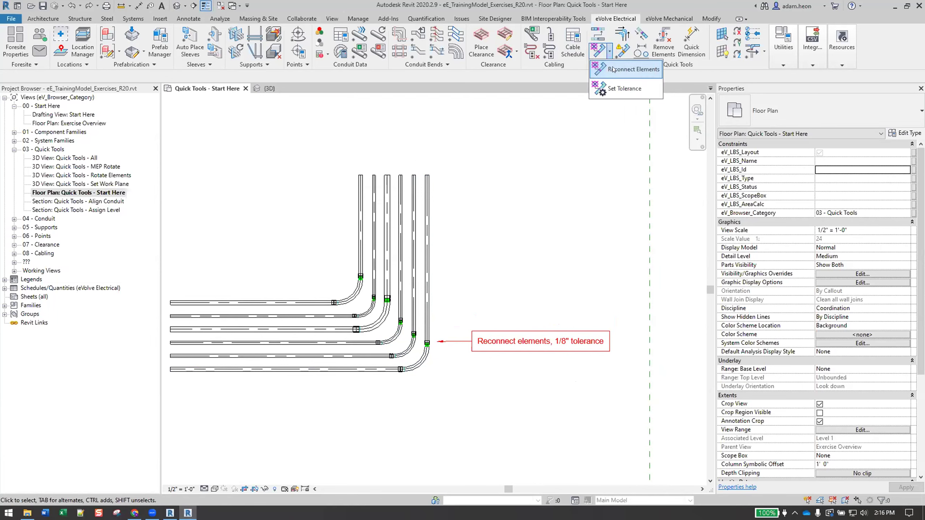
# - Box-select the 1/8" group's conduits with Reconnect Elements and dismiss the results
pyautogui.click(612, 69)
pyautogui.moveTo(488, 404); pyautogui.dragTo(325, 246)
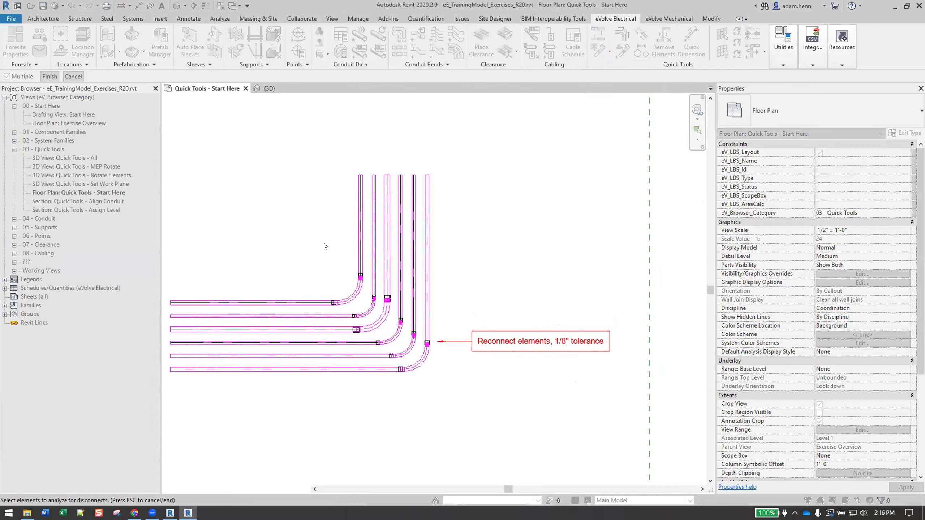
pyautogui.click(50, 76)
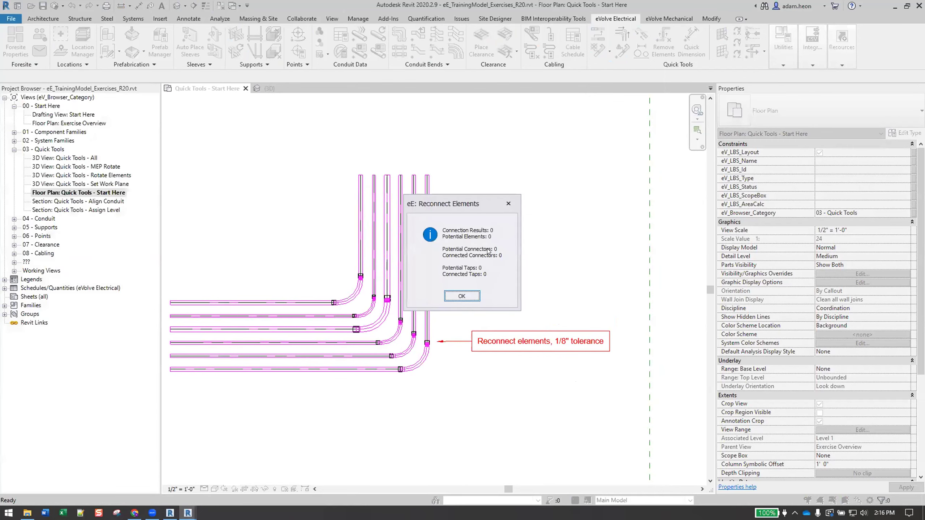
pyautogui.click(462, 296)
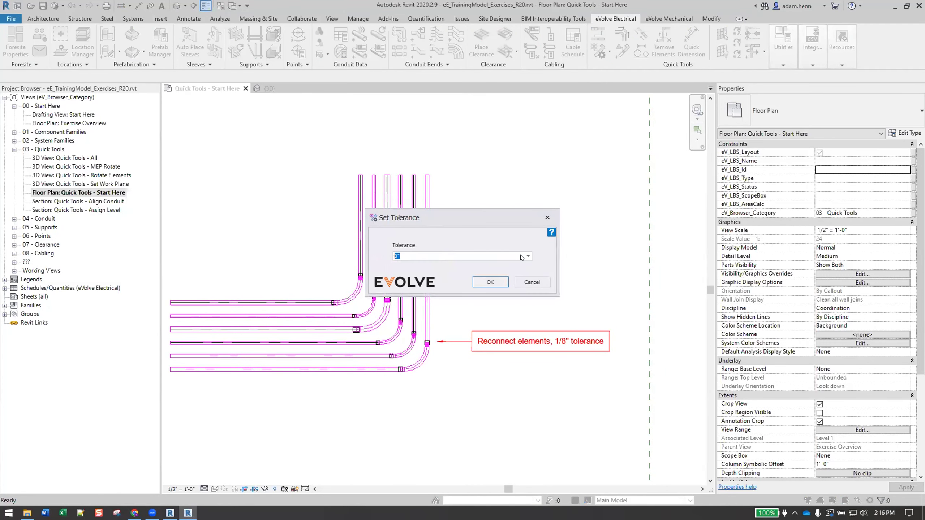
# - Set the reconnect tolerance to 1/8"
pyautogui.click(527, 256)
pyautogui.click(420, 273)
pyautogui.click(565, 346)
pyautogui.click(490, 282)
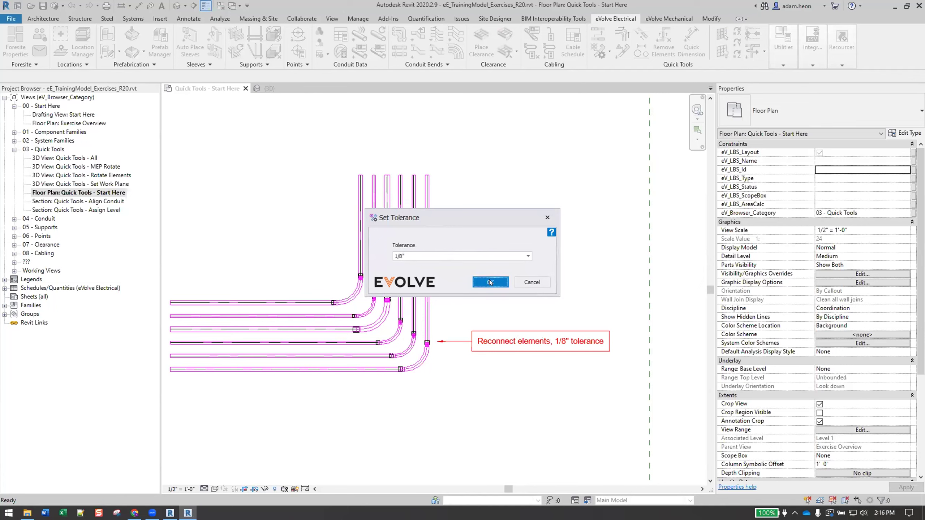
pyautogui.scroll(10, 428, 348)
pyautogui.scroll(5, 455, 295)
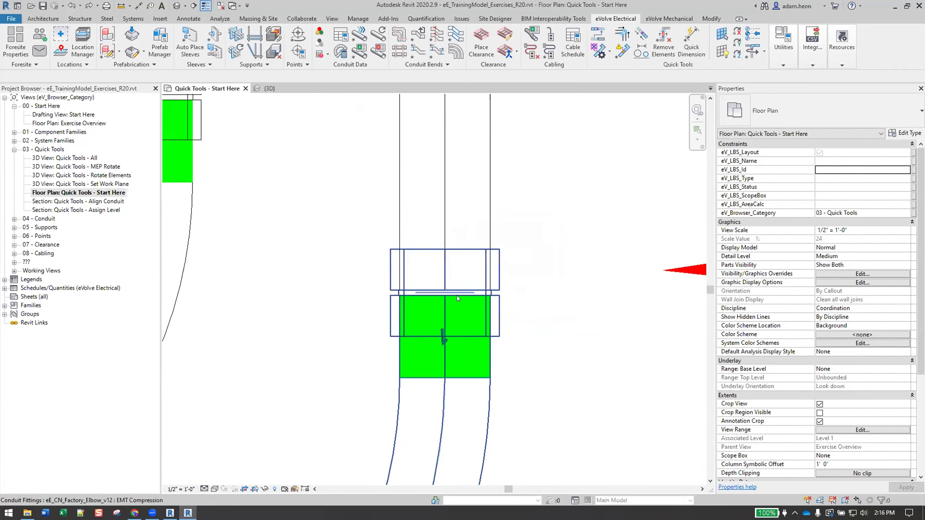
pyautogui.scroll(-8, 449, 290)
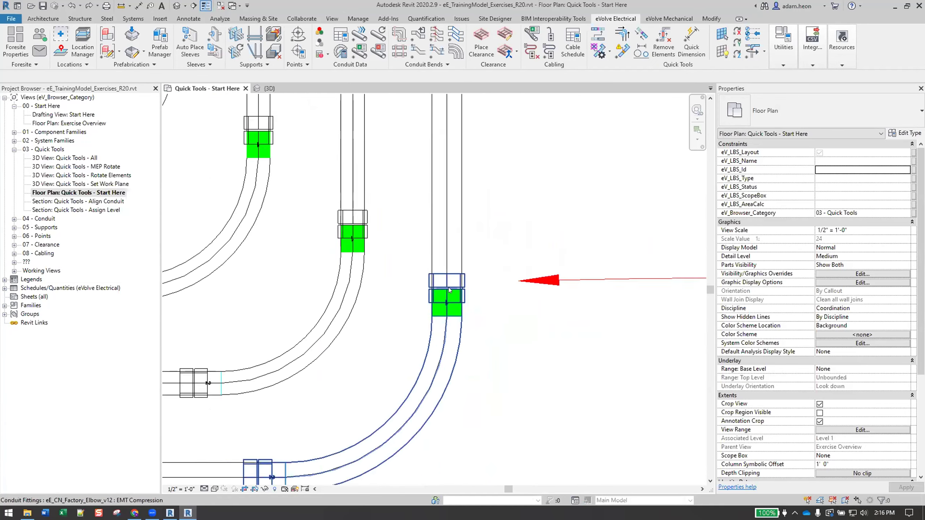
# - Reconnect all 12 connectors in the bend set, then pan to the 1" set
pyautogui.click(597, 49)
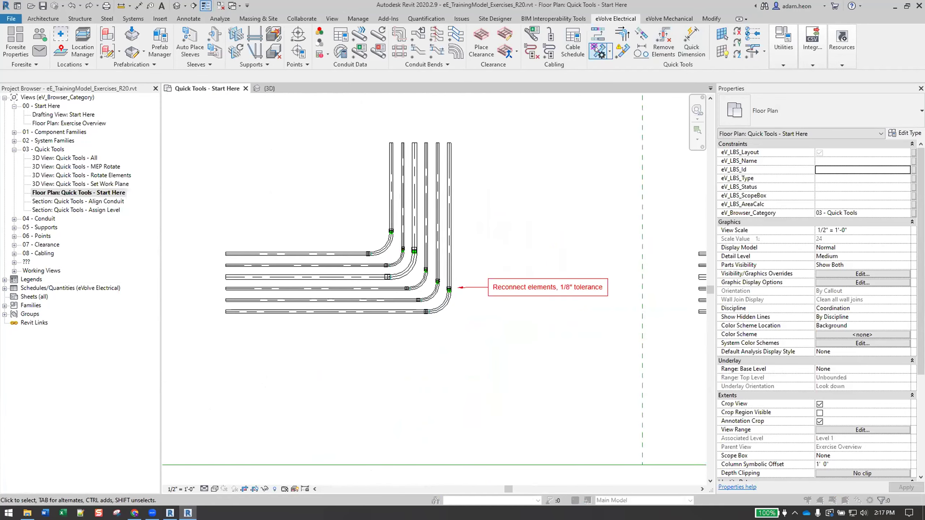
pyautogui.press('Escape')
pyautogui.click(610, 49)
pyautogui.click(630, 69)
pyautogui.moveTo(561, 434); pyautogui.dragTo(264, 175)
pyautogui.click(50, 76)
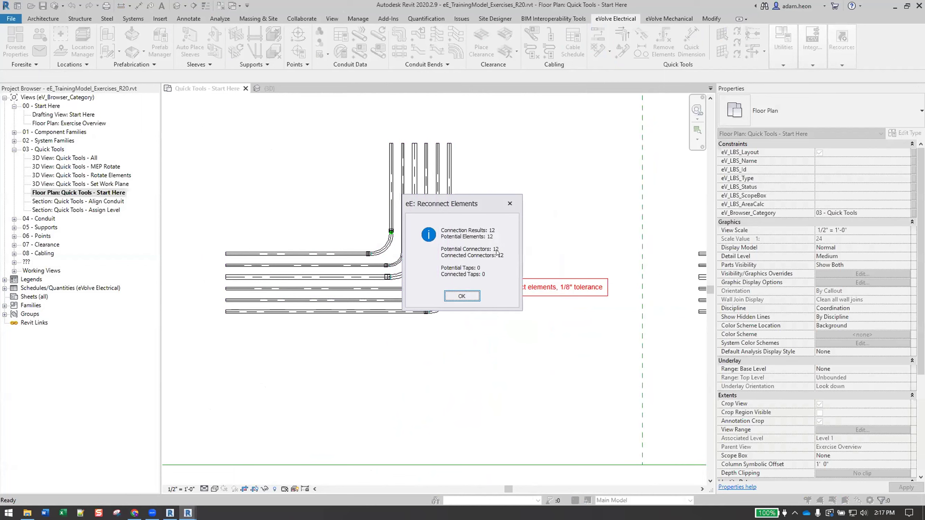
pyautogui.click(461, 296)
pyautogui.moveTo(409, 311); pyautogui.dragTo(418, 273, button='middle')
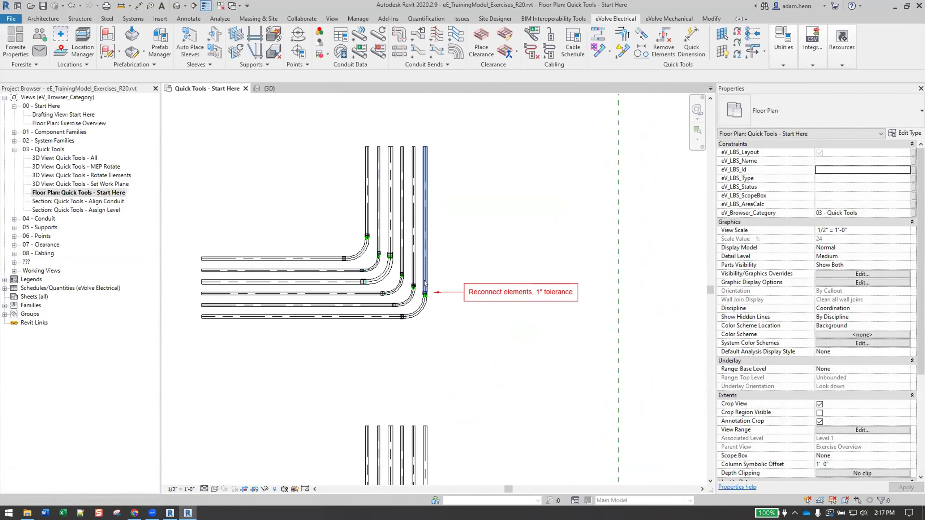
# - Try reconnecting the 1" tolerance set, which finds zero connections
pyautogui.click(602, 35)
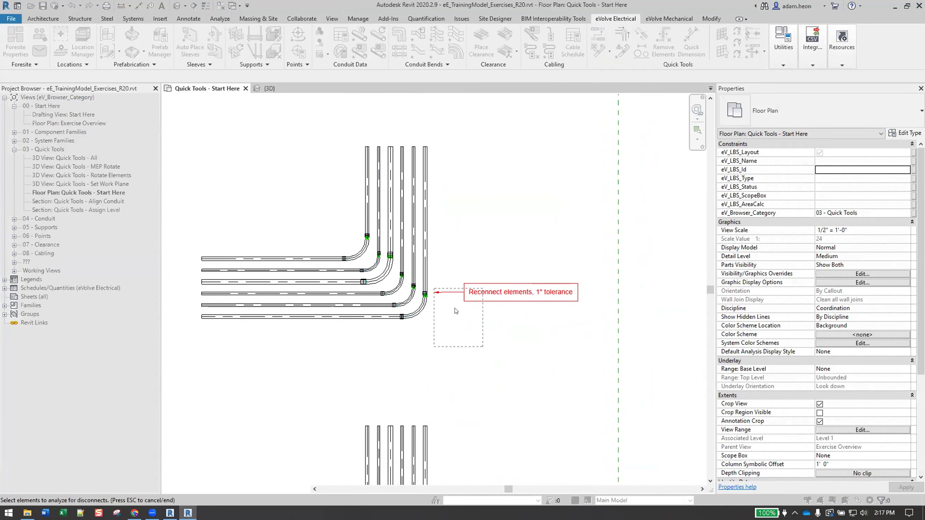
pyautogui.moveTo(455, 311); pyautogui.dragTo(435, 290)
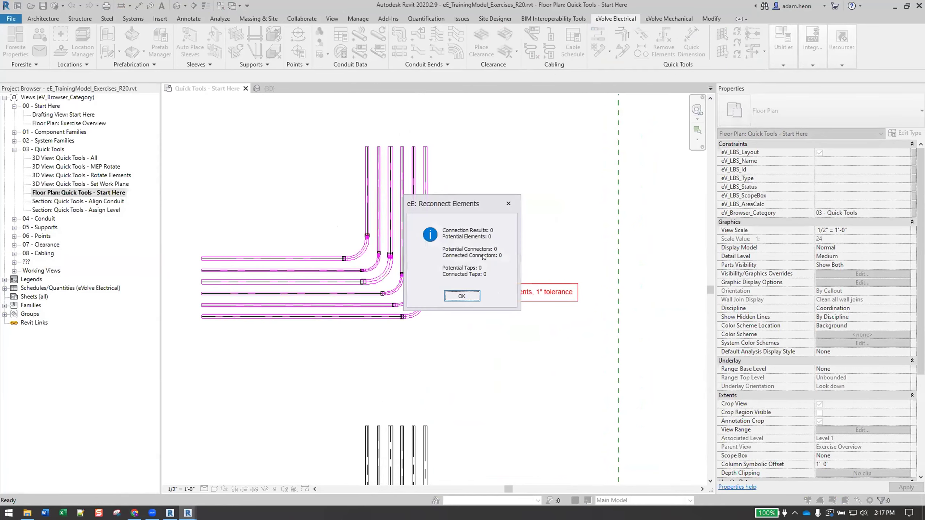
pyautogui.click(461, 296)
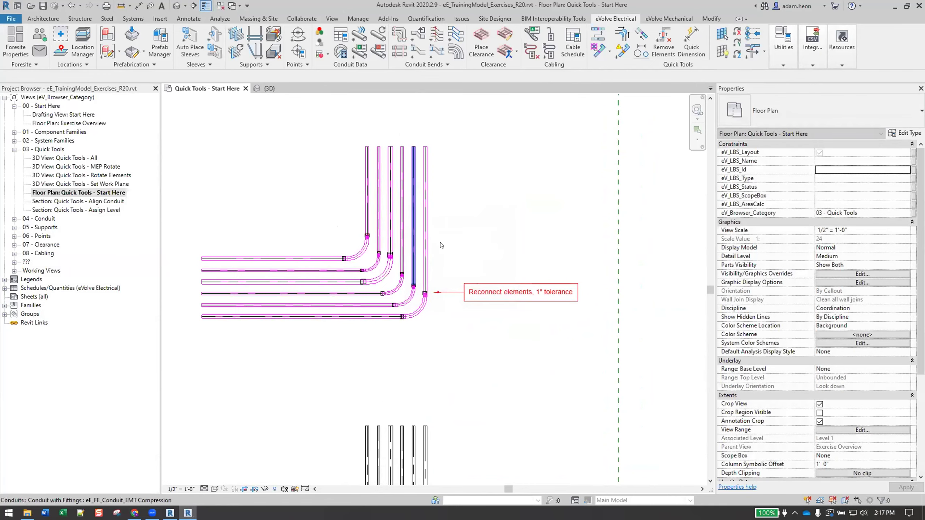
# - Raise the reconnect tolerance to a larger value in Set Tolerance
pyautogui.click(610, 50)
pyautogui.click(627, 89)
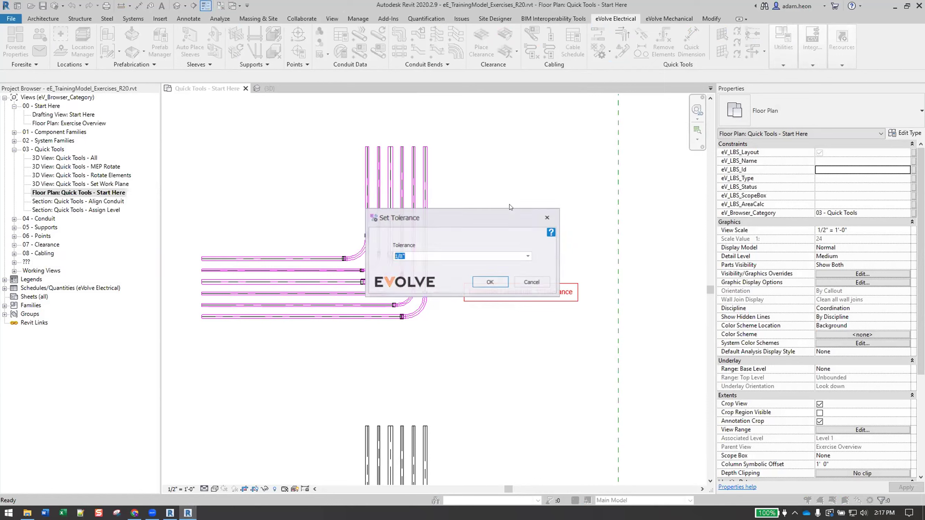
pyautogui.click(527, 257)
pyautogui.click(440, 307)
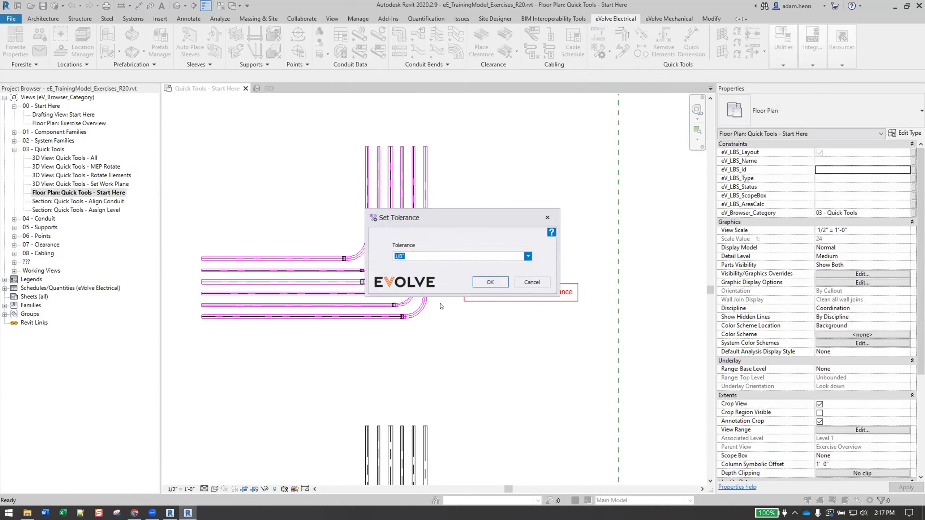
pyautogui.click(528, 256)
pyautogui.click(456, 301)
pyautogui.click(481, 282)
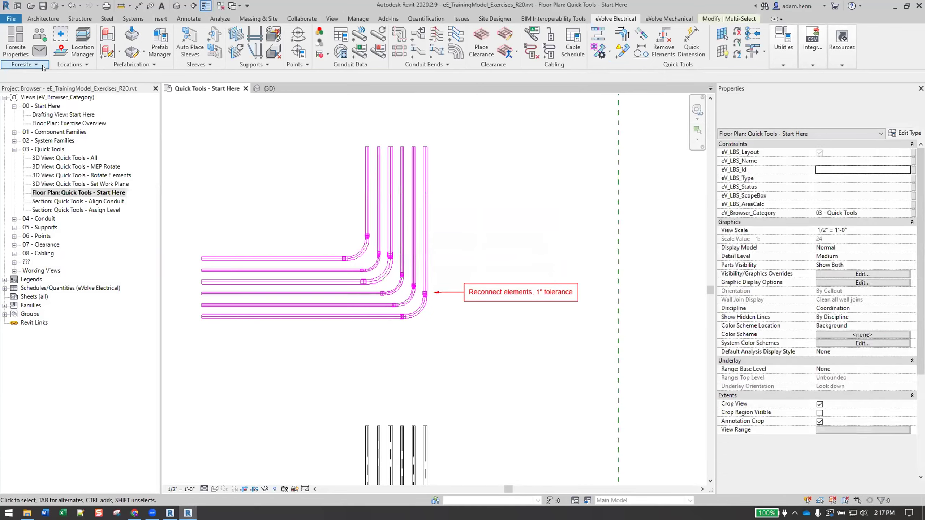
pyautogui.press('Escape')
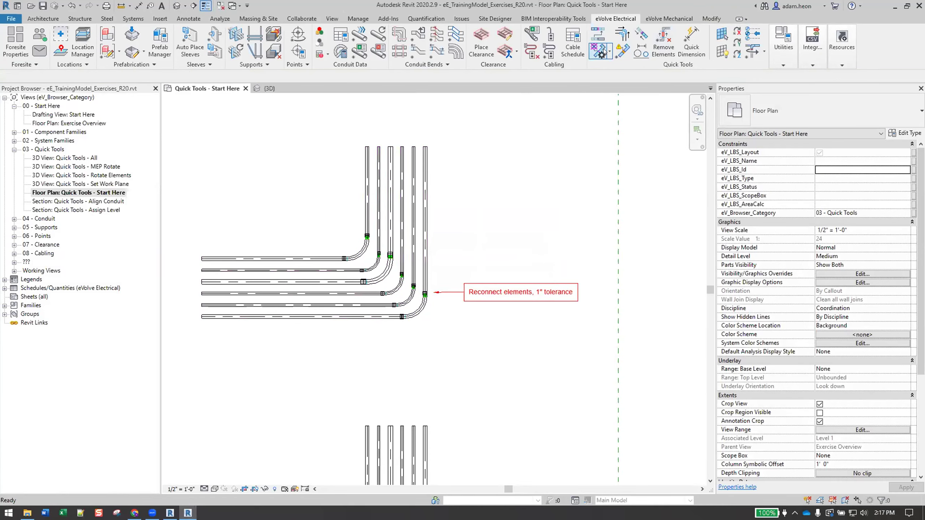
# - Rerun Reconnect Elements at the new tolerance, then pull the rightmost vertical conduit off its elbow
pyautogui.click(612, 52)
pyautogui.click(612, 76)
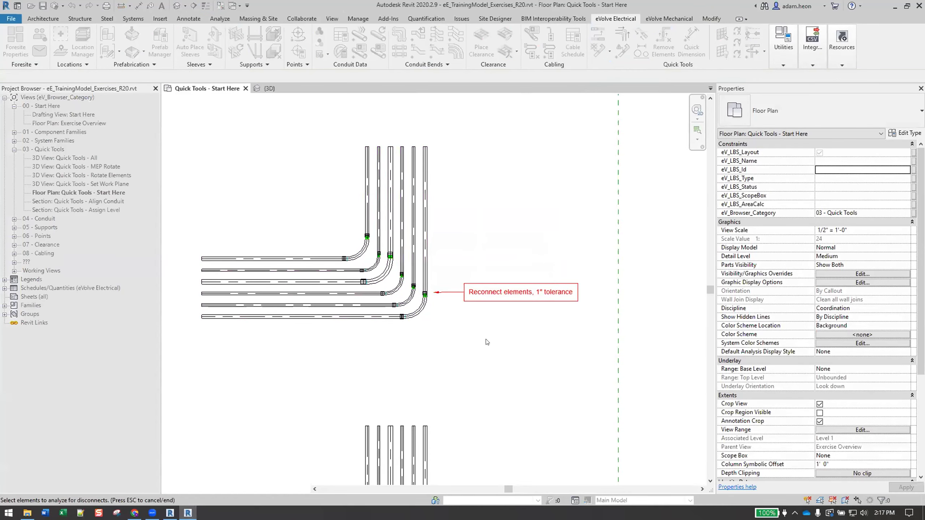
pyautogui.click(42, 76)
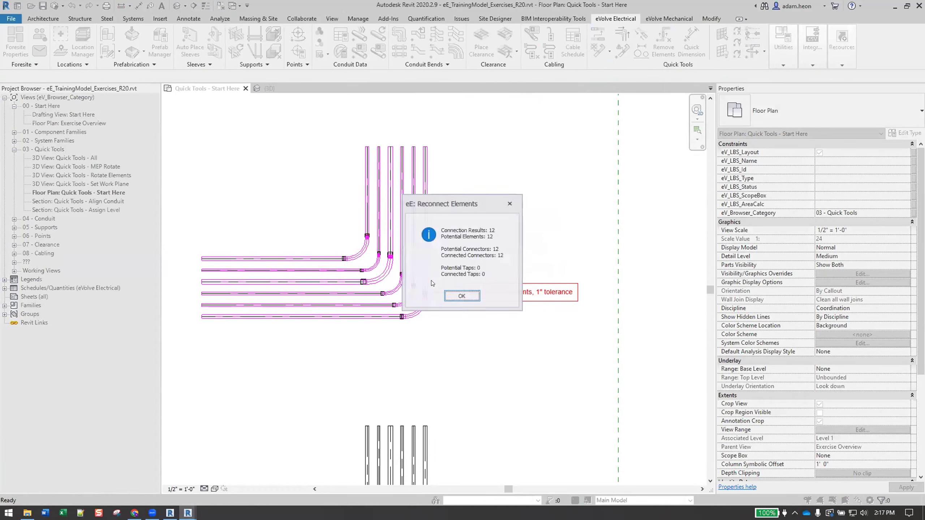
pyautogui.click(461, 297)
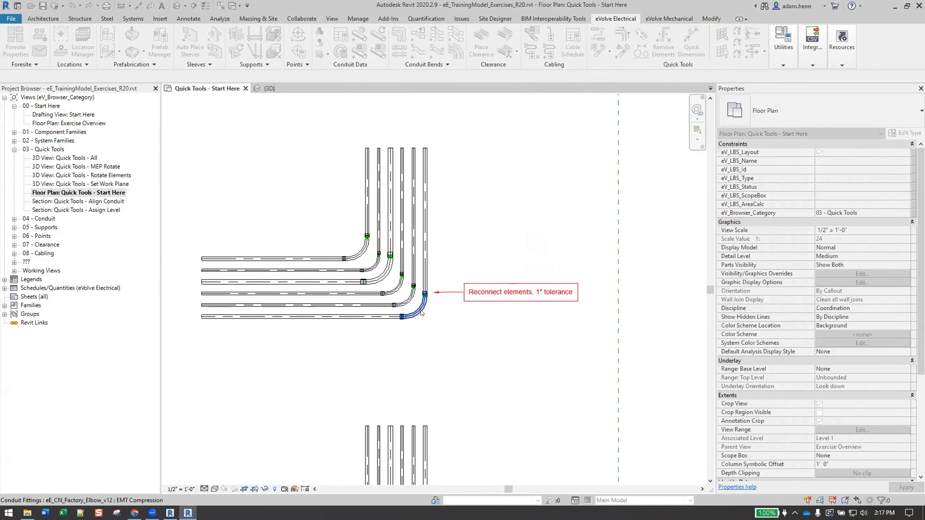
pyautogui.moveTo(424, 268); pyautogui.dragTo(487, 236)
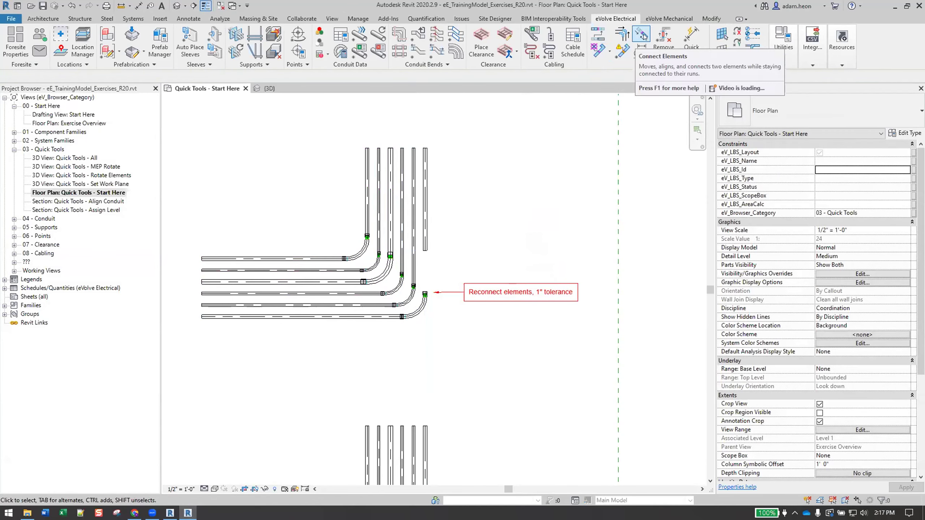
# - Set the reconnect tolerance to 4
pyautogui.click(609, 52)
pyautogui.click(615, 90)
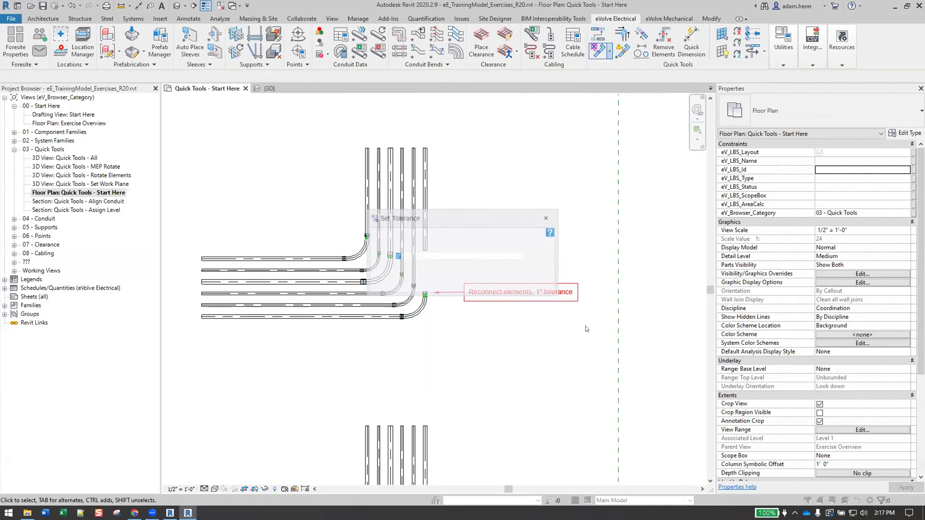
pyautogui.write('4')
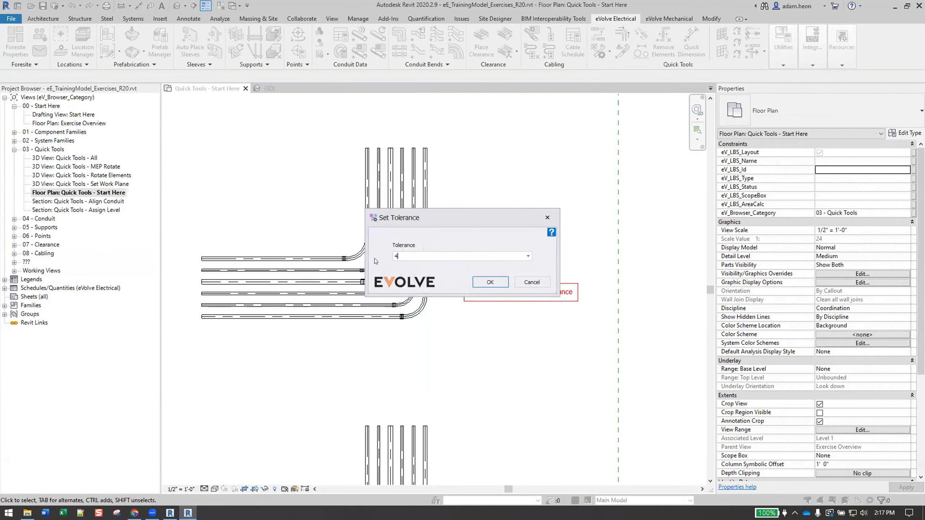
pyautogui.click(490, 282)
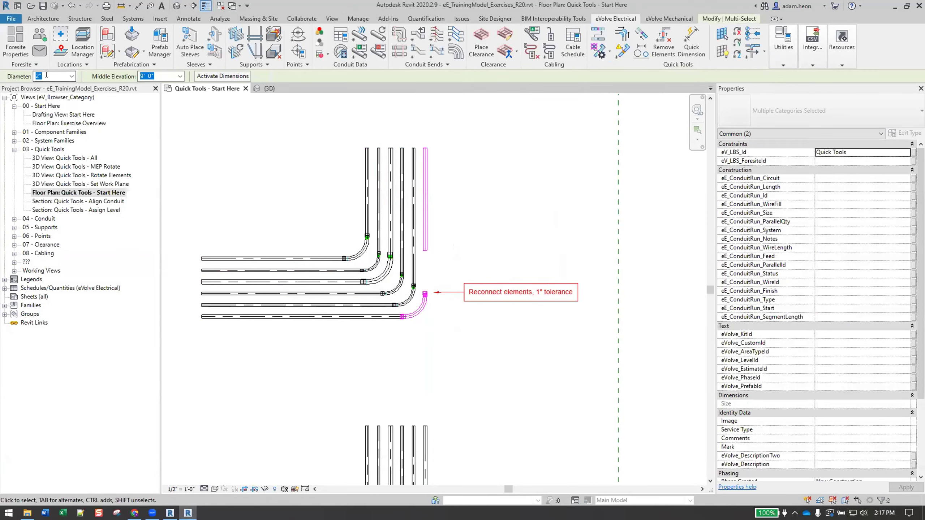
# - Run Reconnect Elements at tolerance 4 to rejoin the outer conduit and dismiss the summary
pyautogui.press('Escape')
pyautogui.click(610, 52)
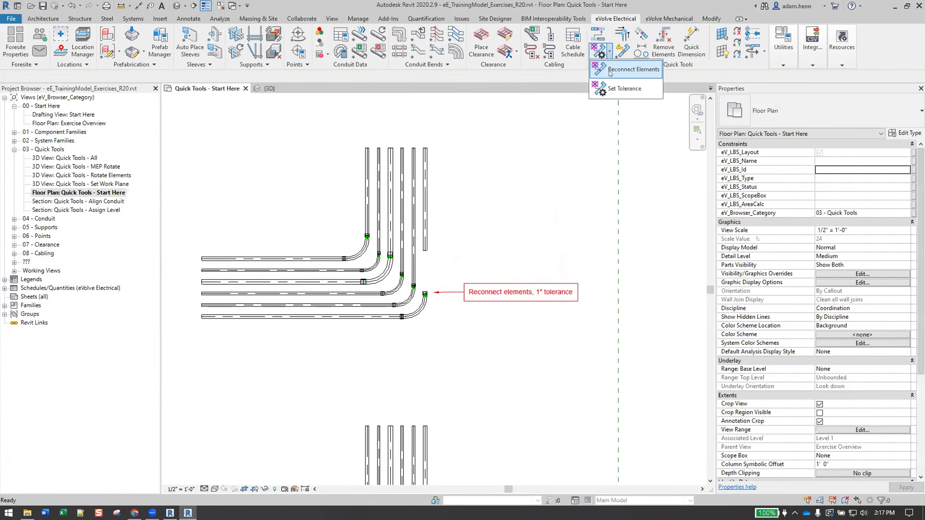
pyautogui.click(622, 63)
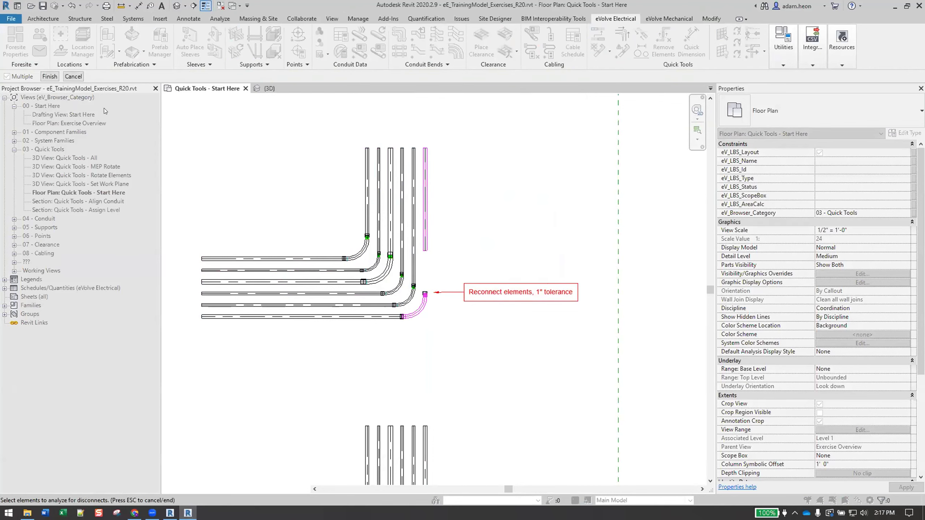
pyautogui.click(50, 77)
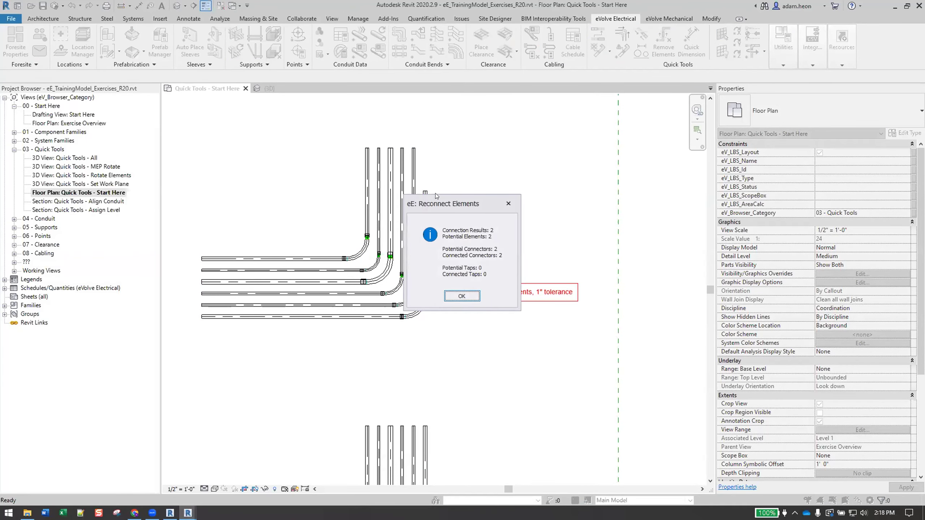
pyautogui.moveTo(427, 205); pyautogui.dragTo(589, 212)
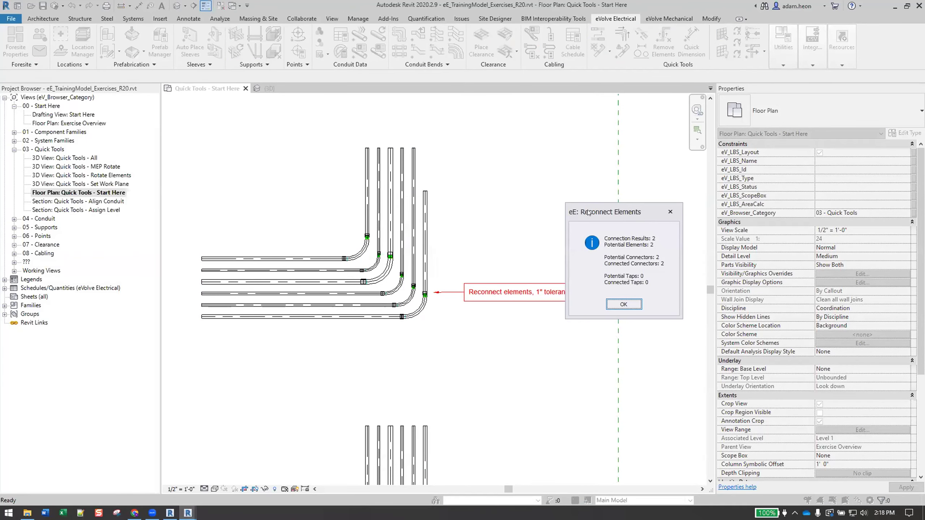
pyautogui.click(616, 304)
# - Review the tolerance values in Set Tolerance and close it
pyautogui.click(606, 52)
pyautogui.click(635, 88)
pyautogui.click(505, 258)
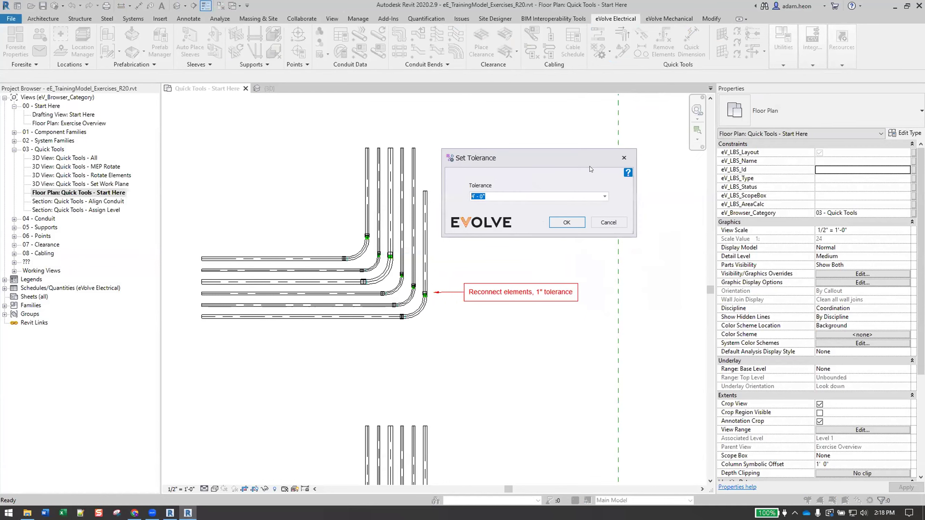
pyautogui.click(608, 222)
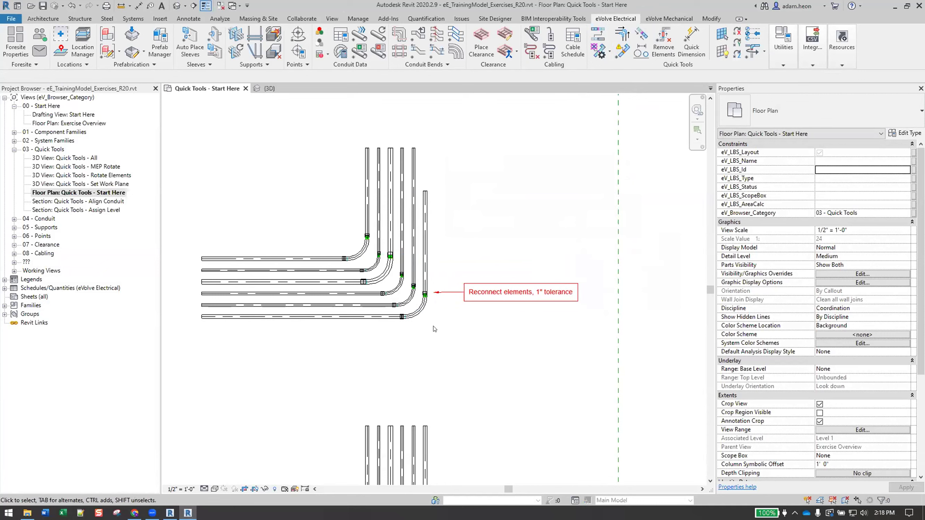
pyautogui.scroll(-5, 433, 326)
# - Open Align Conduit's Alignment Settings clear of the runs and turn on elevation alignment
pyautogui.moveTo(629, 288); pyautogui.dragTo(467, 295, button='middle')
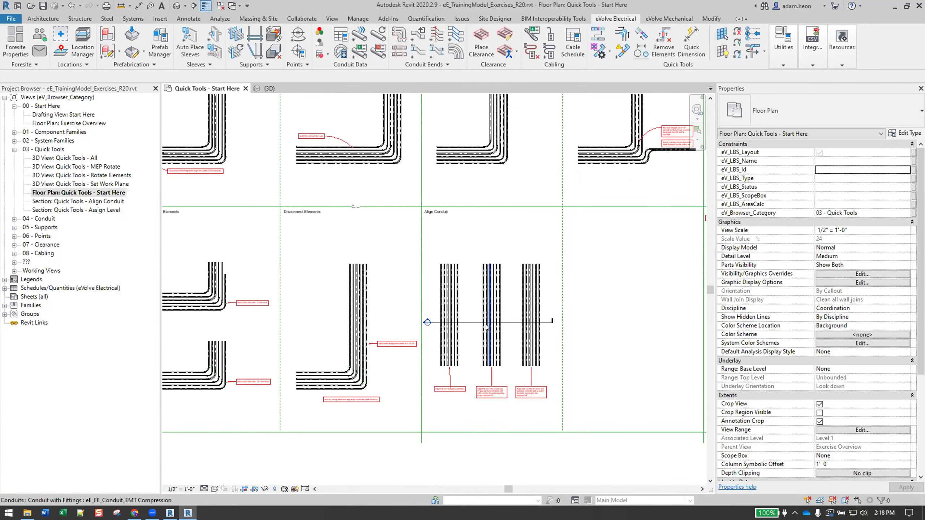
pyautogui.scroll(3, 546, 364)
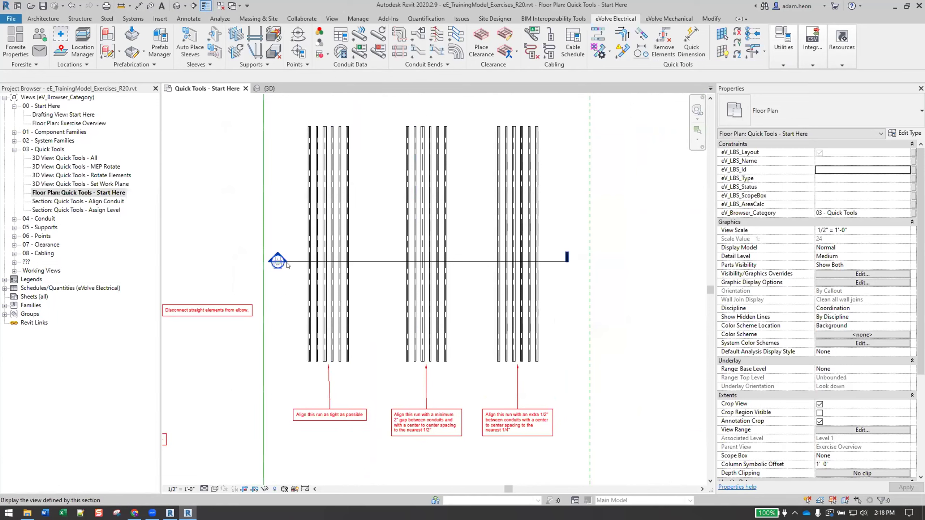
pyautogui.click(647, 53)
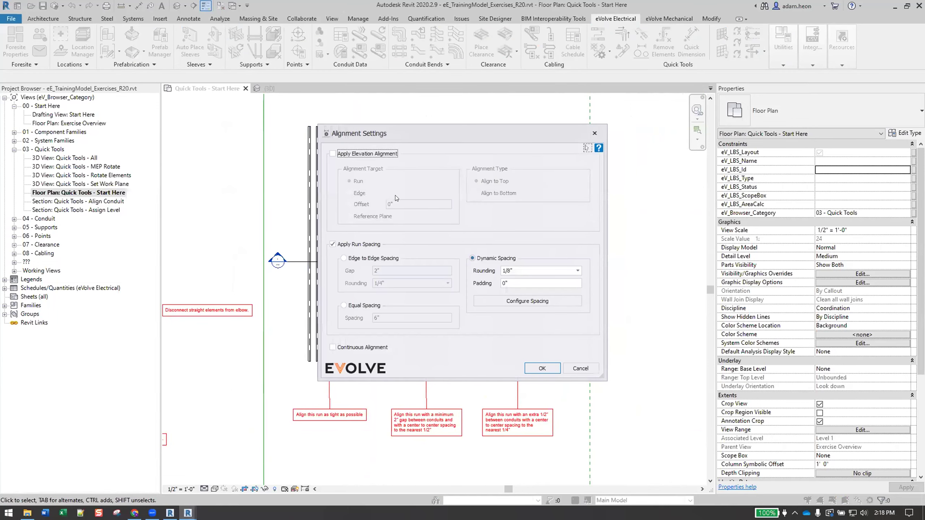
pyautogui.moveTo(464, 132); pyautogui.dragTo(699, 116)
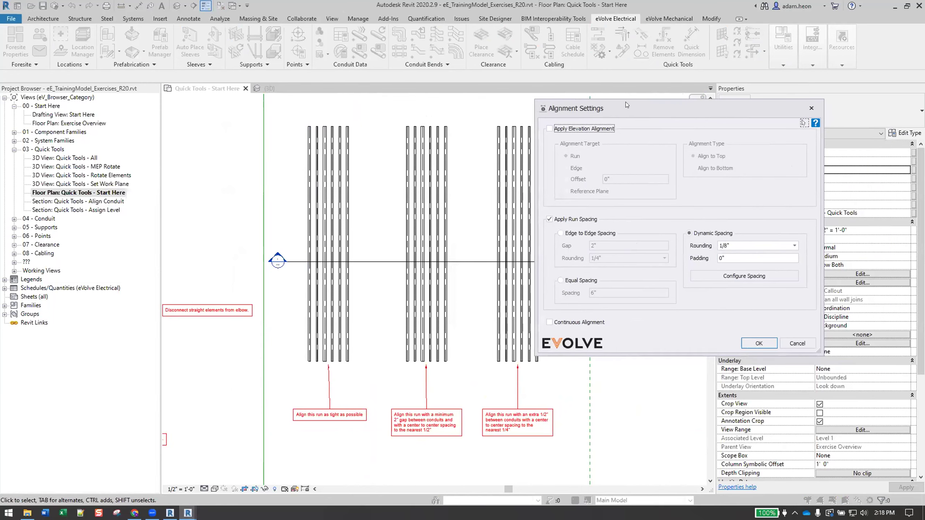
pyautogui.moveTo(626, 105); pyautogui.dragTo(648, 99)
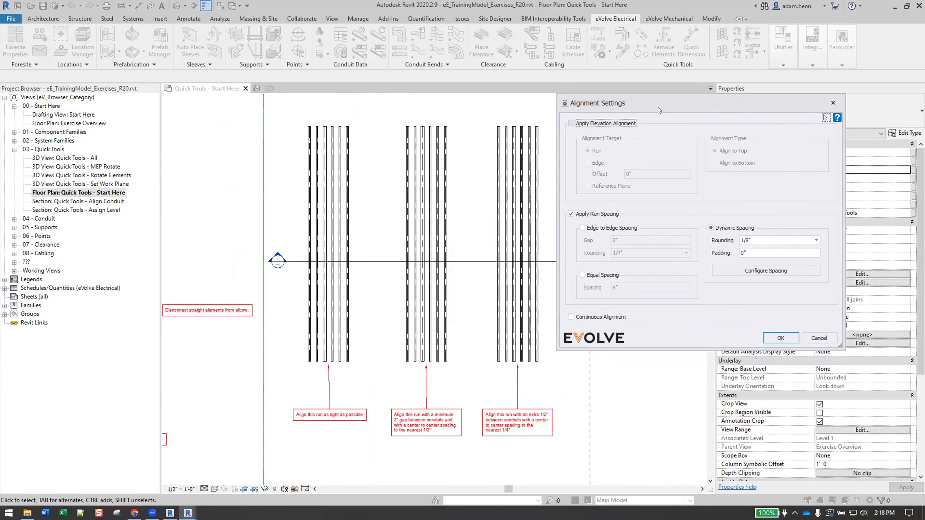
pyautogui.moveTo(743, 105); pyautogui.dragTo(567, 114)
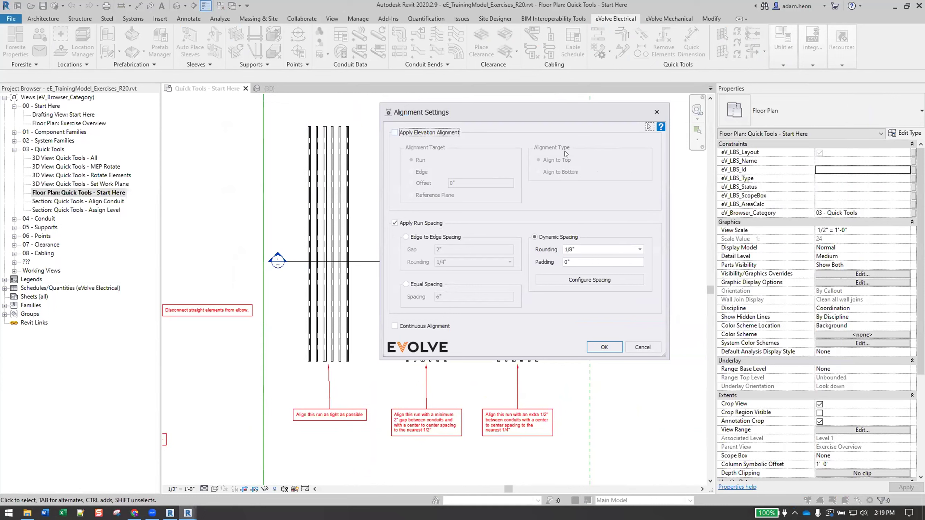
pyautogui.click(436, 133)
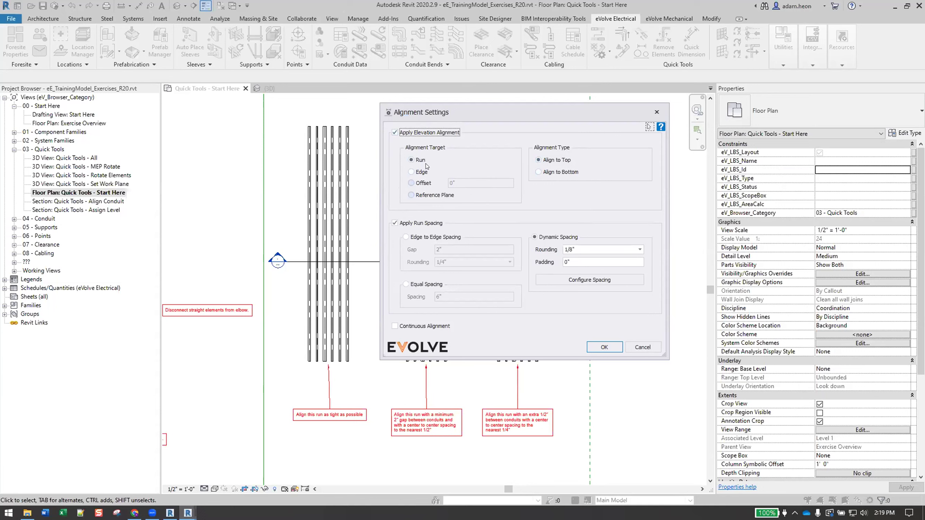
# - Turn elevation alignment off, choose Edge to Edge Spacing, edit the Gap, and close Alignment Settings
pyautogui.click(444, 132)
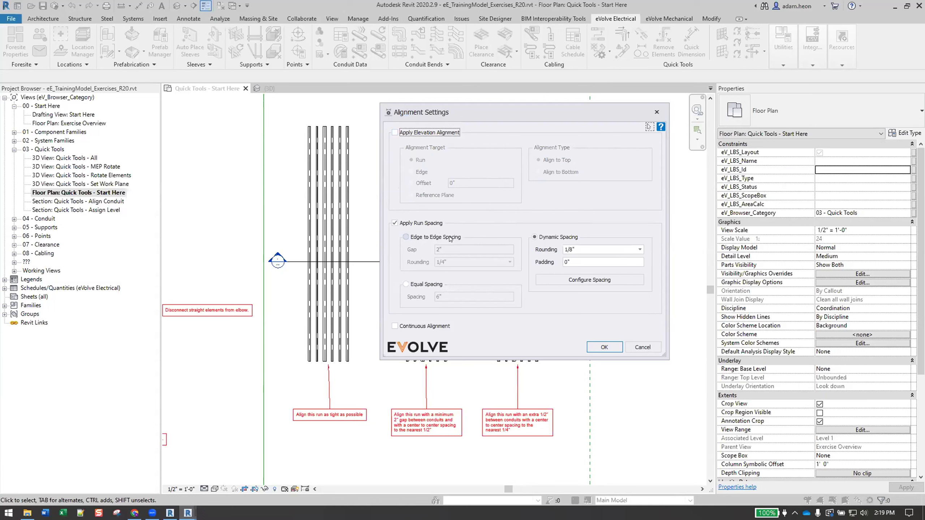
pyautogui.moveTo(451, 237)
pyautogui.moveTo(556, 242)
pyautogui.moveTo(429, 288)
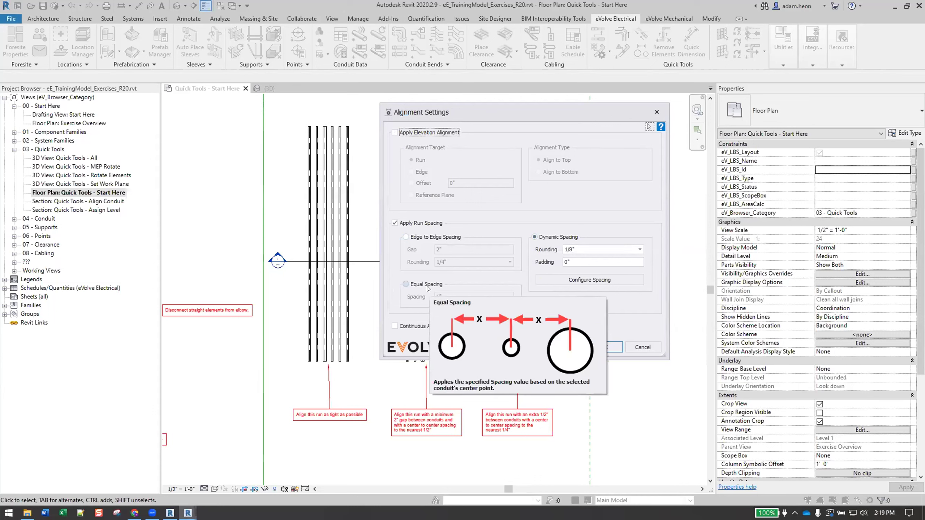
pyautogui.click(414, 237)
pyautogui.moveTo(489, 251)
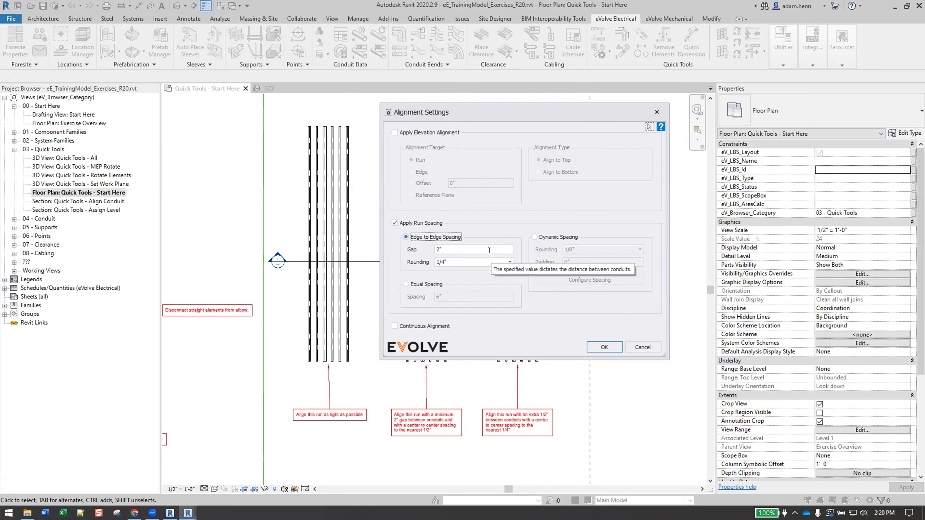
pyautogui.click(451, 248)
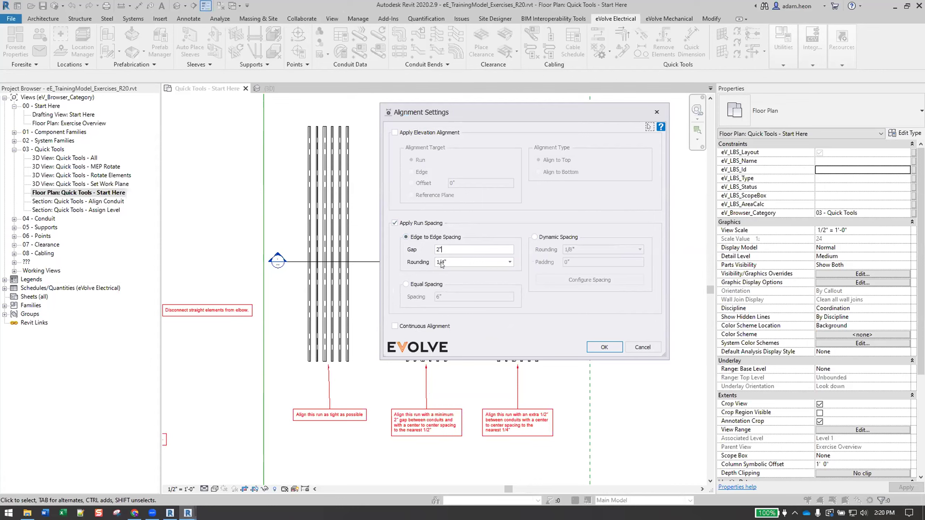
pyautogui.click(631, 346)
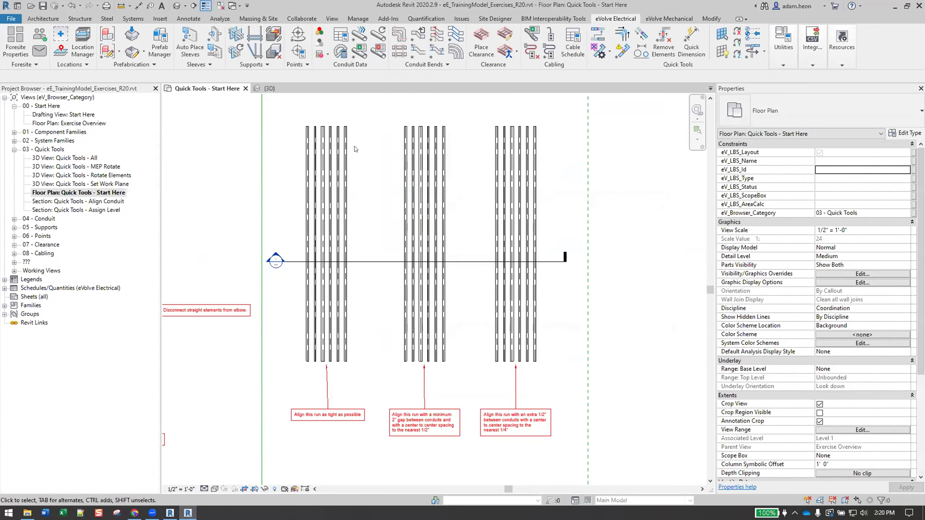
pyautogui.scroll(5, 355, 148)
# - Dimension the last two conduits: 7" centre-to-centre and 5 1/32" edge gap
pyautogui.press('d')
pyautogui.press('i')
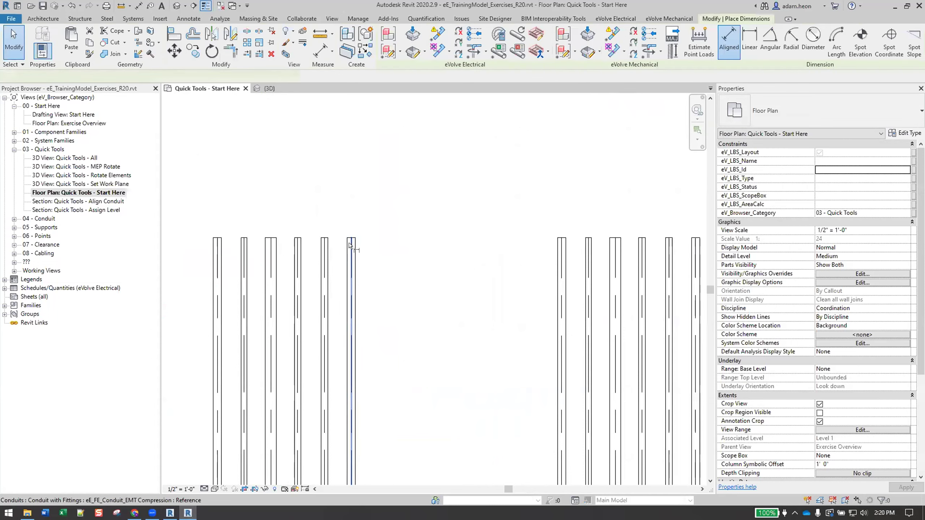
pyautogui.click(349, 246)
pyautogui.click(324, 245)
pyautogui.click(333, 160)
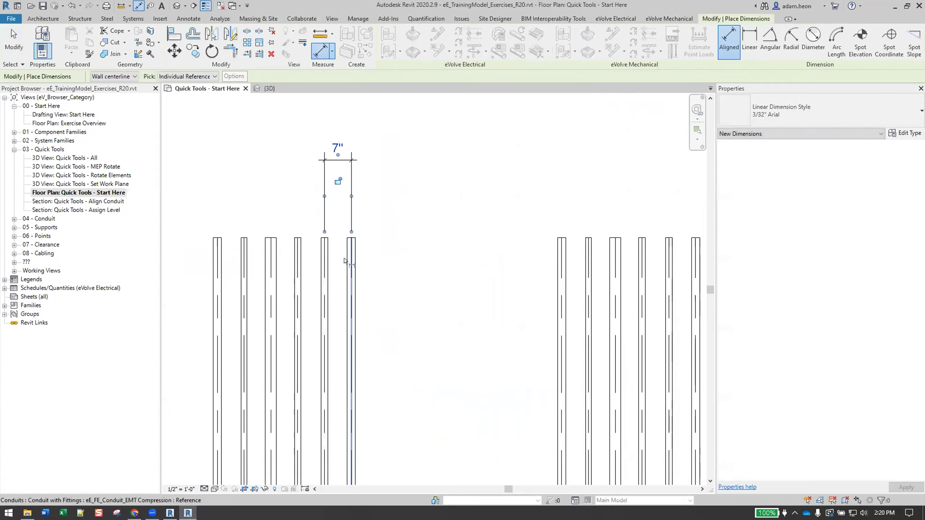
pyautogui.click(345, 261)
pyautogui.click(326, 262)
pyautogui.click(398, 361)
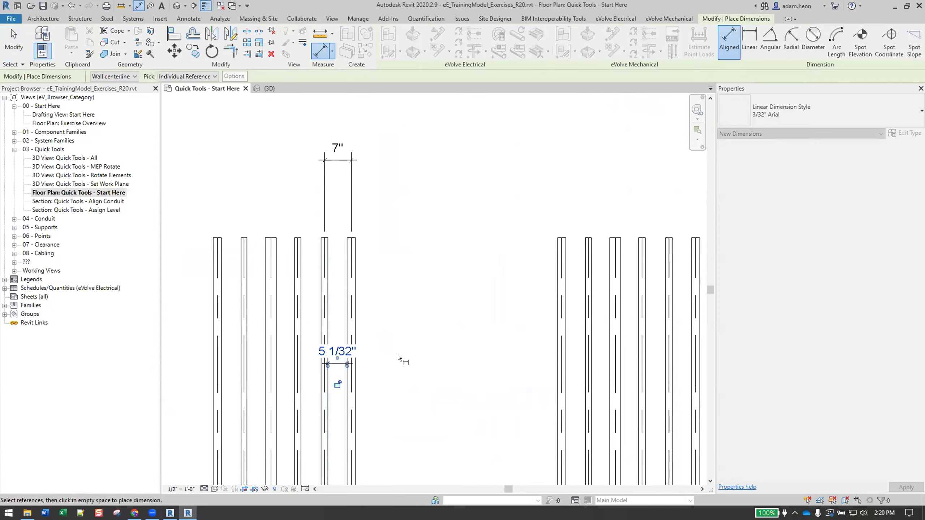
pyautogui.press('Escape')
pyautogui.press('Escape')
# - Centre the first conduit run and reopen the Alignment Settings
pyautogui.scroll(-1, 502, 166)
pyautogui.moveTo(501, 166); pyautogui.dragTo(577, 84, button='middle')
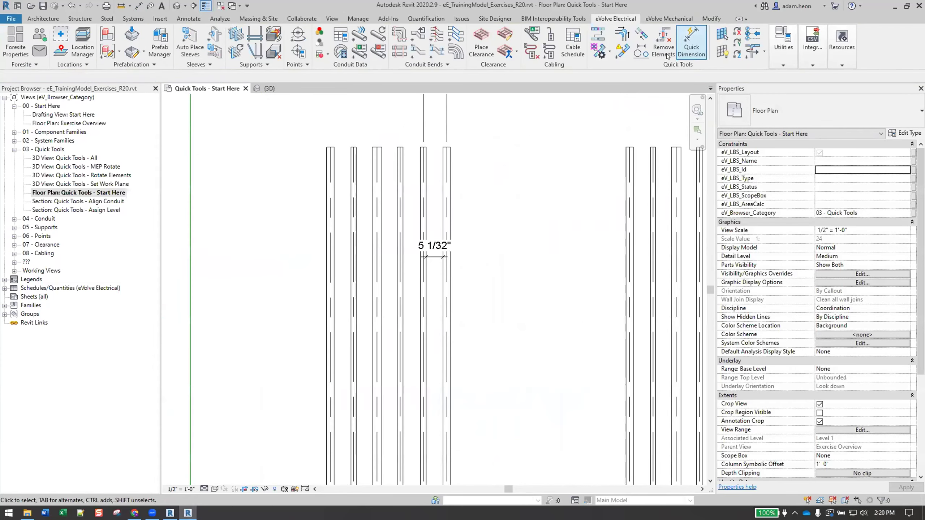
pyautogui.click(641, 53)
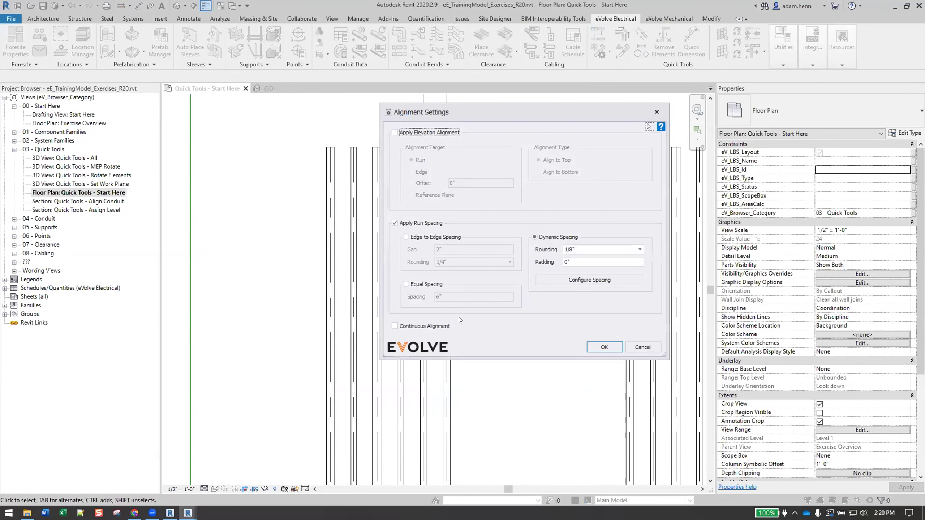
# - Align the first run with Edge to Edge spacing, 2" gap, 0" rounding, rightmost conduit stationary
pyautogui.click(434, 237)
pyautogui.moveTo(551, 116); pyautogui.dragTo(706, 100)
pyautogui.click(652, 250)
pyautogui.click(615, 255)
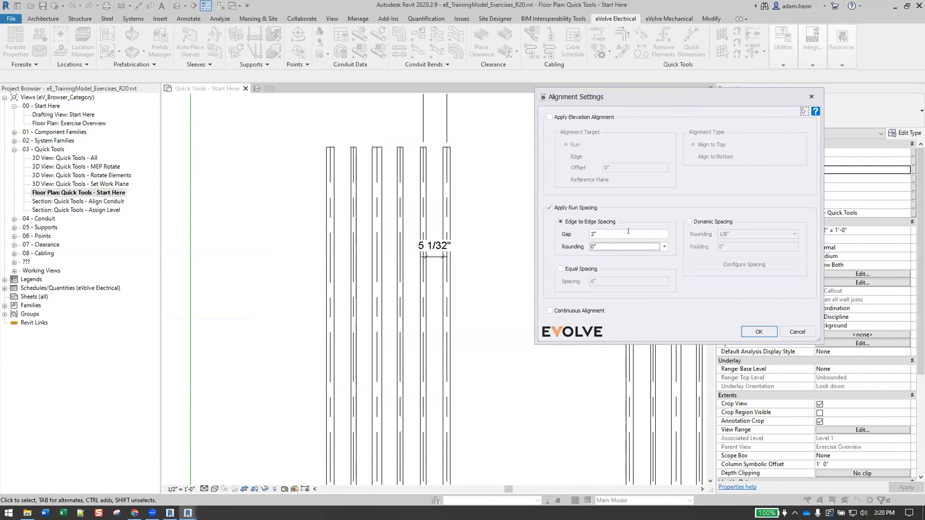
pyautogui.click(758, 332)
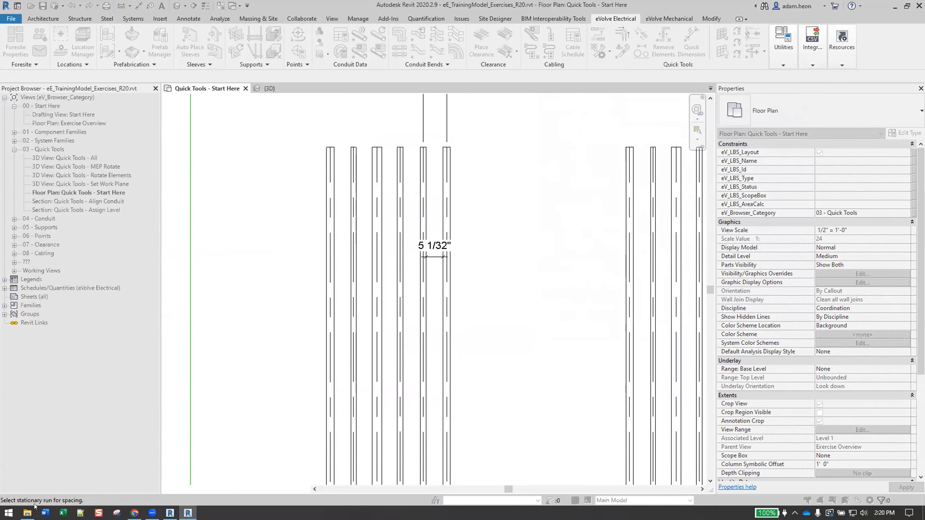
pyautogui.click(447, 311)
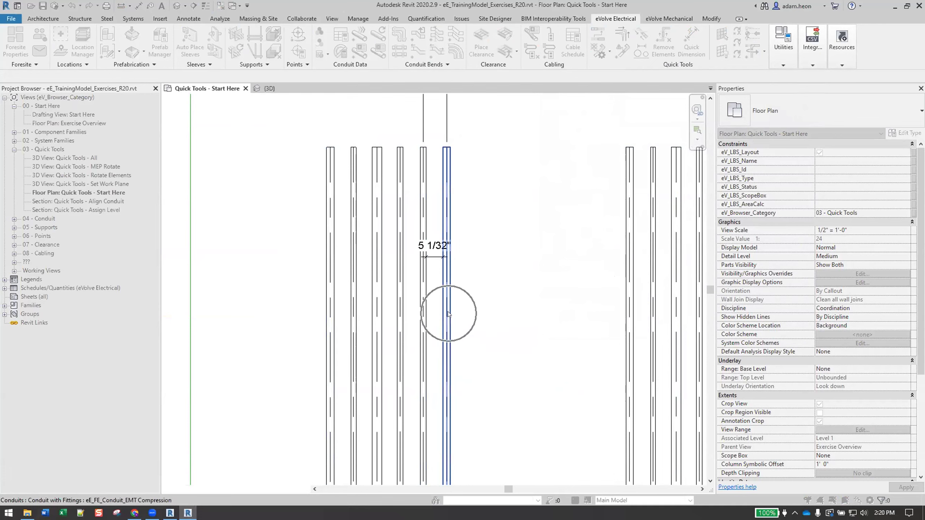
pyautogui.moveTo(514, 314); pyautogui.dragTo(223, 284)
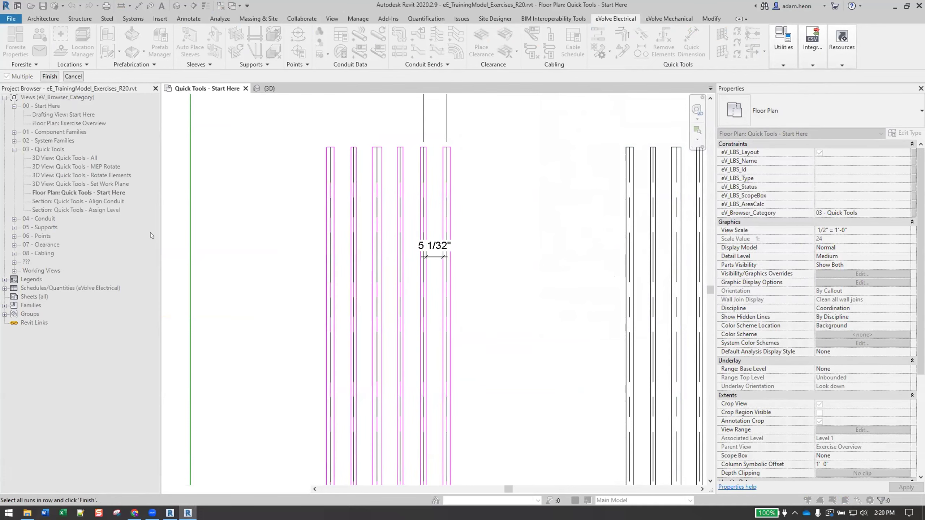
pyautogui.click(49, 77)
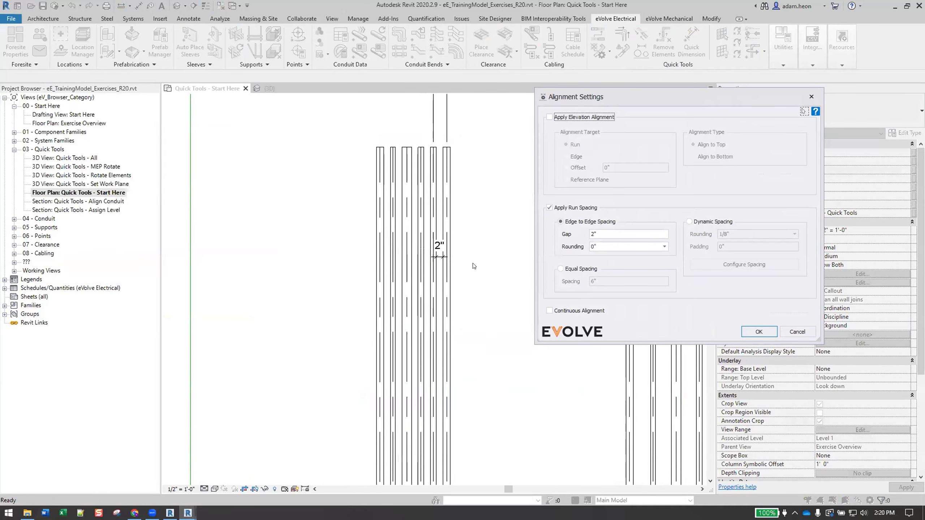
pyautogui.click(758, 332)
pyautogui.moveTo(548, 171); pyautogui.dragTo(518, 254, button='middle')
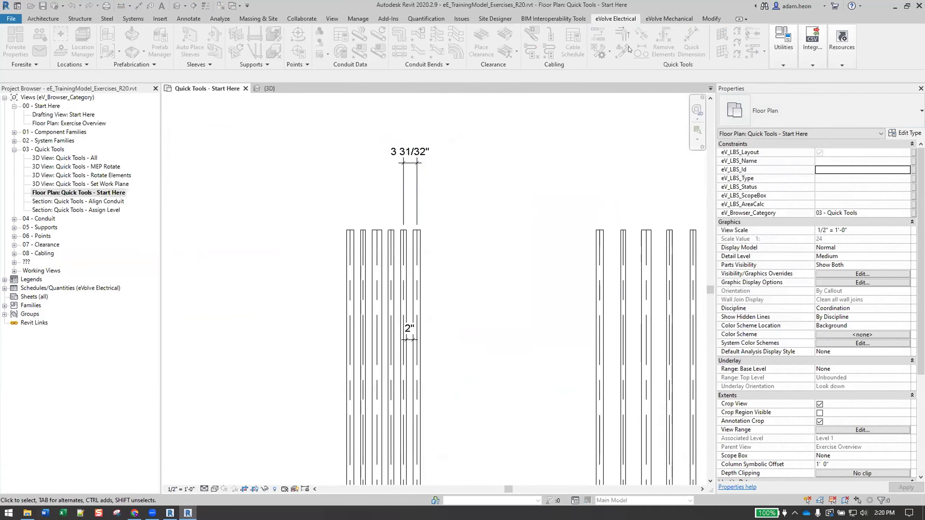
# - Re-align the first run with 1/2" rounding for 4" centre spacing, then cancel the settings
pyautogui.click(639, 51)
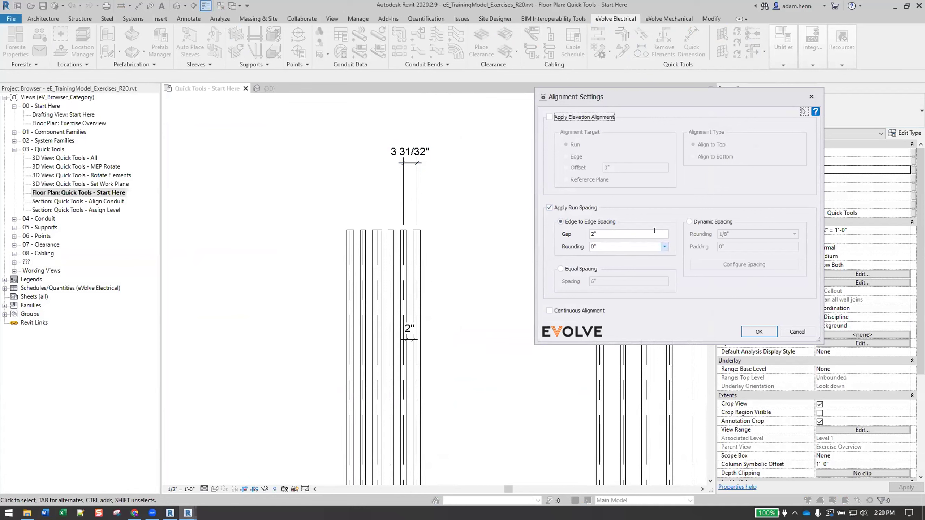
pyautogui.click(663, 247)
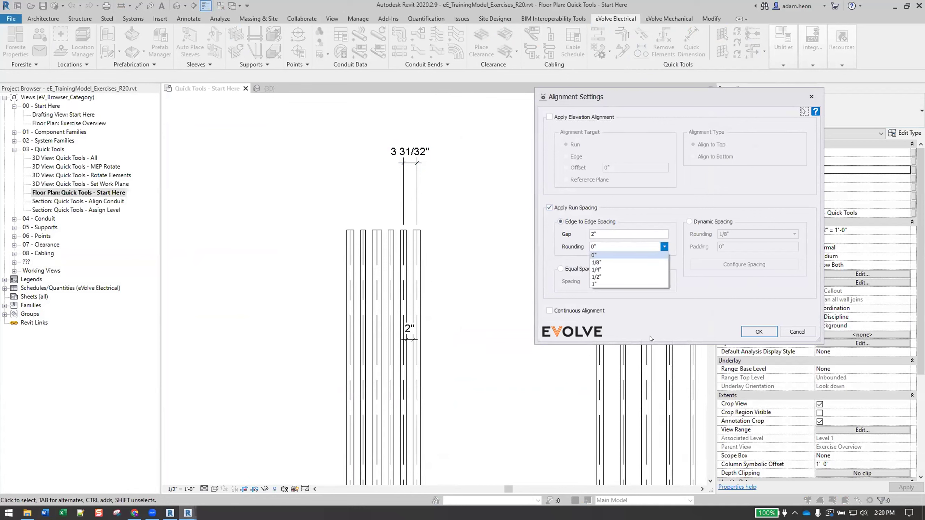
pyautogui.click(604, 276)
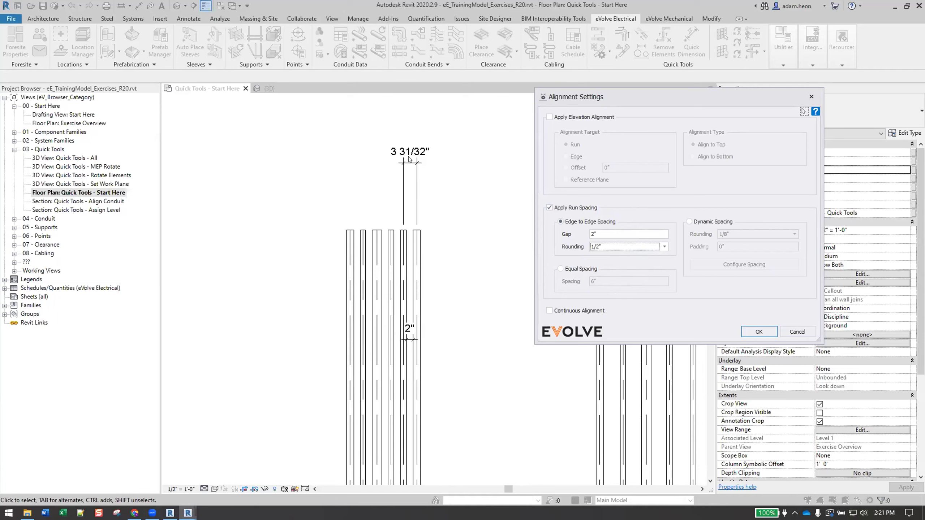
pyautogui.click(758, 331)
pyautogui.moveTo(482, 285); pyautogui.dragTo(205, 238)
pyautogui.click(49, 77)
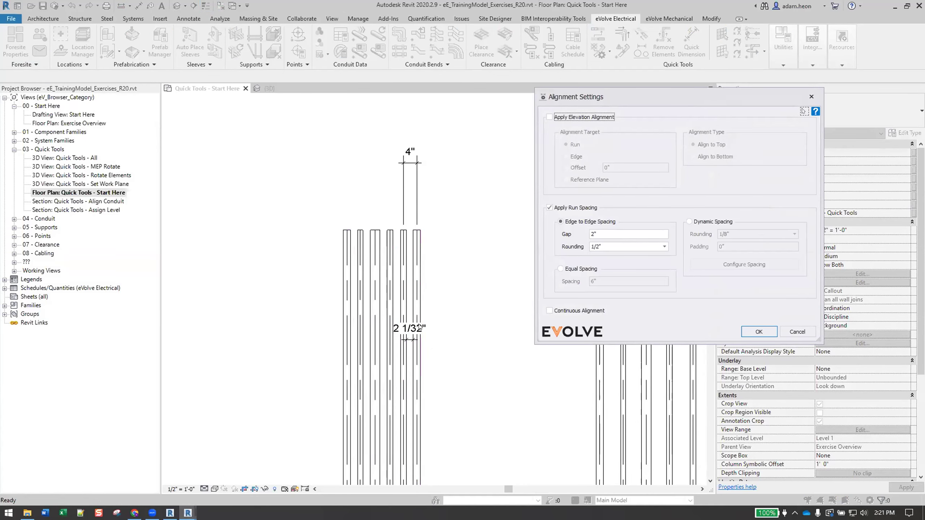
pyautogui.click(597, 233)
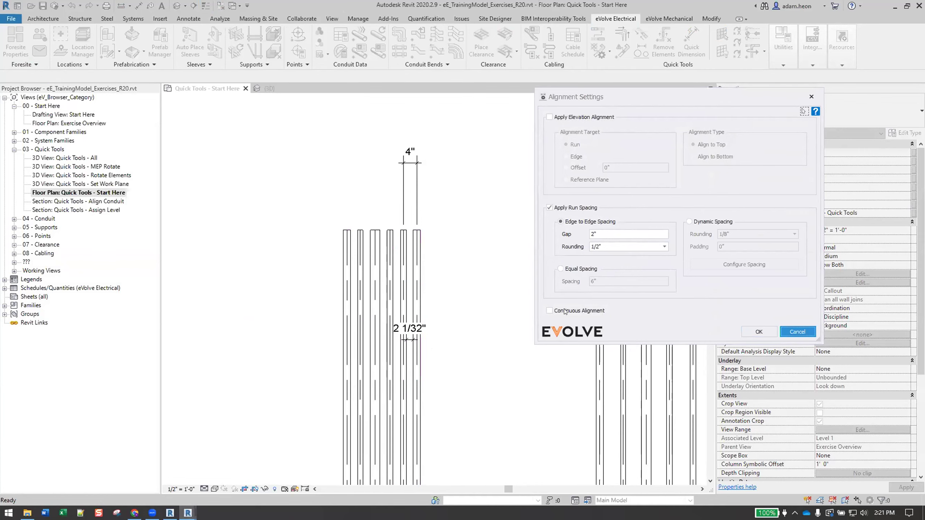
pyautogui.click(797, 332)
pyautogui.scroll(3, 514, 283)
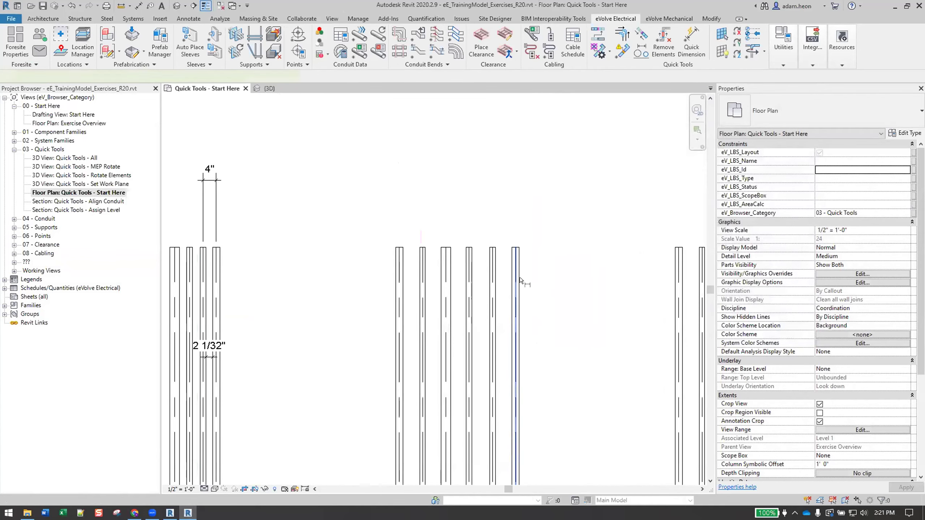
# - Dimension the six conduits of the middle run with DI, showing five 7" spacings
pyautogui.press('d')
pyautogui.press('i')
pyautogui.click(515, 278)
pyautogui.click(502, 279)
pyautogui.click(468, 275)
pyautogui.click(445, 270)
pyautogui.click(422, 266)
pyautogui.click(399, 264)
pyautogui.click(409, 222)
pyautogui.press('Escape')
pyautogui.press('Escape')
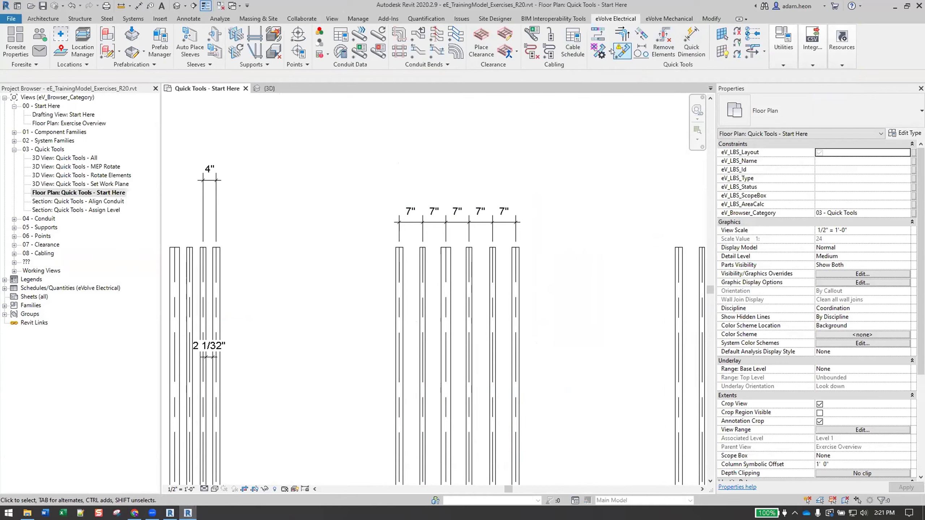
# - Choose Dynamic Spacing in Alignment Settings and review the size-based spacing table
pyautogui.click(641, 50)
pyautogui.click(688, 222)
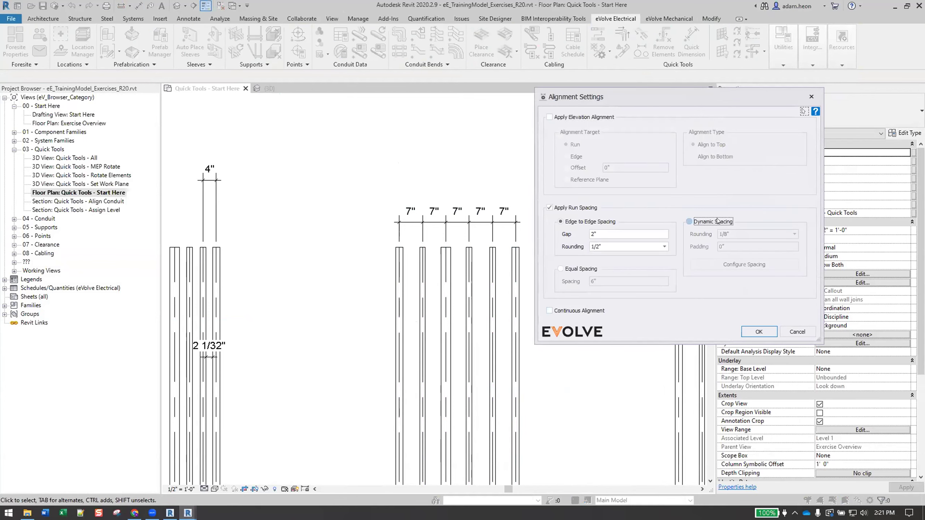
pyautogui.click(765, 263)
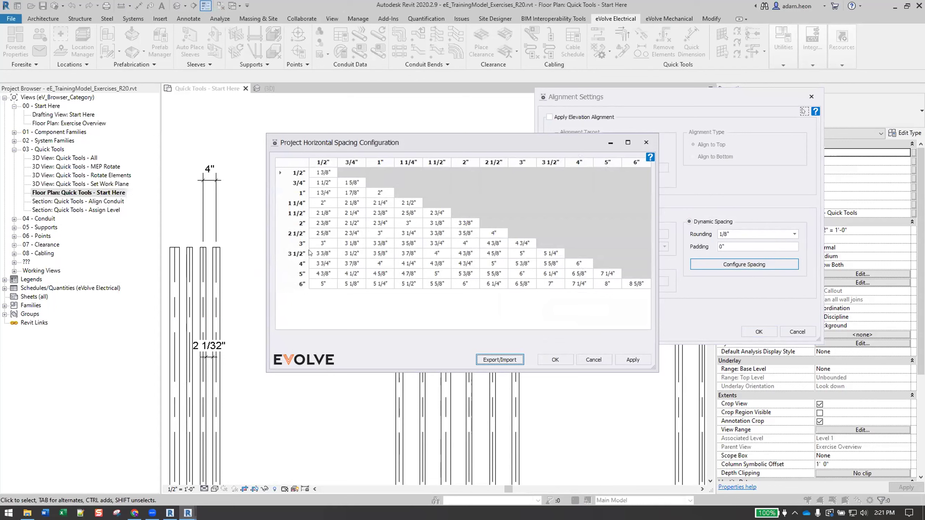
pyautogui.keyDown('ctrl'); pyautogui.moveTo(388, 151); pyautogui.dragTo(421, 169); pyautogui.keyUp('ctrl')
pyautogui.keyDown('ctrl'); pyautogui.moveTo(284, 235); pyautogui.dragTo(311, 250); pyautogui.keyUp('ctrl')
pyautogui.moveTo(311, 242)
pyautogui.mouseDown()
pyautogui.moveTo(401, 250)
pyautogui.moveTo(403, 163)
pyautogui.mouseUp()
pyautogui.moveTo(405, 204)
pyautogui.mouseDown()
pyautogui.moveTo(404, 242)
pyautogui.moveTo(425, 251)
pyautogui.mouseUp()
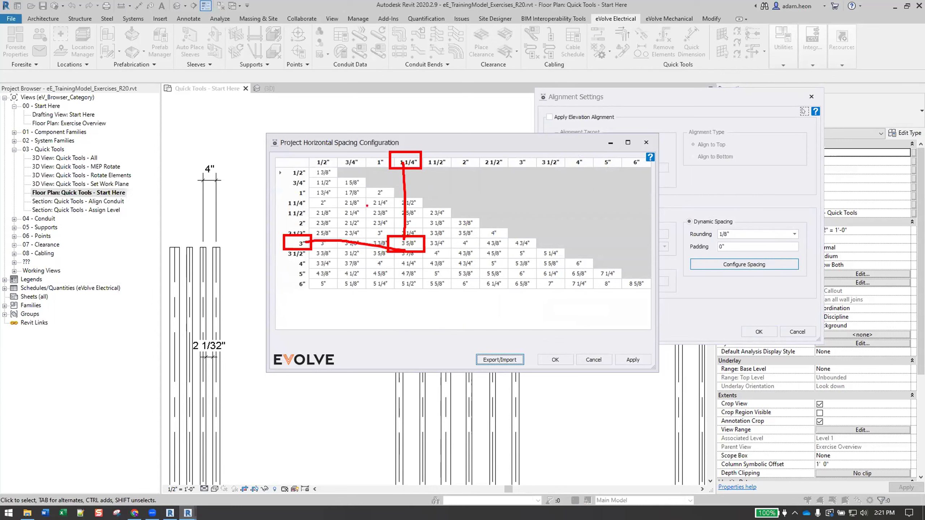
pyautogui.press('Escape')
pyautogui.press('Escape')
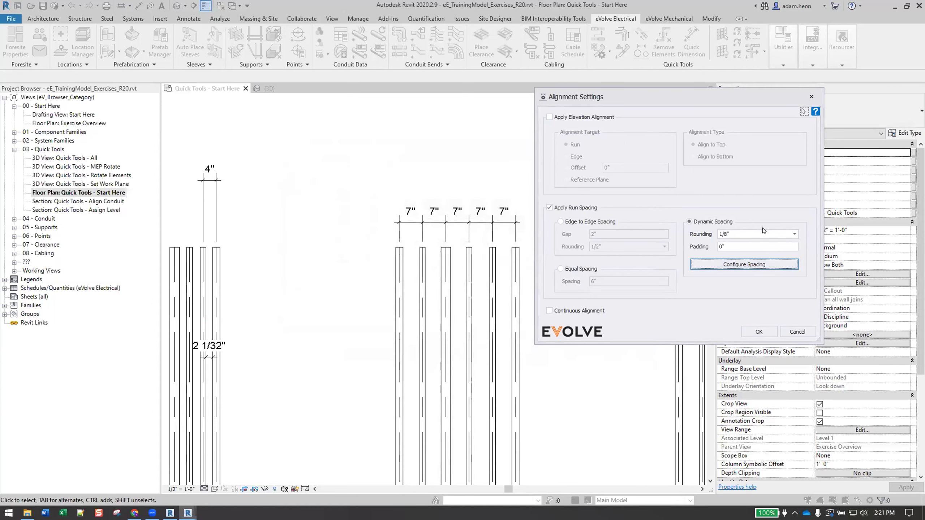
pyautogui.click(763, 230)
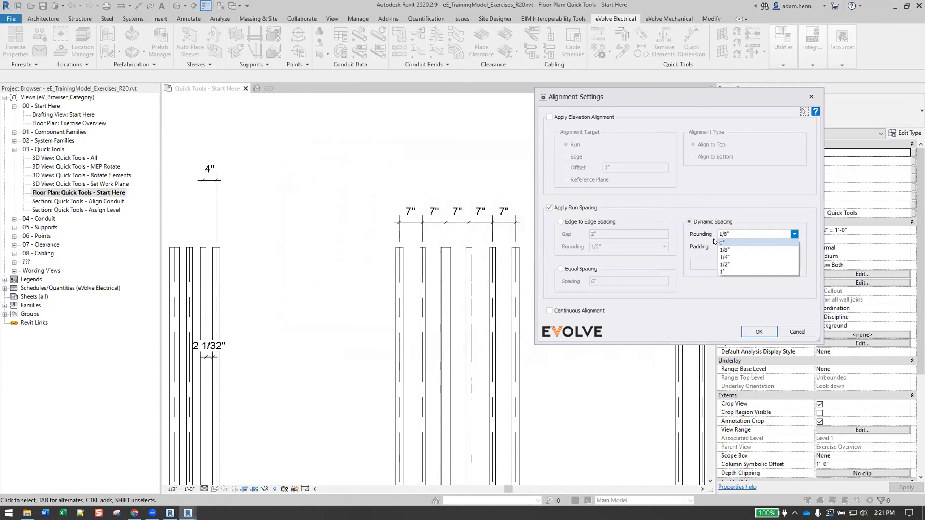
# - Try rounding values of 1/8" and 1/4", then settle on 0" rounding
pyautogui.click(724, 250)
pyautogui.click(748, 266)
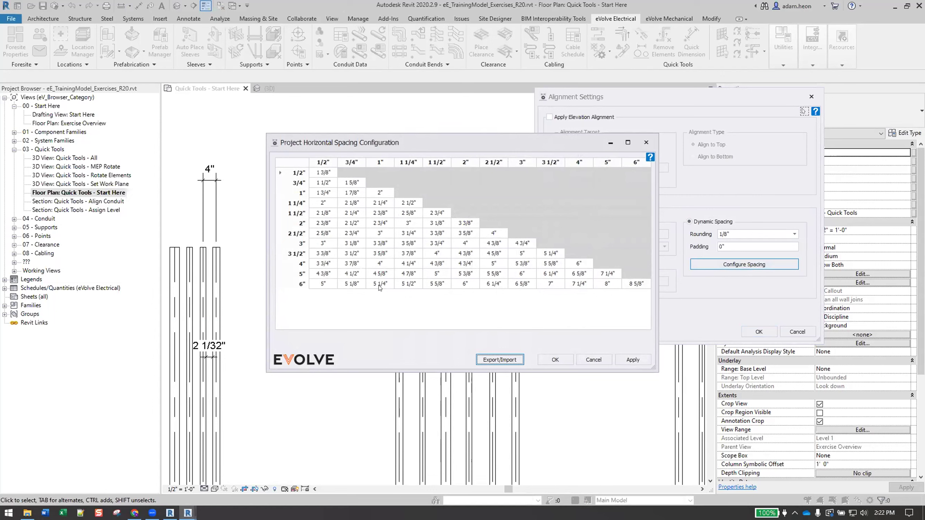
pyautogui.click(645, 142)
pyautogui.click(788, 234)
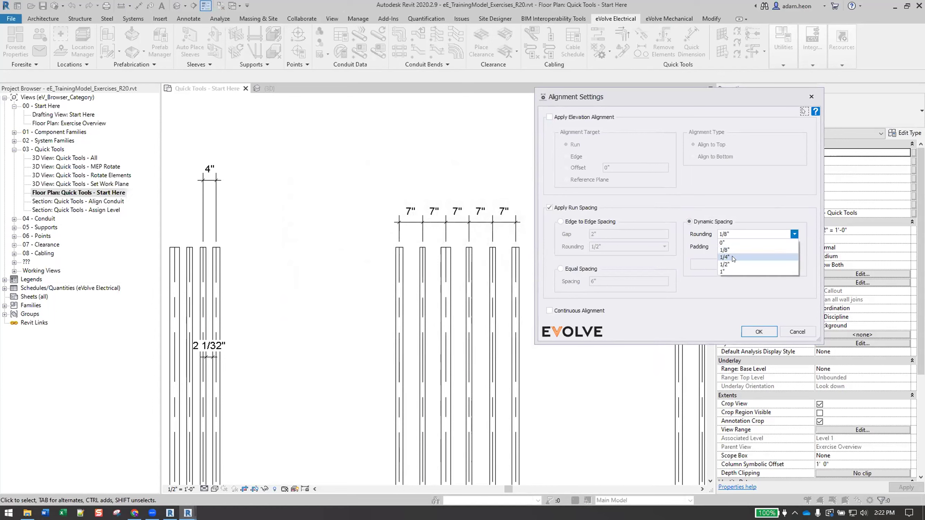
pyautogui.click(732, 257)
pyautogui.click(793, 234)
pyautogui.click(743, 244)
# - Recheck the spacing table, keep padding at 0", and confirm the dynamic spacing settings
pyautogui.click(743, 264)
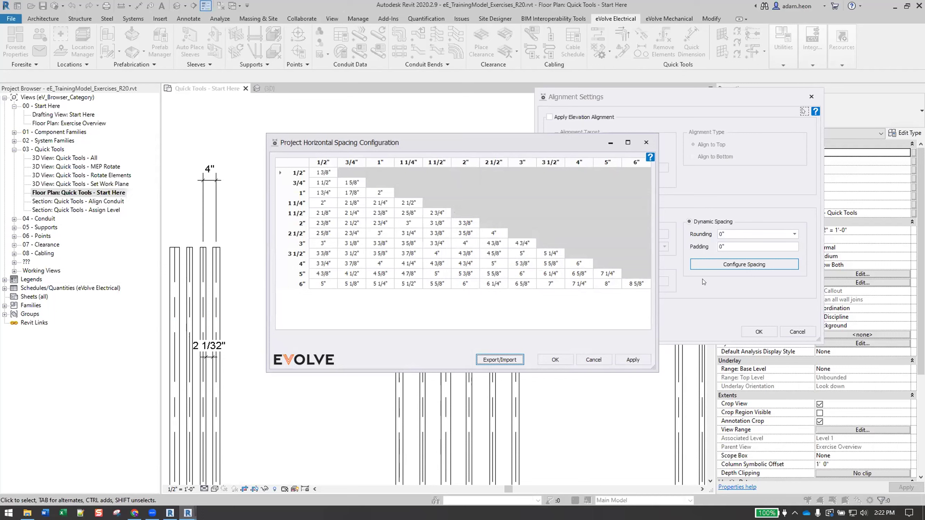
pyautogui.click(645, 143)
pyautogui.click(743, 246)
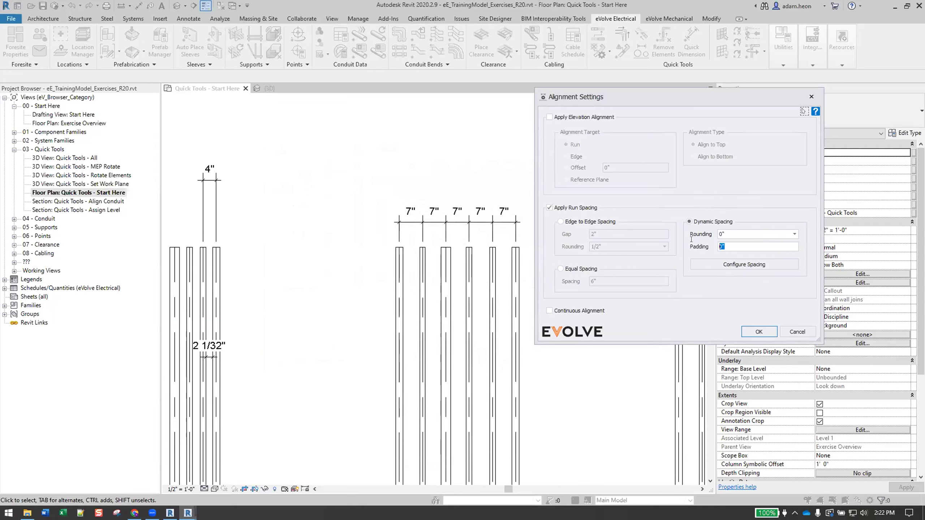
pyautogui.click(758, 334)
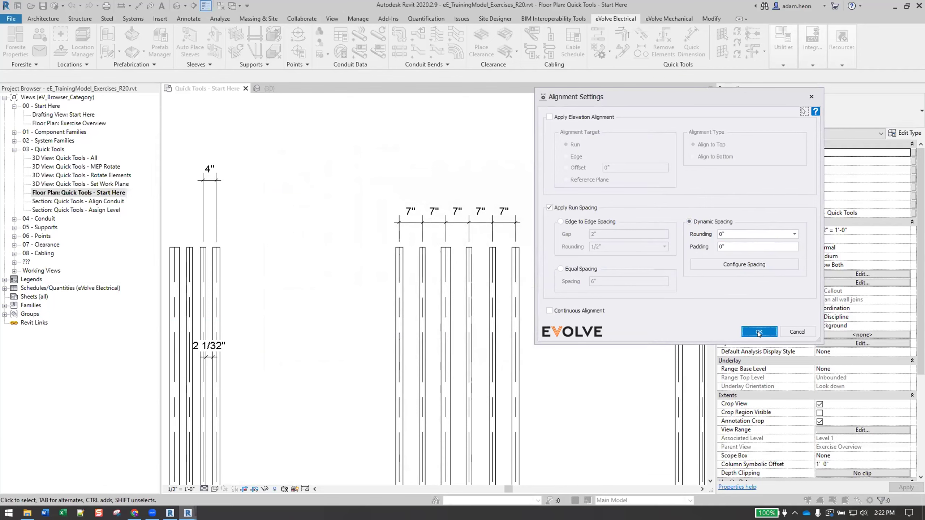
pyautogui.click(759, 333)
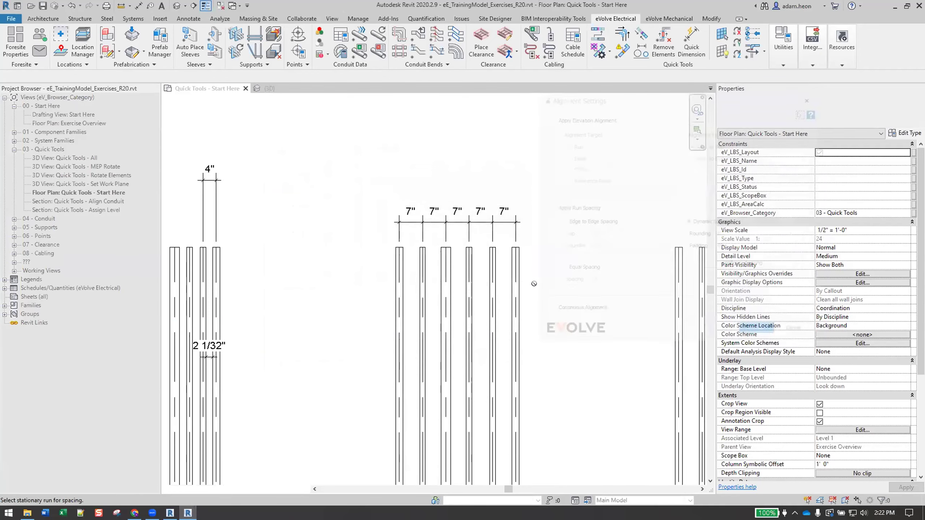
# - Re-space the right conduit row with dynamic spacing and check the spacing table
pyautogui.moveTo(598, 307); pyautogui.dragTo(388, 255)
pyautogui.click(50, 75)
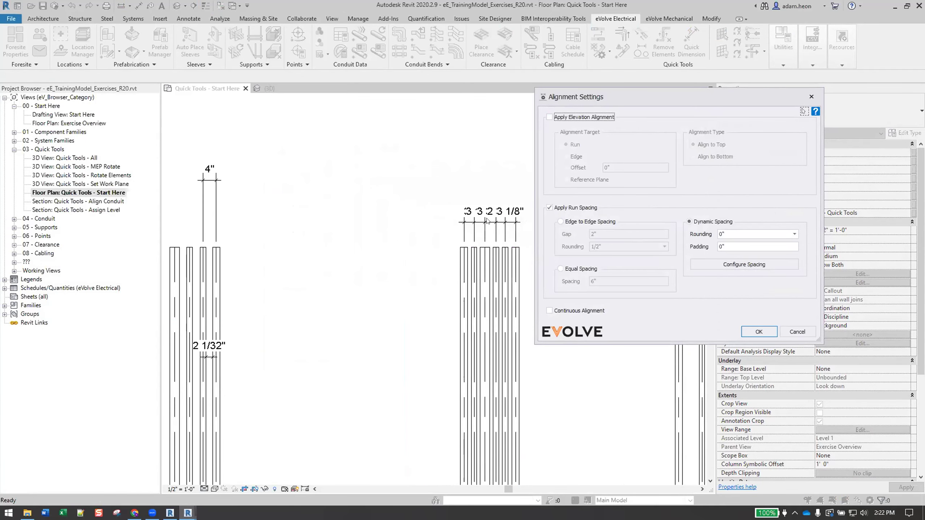
pyautogui.click(744, 264)
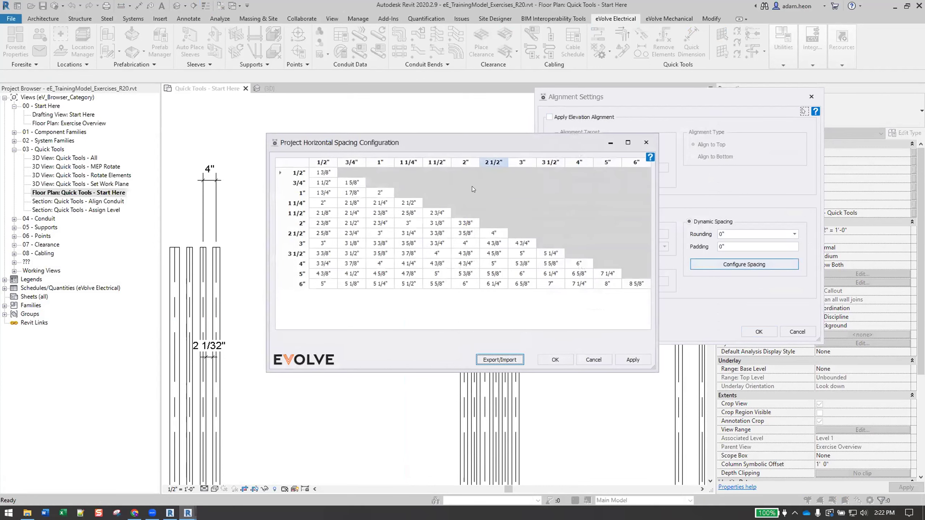
pyautogui.click(646, 142)
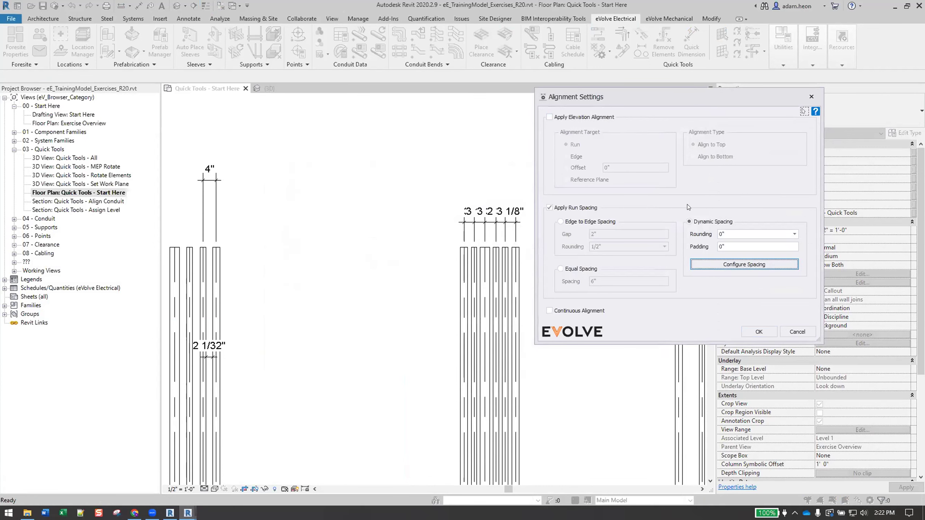
# - Set padding to 1" and re-apply dynamic spacing to the right row
pyautogui.hotkey('shift', 'Tab')
pyautogui.write('1')
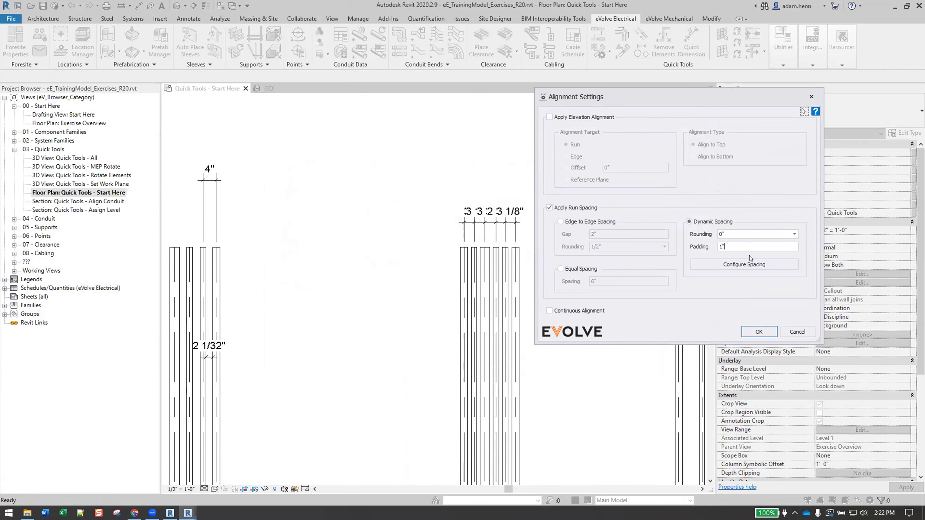
pyautogui.click(759, 332)
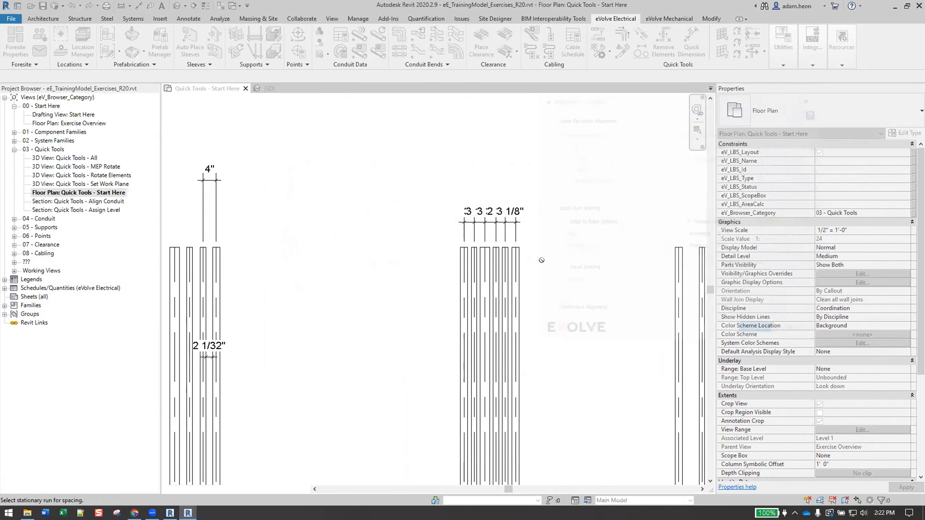
pyautogui.click(443, 289)
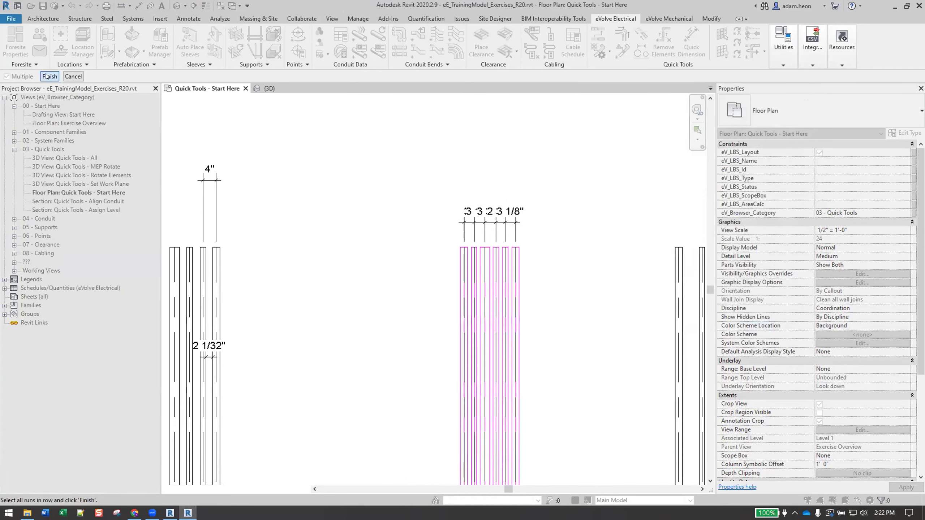
pyautogui.click(49, 76)
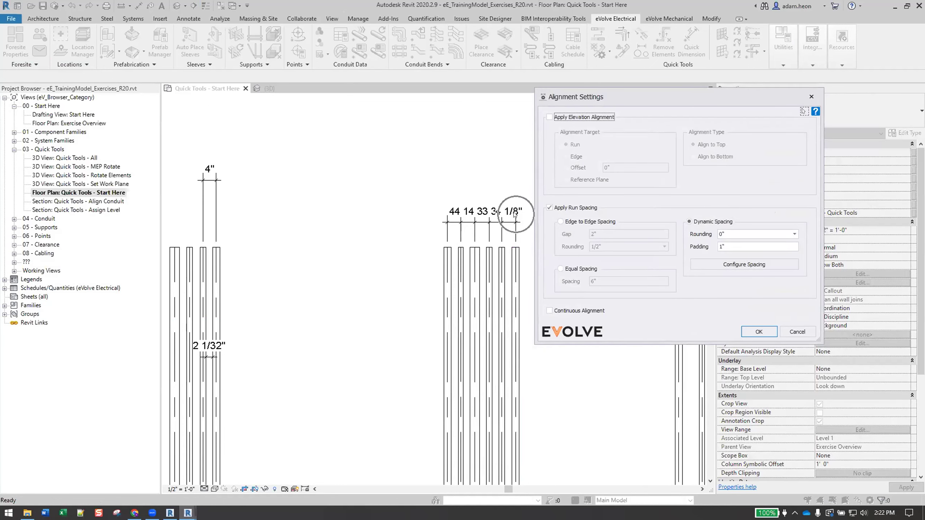
# - Round spacing up to 1/2", re-apply it to the six conduits, and review the table
pyautogui.click(794, 235)
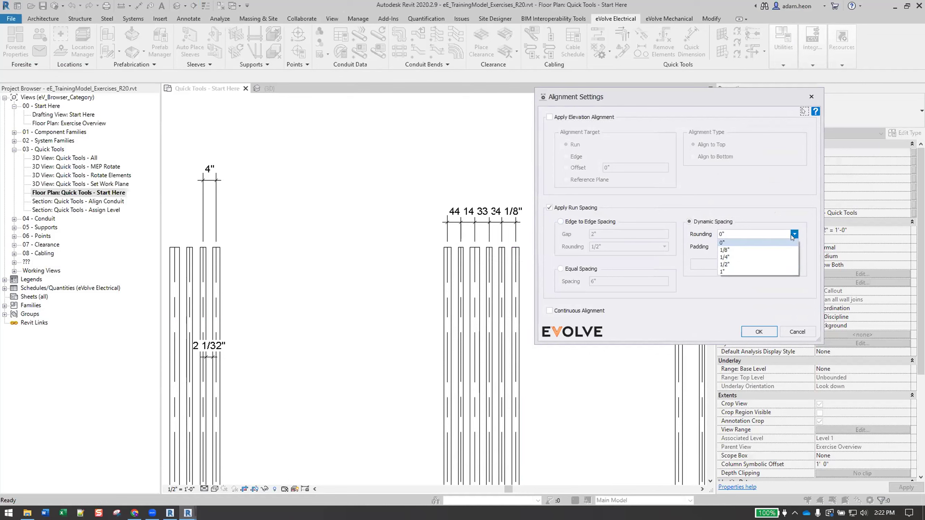
pyautogui.click(731, 268)
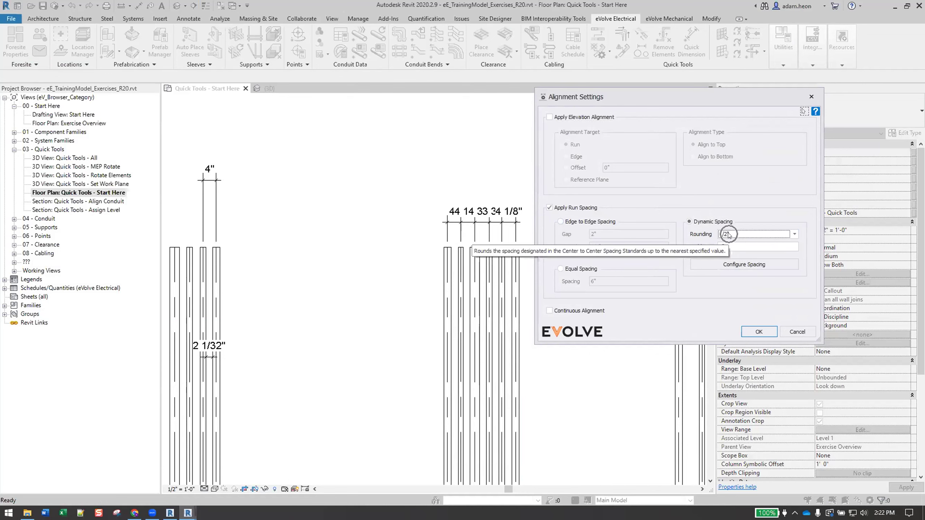
pyautogui.click(751, 331)
pyautogui.click(510, 297)
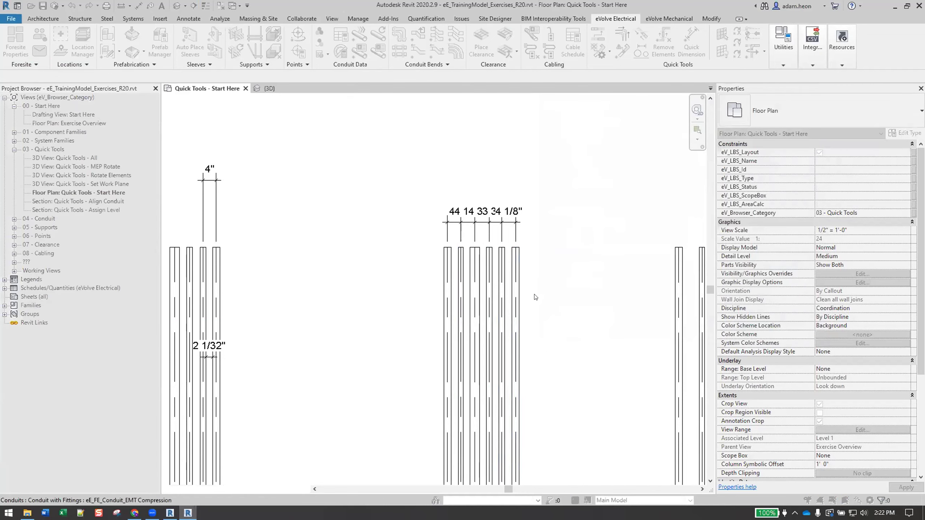
pyautogui.click(49, 77)
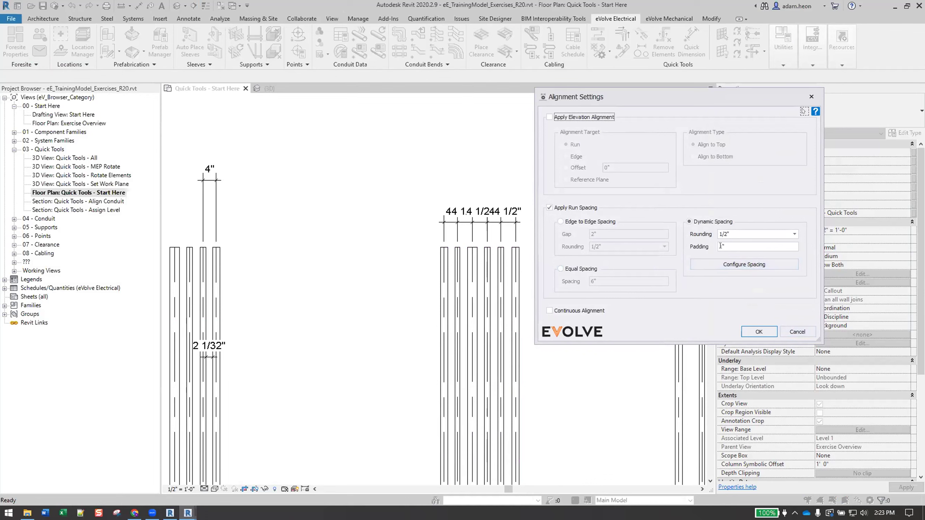
pyautogui.click(728, 264)
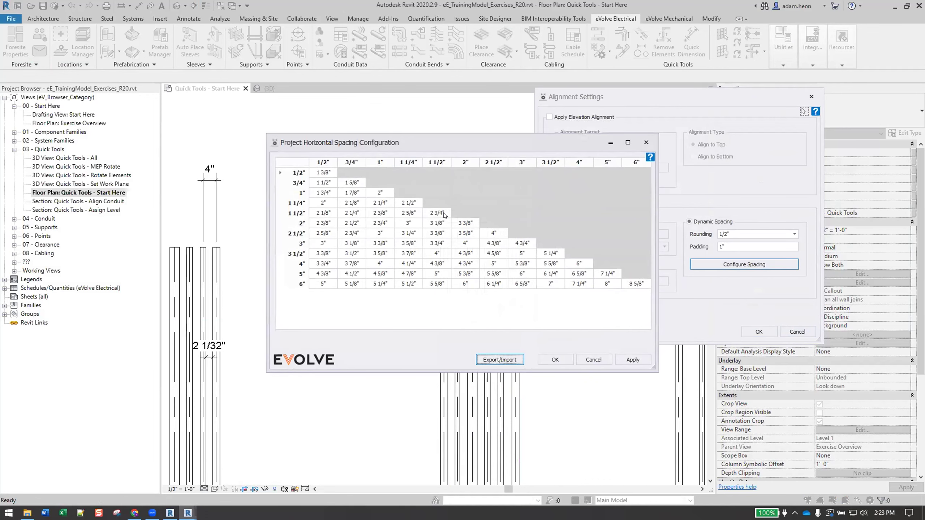
pyautogui.click(646, 142)
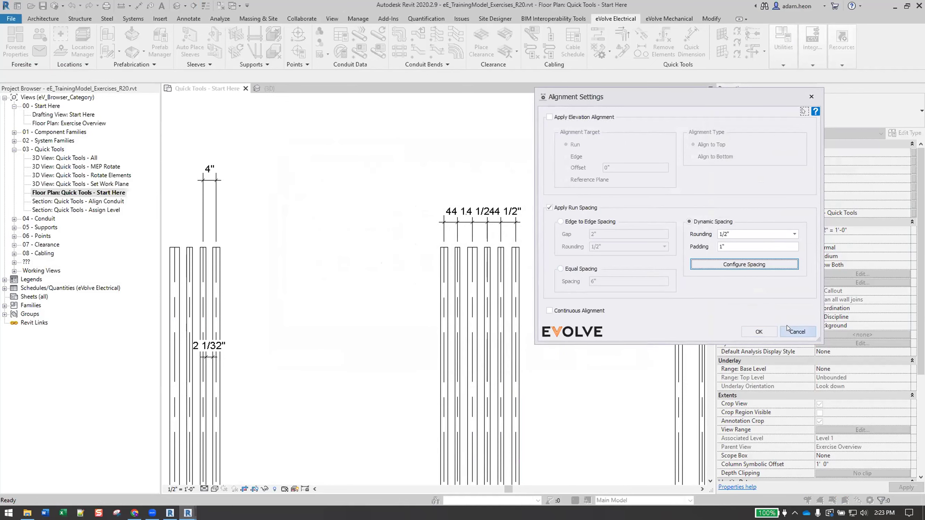
# - Apply Equal Spacing to the six conduits, accepting the 12'-0" result
pyautogui.click(579, 268)
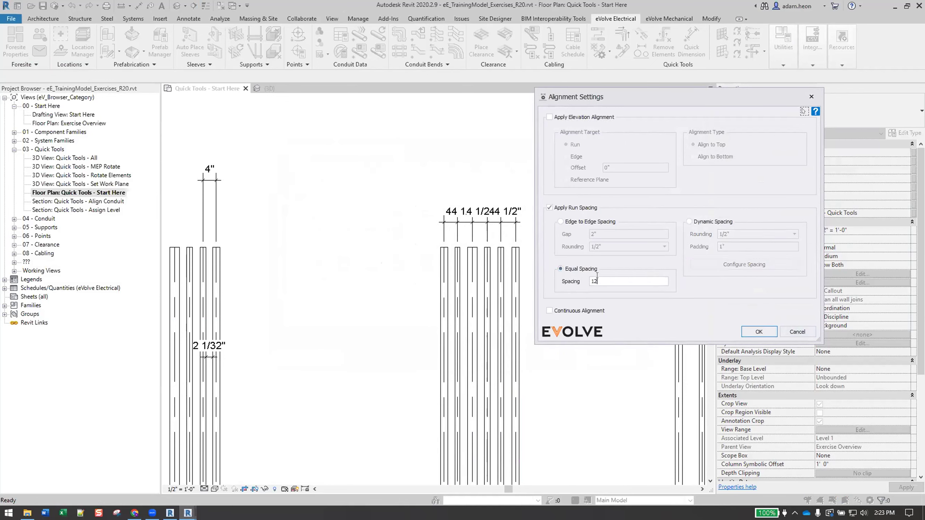
pyautogui.click(758, 332)
pyautogui.click(512, 296)
pyautogui.click(50, 76)
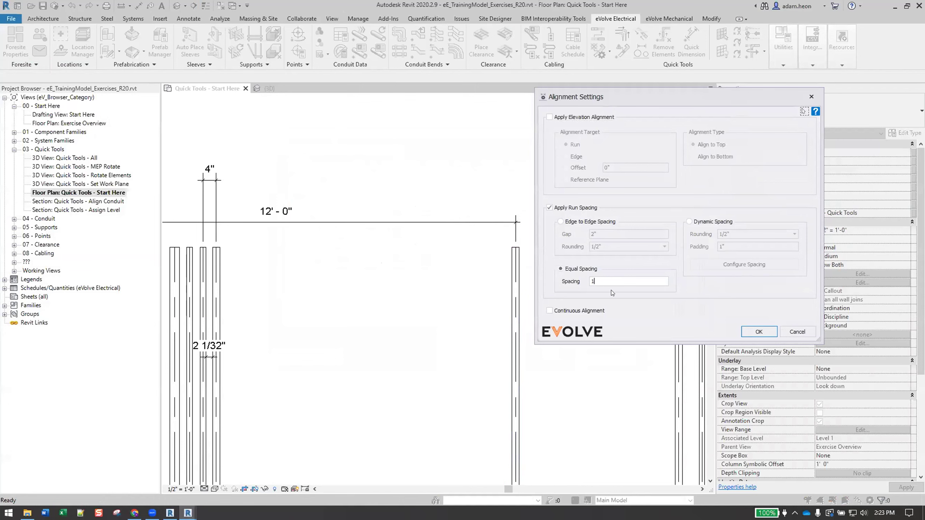
pyautogui.click(766, 331)
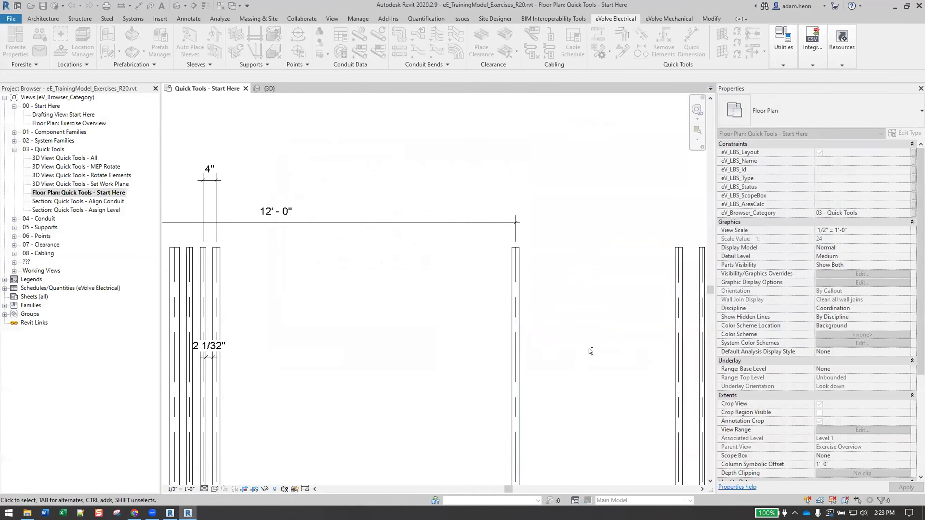
# - Re-apply Equal Spacing to the conduit row at 1'-0" apart
pyautogui.click(641, 50)
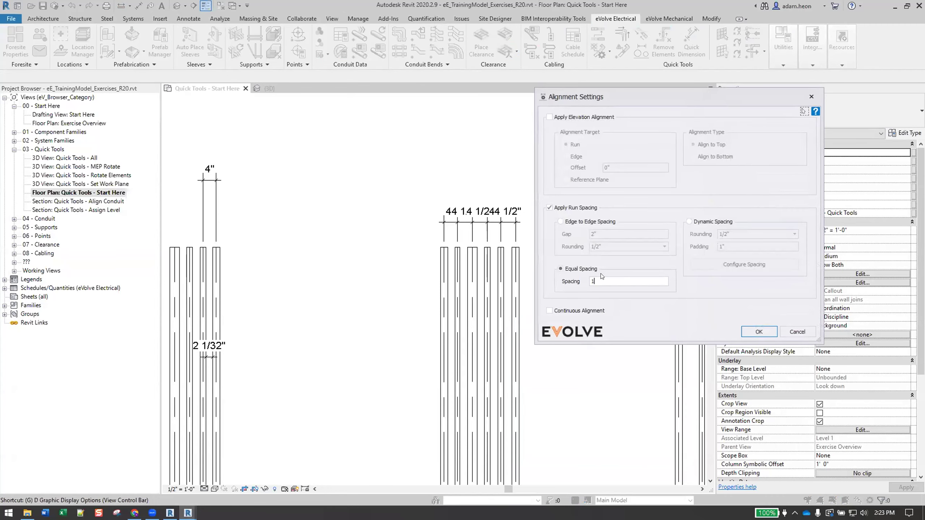
pyautogui.click(745, 329)
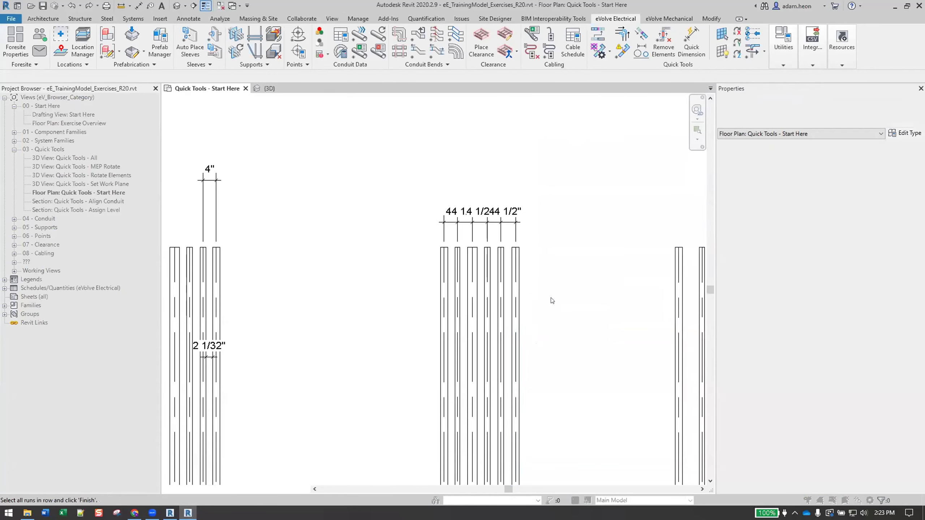
pyautogui.click(55, 78)
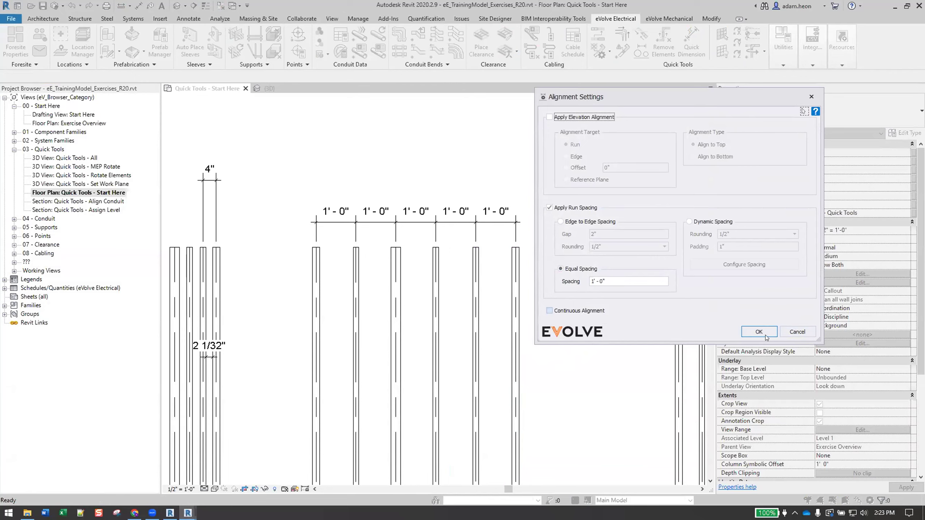
pyautogui.click(797, 331)
pyautogui.scroll(-10, 548, 337)
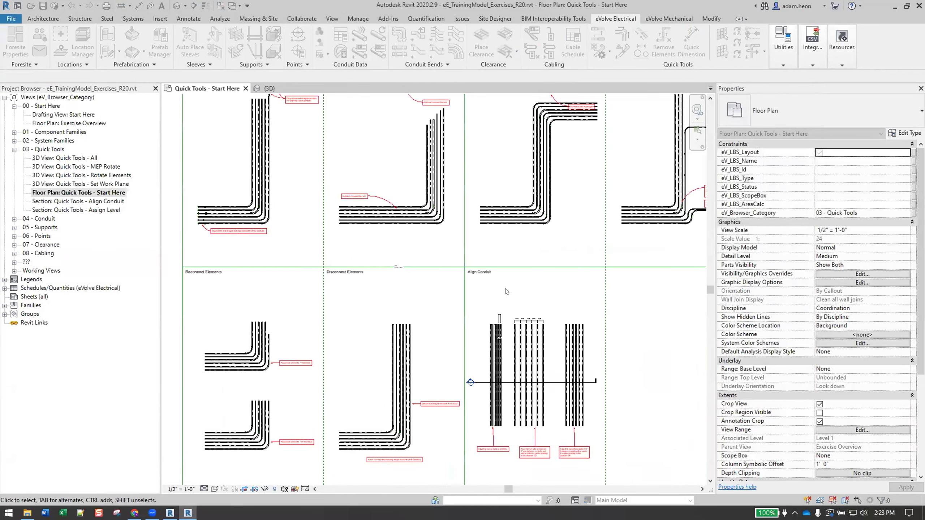
pyautogui.scroll(5, 368, 260)
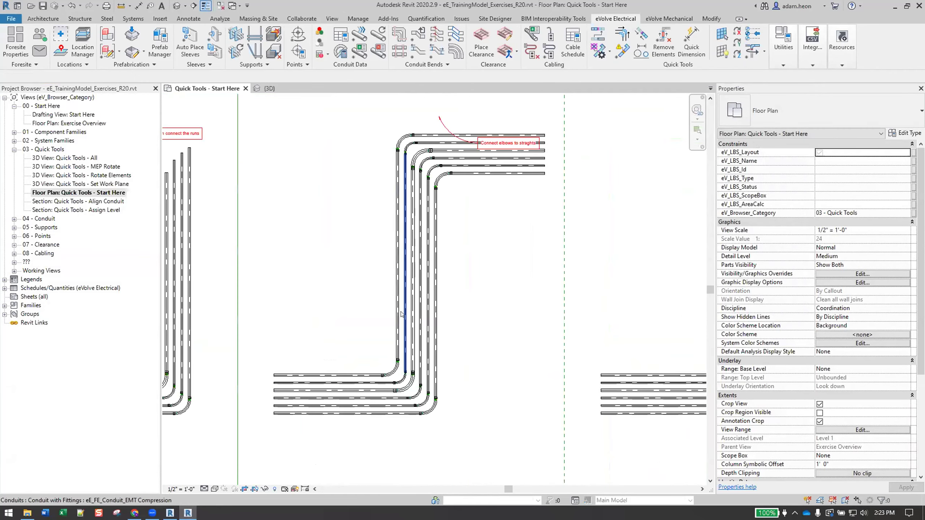
# - Pan to the elbowed conduit runs and enable Continuous Alignment in Alignment Settings
pyautogui.moveTo(479, 308); pyautogui.dragTo(466, 320, button='middle')
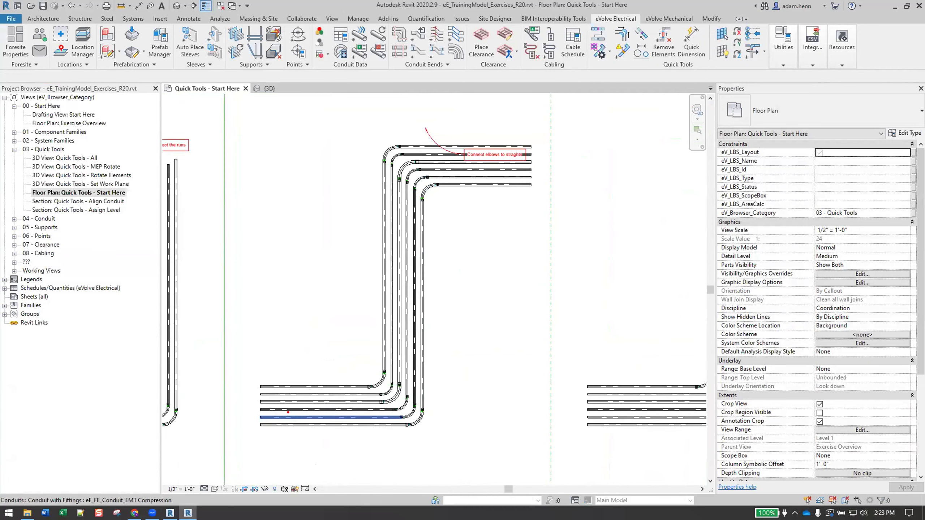
pyautogui.moveTo(286, 432); pyautogui.dragTo(273, 309)
pyautogui.moveTo(457, 264); pyautogui.dragTo(384, 252)
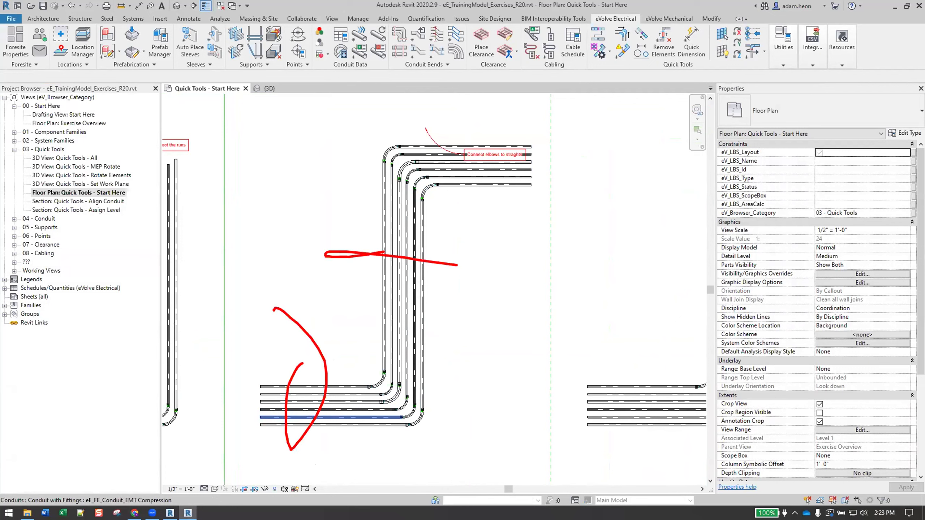
pyautogui.moveTo(472, 137); pyautogui.dragTo(466, 111)
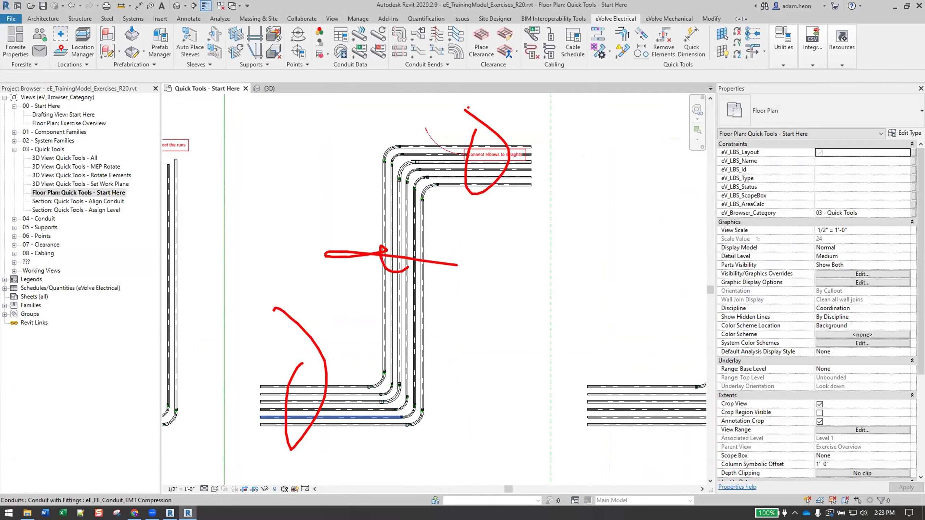
pyautogui.press('Escape')
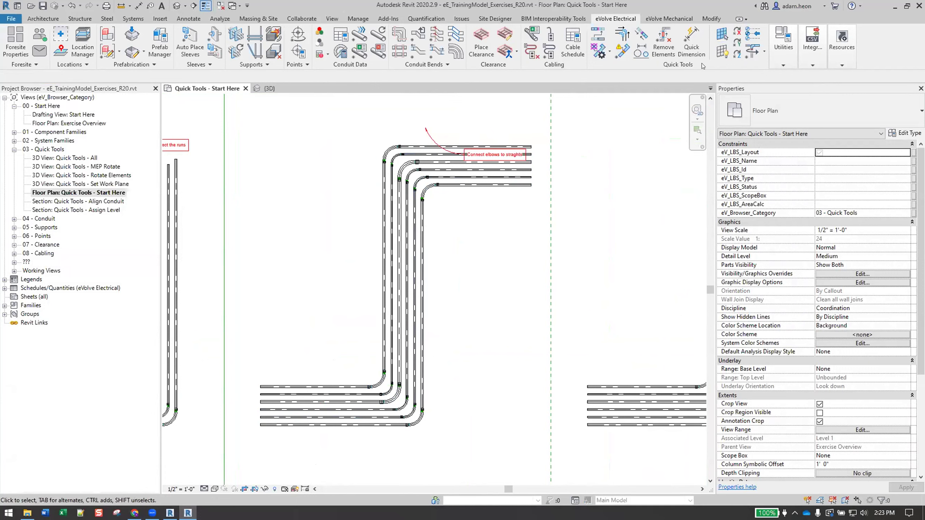
pyautogui.click(643, 55)
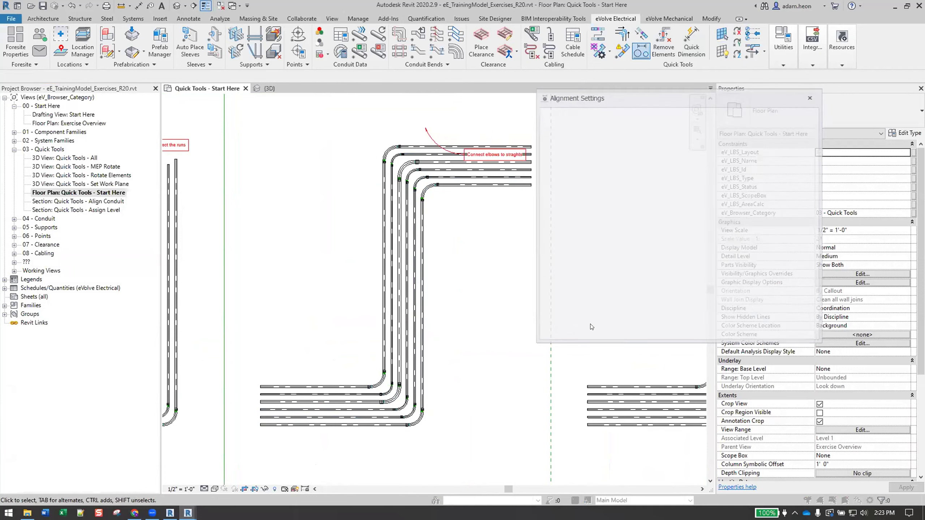
pyautogui.click(579, 311)
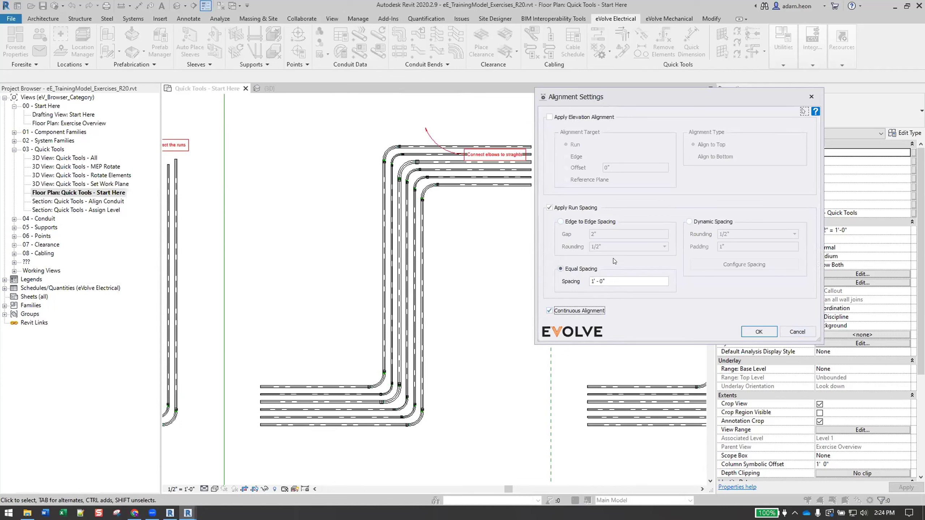
# - Apply edge-to-edge spacing to the horizontal elbowed runs against one stationary run
pyautogui.click(591, 222)
pyautogui.click(758, 331)
pyautogui.moveTo(340, 434); pyautogui.dragTo(265, 287)
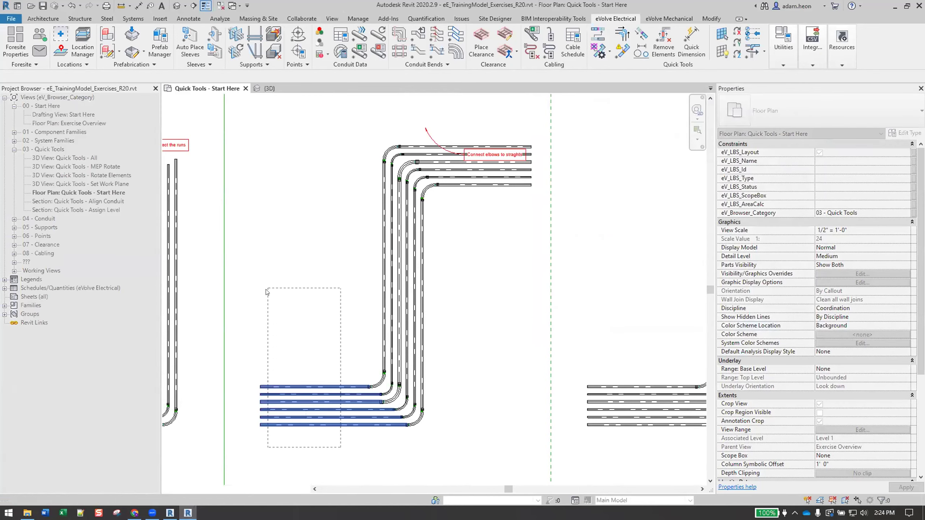
pyautogui.click(426, 270)
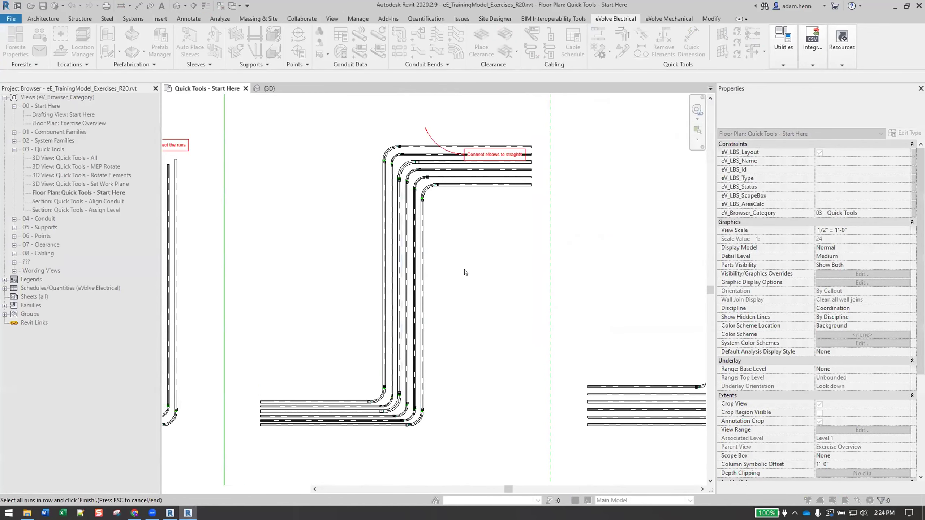
pyautogui.click(422, 270)
pyautogui.click(502, 150)
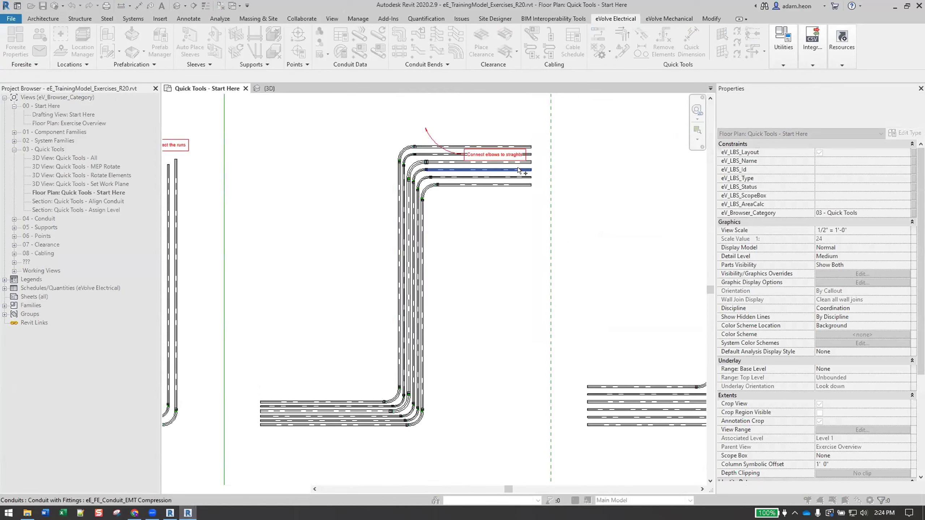
pyautogui.click(50, 76)
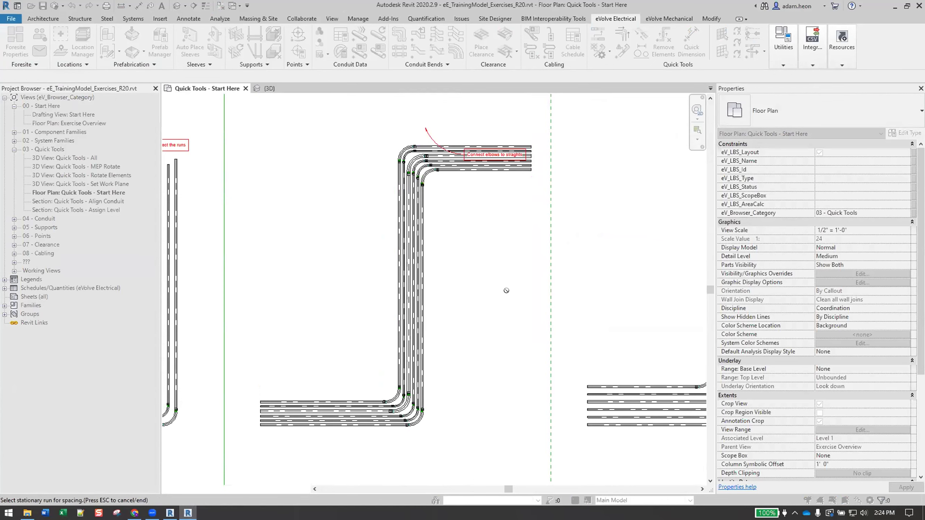
pyautogui.press('Escape')
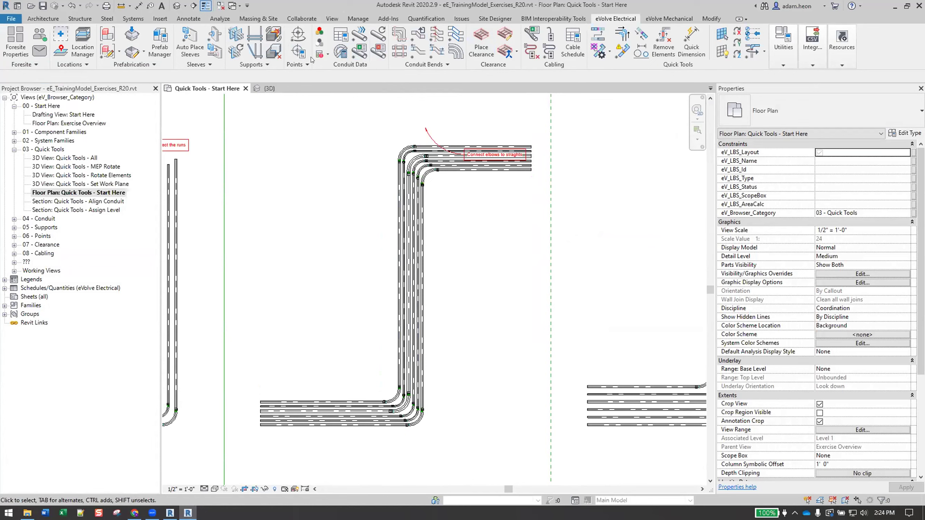
pyautogui.click(642, 51)
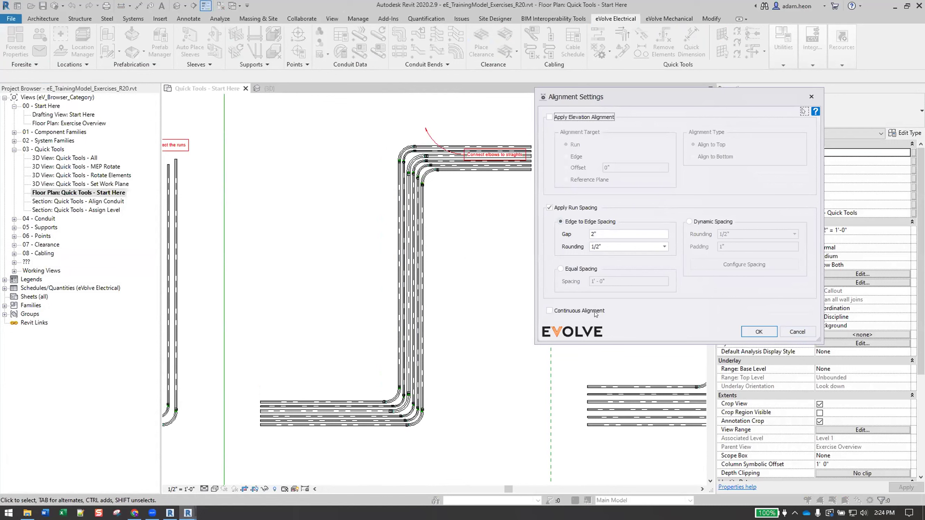
# - Cancel the alignment settings, pan across the exercises, and open 3D View: Quick Tools - Set Work Plane
pyautogui.click(579, 311)
pyautogui.click(797, 332)
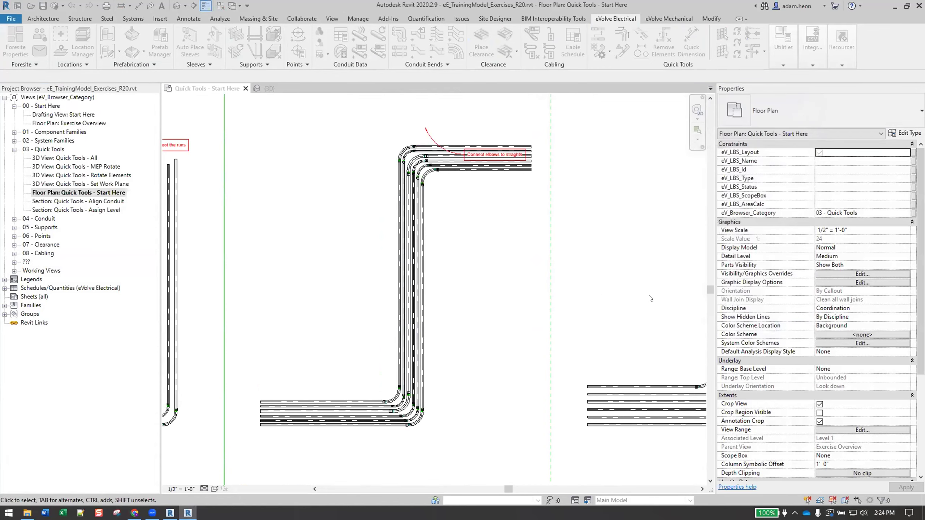
pyautogui.scroll(-5, 495, 261)
pyautogui.moveTo(569, 261); pyautogui.dragTo(277, 121, button='middle')
pyautogui.scroll(3, 496, 300)
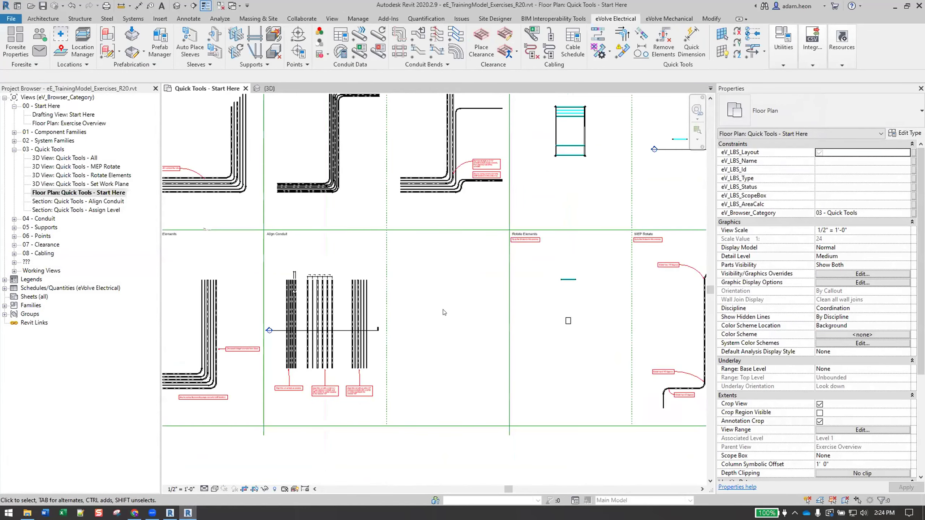
pyautogui.scroll(2, 423, 286)
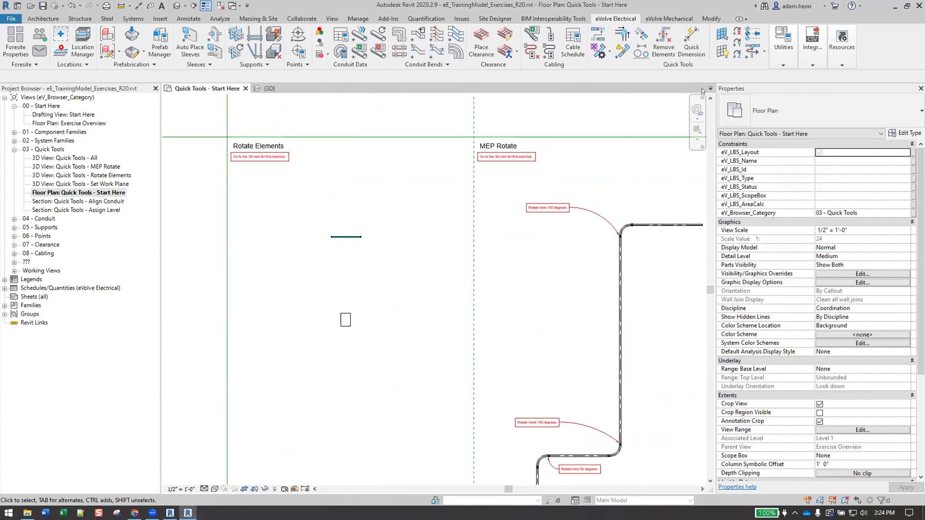
pyautogui.moveTo(319, 236); pyautogui.dragTo(499, 344, button='middle')
pyautogui.scroll(-3, 432, 247)
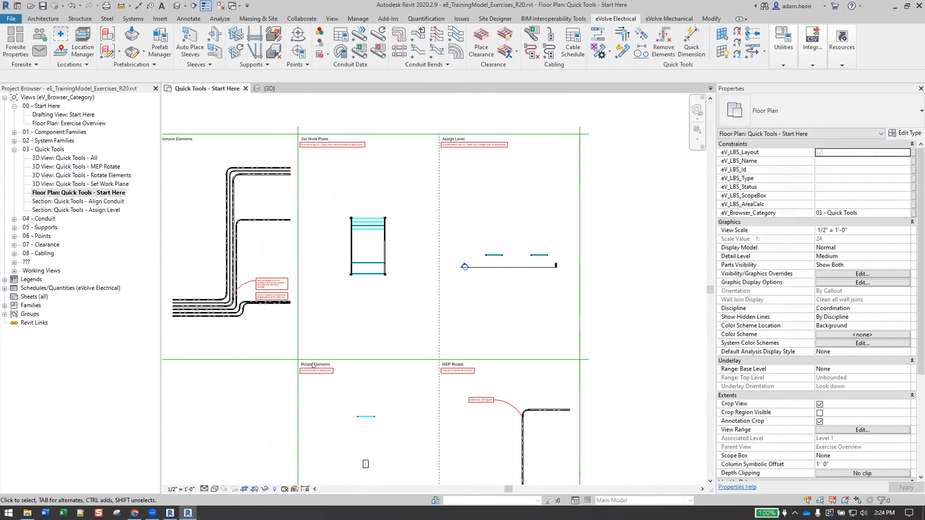
pyautogui.scroll(2, 367, 226)
pyautogui.moveTo(399, 198); pyautogui.dragTo(400, 252, button='middle')
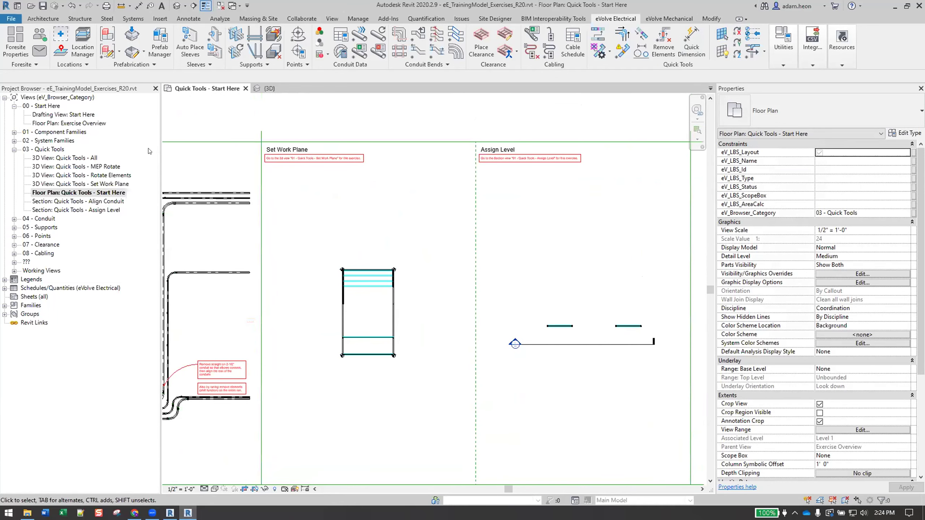
pyautogui.doubleClick(113, 184)
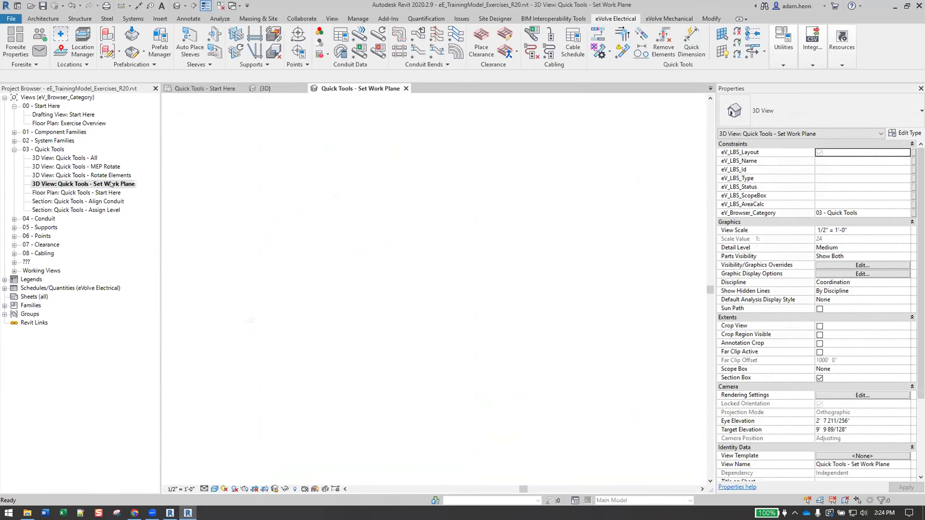
# - Use eVolve Set Work Plane to make the top angled-steel beam's face the work plane
pyautogui.scroll(5, 420, 266)
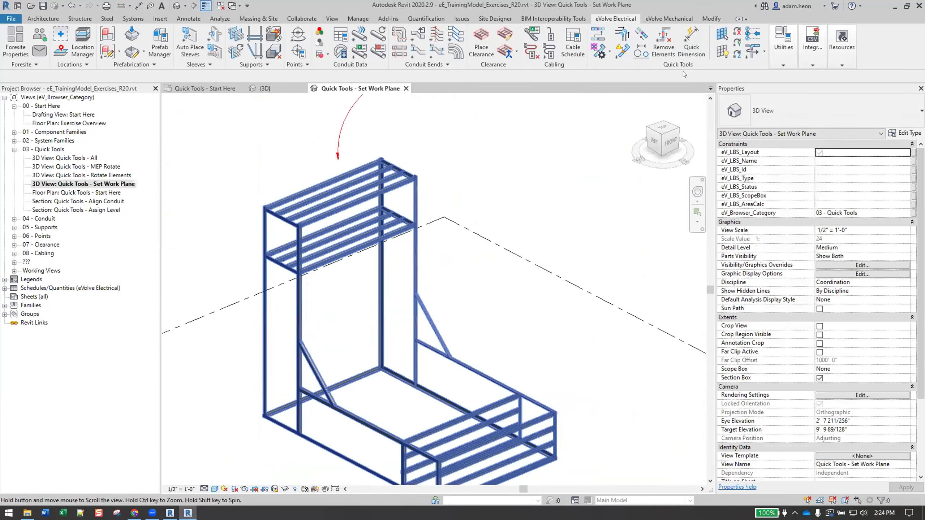
pyautogui.click(57, 20)
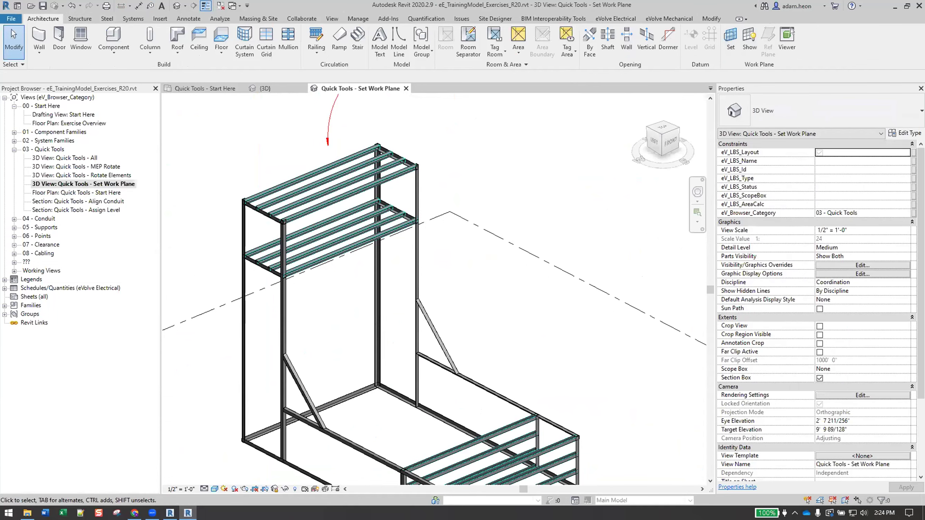
pyautogui.click(630, 19)
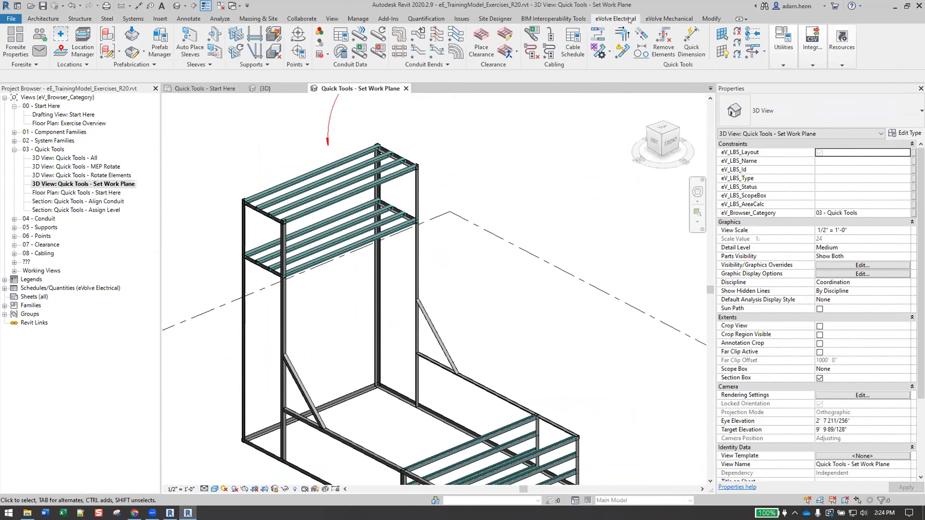
pyautogui.click(727, 40)
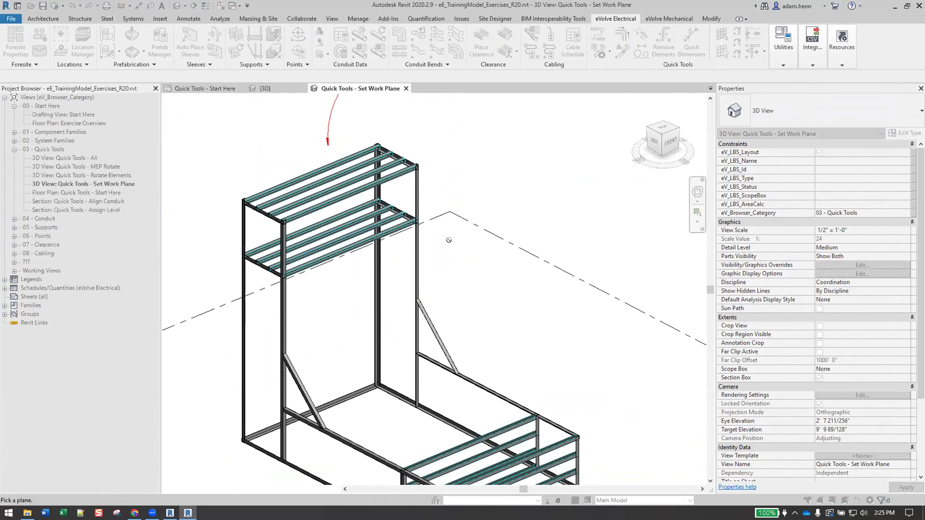
pyautogui.scroll(6, 252, 219)
pyautogui.scroll(-5, 249, 217)
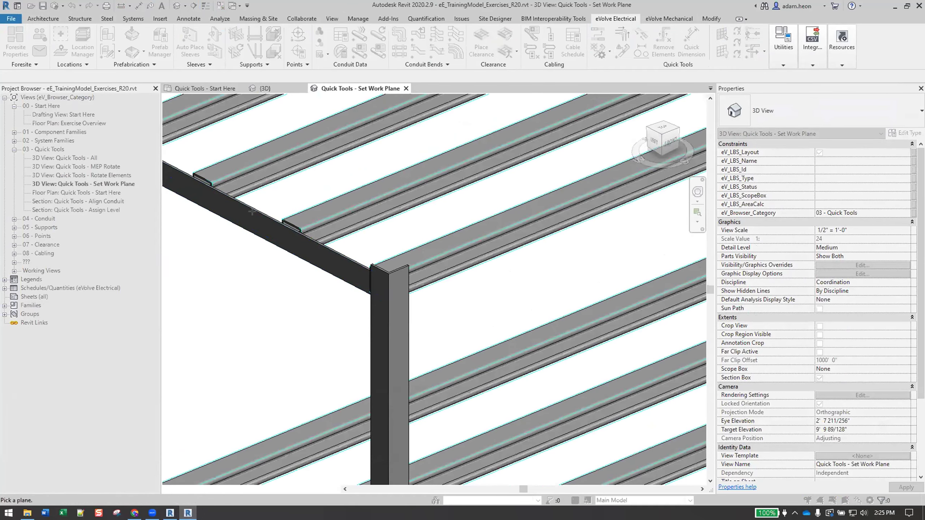
pyautogui.scroll(3, 509, 204)
pyautogui.scroll(-3, 527, 182)
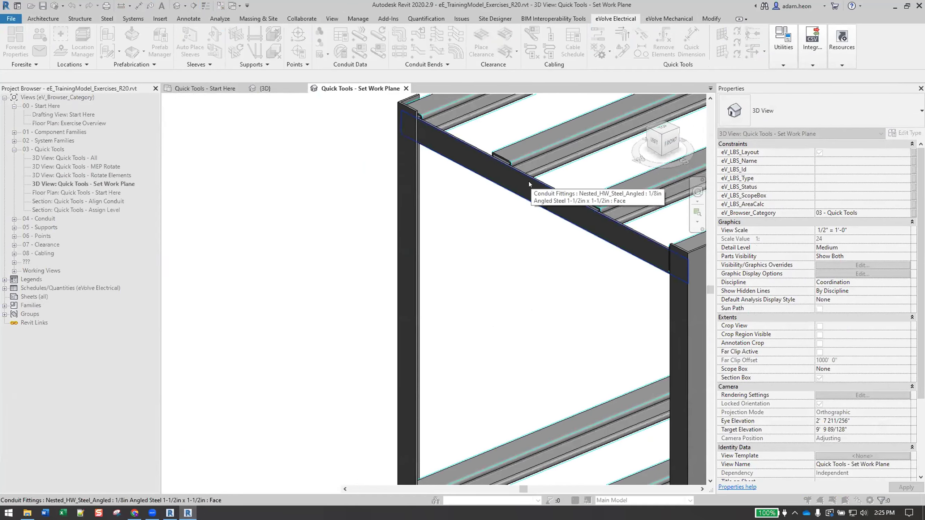
pyautogui.click(529, 181)
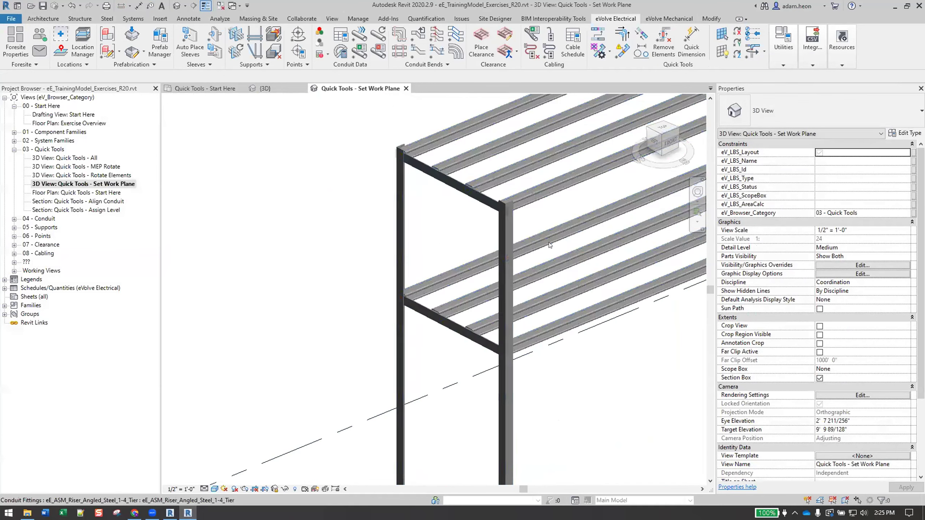
# - Select the whole steel skid frame in the 3D view
pyautogui.scroll(6, 387, 130)
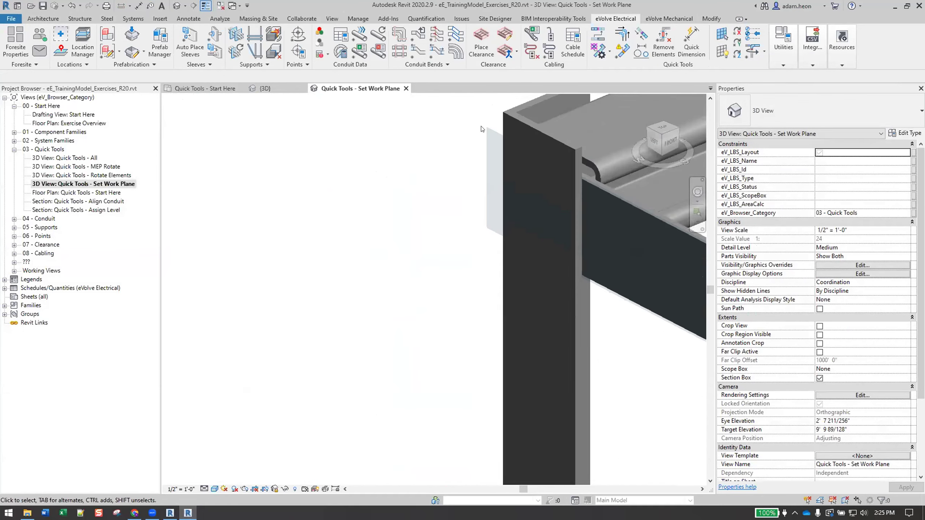
pyautogui.scroll(-2, 482, 166)
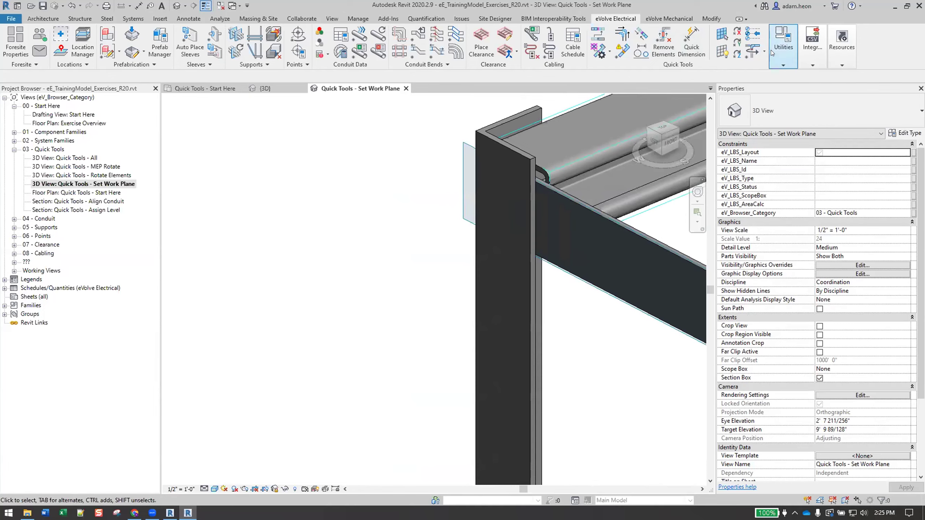
pyautogui.click(722, 51)
pyautogui.scroll(-5, 348, 189)
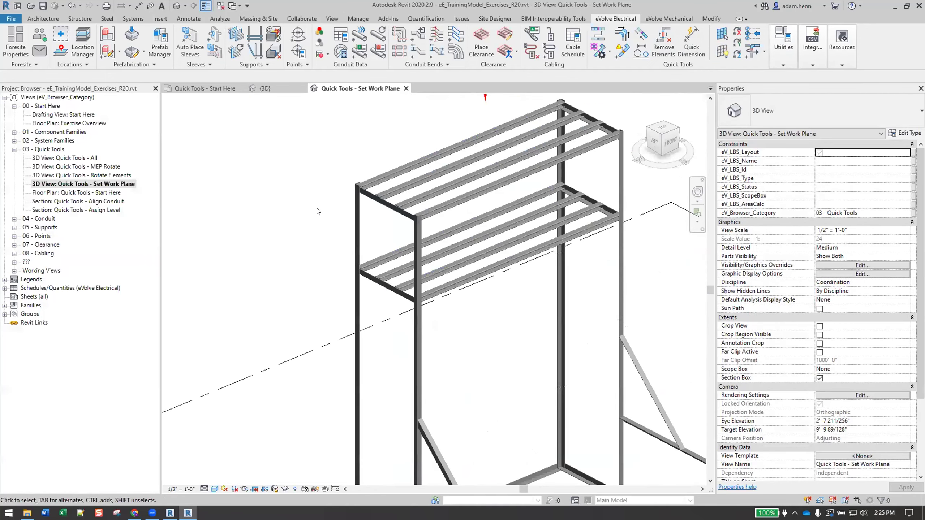
pyautogui.click(357, 197)
pyautogui.press('Escape')
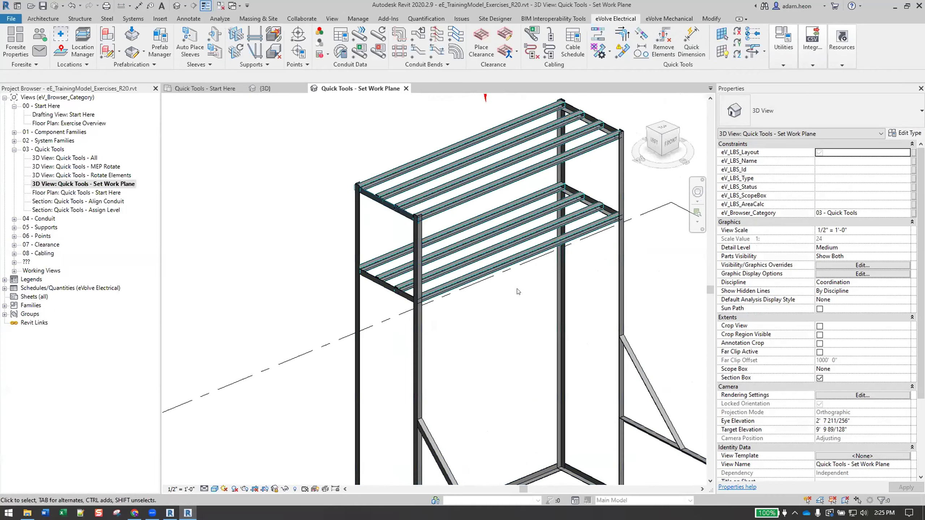
pyautogui.scroll(-5, 587, 212)
pyautogui.press('d')
pyautogui.scroll(-1, 542, 254)
pyautogui.click(474, 207)
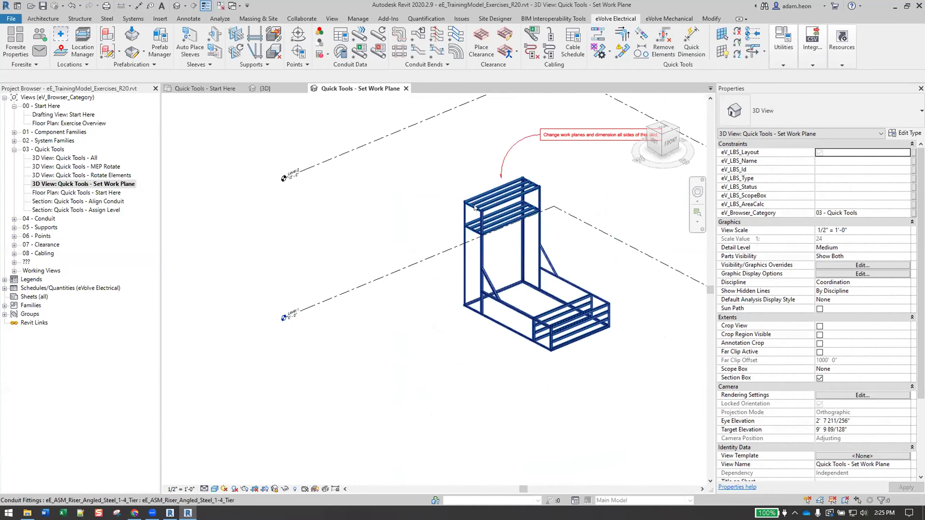
# - Place a 1'-10 7/8" aligned dimension on the skid's short top edge
pyautogui.moveTo(475, 211); pyautogui.dragTo(466, 227, button='middle')
pyautogui.press('Escape')
pyautogui.press('d')
pyautogui.press('i')
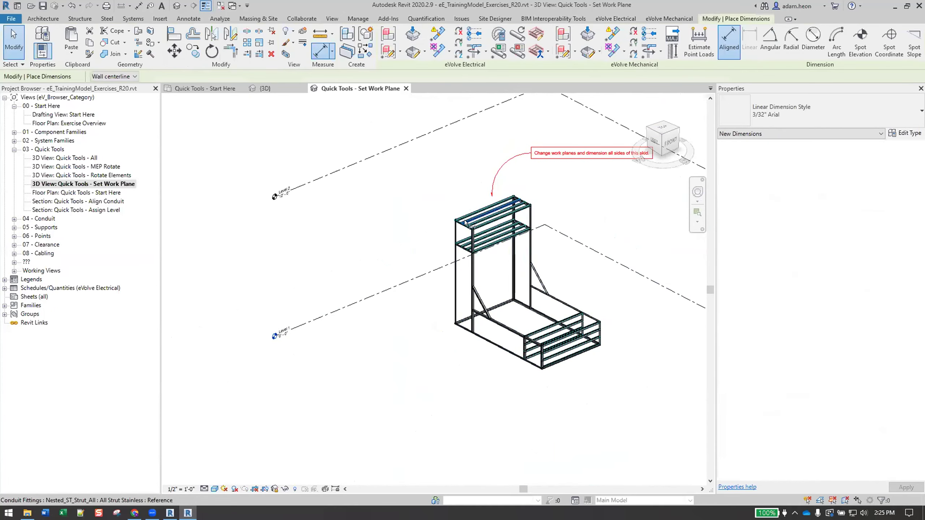
pyautogui.click(465, 227)
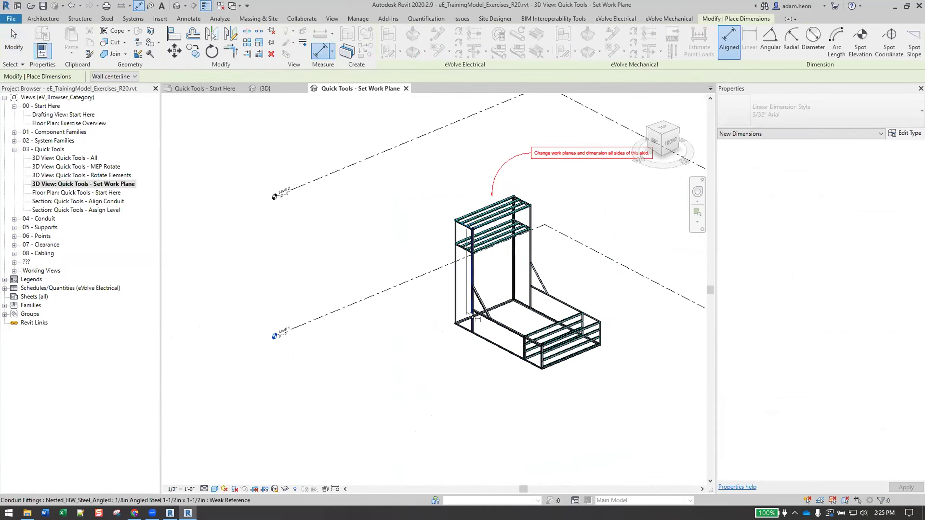
pyautogui.scroll(4, 457, 220)
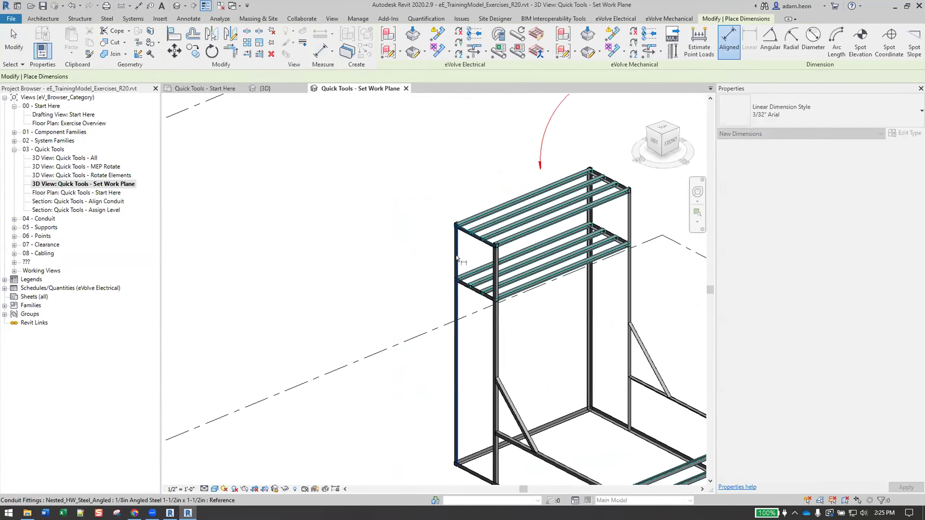
pyautogui.click(500, 283)
pyautogui.click(475, 166)
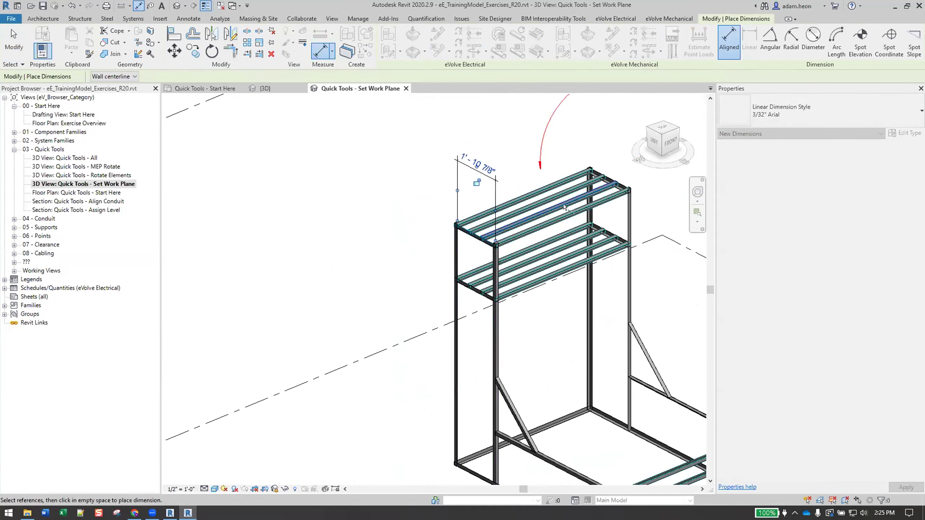
pyautogui.press('Escape')
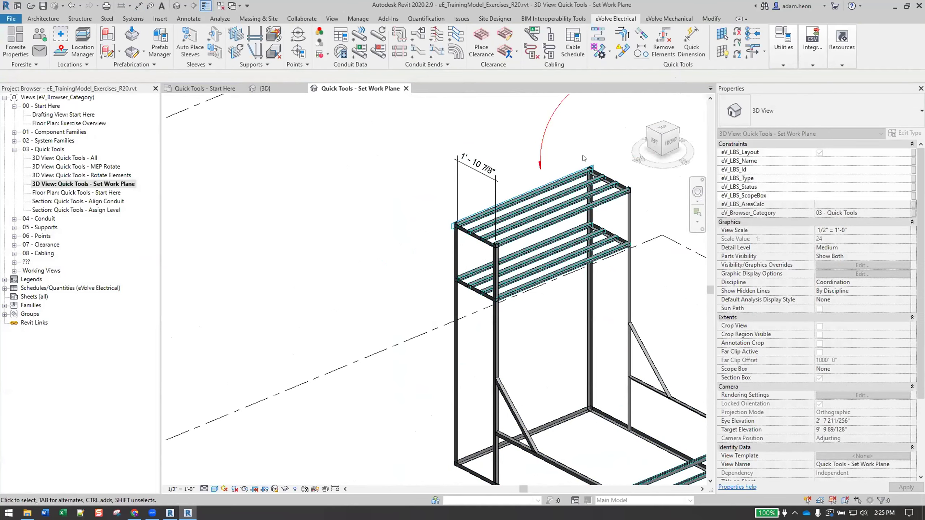
# - Place a 5'-11 3/8" aligned dimension along the top strut and fit the skid in view
pyautogui.press('d')
pyautogui.press('i')
pyautogui.click(615, 184)
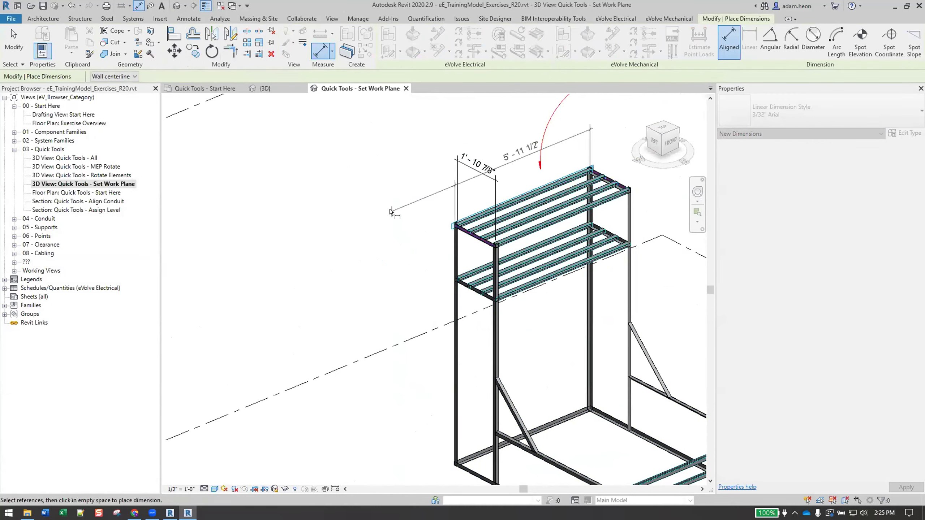
pyautogui.press('Escape')
pyautogui.press('Escape')
pyautogui.press('d')
pyautogui.press('i')
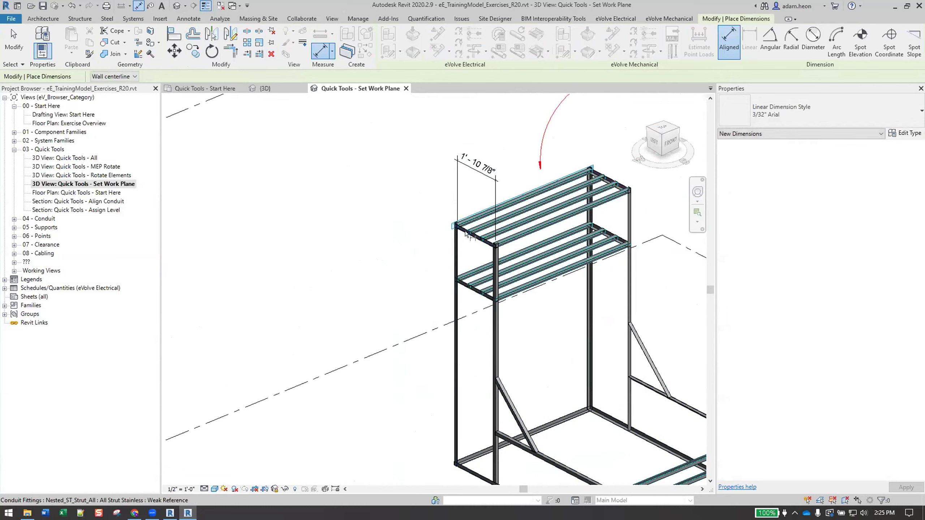
pyautogui.click(467, 232)
pyautogui.click(590, 168)
pyautogui.click(590, 99)
pyautogui.press('Escape')
pyautogui.press('Escape')
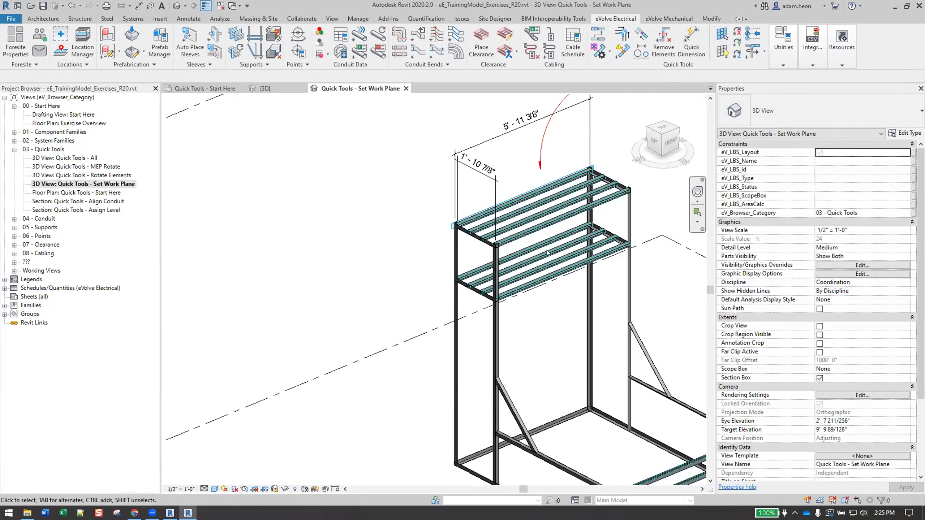
pyautogui.click(697, 212)
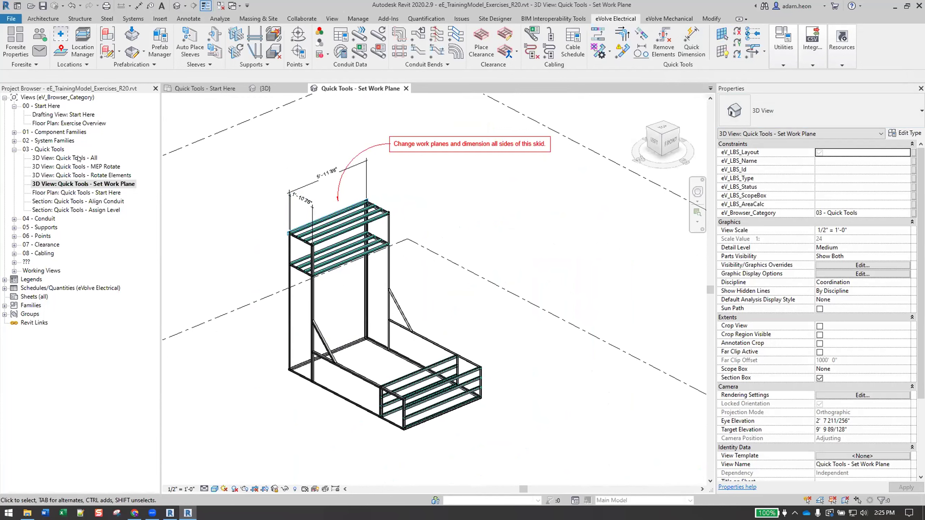
# - Open the MEP Rotate and Rotate Elements views, then choose Set Angle from the rotate drop-down
pyautogui.doubleClick(95, 167)
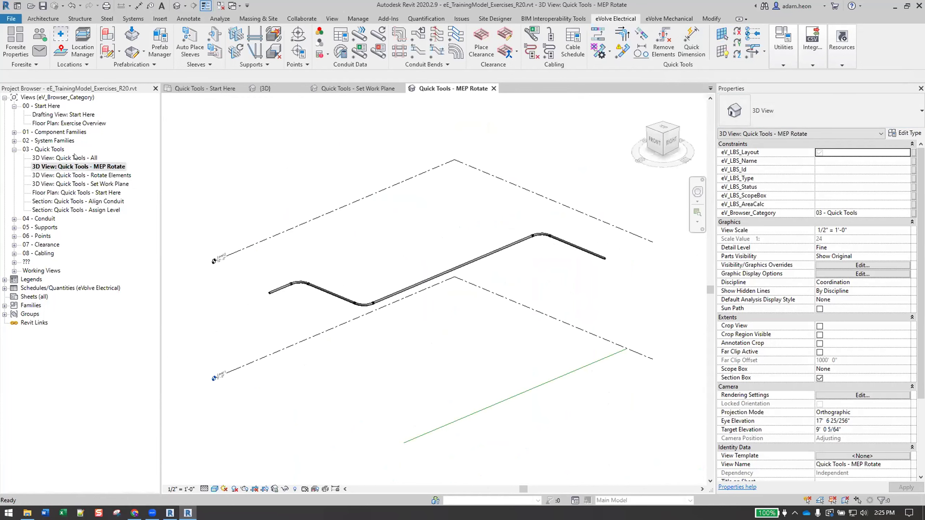
pyautogui.doubleClick(118, 176)
pyautogui.scroll(3, 472, 372)
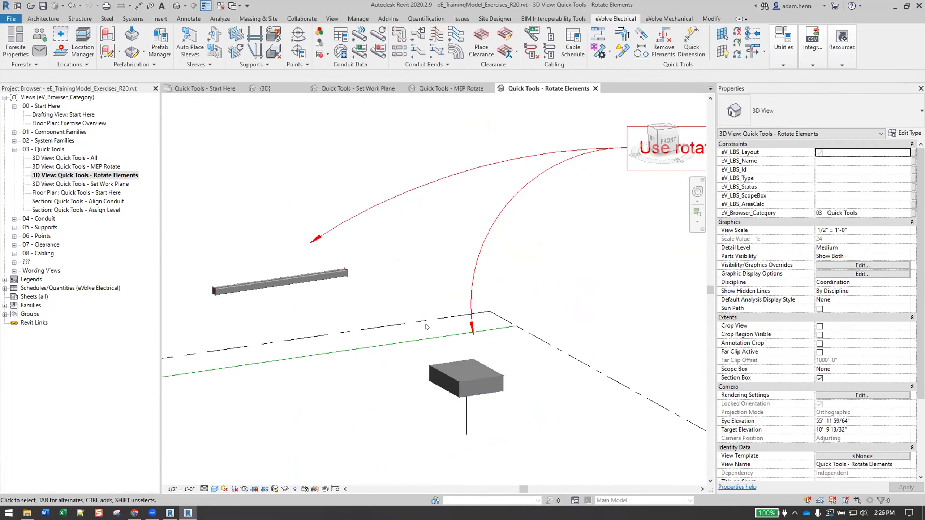
pyautogui.scroll(-2, 472, 373)
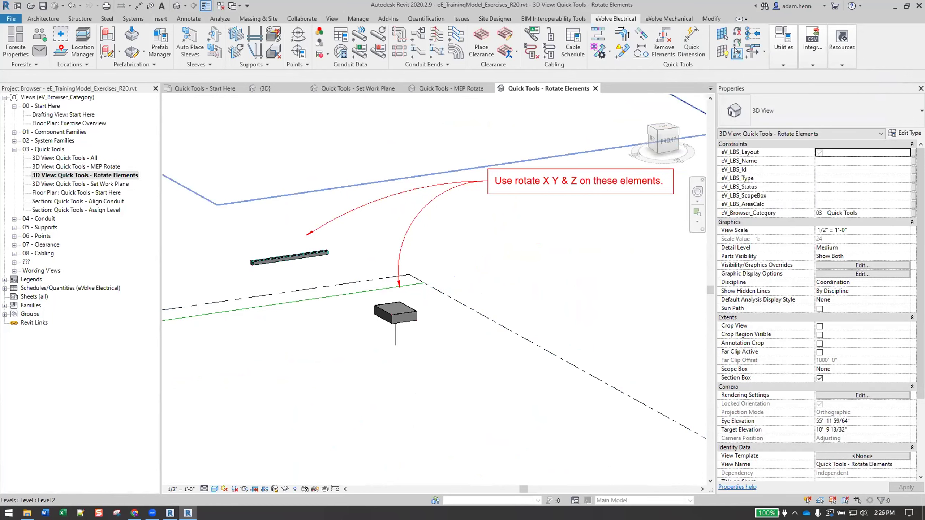
pyautogui.click(764, 51)
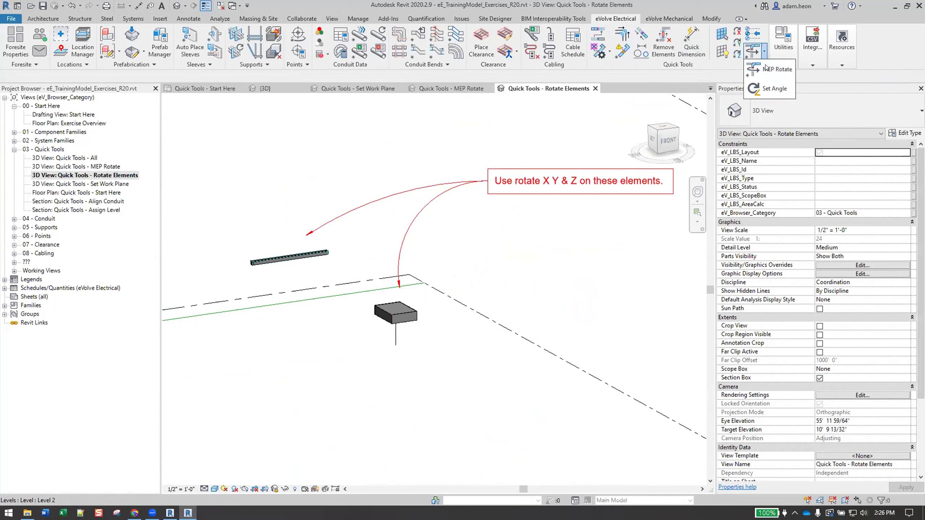
pyautogui.click(764, 93)
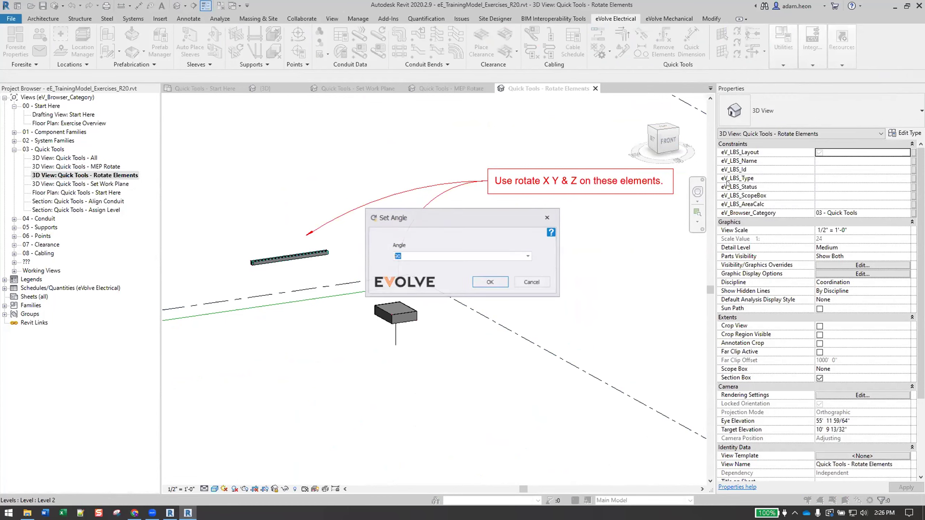
# - Keep the 90° rotation angle and flip the pullbox over with two 90° rotations
pyautogui.click(531, 283)
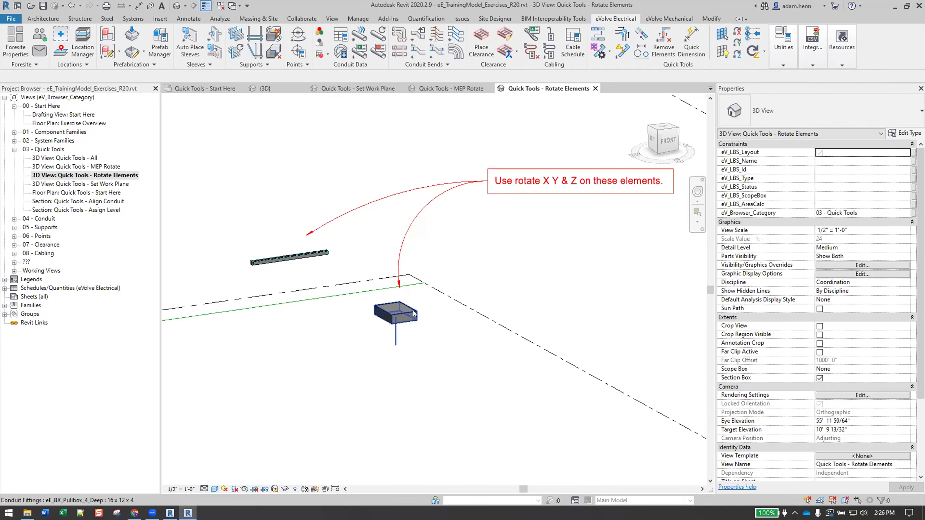
pyautogui.click(413, 313)
pyautogui.click(736, 47)
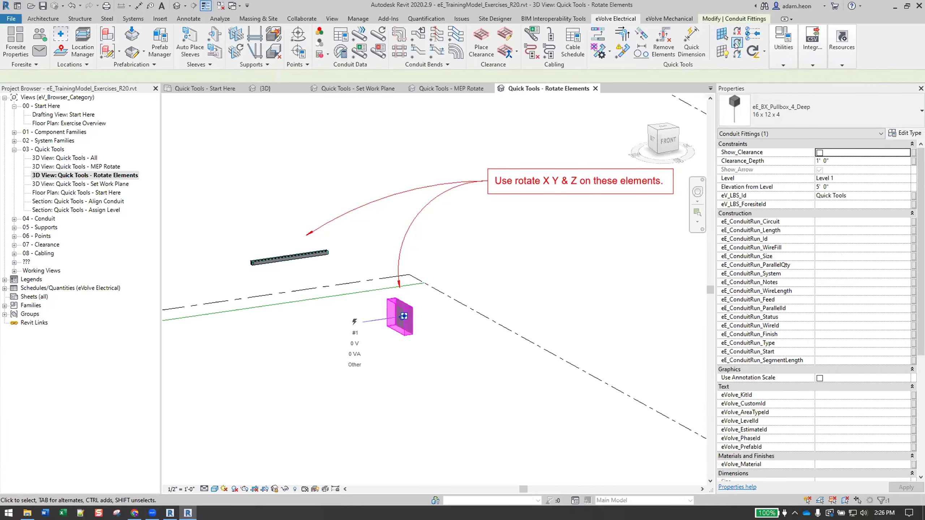
pyautogui.click(736, 44)
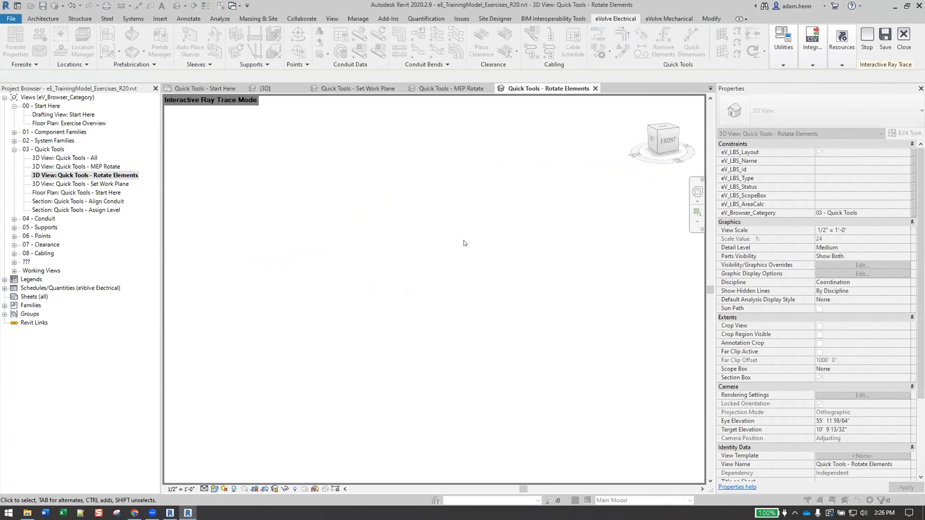
pyautogui.click(405, 319)
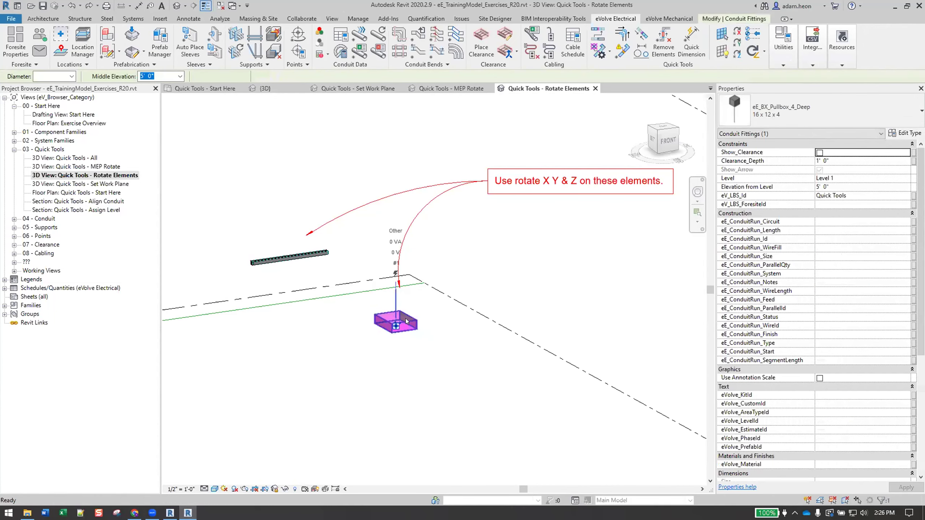
pyautogui.click(474, 310)
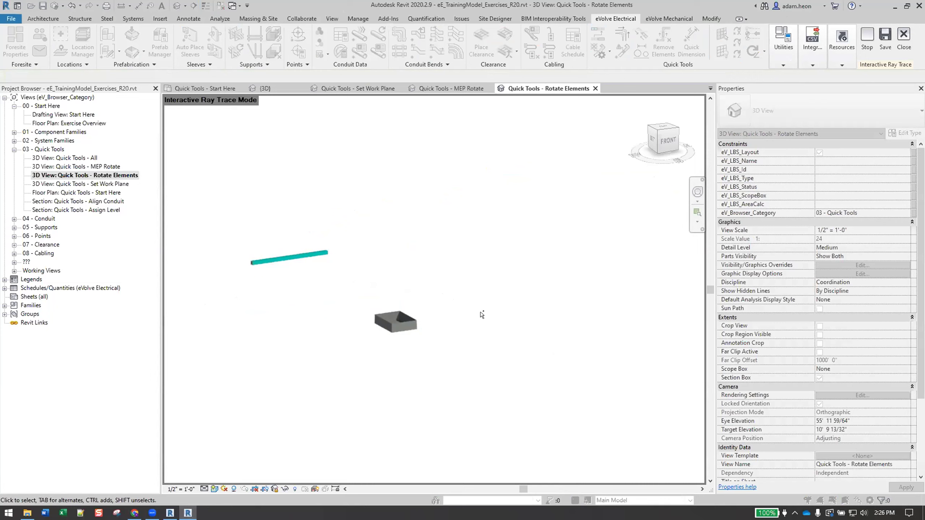
pyautogui.click(781, 63)
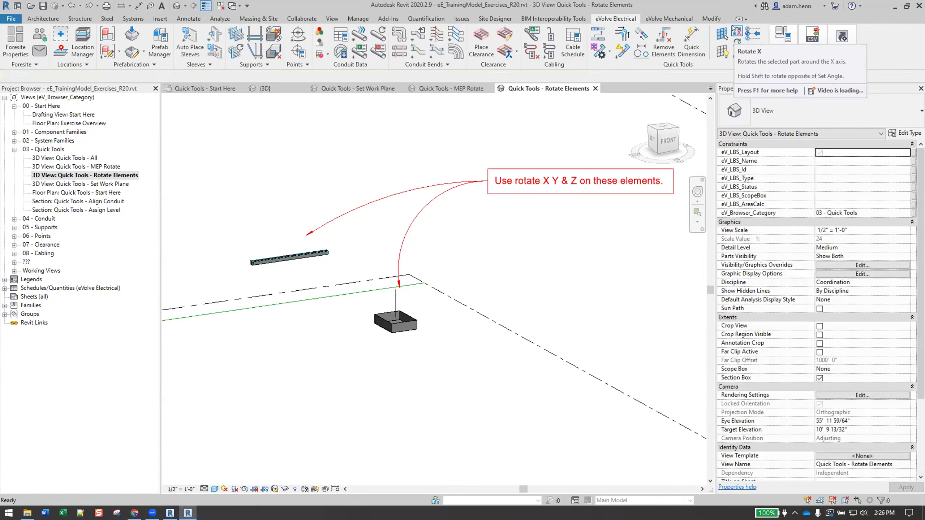
# - Rotate the strut in 90° steps about its X axis to stand it upright
pyautogui.click(289, 257)
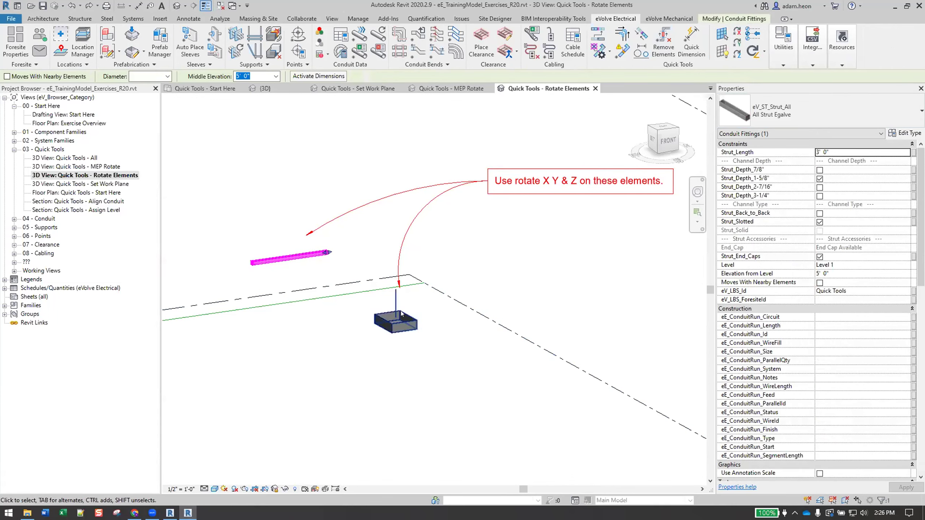
pyautogui.click(736, 35)
pyautogui.click(738, 42)
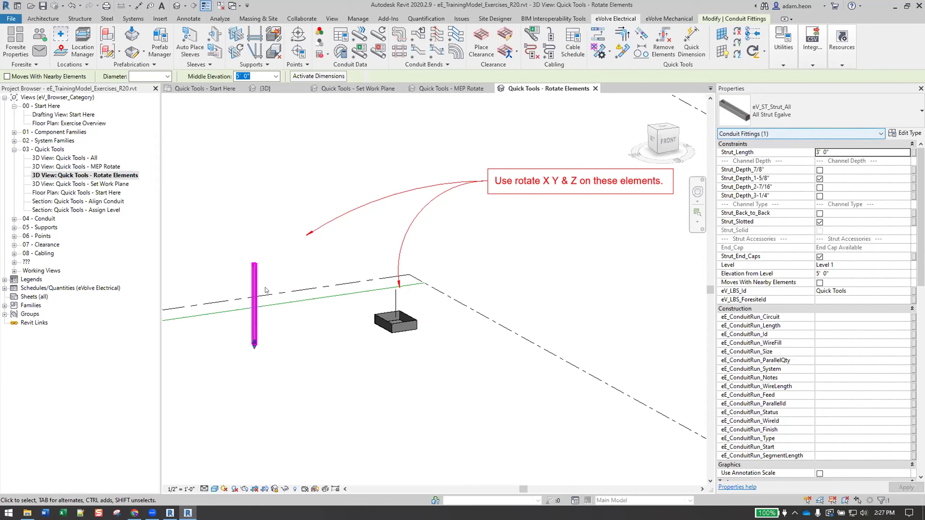
pyautogui.click(739, 42)
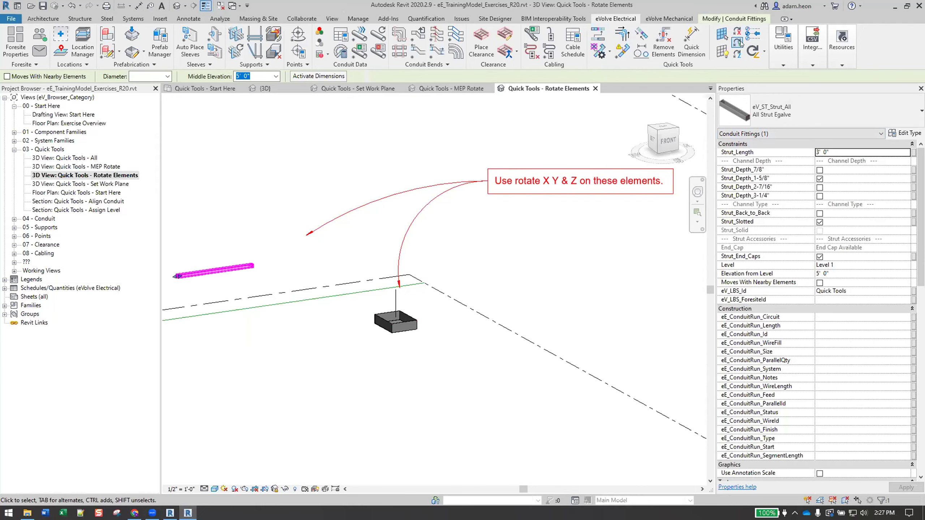
pyautogui.click(739, 40)
pyautogui.click(740, 40)
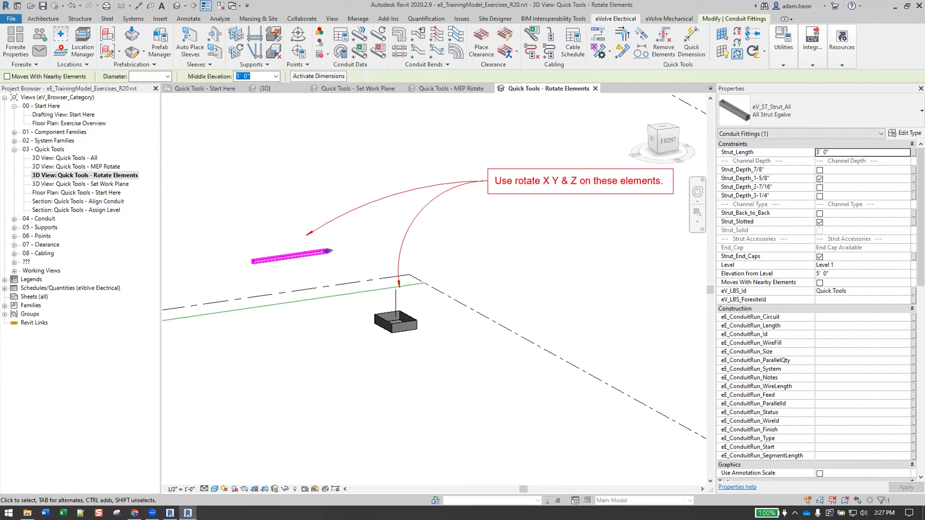
# - Turn the strut about another axis until it lies horizontal alongside the run line
pyautogui.click(737, 53)
pyautogui.click(738, 52)
pyautogui.click(737, 52)
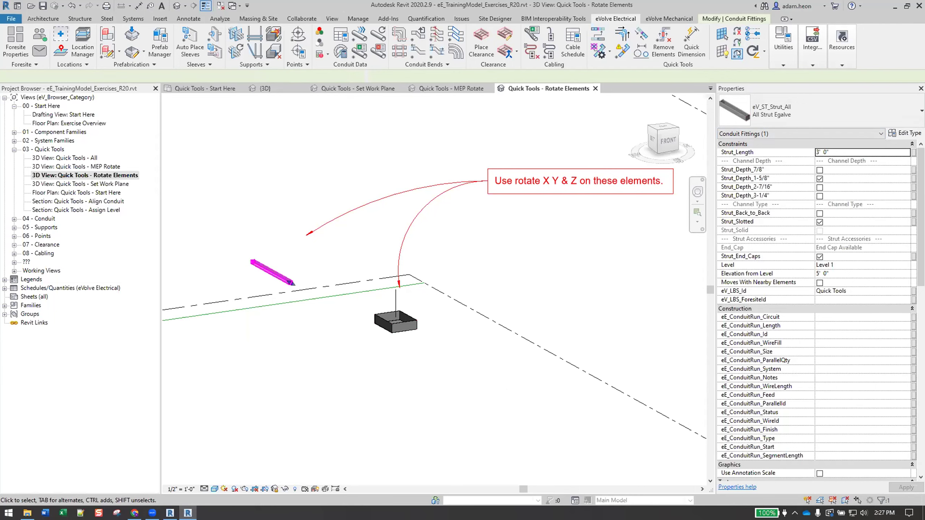
pyautogui.click(737, 53)
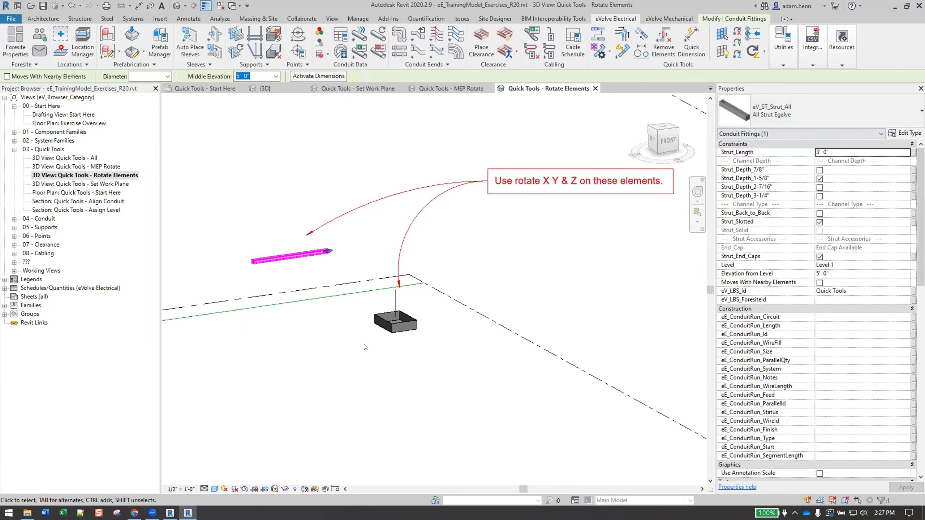
pyautogui.scroll(-1, 364, 345)
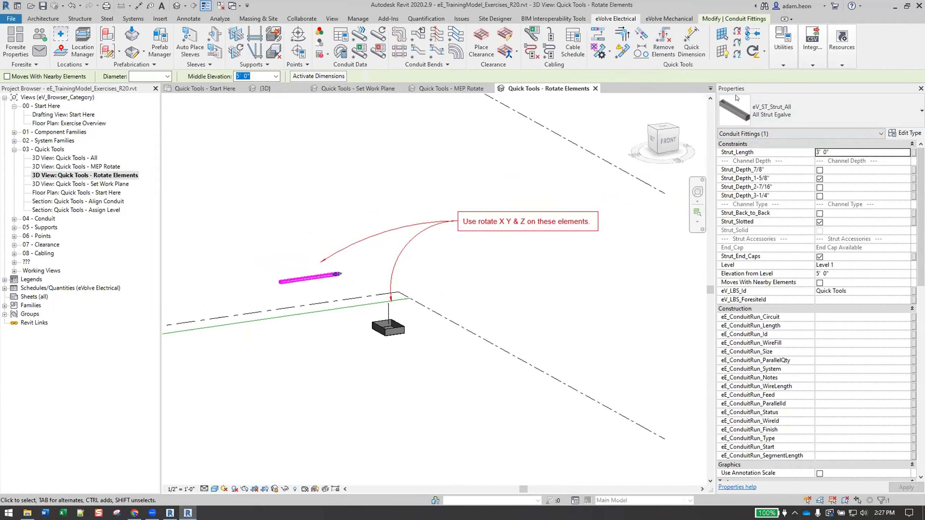
pyautogui.scroll(-2, 358, 315)
pyautogui.press('Escape')
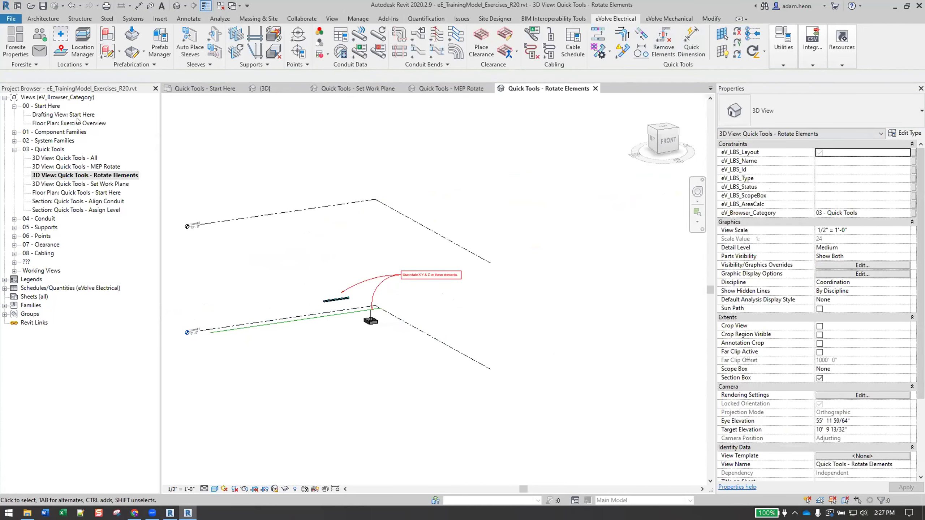
# - Open the MEP Rotate 3D view and bring the conduit bend into view
pyautogui.doubleClick(111, 166)
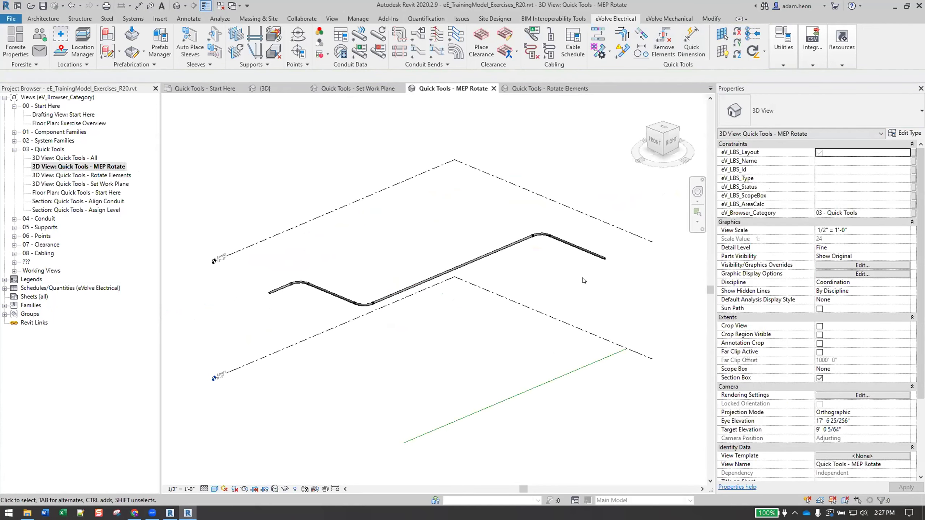
pyautogui.scroll(3, 451, 218)
pyautogui.scroll(-1, 451, 219)
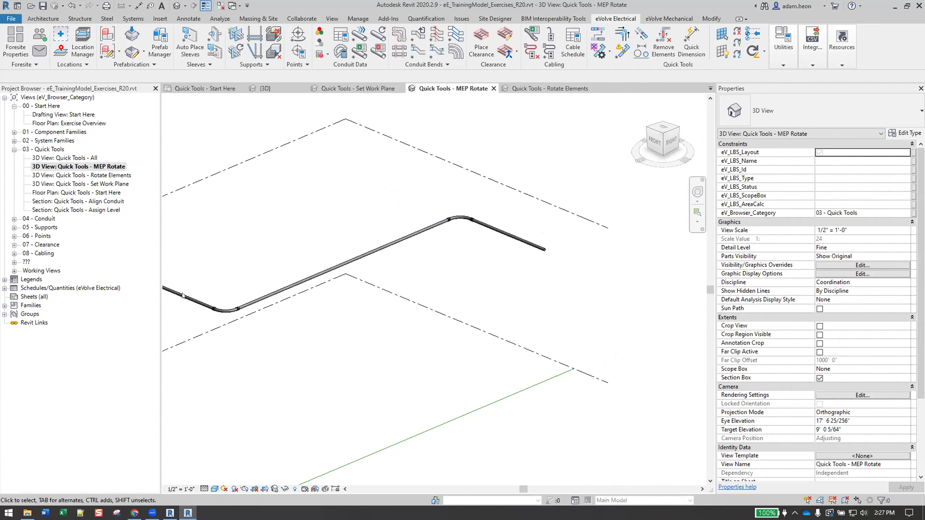
pyautogui.scroll(-2, 512, 237)
pyautogui.scroll(6, 579, 259)
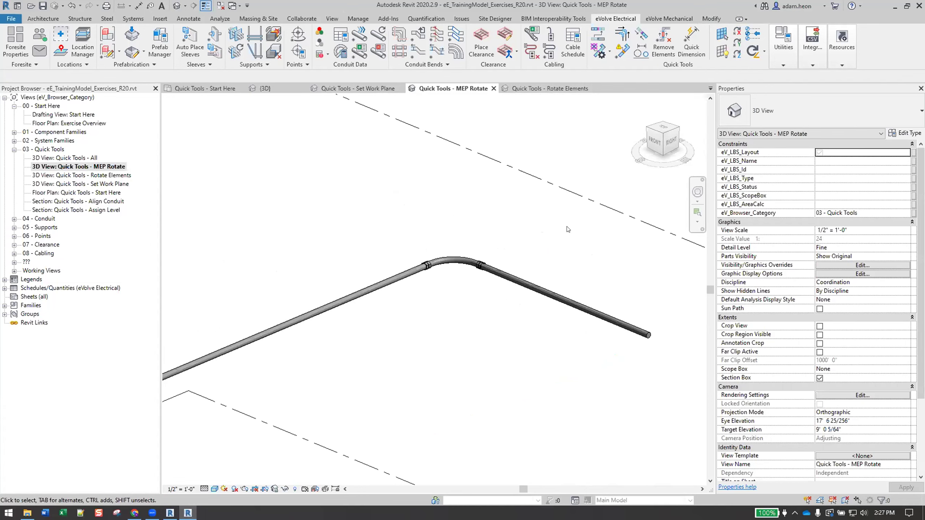
pyautogui.moveTo(509, 241); pyautogui.dragTo(427, 218, button='middle')
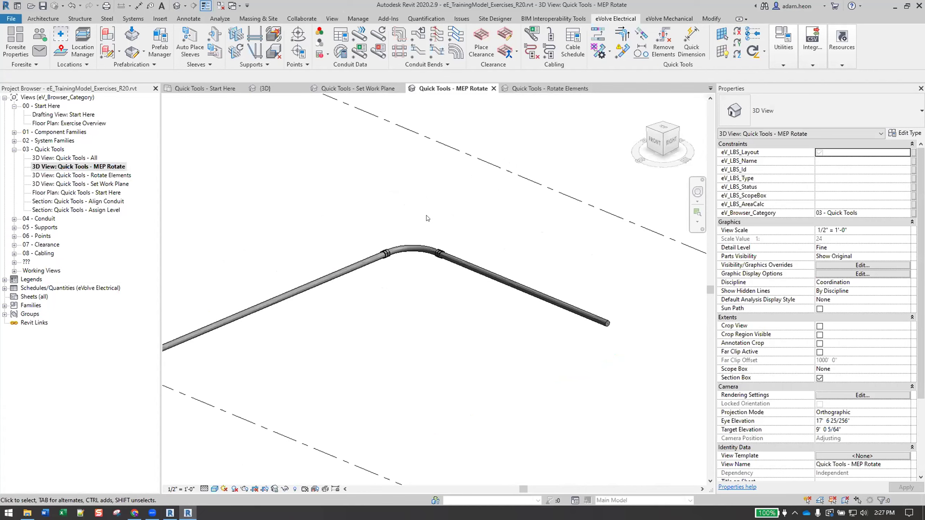
pyautogui.moveTo(481, 229); pyautogui.dragTo(414, 314)
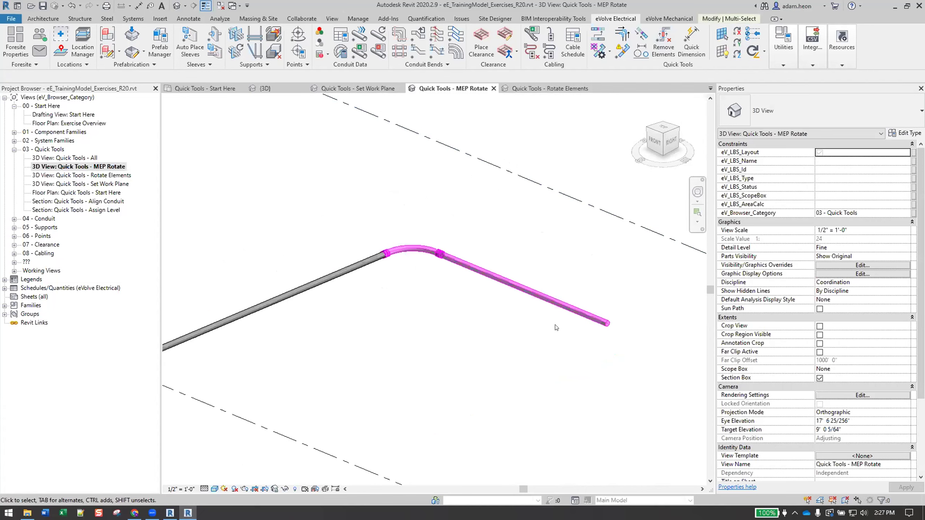
pyautogui.click(604, 278)
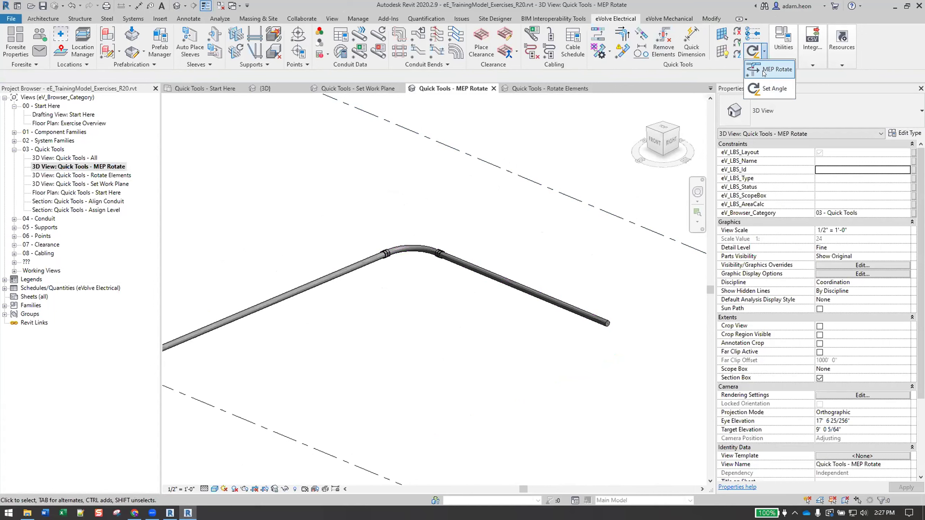
# - Rotate the elbow and right conduit with eVolve MEP Rotate into a vertical riser
pyautogui.click(752, 50)
pyautogui.moveTo(482, 243); pyautogui.dragTo(407, 296)
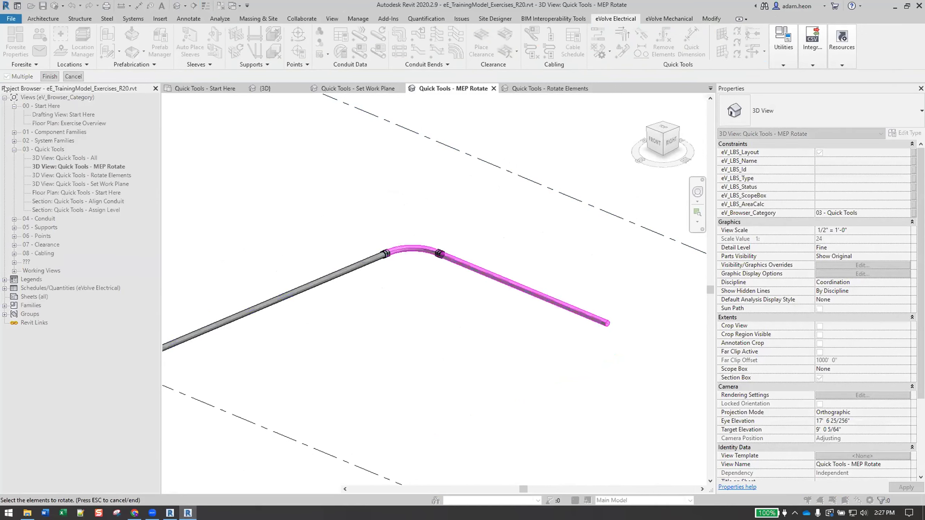
pyautogui.click(49, 77)
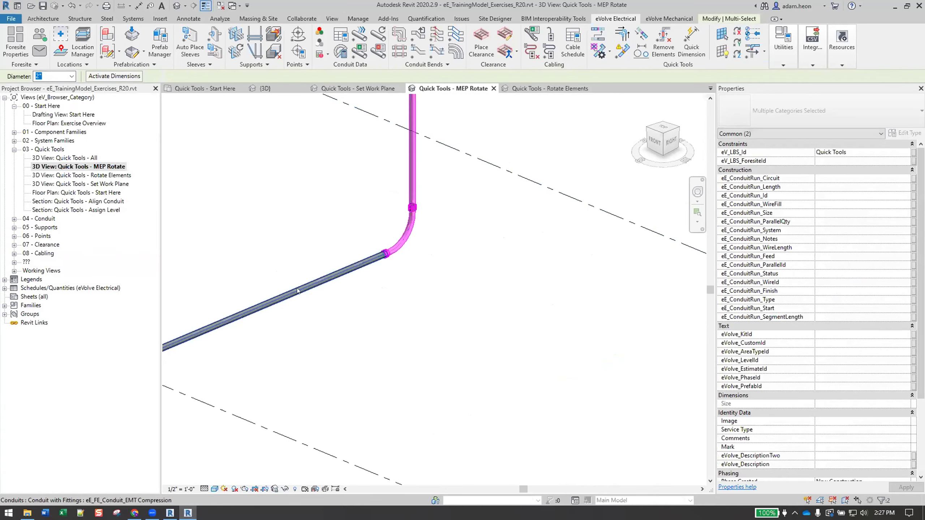
pyautogui.moveTo(297, 291); pyautogui.dragTo(326, 360, button='middle')
pyautogui.press('ctrl')
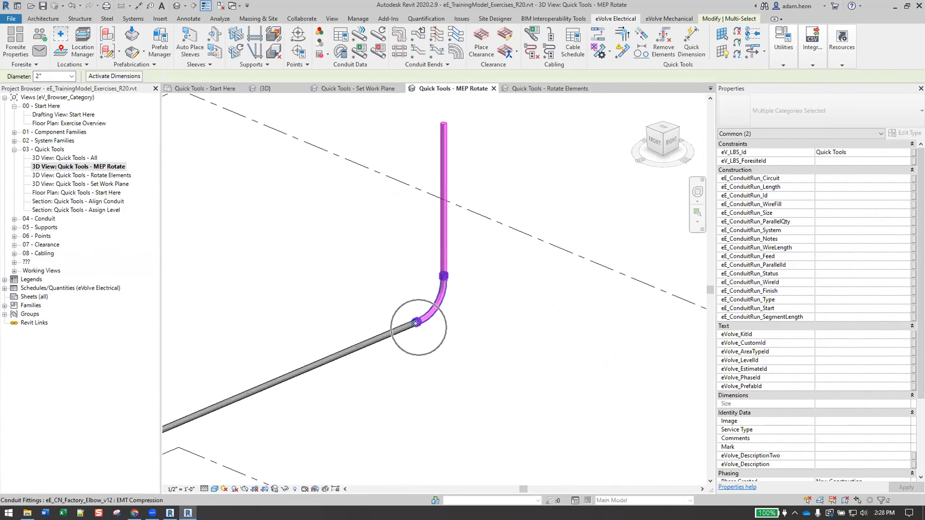
# - Review the whole conduit run, then undo the riser rotation
pyautogui.click(481, 346)
pyautogui.scroll(-3, 597, 352)
pyautogui.moveTo(573, 364); pyautogui.dragTo(584, 289, button='middle')
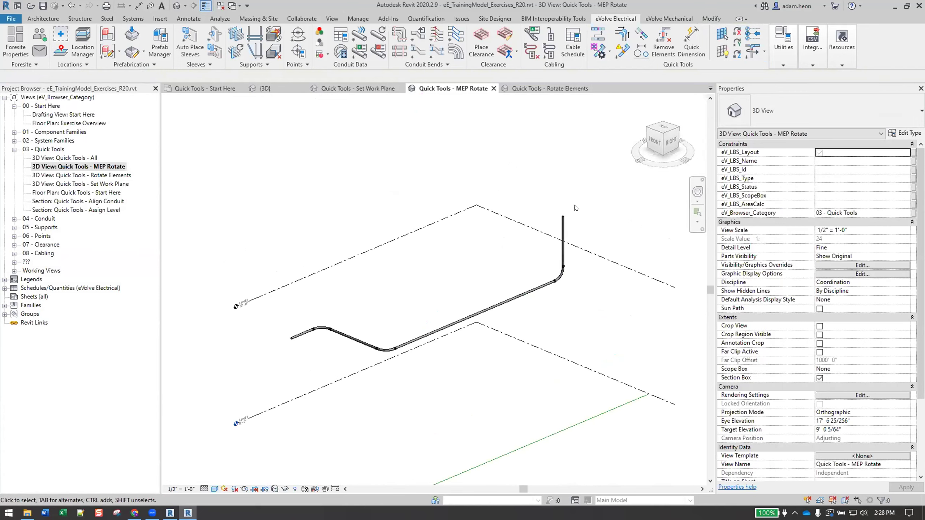
pyautogui.hotkey('ctrl', 'z')
pyautogui.moveTo(558, 294); pyautogui.dragTo(540, 267, button='middle')
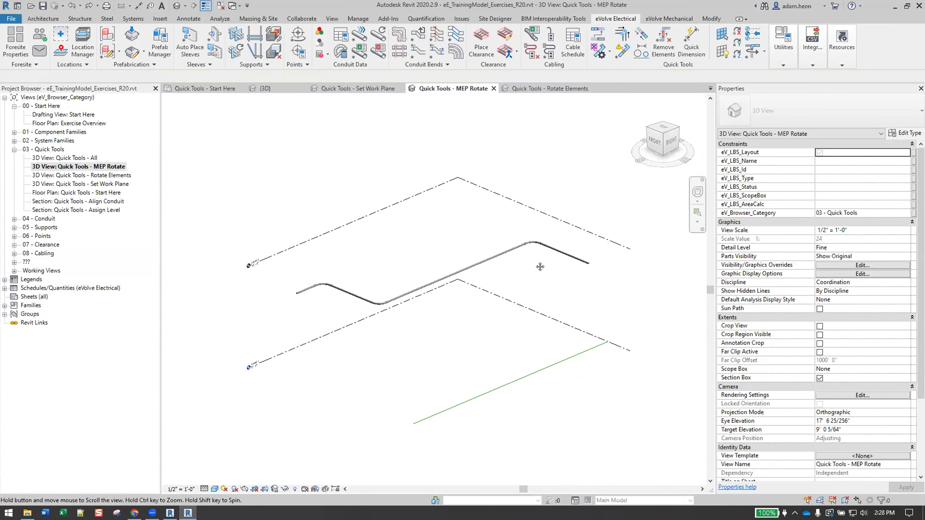
pyautogui.moveTo(562, 276); pyautogui.dragTo(516, 230)
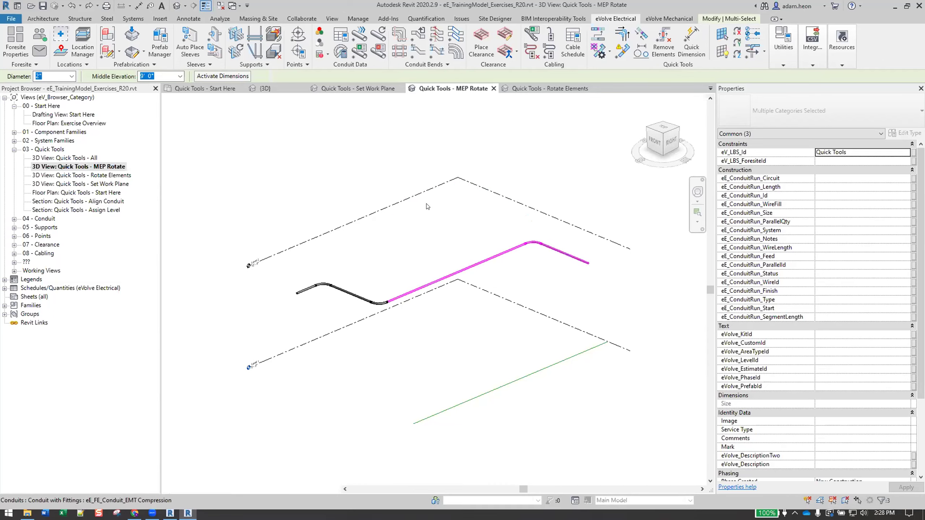
pyautogui.press('Escape')
pyautogui.moveTo(573, 278)
pyautogui.mouseDown()
pyautogui.moveTo(496, 227)
pyautogui.moveTo(542, 266)
pyautogui.moveTo(526, 250)
pyautogui.mouseUp()
pyautogui.press('Escape')
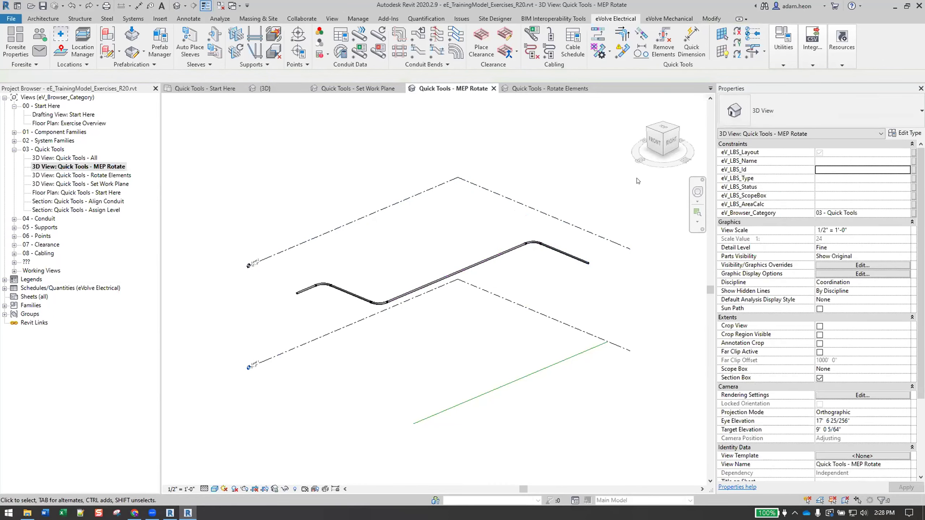
pyautogui.click(753, 50)
pyautogui.moveTo(560, 265); pyautogui.dragTo(496, 202)
pyautogui.click(50, 76)
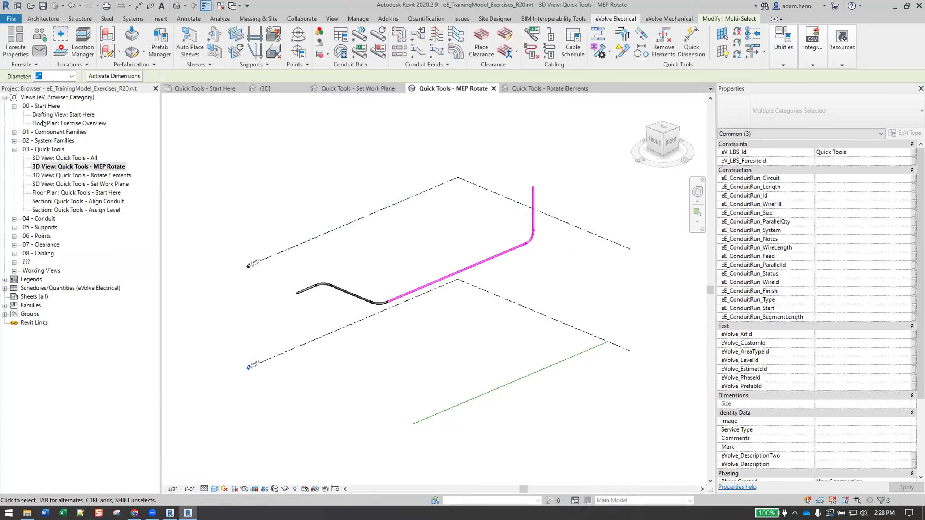
pyautogui.click(396, 297)
pyautogui.hotkey('ctrl', 'z')
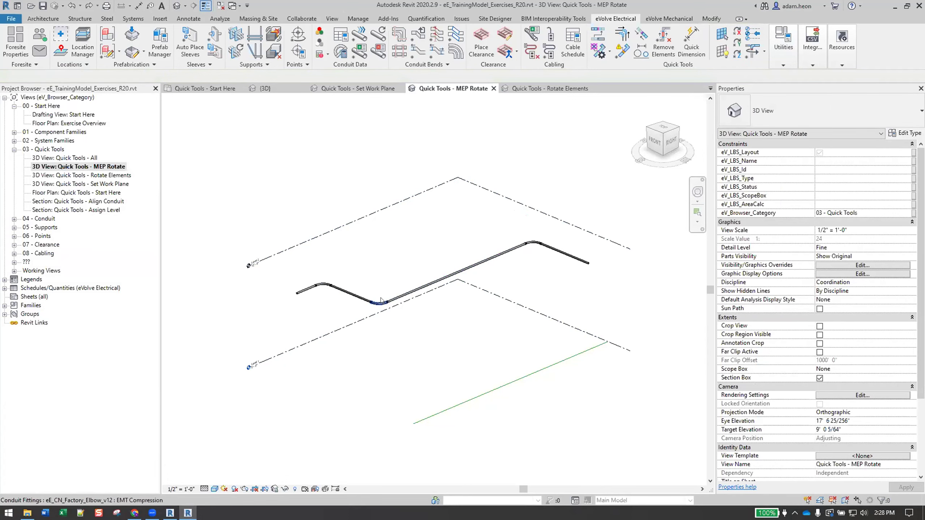
pyautogui.click(752, 51)
pyautogui.click(546, 249)
pyautogui.click(455, 273)
pyautogui.click(378, 303)
pyautogui.click(50, 76)
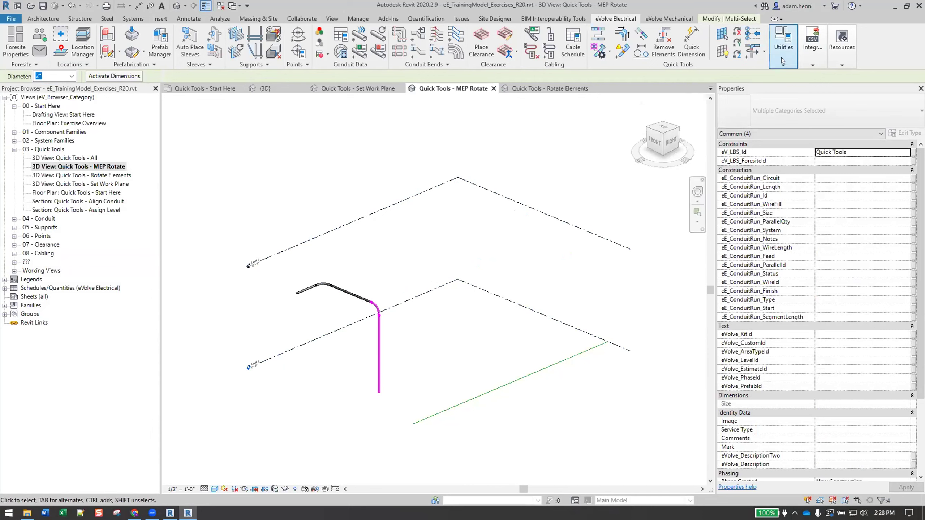
pyautogui.click(783, 42)
pyautogui.click(752, 51)
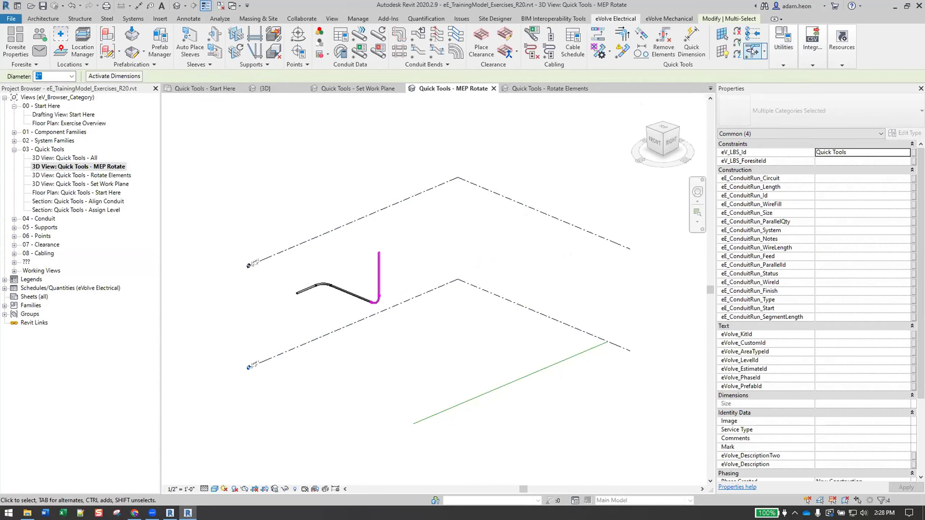
pyautogui.click(571, 274)
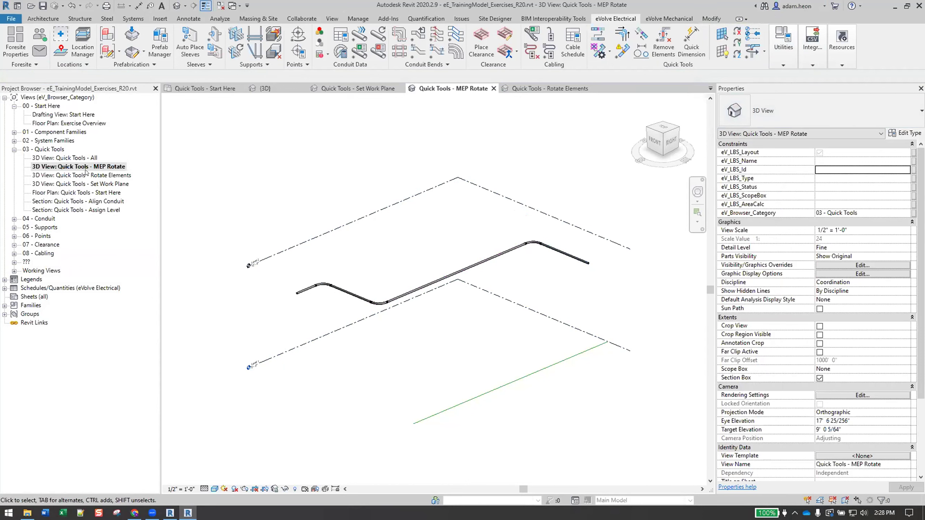
# - Open the Quick Tools - Assign Level section and zoom it to fit
pyautogui.doubleClick(103, 191)
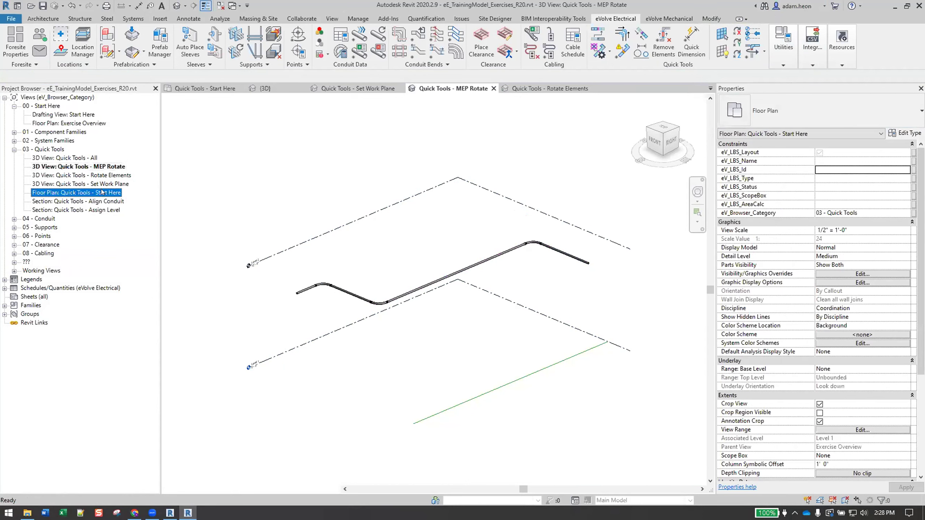
pyautogui.doubleClick(515, 344)
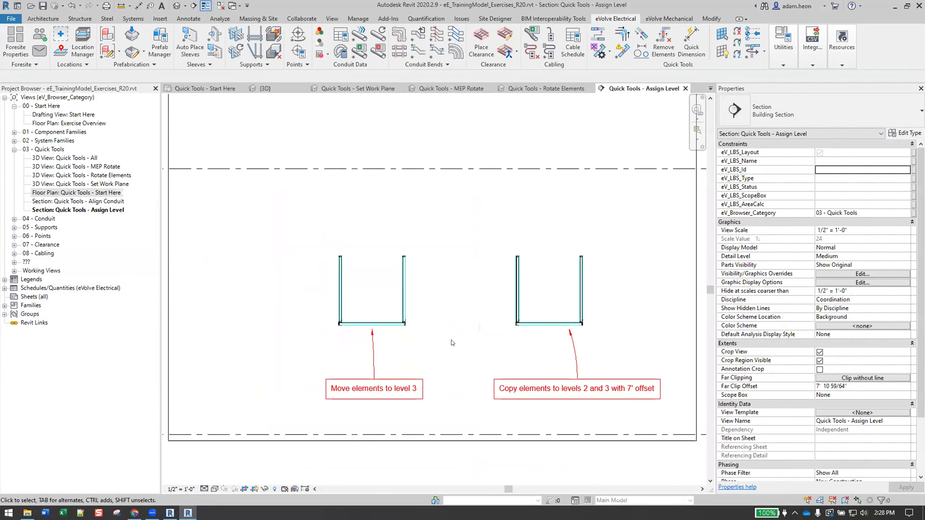
pyautogui.press('z')
pyautogui.press('f')
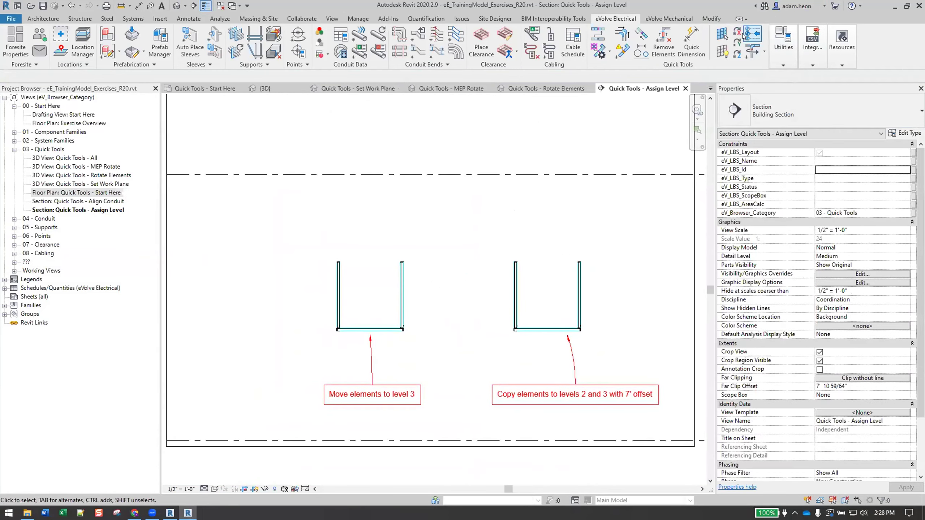
# - Set Assign Level to Copy onto Level 2 with a 2' offset
pyautogui.click(748, 34)
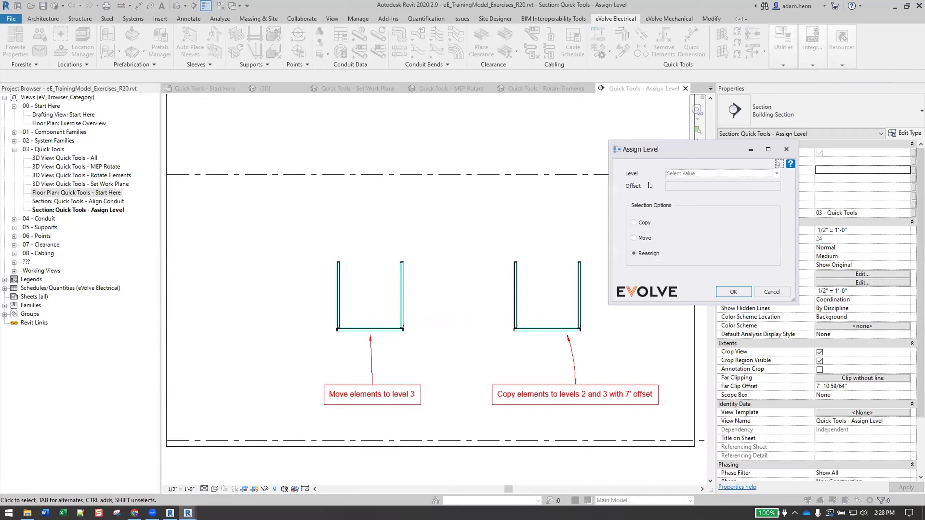
pyautogui.moveTo(648, 221)
pyautogui.moveTo(658, 257)
pyautogui.click(646, 223)
pyautogui.click(759, 174)
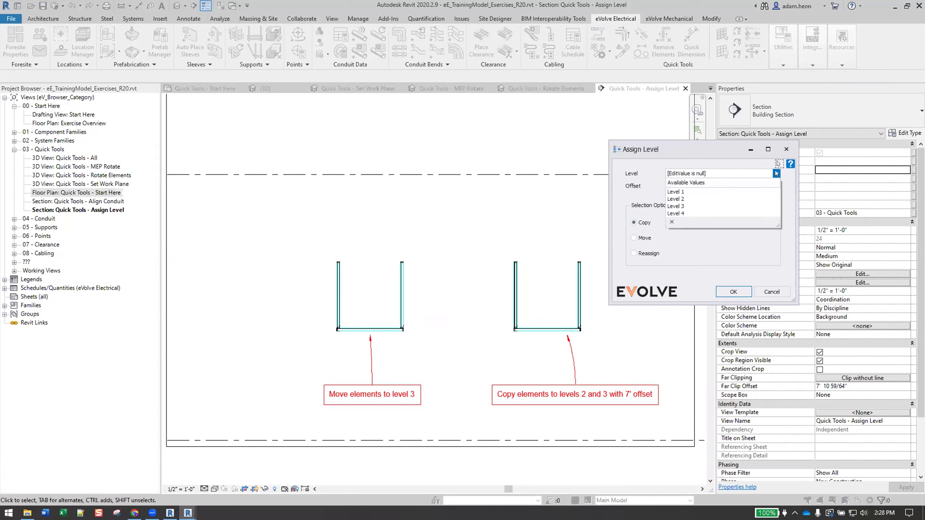
pyautogui.click(728, 198)
pyautogui.click(683, 185)
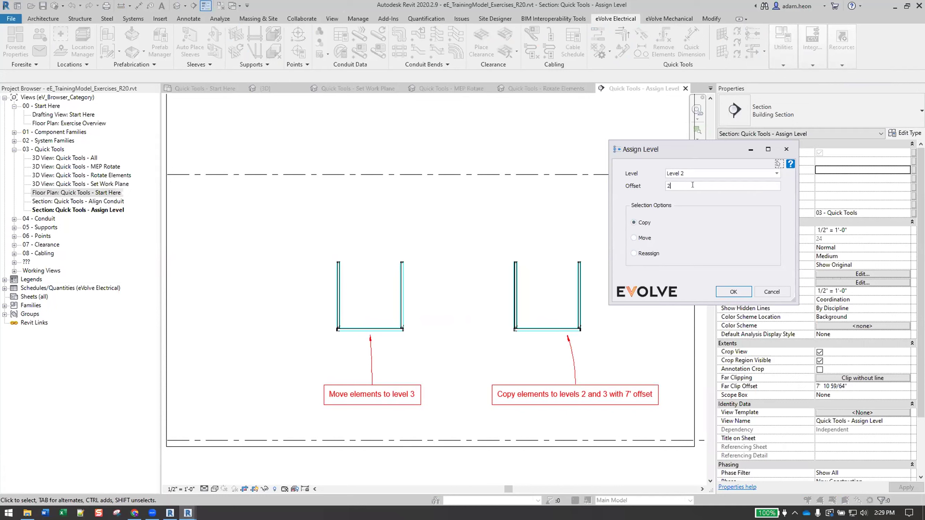
pyautogui.write('2')
pyautogui.click(733, 293)
# - Copy the left strut assembly up to Level 2 and pan to show the copy
pyautogui.moveTo(450, 300); pyautogui.dragTo(375, 395)
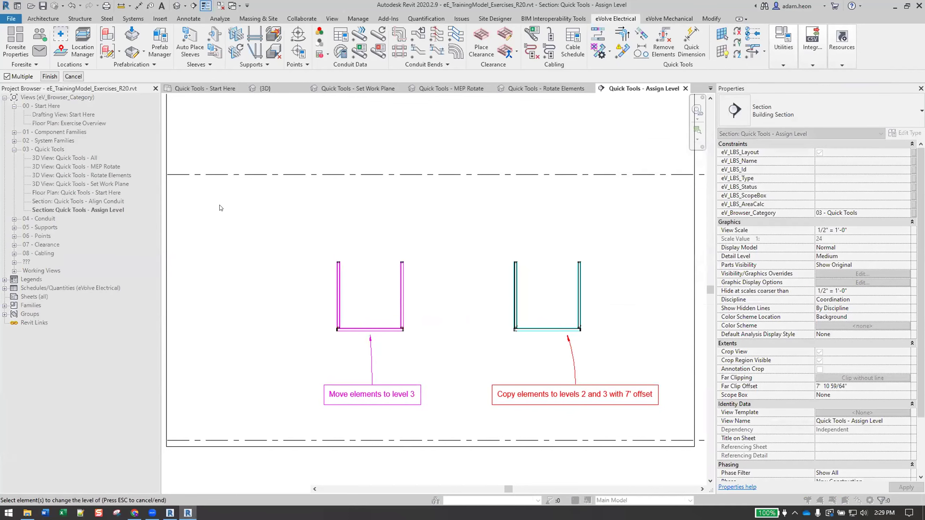
pyautogui.click(50, 76)
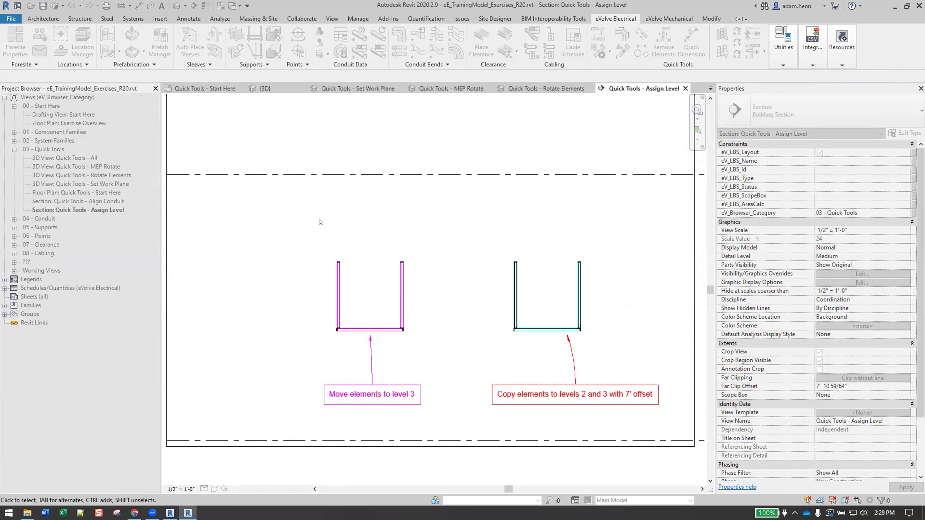
pyautogui.moveTo(351, 116); pyautogui.dragTo(251, 195, button='middle')
pyautogui.click(752, 34)
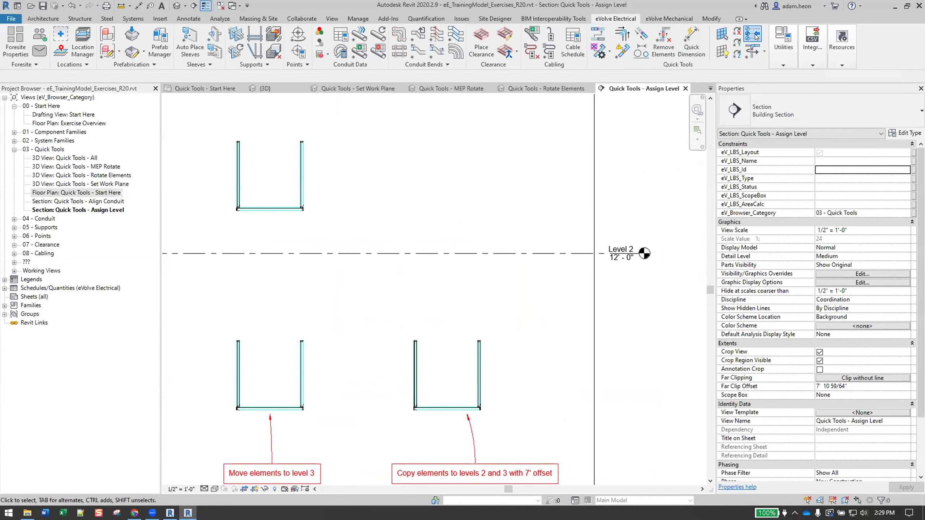
# - Move the right strut assembly up onto Level 2 with a 3' offset
pyautogui.click(775, 174)
pyautogui.click(722, 198)
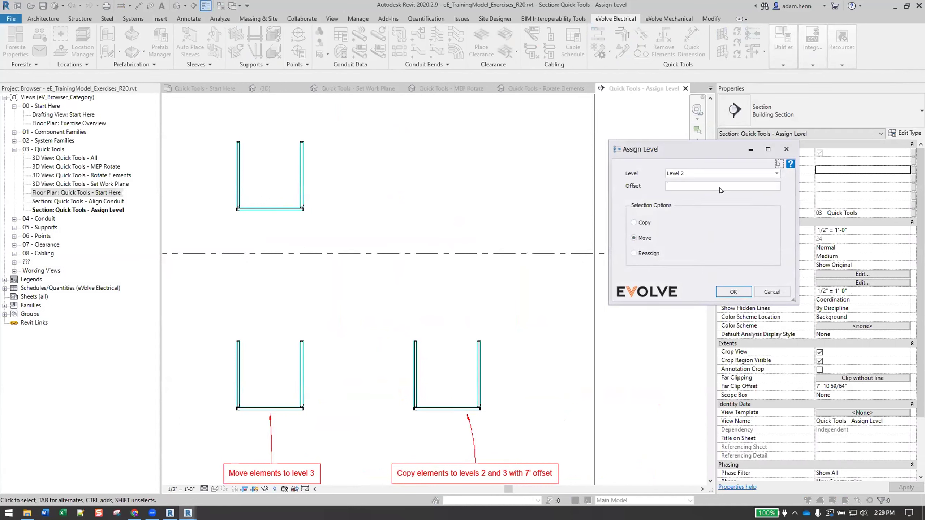
pyautogui.click(733, 292)
pyautogui.moveTo(530, 426); pyautogui.dragTo(310, 284)
pyautogui.press('Return')
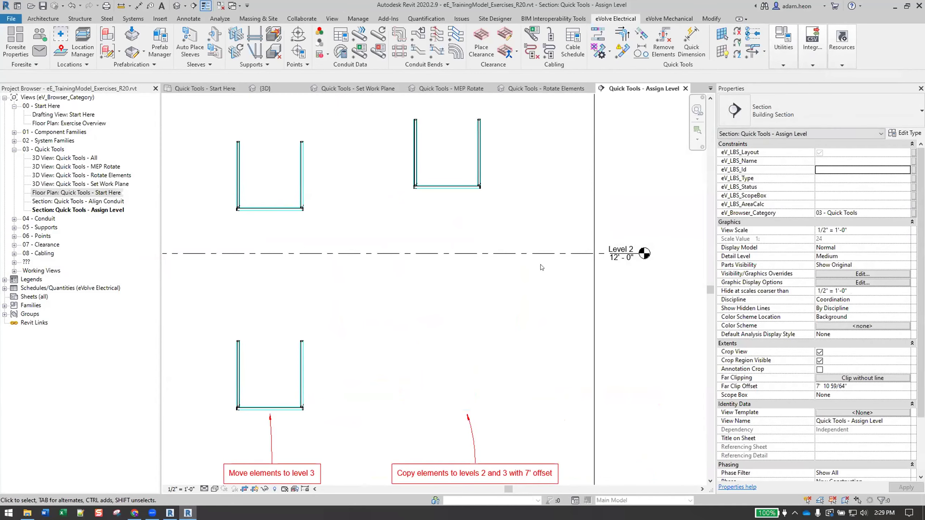
pyautogui.moveTo(788, 61)
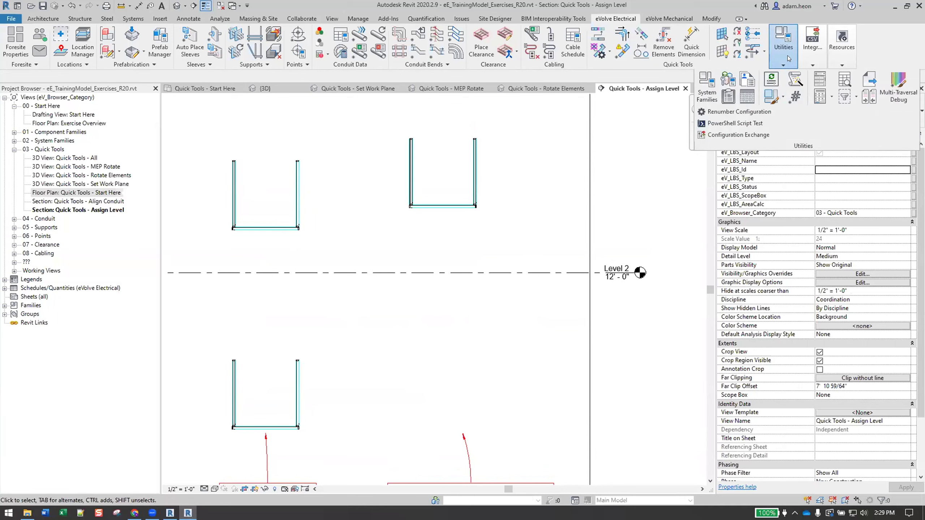
# - Select all three members of the moved strut and check their Level in Properties
pyautogui.click(751, 33)
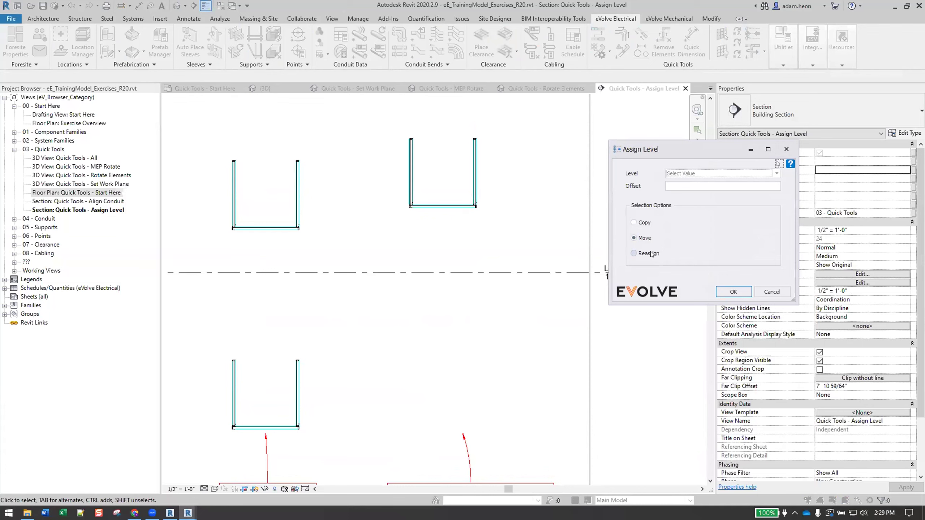
pyautogui.click(442, 206)
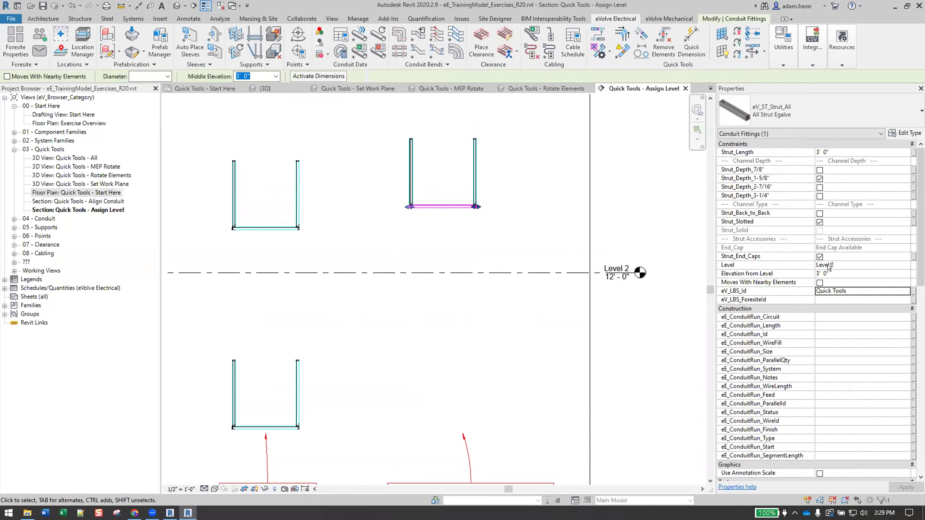
pyautogui.click(496, 219)
pyautogui.moveTo(495, 220); pyautogui.dragTo(382, 133)
pyautogui.click(892, 266)
pyautogui.click(906, 264)
pyautogui.click(837, 274)
pyautogui.click(508, 241)
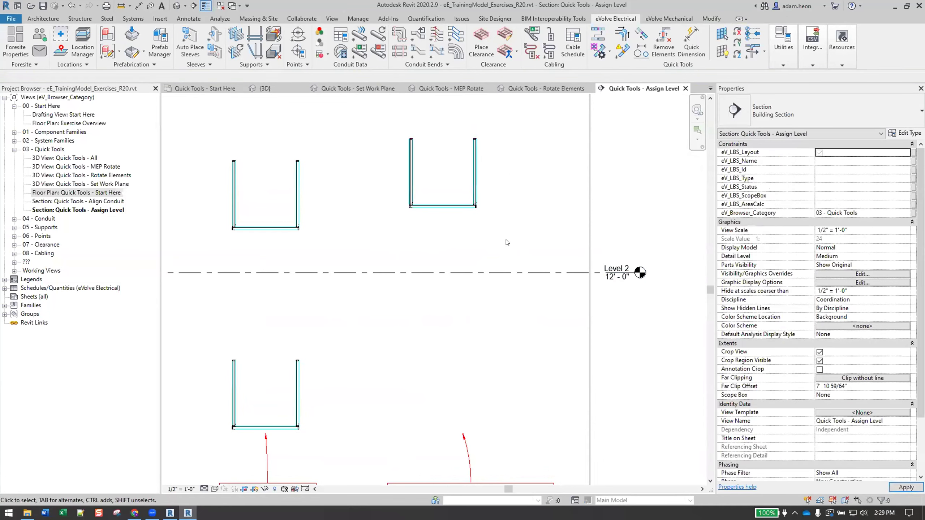
# - Set Assign Level to Reassign onto Level 2 without moving elements
pyautogui.click(775, 64)
pyautogui.click(752, 34)
pyautogui.click(777, 173)
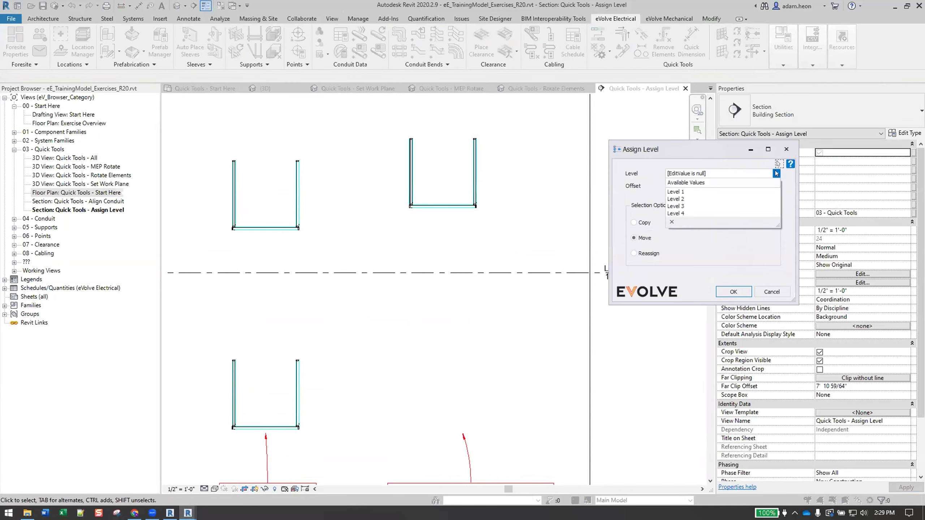
pyautogui.click(705, 198)
pyautogui.click(634, 253)
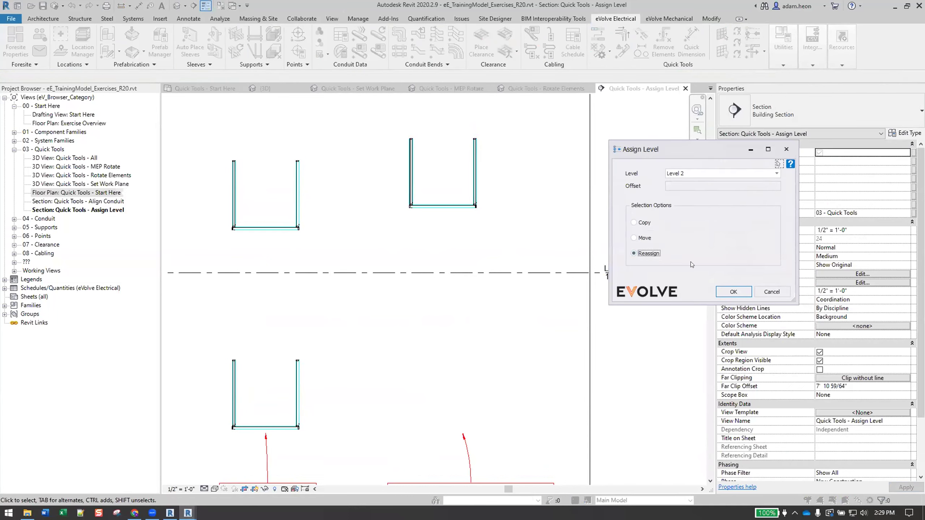
pyautogui.click(720, 292)
# - Reassign the upper-right strut assembly to Level 2 and verify its level in Properties
pyautogui.click(443, 206)
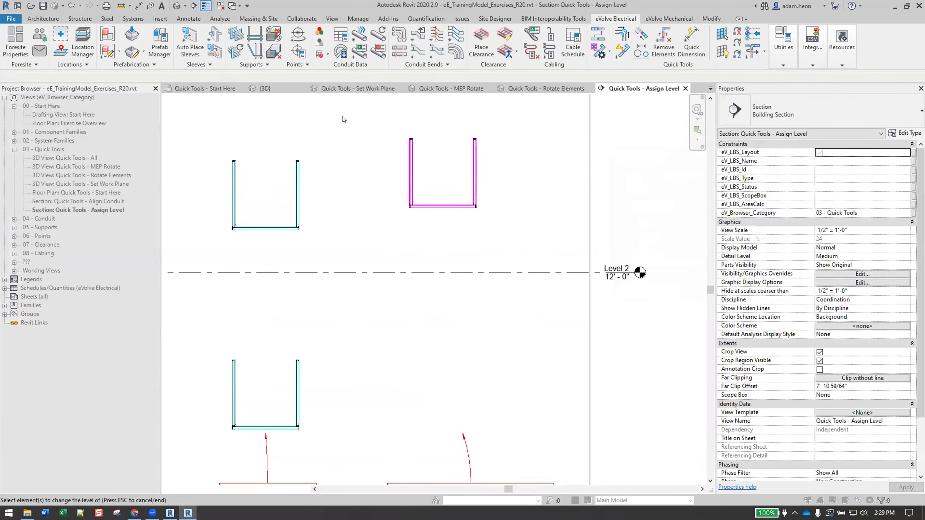
pyautogui.click(50, 76)
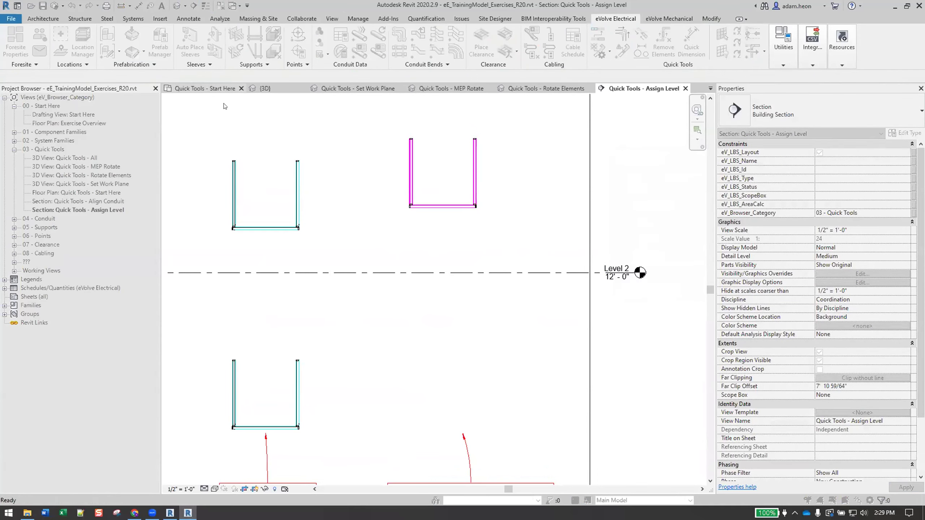
pyautogui.click(473, 270)
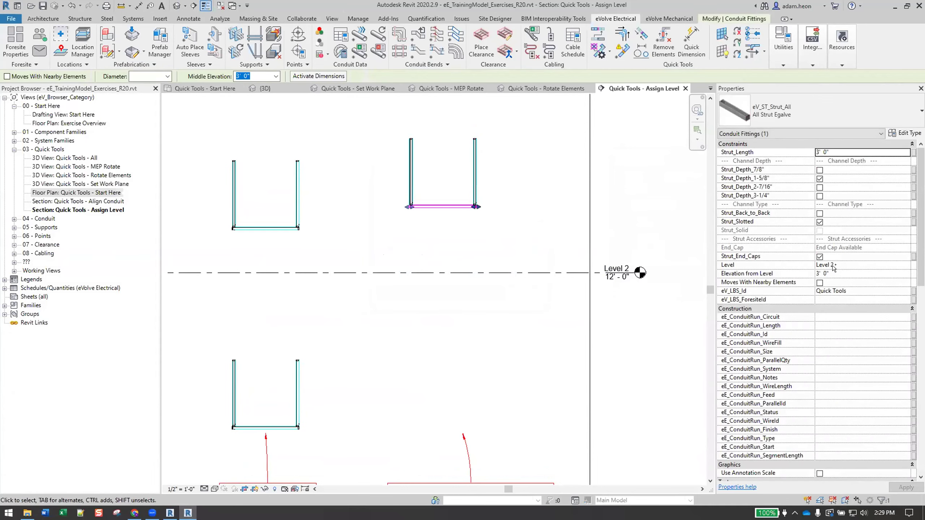
pyautogui.click(527, 236)
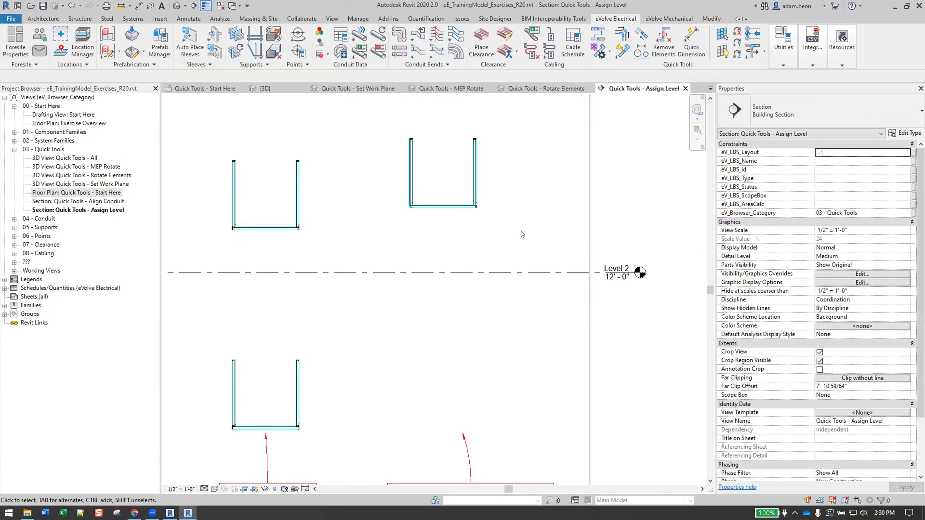
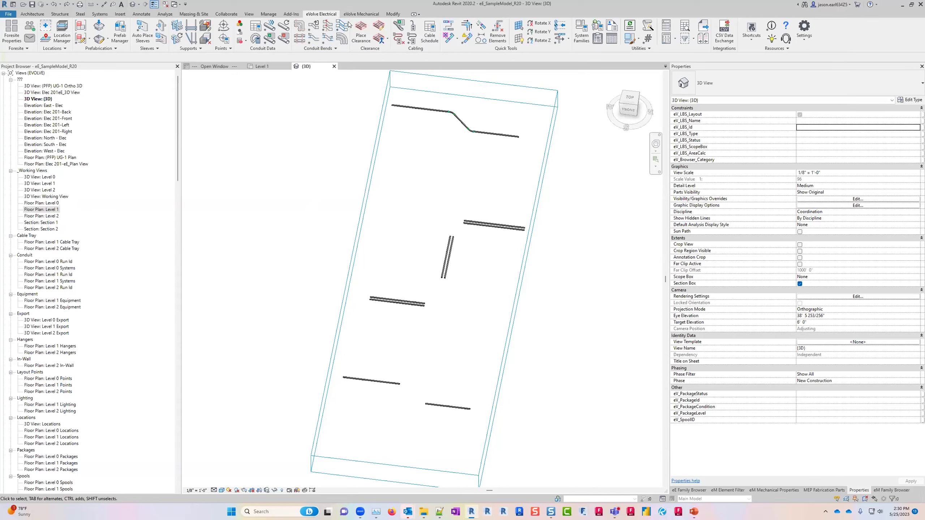
# - Switch the 3D view to Top on the ViewCube, centered on all the conduit pairs
pyautogui.moveTo(433, 140); pyautogui.dragTo(437, 189, button='middle')
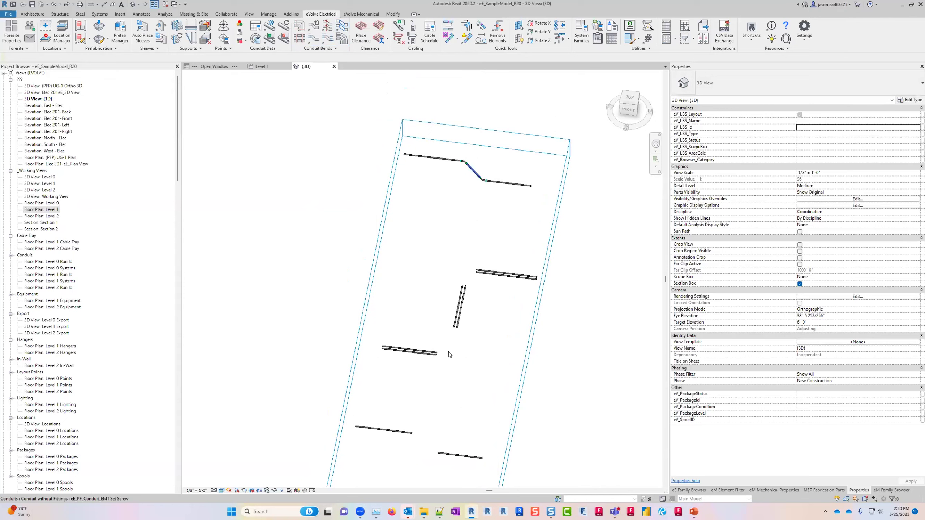
pyautogui.scroll(3, 448, 351)
pyautogui.moveTo(436, 219); pyautogui.dragTo(521, 243, button='middle')
pyautogui.scroll(-3, 411, 305)
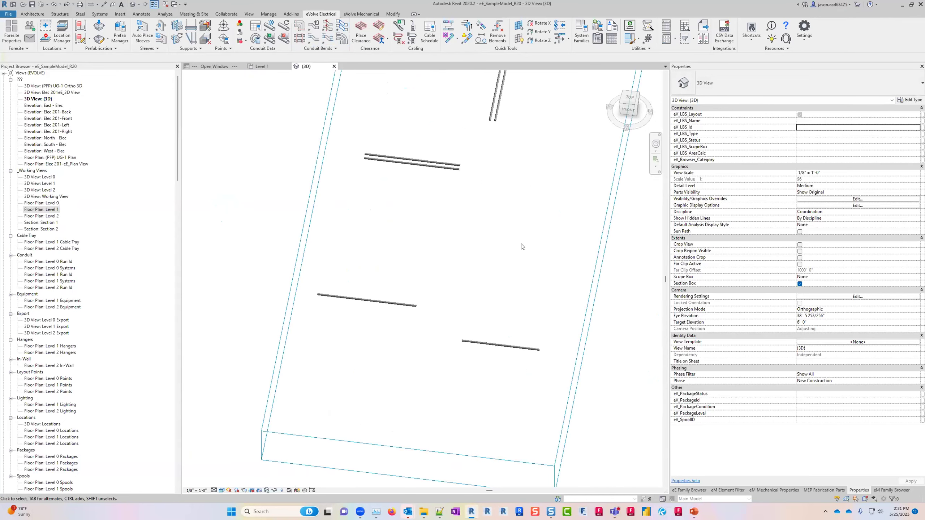
pyautogui.click(629, 99)
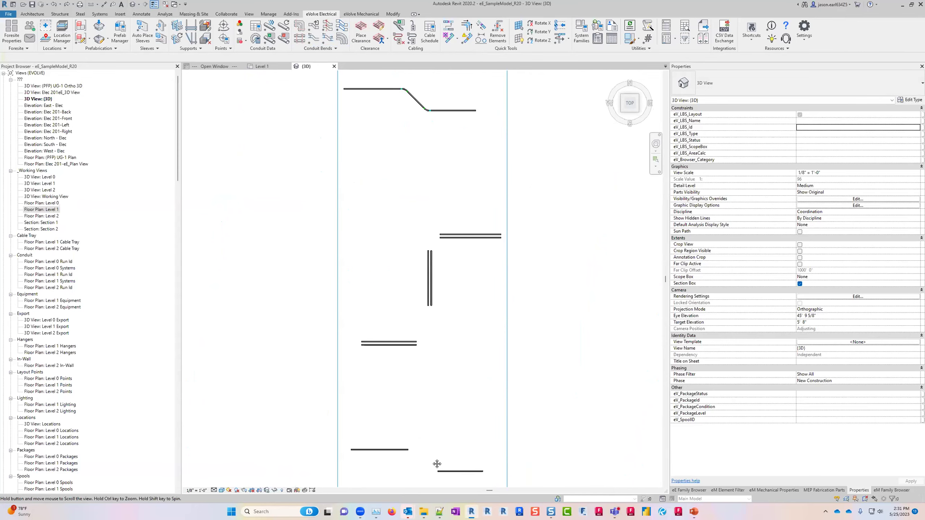
pyautogui.moveTo(438, 467); pyautogui.dragTo(426, 379, button='middle')
pyautogui.scroll(5, 427, 379)
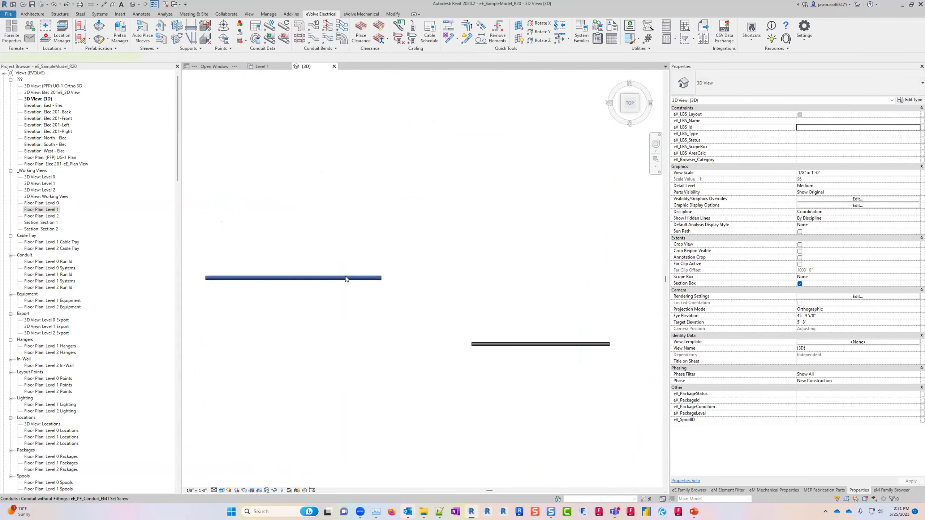
# - Select the upper and lower conduits to check their lengths, then select the left run
pyautogui.click(346, 278)
pyautogui.click(507, 344)
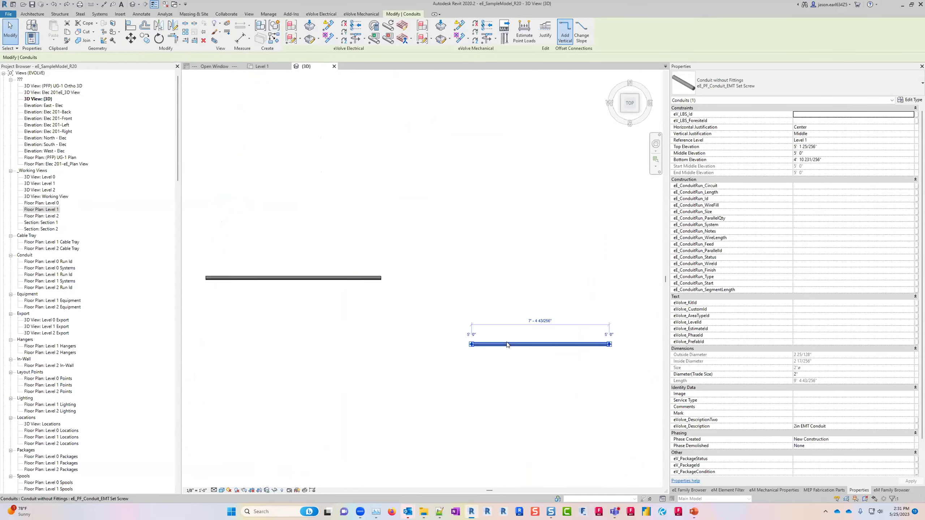
pyautogui.click(504, 285)
pyautogui.scroll(-4, 342, 285)
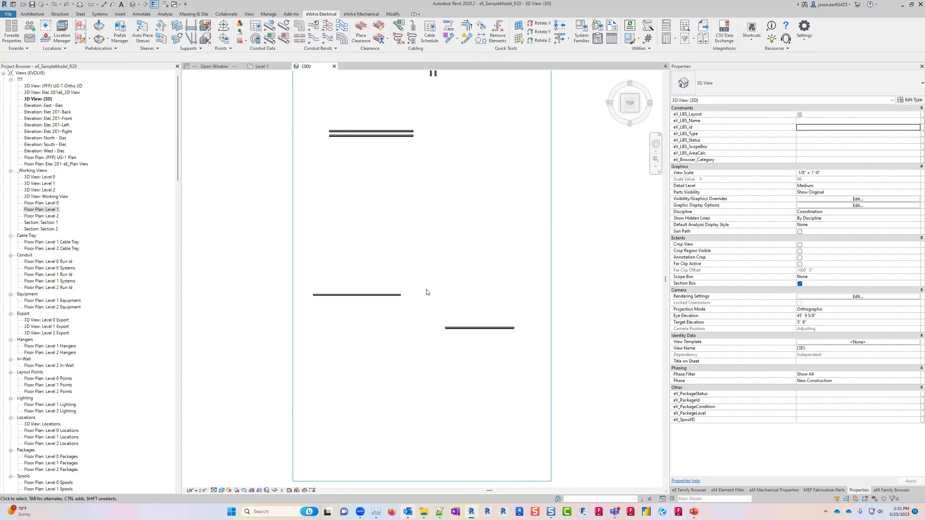
pyautogui.click(371, 298)
# - Dismiss the save reminder, cancel a started conduit, and select then deselect the middle run
pyautogui.scroll(3, 415, 297)
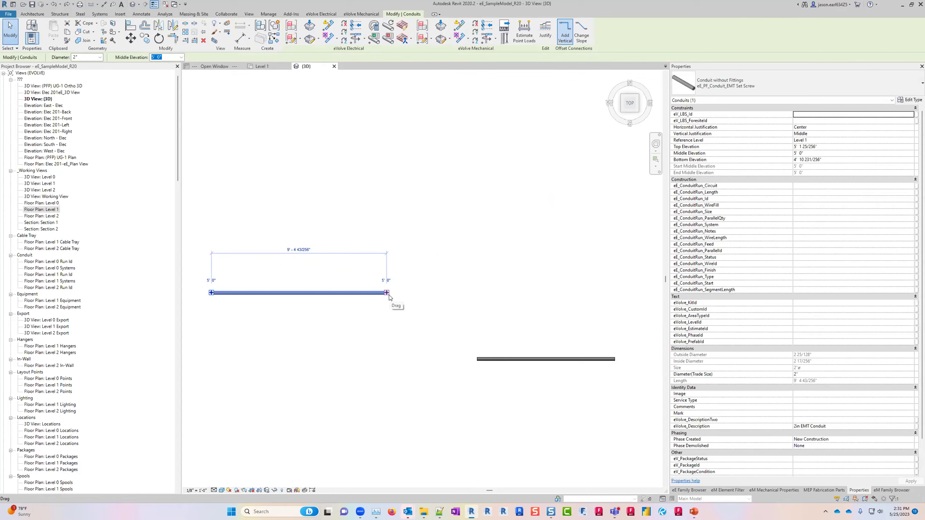
pyautogui.click(393, 299)
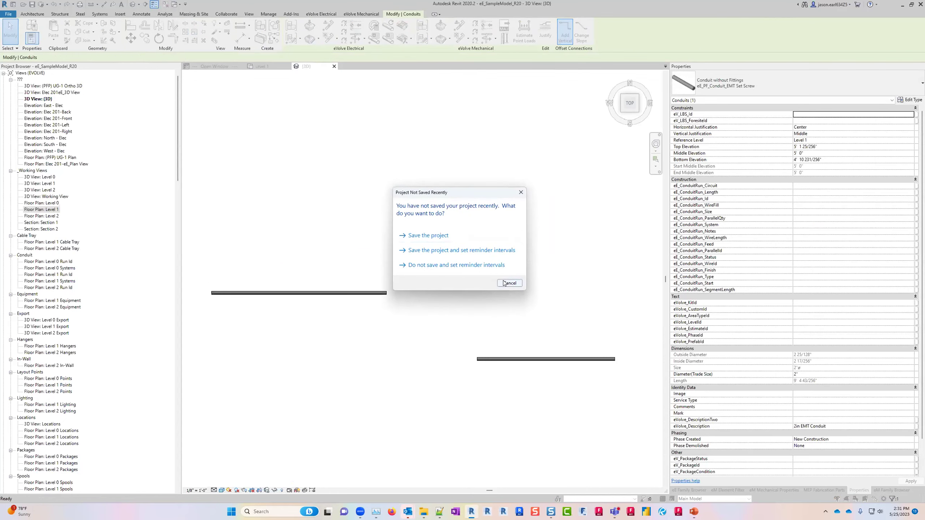
pyautogui.press('Escape')
pyautogui.click(388, 295)
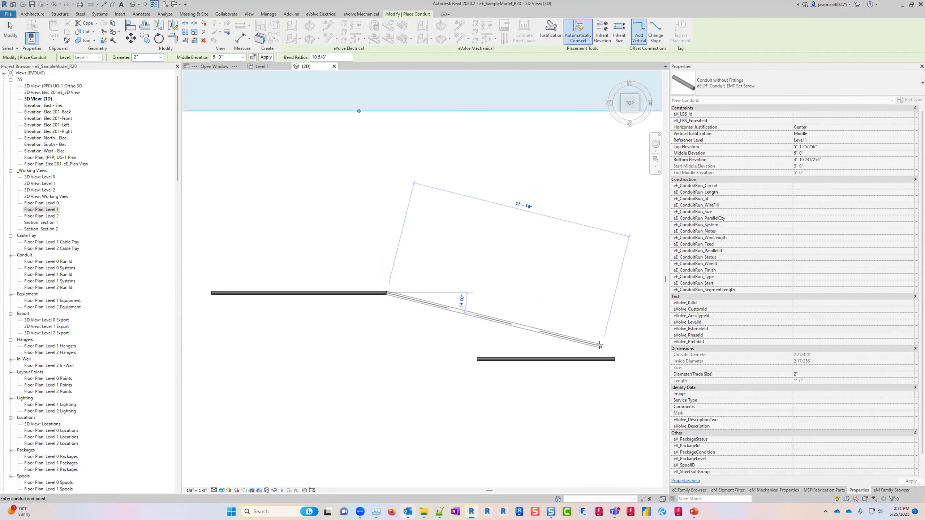
pyautogui.press('Escape')
pyautogui.scroll(-3, 458, 325)
pyautogui.press('Escape')
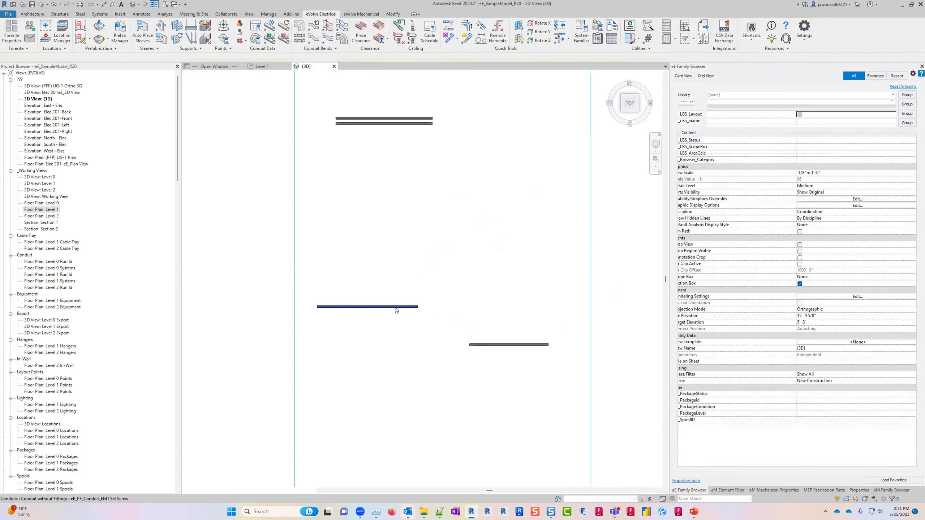
pyautogui.click(395, 308)
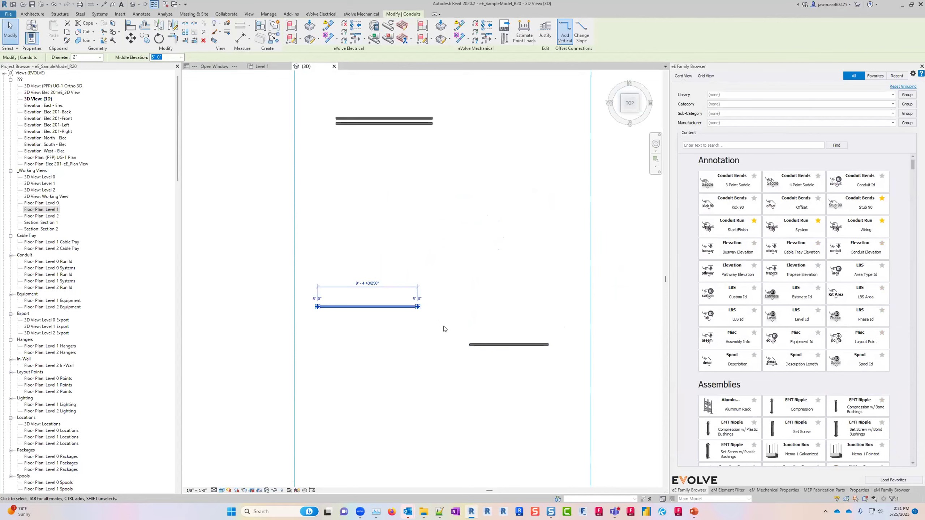
pyautogui.press('Escape')
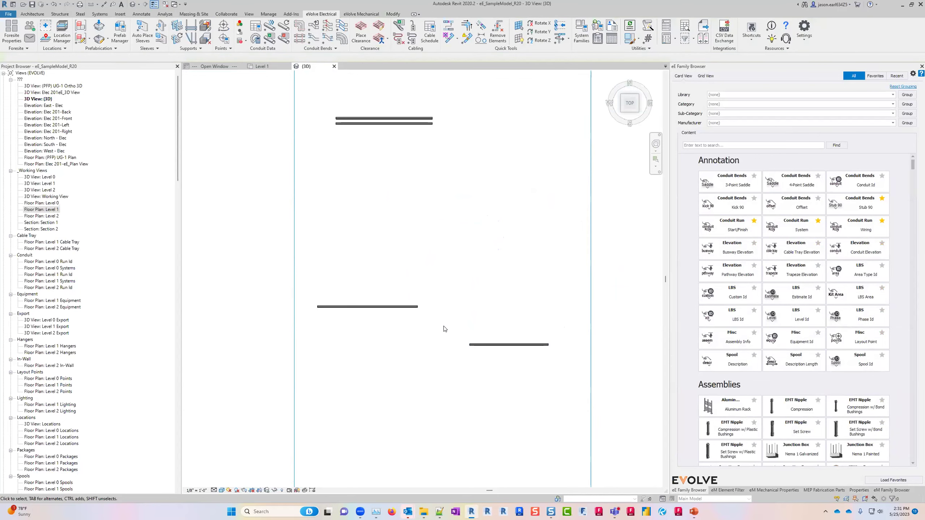
# - Use the eVolve Offset bend tool to join the middle run to the lower-right run
pyautogui.moveTo(447, 336); pyautogui.dragTo(453, 324, button='middle')
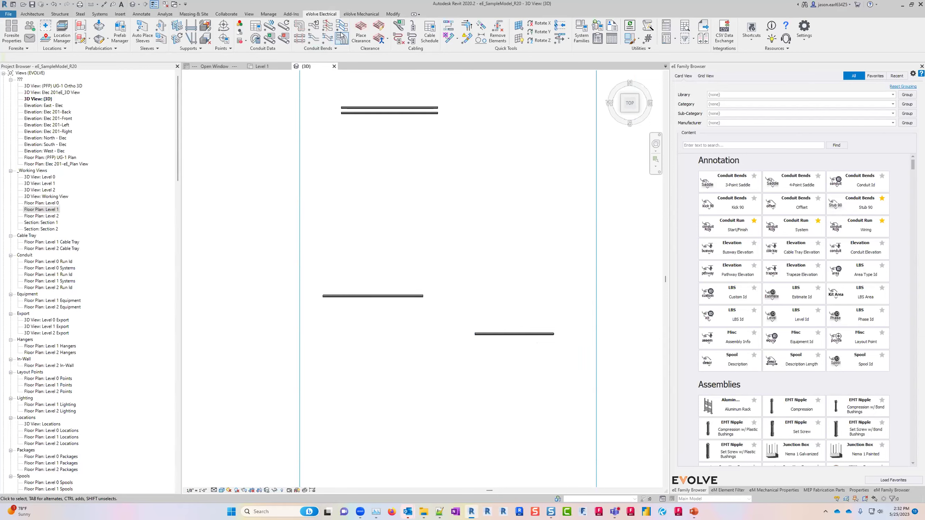
pyautogui.click(343, 29)
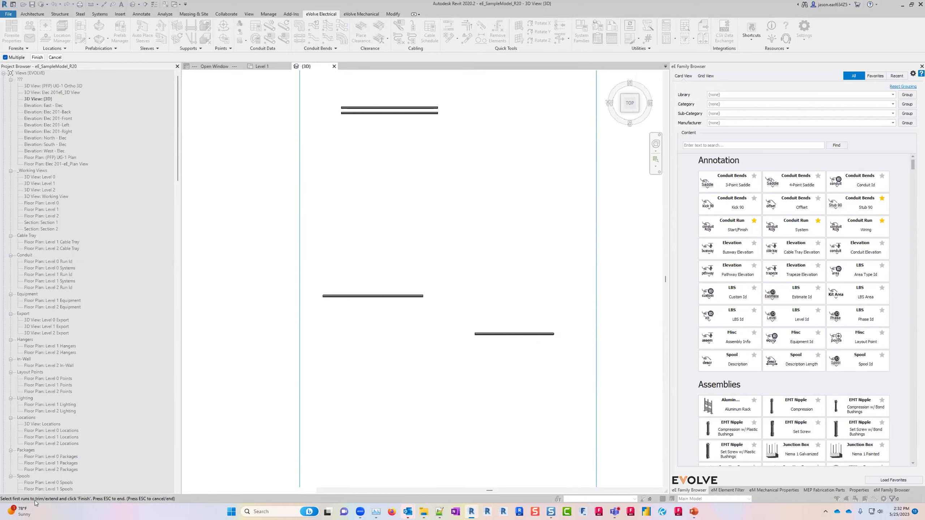
pyautogui.moveTo(403, 326); pyautogui.dragTo(371, 295)
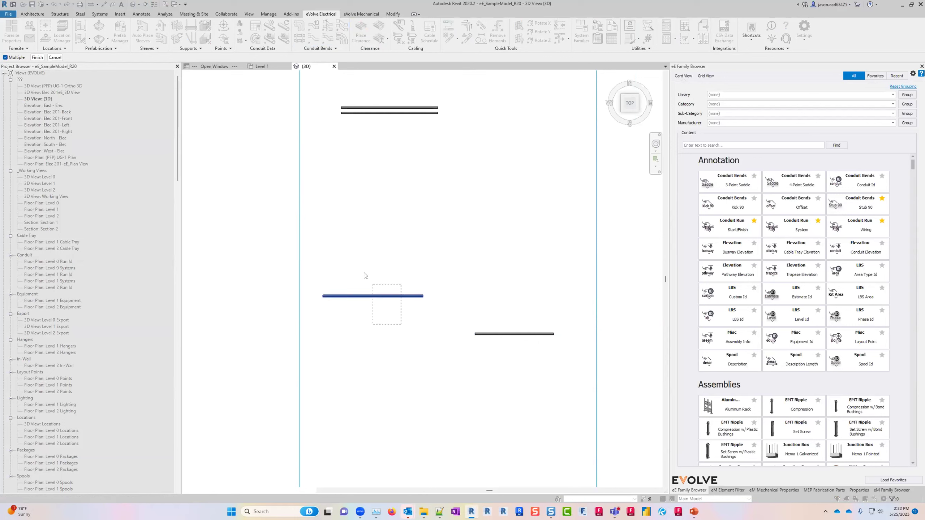
pyautogui.click(41, 57)
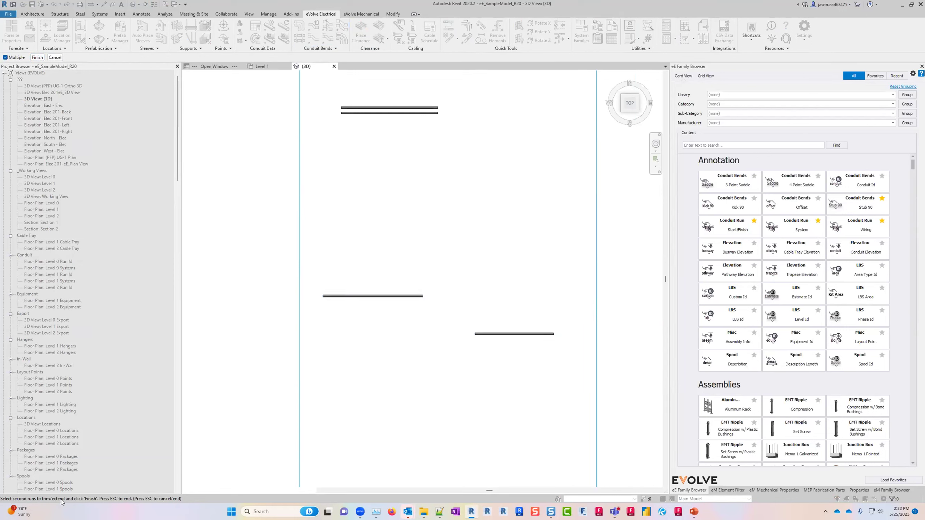
pyautogui.moveTo(523, 358); pyautogui.dragTo(505, 322)
pyautogui.click(37, 57)
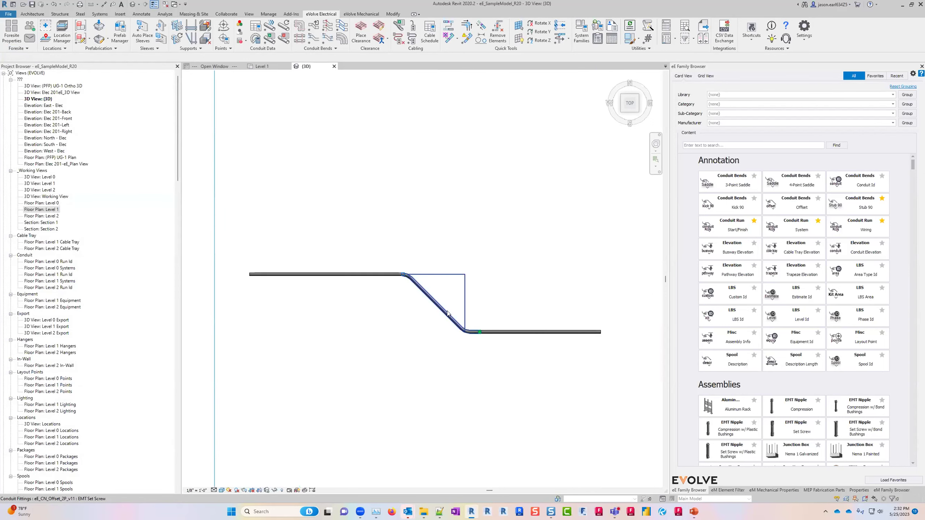
pyautogui.click(447, 311)
# - Set the selected offset bend fitting to a 2-piece bend in its properties
pyautogui.scroll(3, 437, 324)
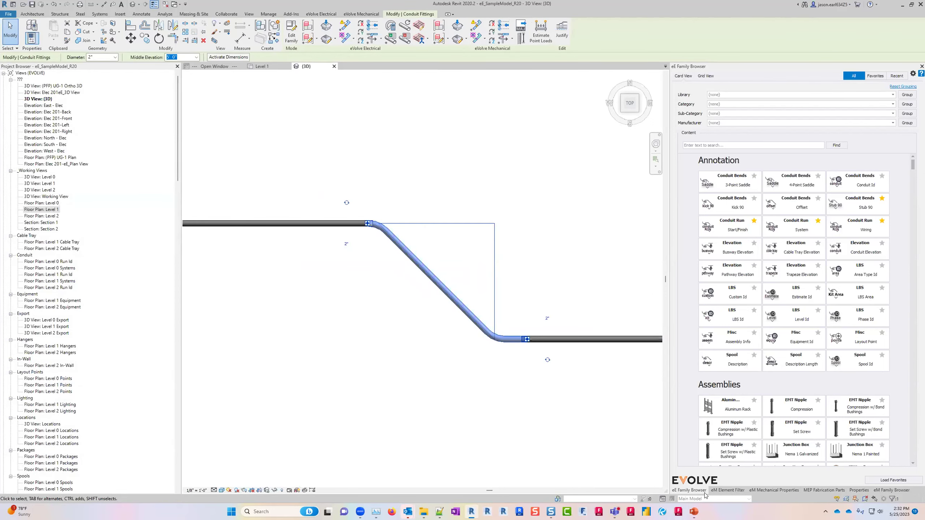
pyautogui.click(858, 490)
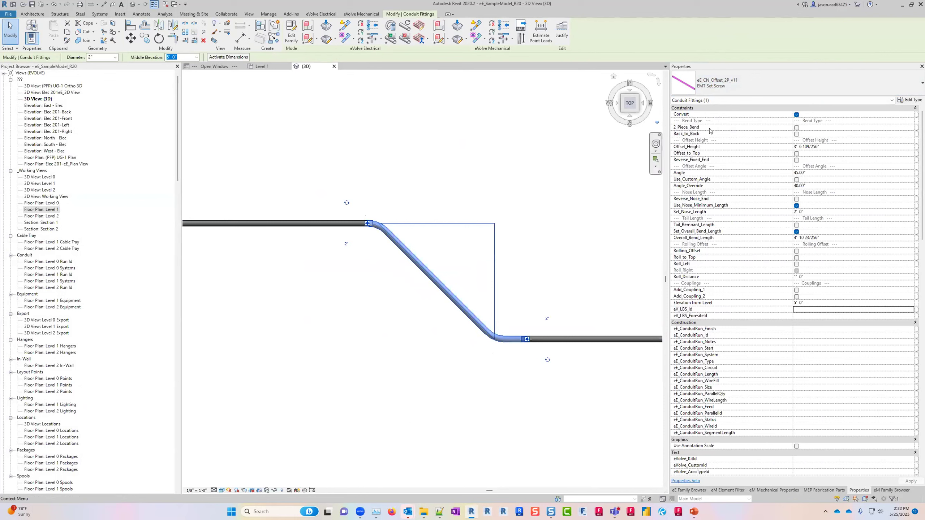
pyautogui.click(796, 128)
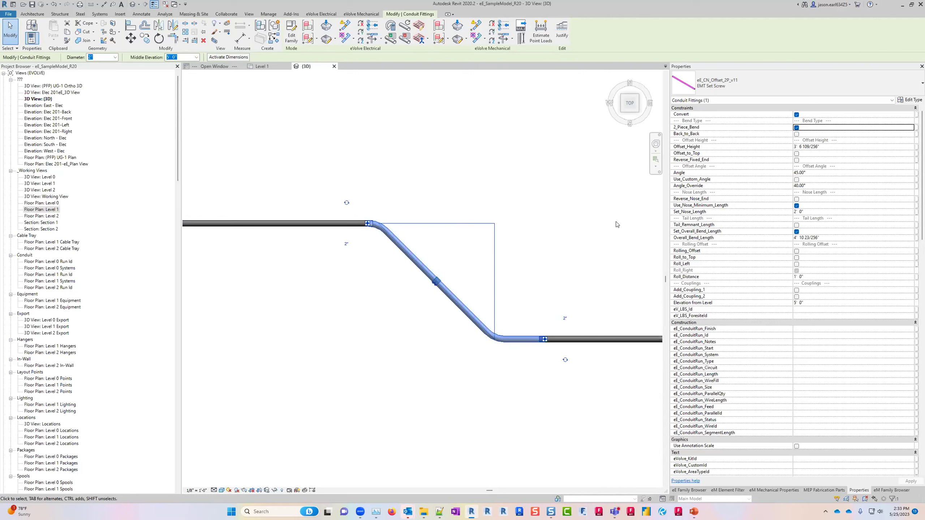
# - Deselect the offset bend and pan the view to the remaining conduit pairs
pyautogui.scroll(-2, 414, 254)
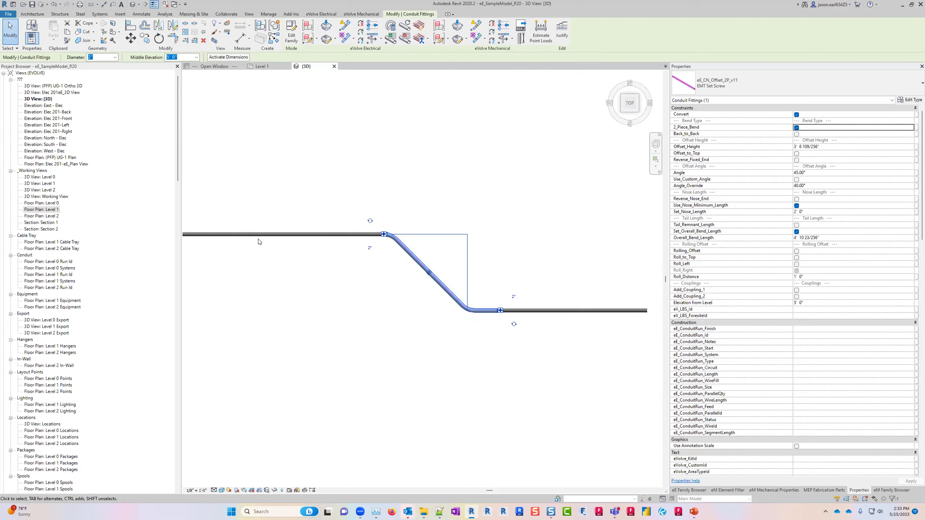
pyautogui.scroll(-1, 410, 290)
pyautogui.moveTo(433, 283); pyautogui.dragTo(468, 263, button='middle')
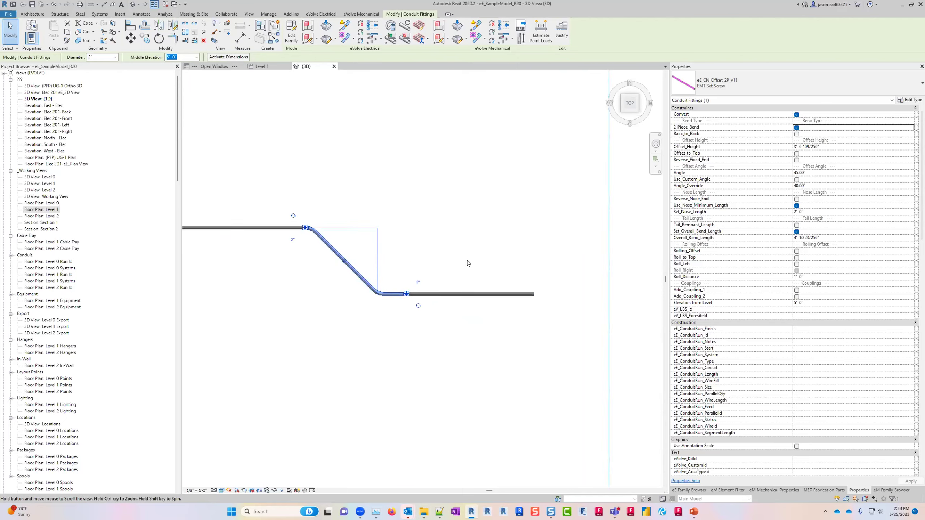
pyautogui.moveTo(373, 218); pyautogui.dragTo(458, 270, button='middle')
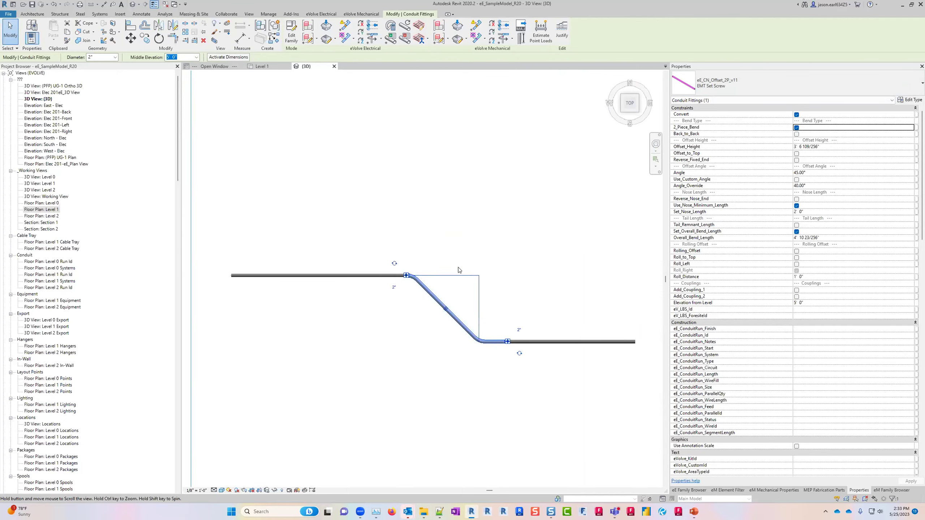
pyautogui.click(512, 235)
pyautogui.scroll(-1, 500, 229)
pyautogui.moveTo(499, 228); pyautogui.dragTo(472, 278, button='middle')
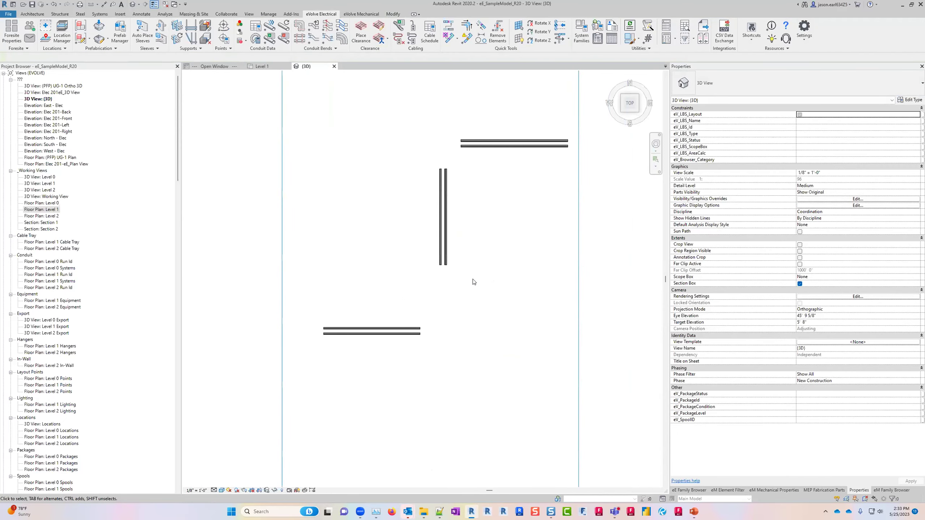
# - Orbit around the conduit pairs, inspecting the vertical and upper horizontal runs, then return to top-down
pyautogui.moveTo(441, 210); pyautogui.dragTo(467, 238, button='middle')
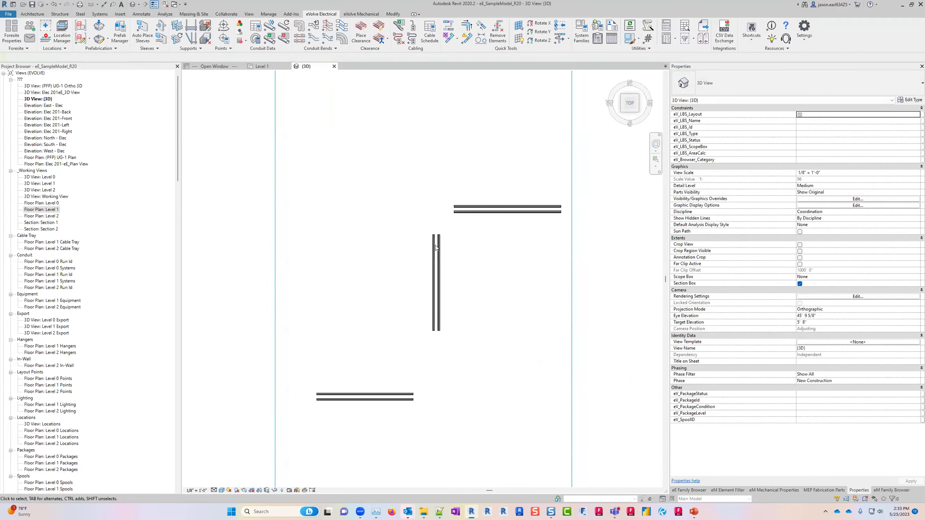
pyautogui.click(438, 257)
pyautogui.keyDown('shift'); pyautogui.moveTo(520, 403); pyautogui.dragTo(429, 259, button='middle'); pyautogui.keyUp('shift')
pyautogui.press('Escape')
pyautogui.moveTo(419, 227)
pyautogui.keyDown('shift'); pyautogui.mouseDown(button='middle')
pyautogui.moveTo(497, 241)
pyautogui.moveTo(564, 227)
pyautogui.moveTo(430, 215)
pyautogui.mouseUp(button='middle'); pyautogui.keyUp('shift')
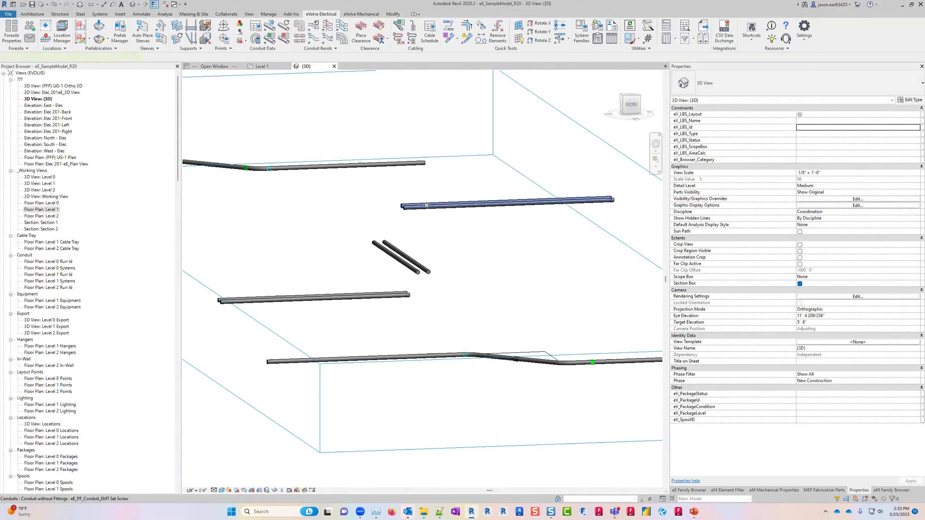
pyautogui.click(422, 209)
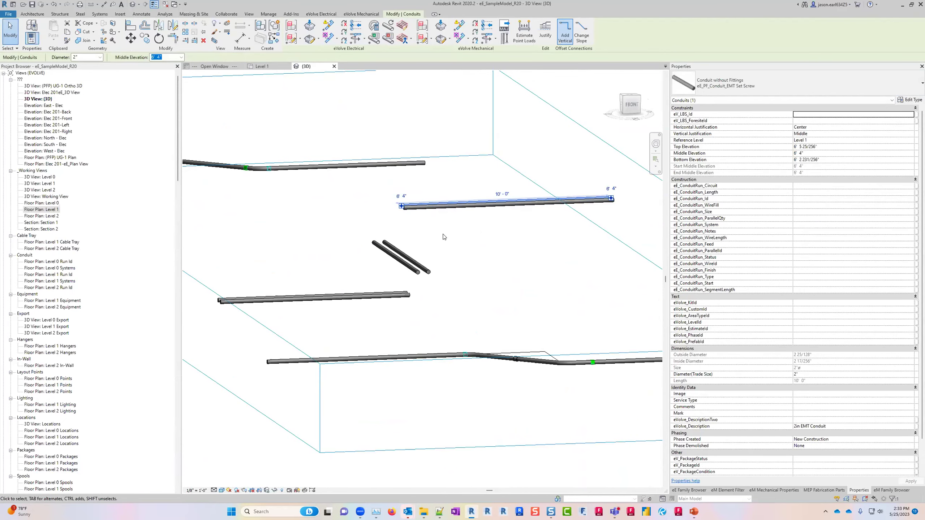
pyautogui.keyDown('shift'); pyautogui.moveTo(527, 249); pyautogui.dragTo(473, 279, button='middle'); pyautogui.keyUp('shift')
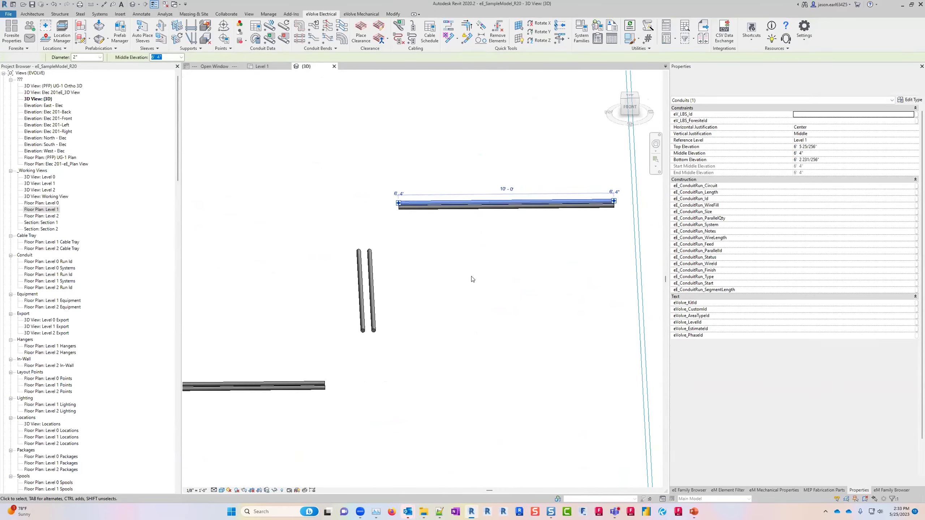
pyautogui.press('Escape')
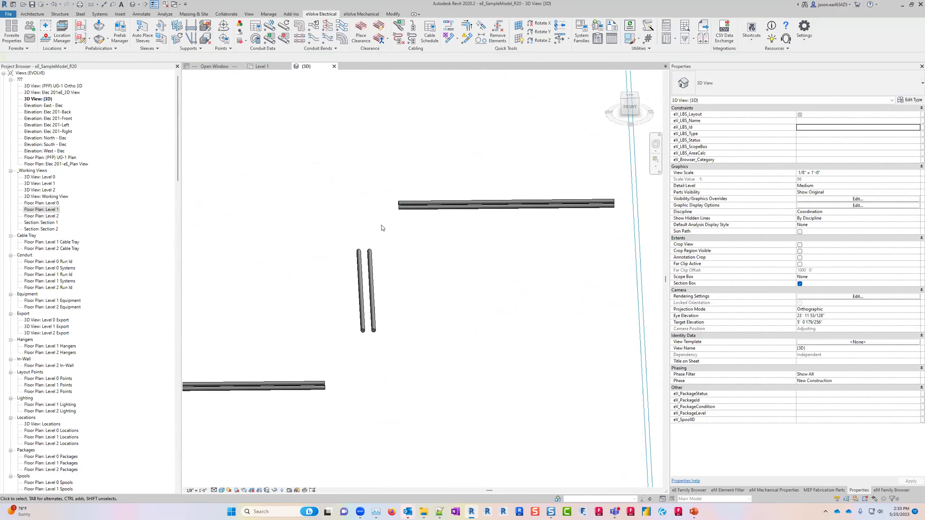
pyautogui.keyDown('shift'); pyautogui.moveTo(394, 288); pyautogui.dragTo(346, 386, button='middle'); pyautogui.keyUp('shift')
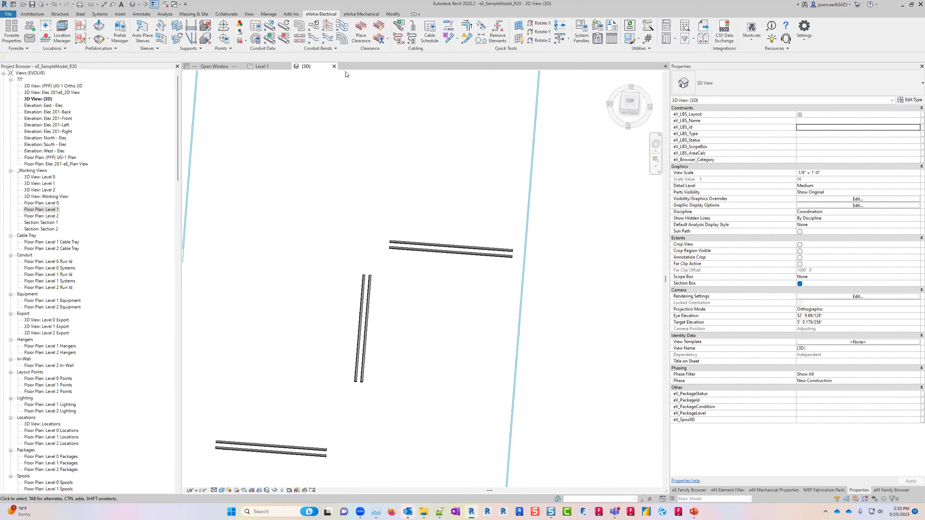
# - With Smart Bend Multi-Trim, join the vertical pair to the upper horizontal pair with 90° bends
pyautogui.click(342, 28)
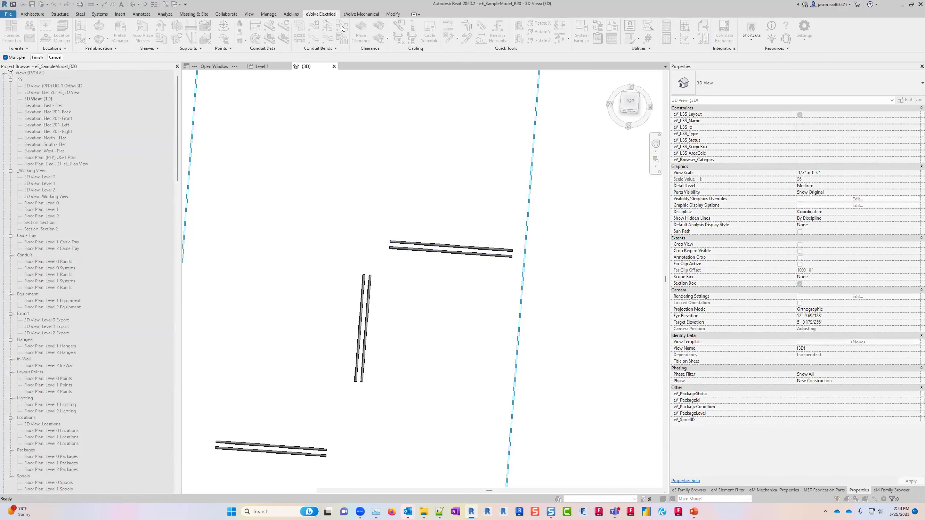
pyautogui.click(364, 313)
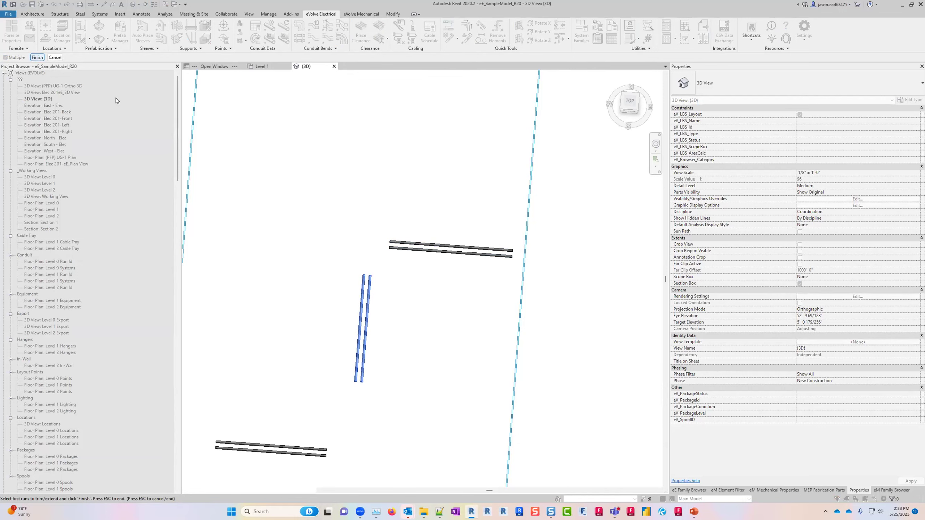
pyautogui.click(37, 57)
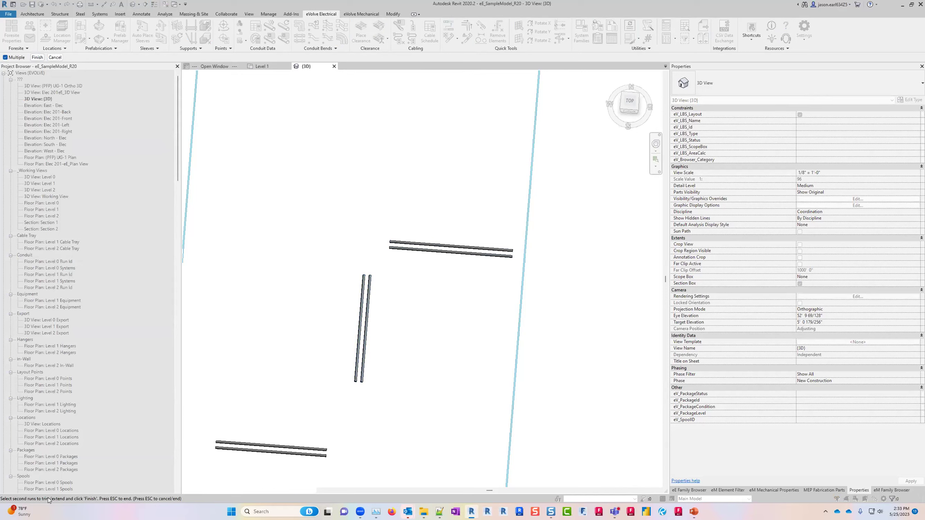
pyautogui.click(444, 232)
pyautogui.click(37, 57)
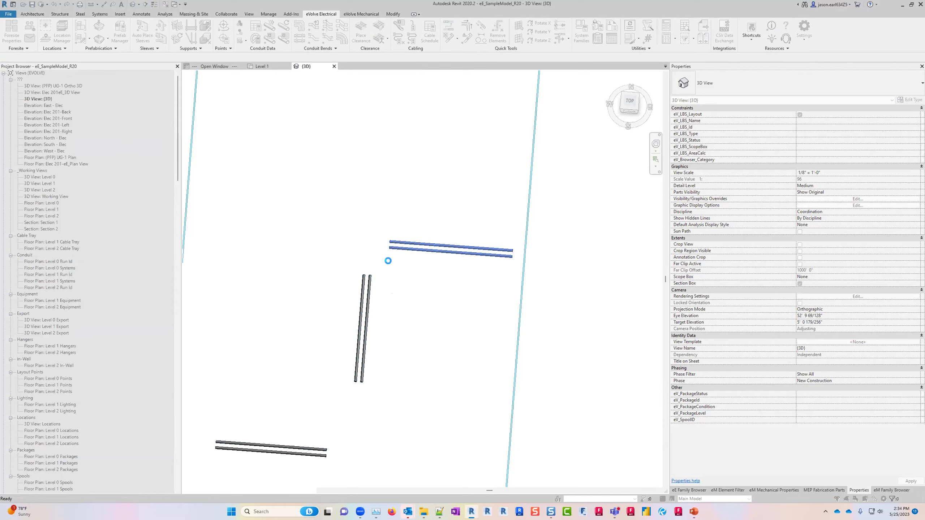
pyautogui.scroll(4, 383, 274)
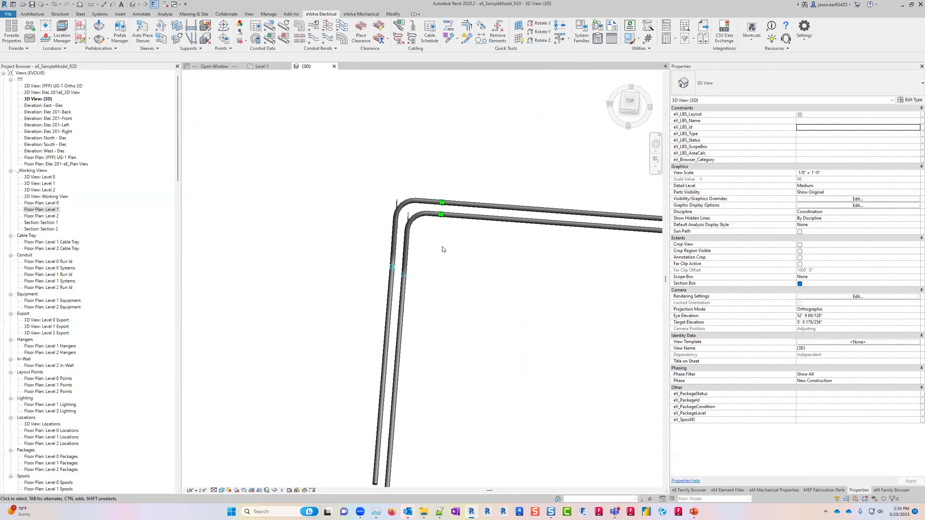
pyautogui.scroll(-2, 445, 257)
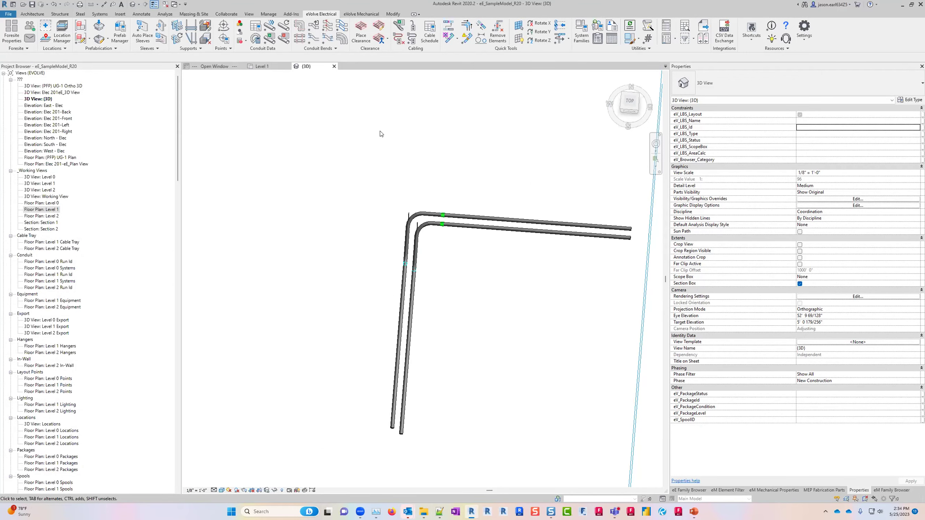
pyautogui.click(325, 41)
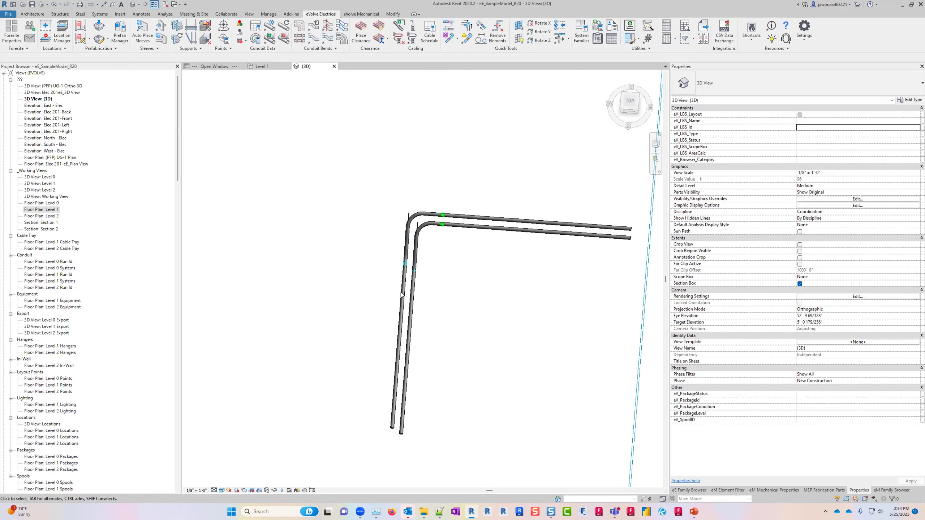
# - Optimize the nose and tail of both new 90° bends with Optimize Bend – Consume Adjacent
pyautogui.click(327, 42)
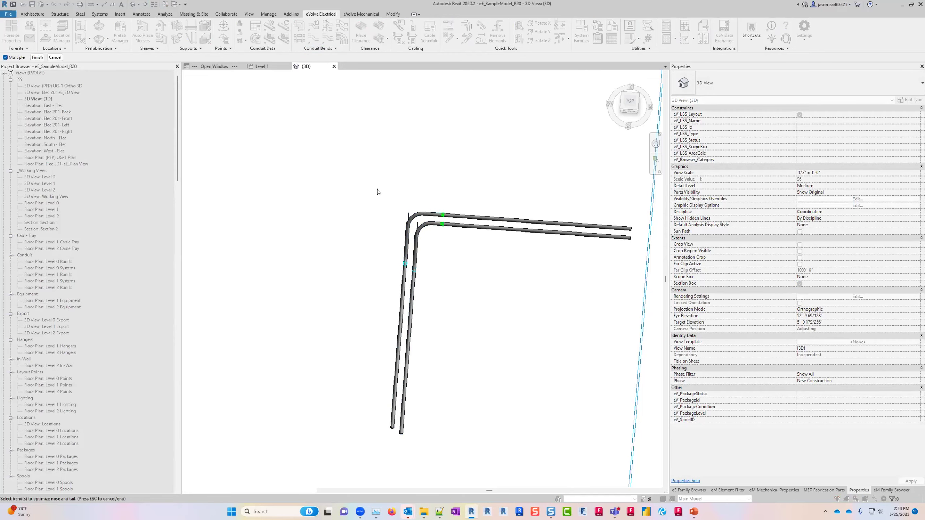
pyautogui.moveTo(383, 197); pyautogui.dragTo(457, 293)
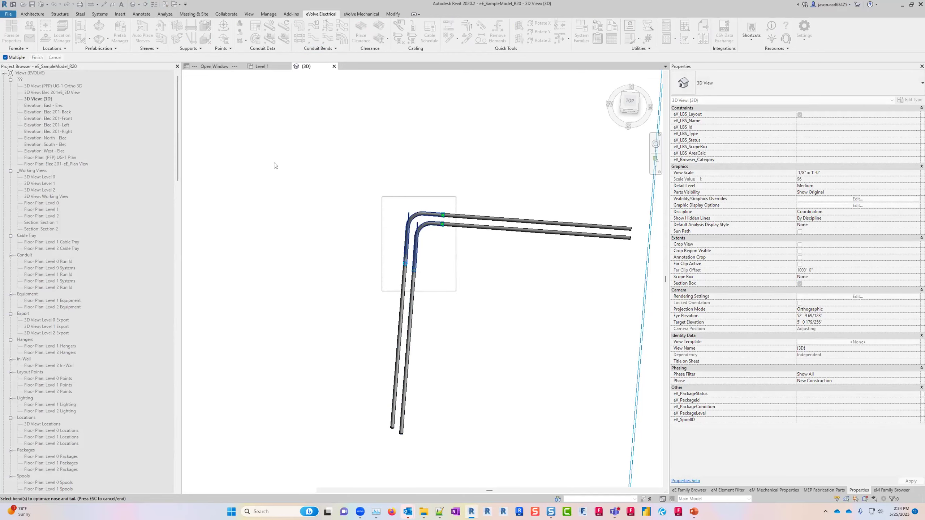
pyautogui.click(38, 57)
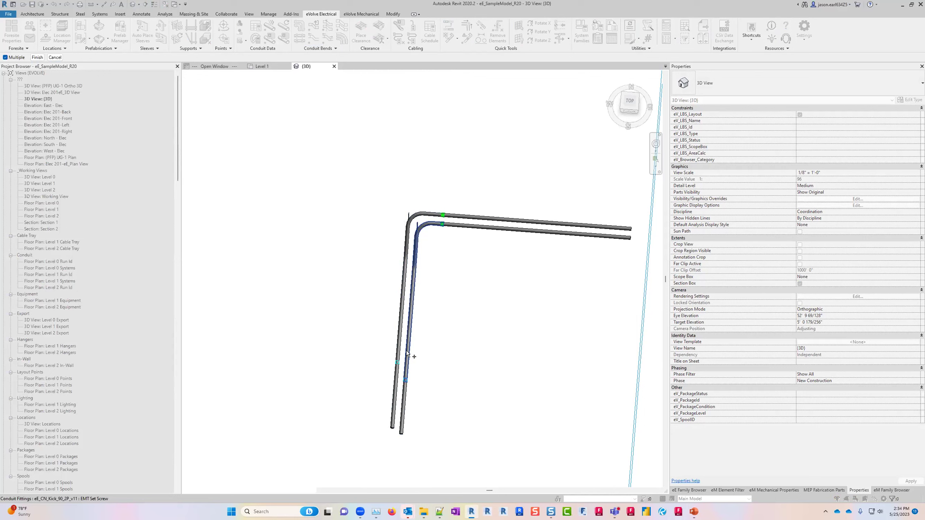
pyautogui.press('Escape')
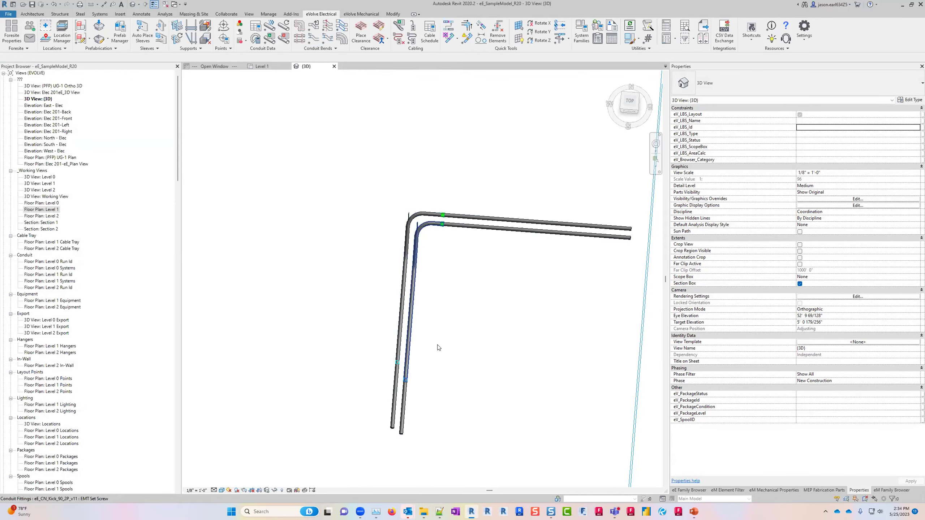
pyautogui.keyDown('shift'); pyautogui.moveTo(444, 402); pyautogui.dragTo(452, 233, button='middle'); pyautogui.keyUp('shift')
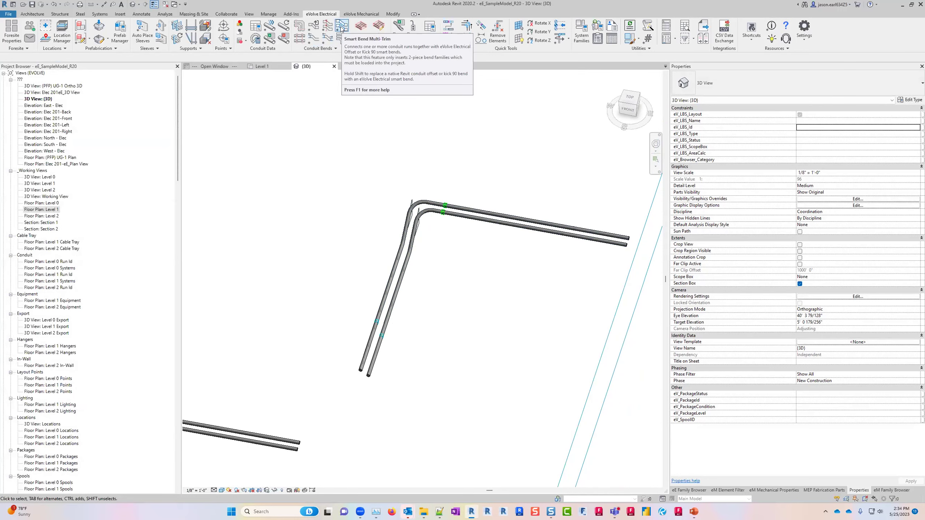
# - Trim/extend the vertical conduit pair into the lower horizontal pair, forming a Z-shaped run
pyautogui.moveTo(330, 296); pyautogui.dragTo(403, 258, button='middle')
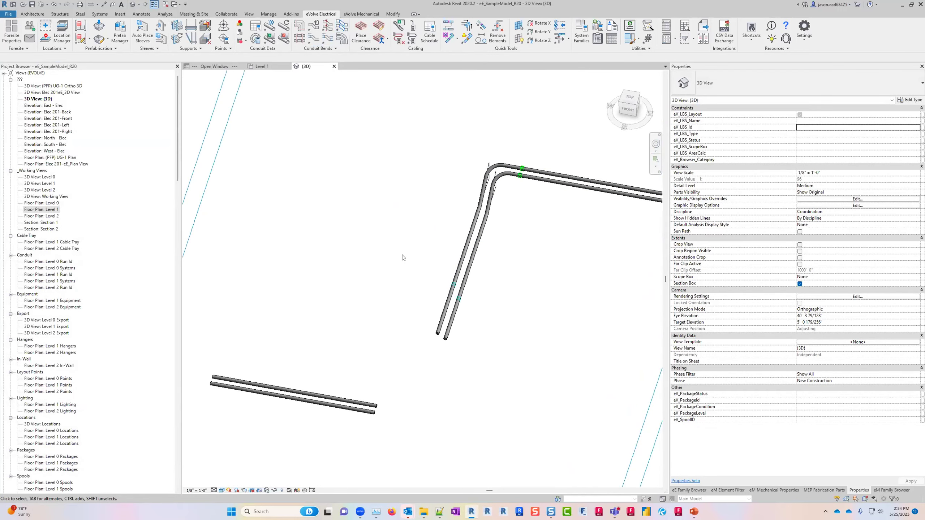
pyautogui.keyDown('shift'); pyautogui.moveTo(359, 237); pyautogui.dragTo(421, 404, button='middle'); pyautogui.keyUp('shift')
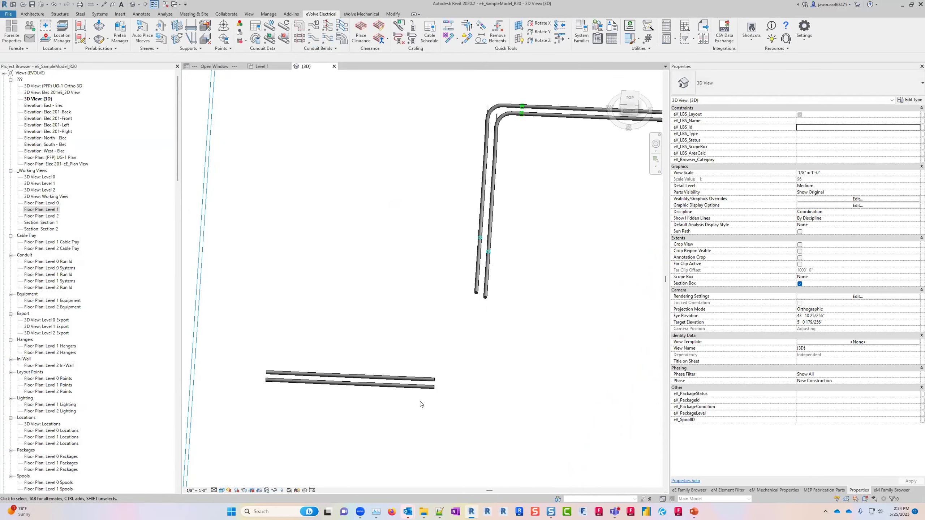
pyautogui.click(409, 387)
pyautogui.click(417, 268)
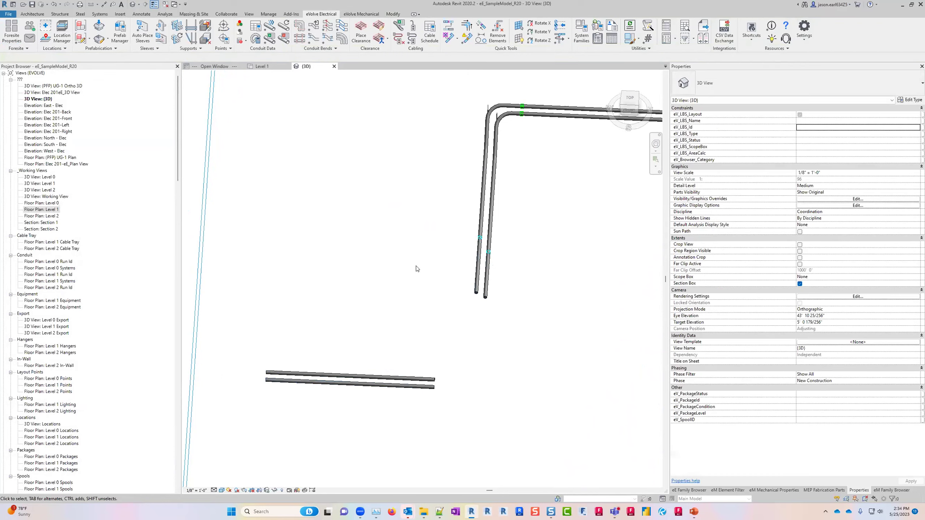
pyautogui.click(467, 26)
pyautogui.moveTo(494, 300); pyautogui.dragTo(460, 281)
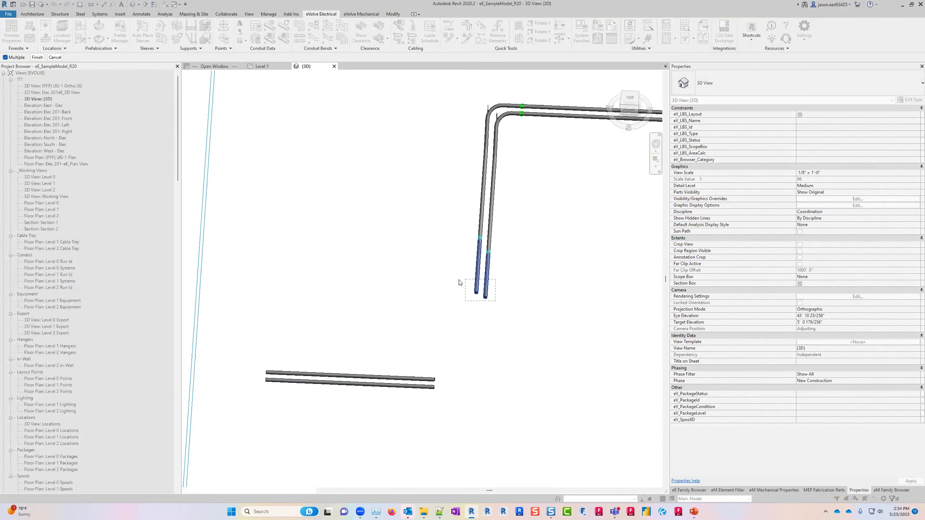
pyautogui.click(37, 58)
pyautogui.moveTo(390, 410); pyautogui.dragTo(354, 356)
pyautogui.click(37, 57)
pyautogui.press('Return')
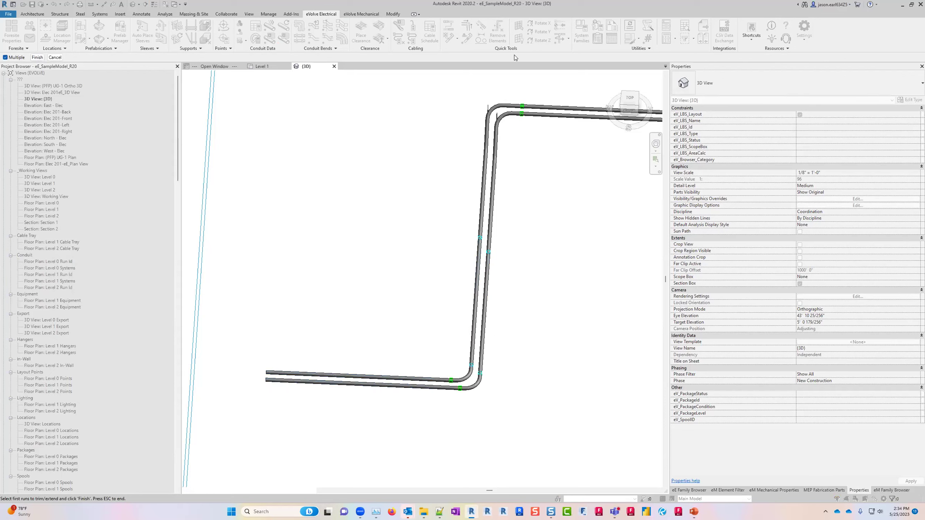
pyautogui.press('Escape')
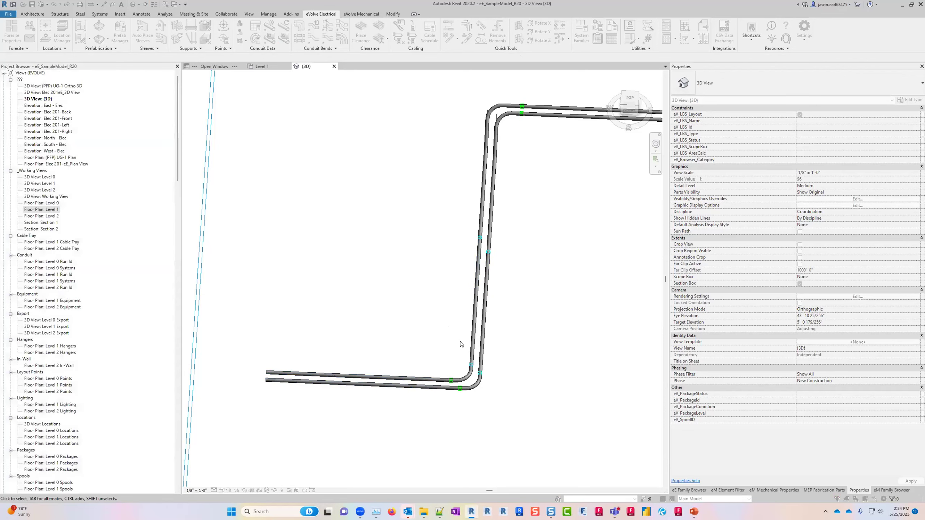
pyautogui.scroll(-2, 482, 260)
pyautogui.click(491, 187)
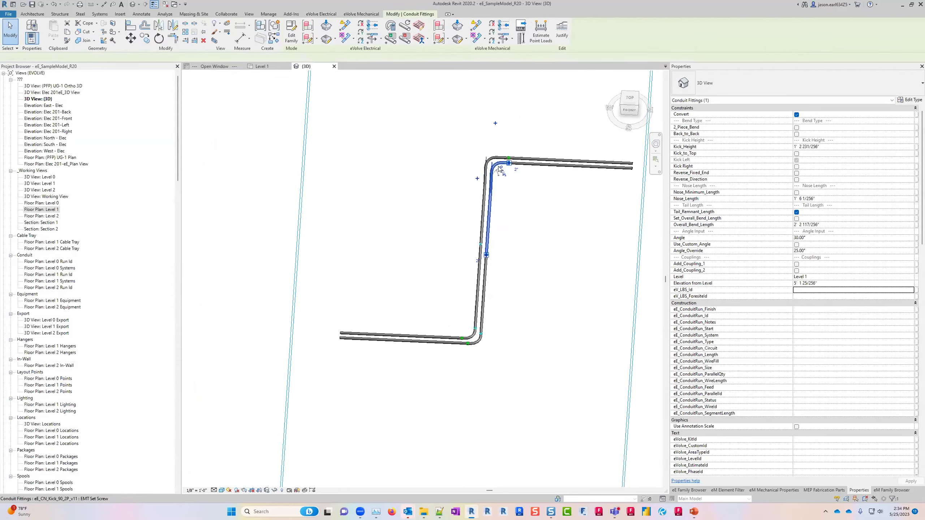
pyautogui.moveTo(526, 204); pyautogui.dragTo(528, 284, button='middle')
pyautogui.click(450, 223)
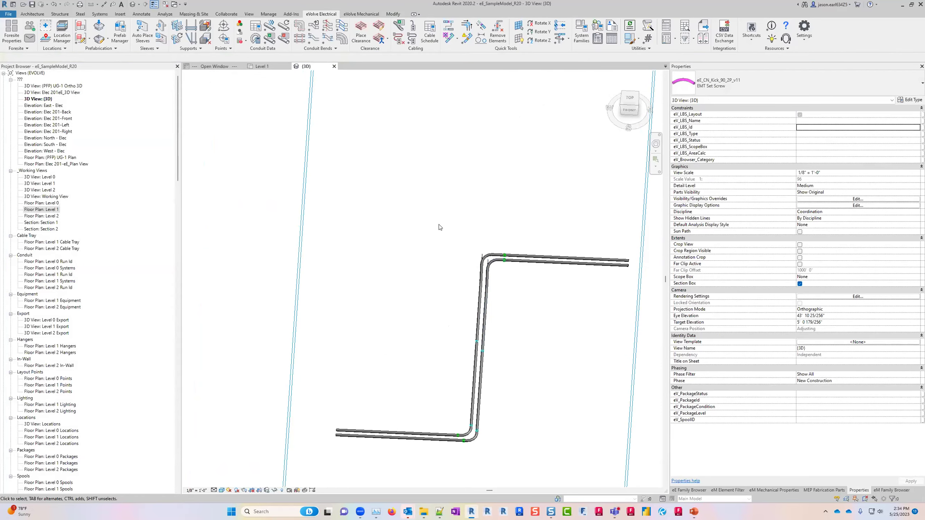
pyautogui.scroll(-3, 429, 219)
pyautogui.scroll(5, 433, 279)
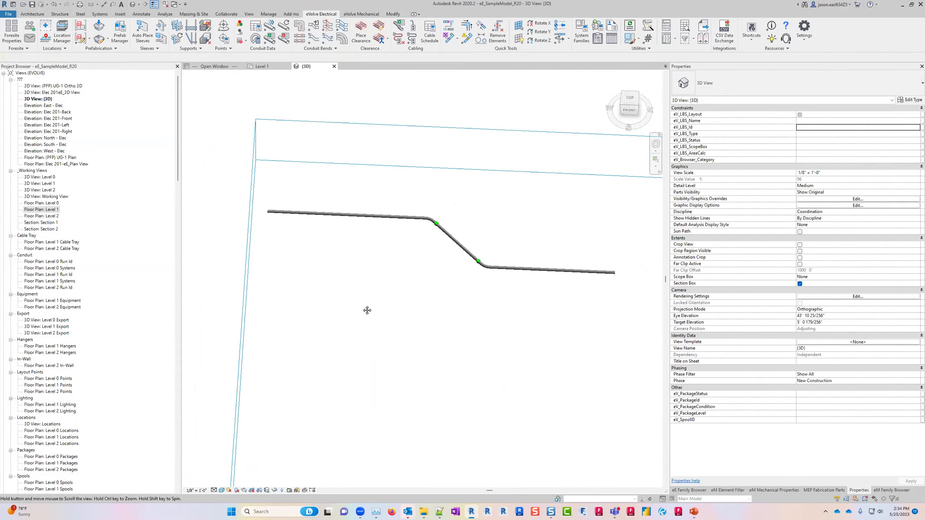
pyautogui.click(395, 278)
pyautogui.scroll(1, 361, 365)
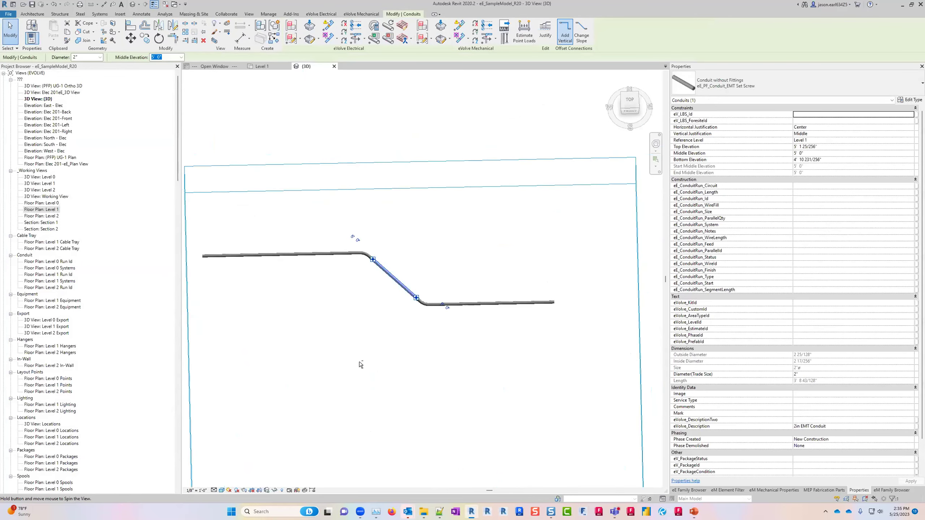
pyautogui.click(373, 309)
pyautogui.scroll(4, 373, 310)
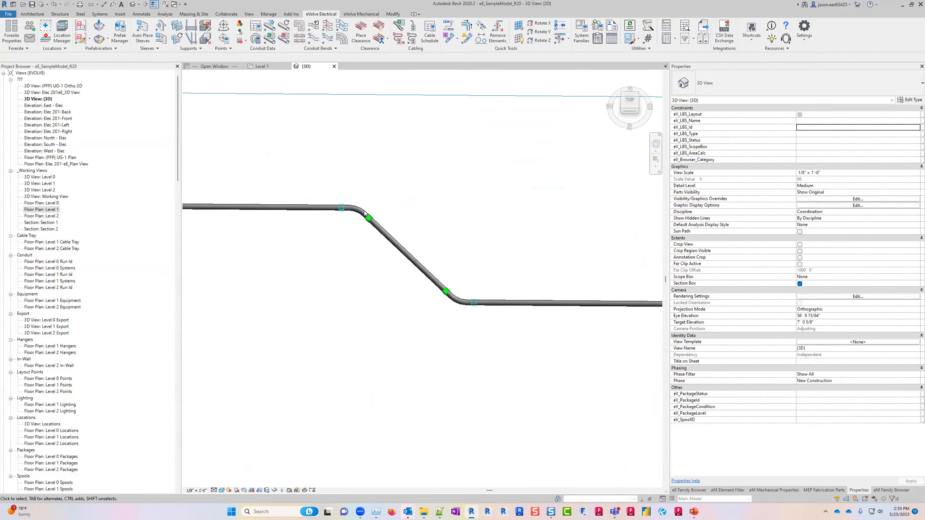
pyautogui.moveTo(415, 209); pyautogui.dragTo(435, 246, button='middle')
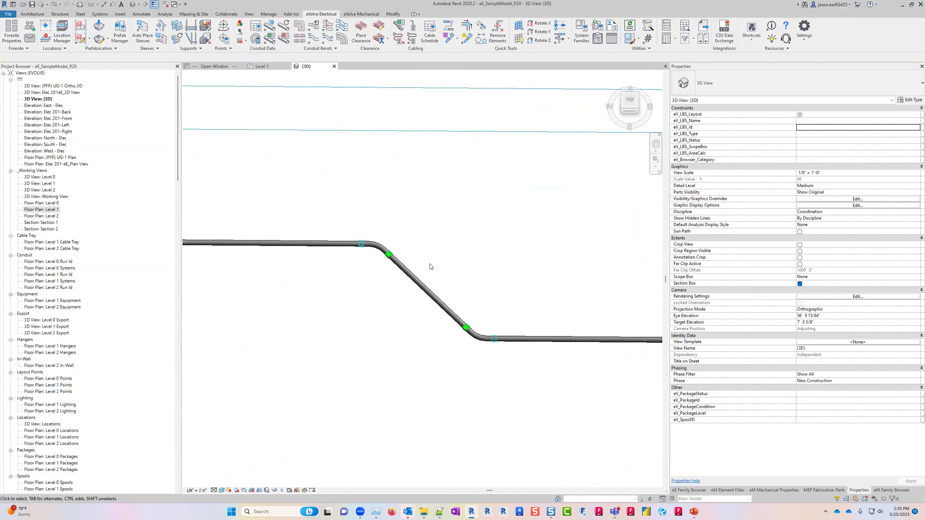
pyautogui.scroll(-2, 447, 265)
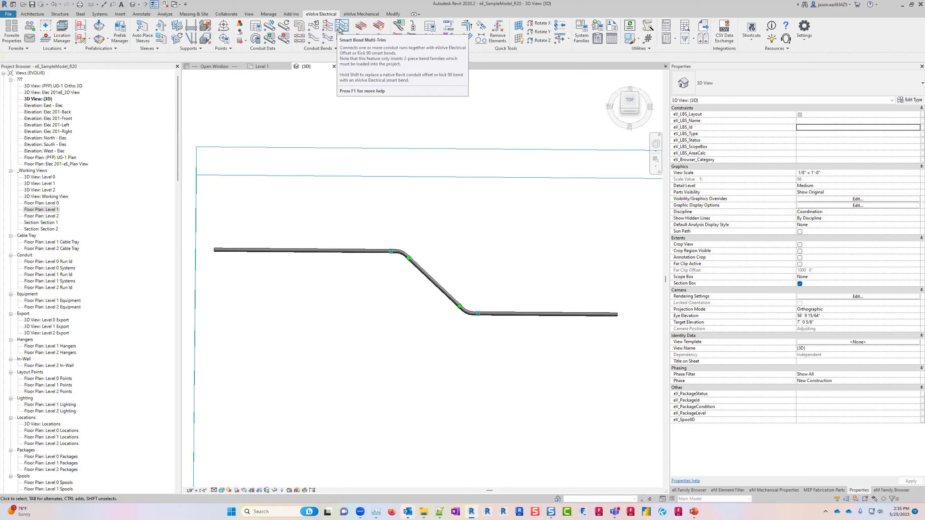
# - With Smart Bend Multi-Trim, pick the offset's stationary-end fitting, then its pivot-end fitting
pyautogui.click(339, 31)
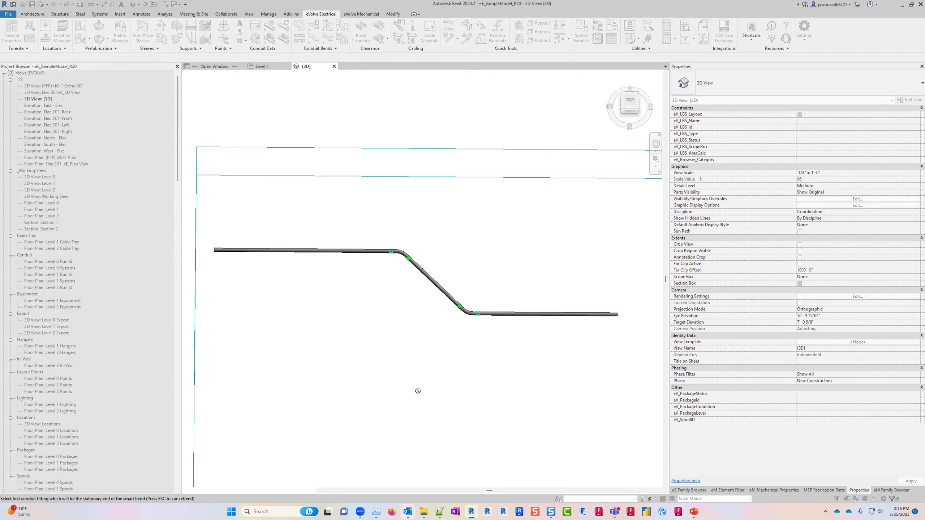
pyautogui.click(400, 252)
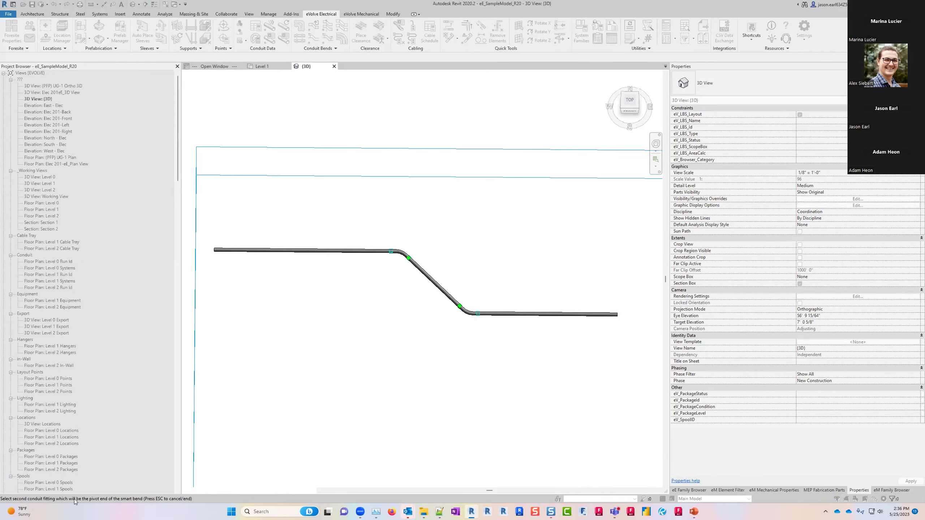
pyautogui.click(475, 314)
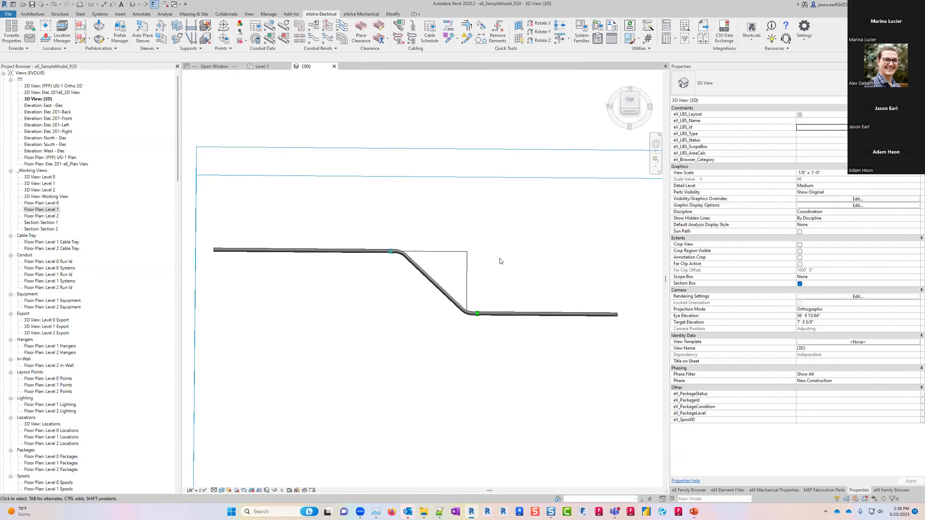
# - Orbit and pan to review the new smart offset, ending on the kick conduit runs
pyautogui.keyDown('shift'); pyautogui.moveTo(475, 275); pyautogui.dragTo(381, 218, button='middle'); pyautogui.keyUp('shift')
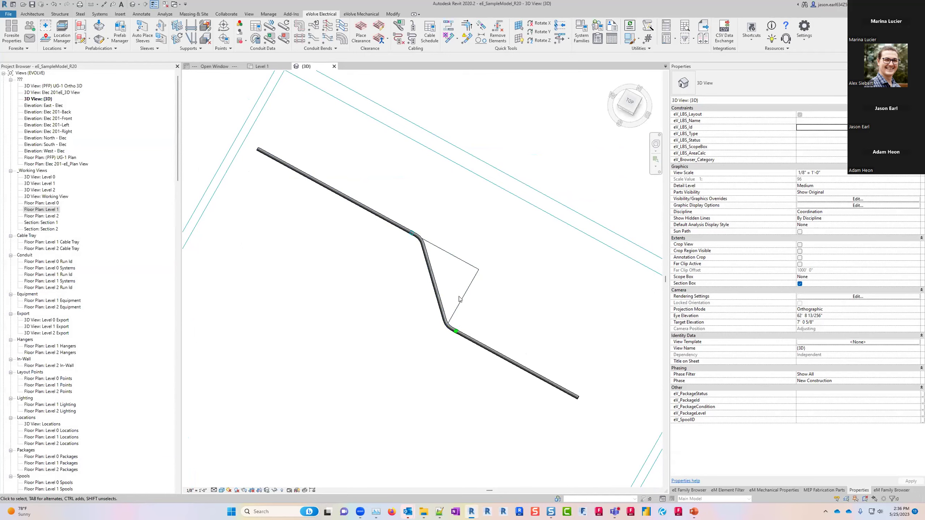
pyautogui.keyDown('shift'); pyautogui.moveTo(417, 312); pyautogui.dragTo(540, 345, button='middle'); pyautogui.keyUp('shift')
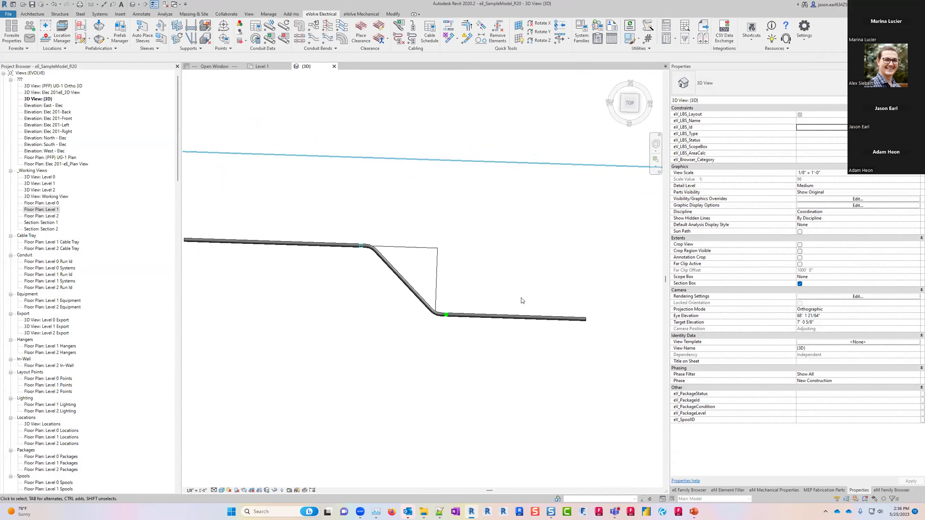
pyautogui.click(404, 279)
pyautogui.scroll(-2, 477, 268)
pyautogui.click(472, 273)
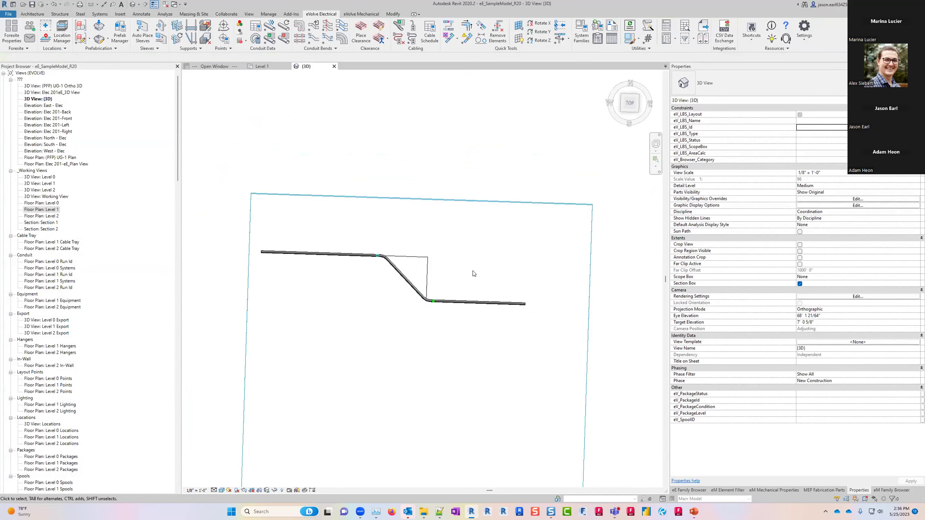
pyautogui.moveTo(455, 372); pyautogui.dragTo(475, 313, button='middle')
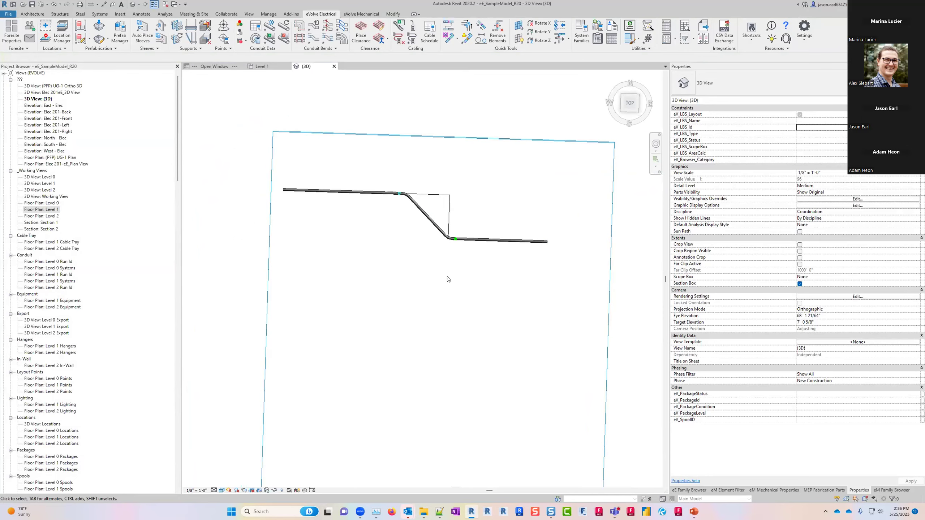
pyautogui.moveTo(446, 276); pyautogui.dragTo(452, 337, button='middle')
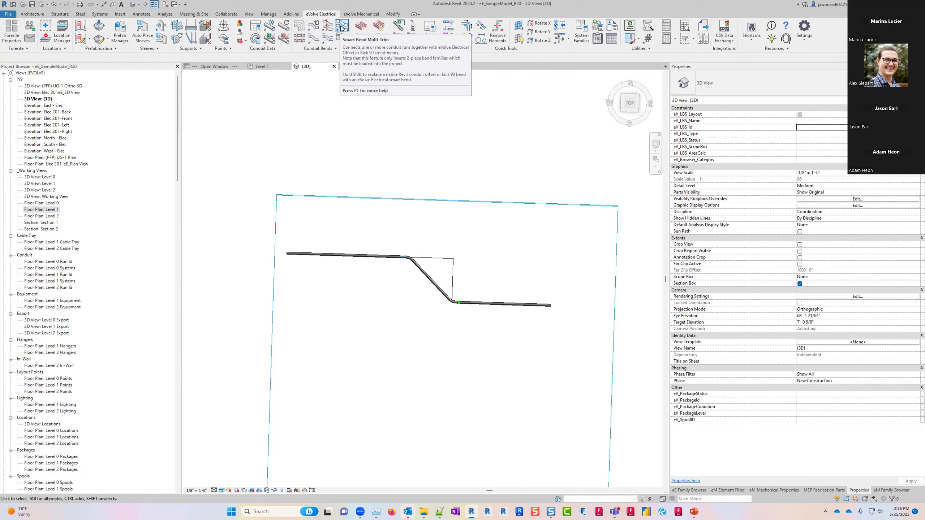
pyautogui.scroll(-1, 482, 292)
pyautogui.moveTo(478, 318); pyautogui.dragTo(468, 230, button='middle')
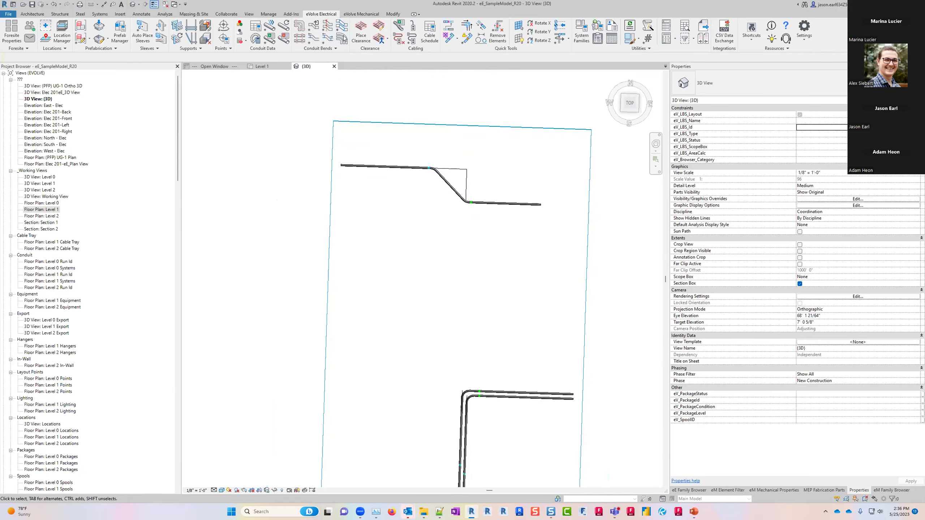